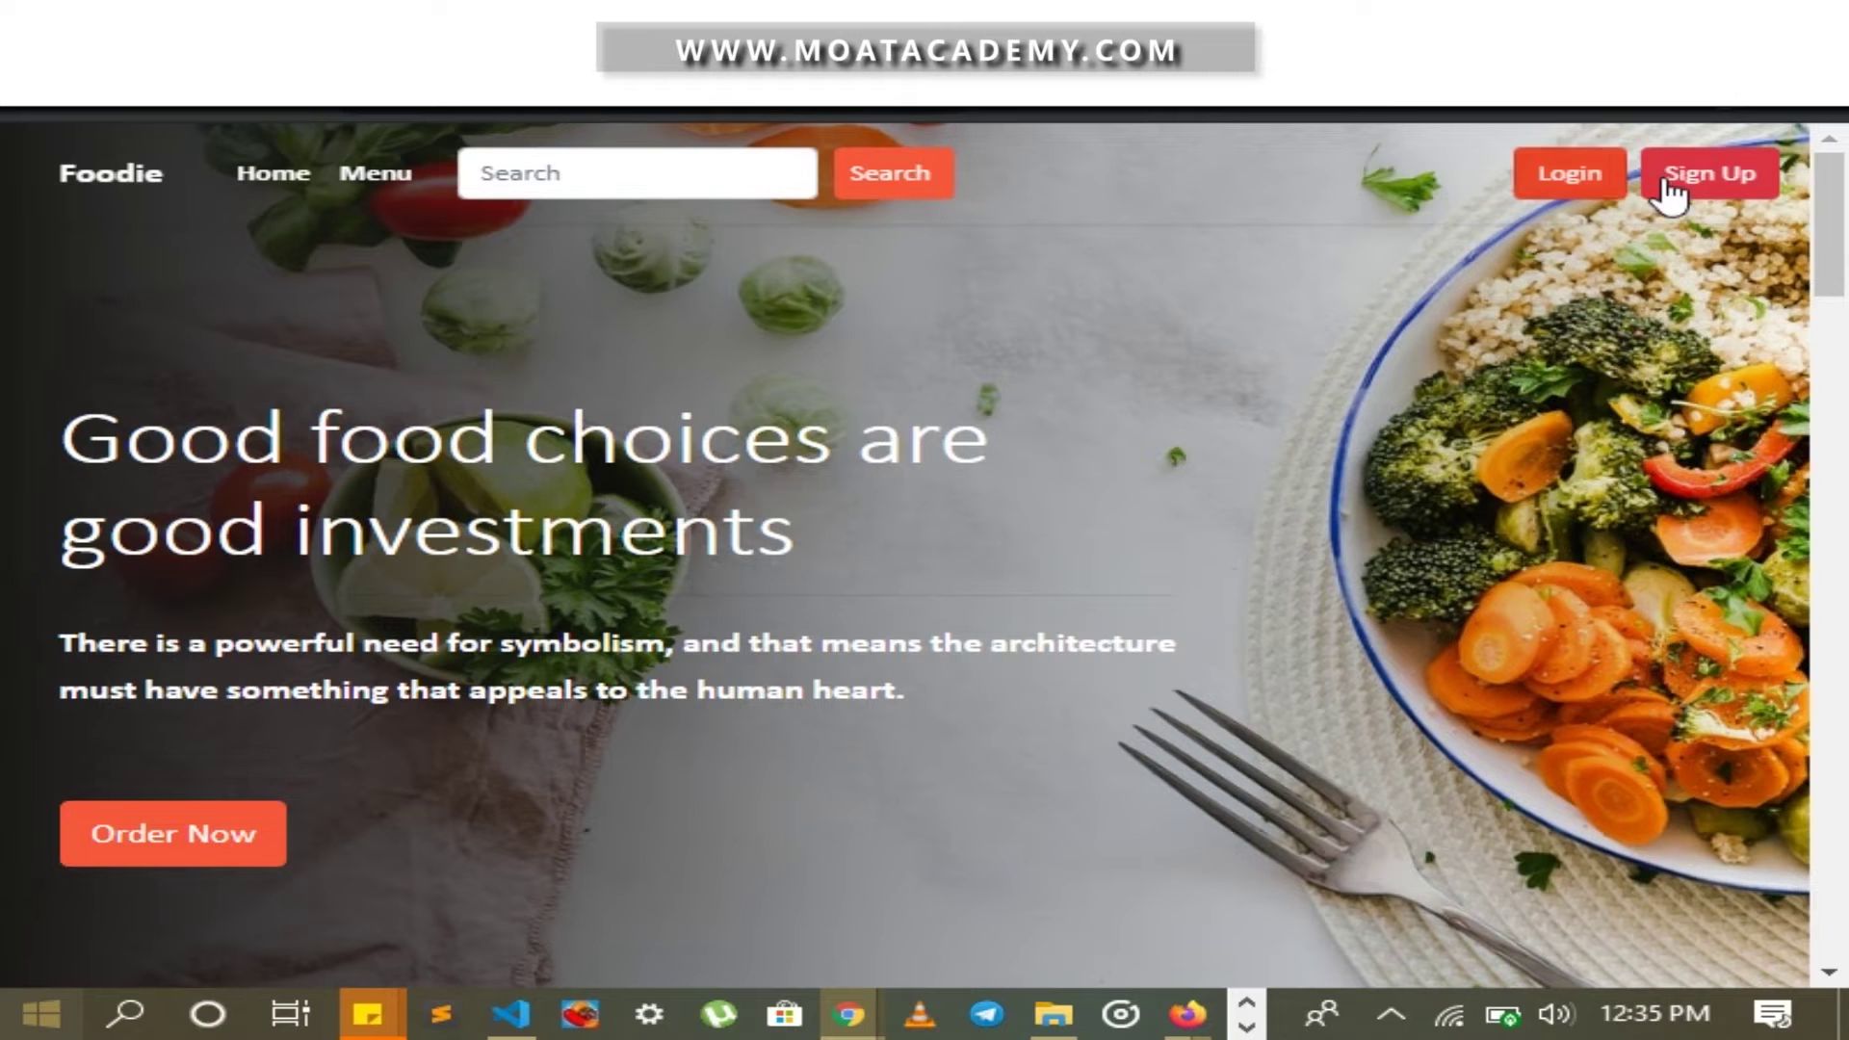
Open the Sign Up form and enter the customer's first and last name
{"action": "left_click", "coordinate": [1674, 185]}
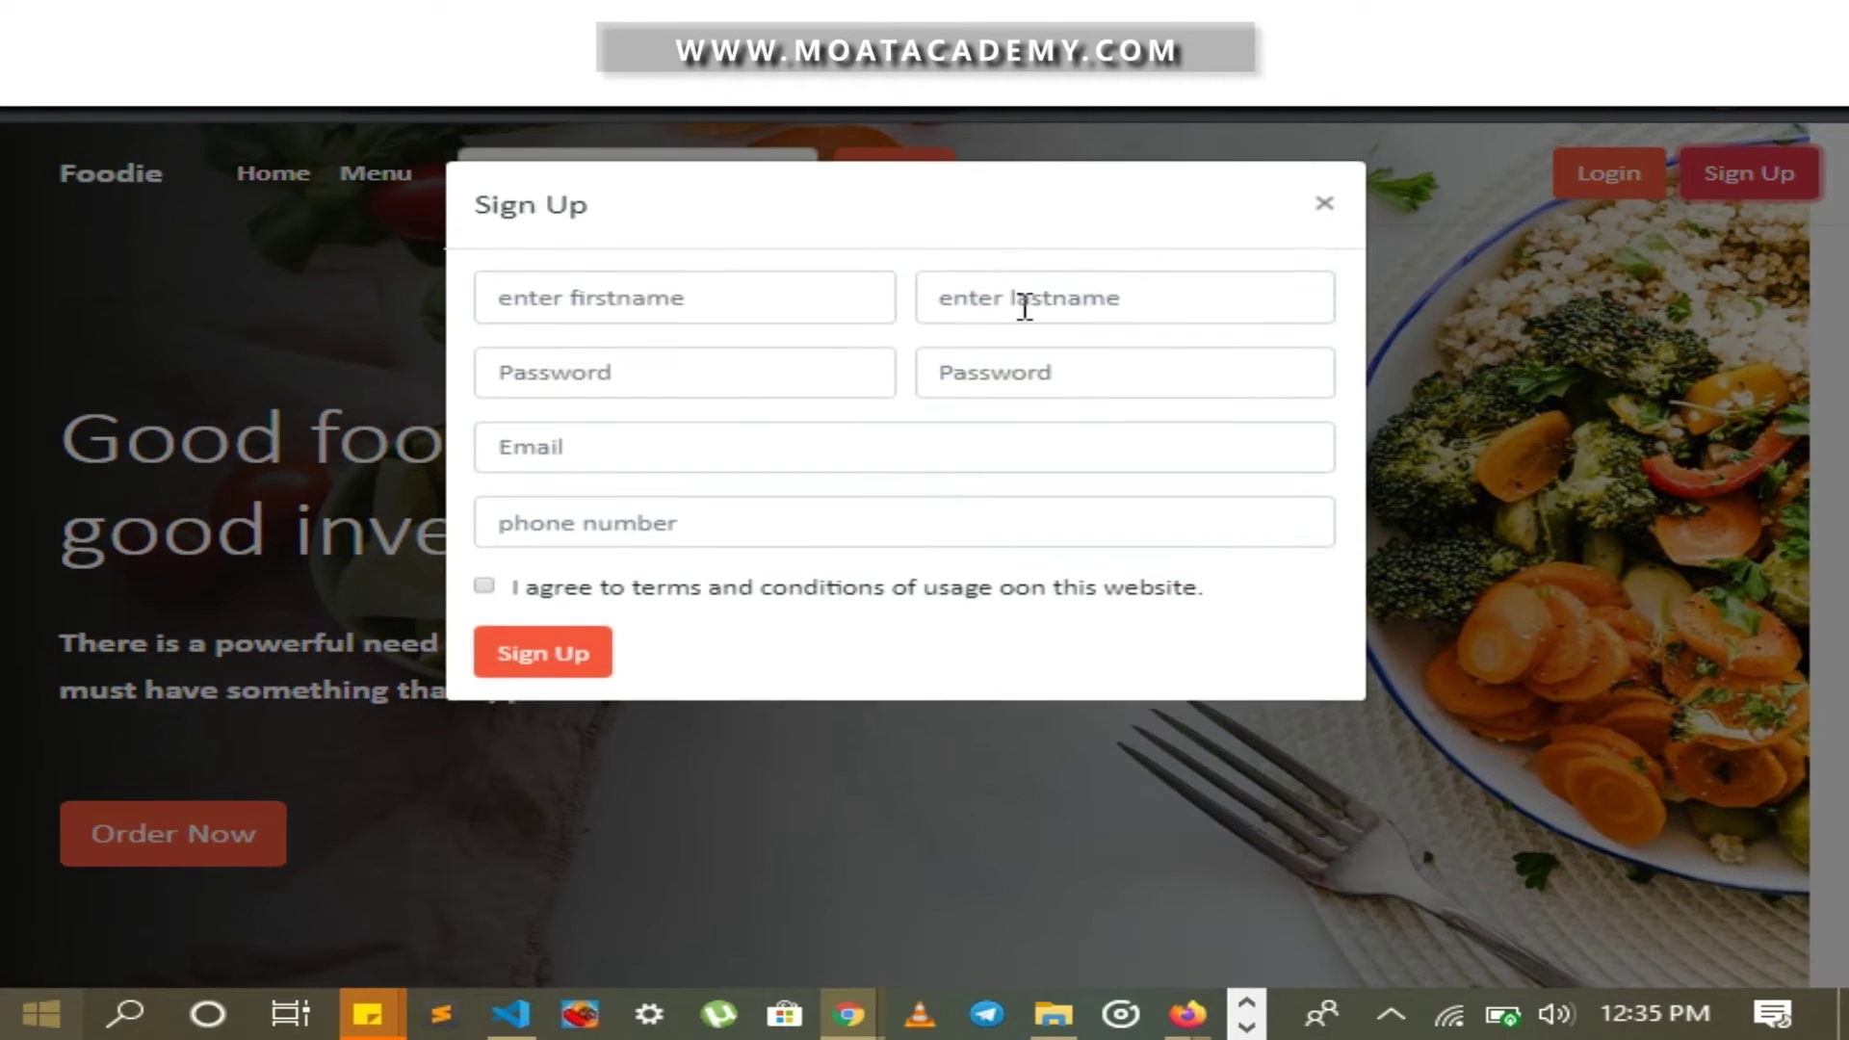
{"action": "left_click", "coordinate": [840, 305]}
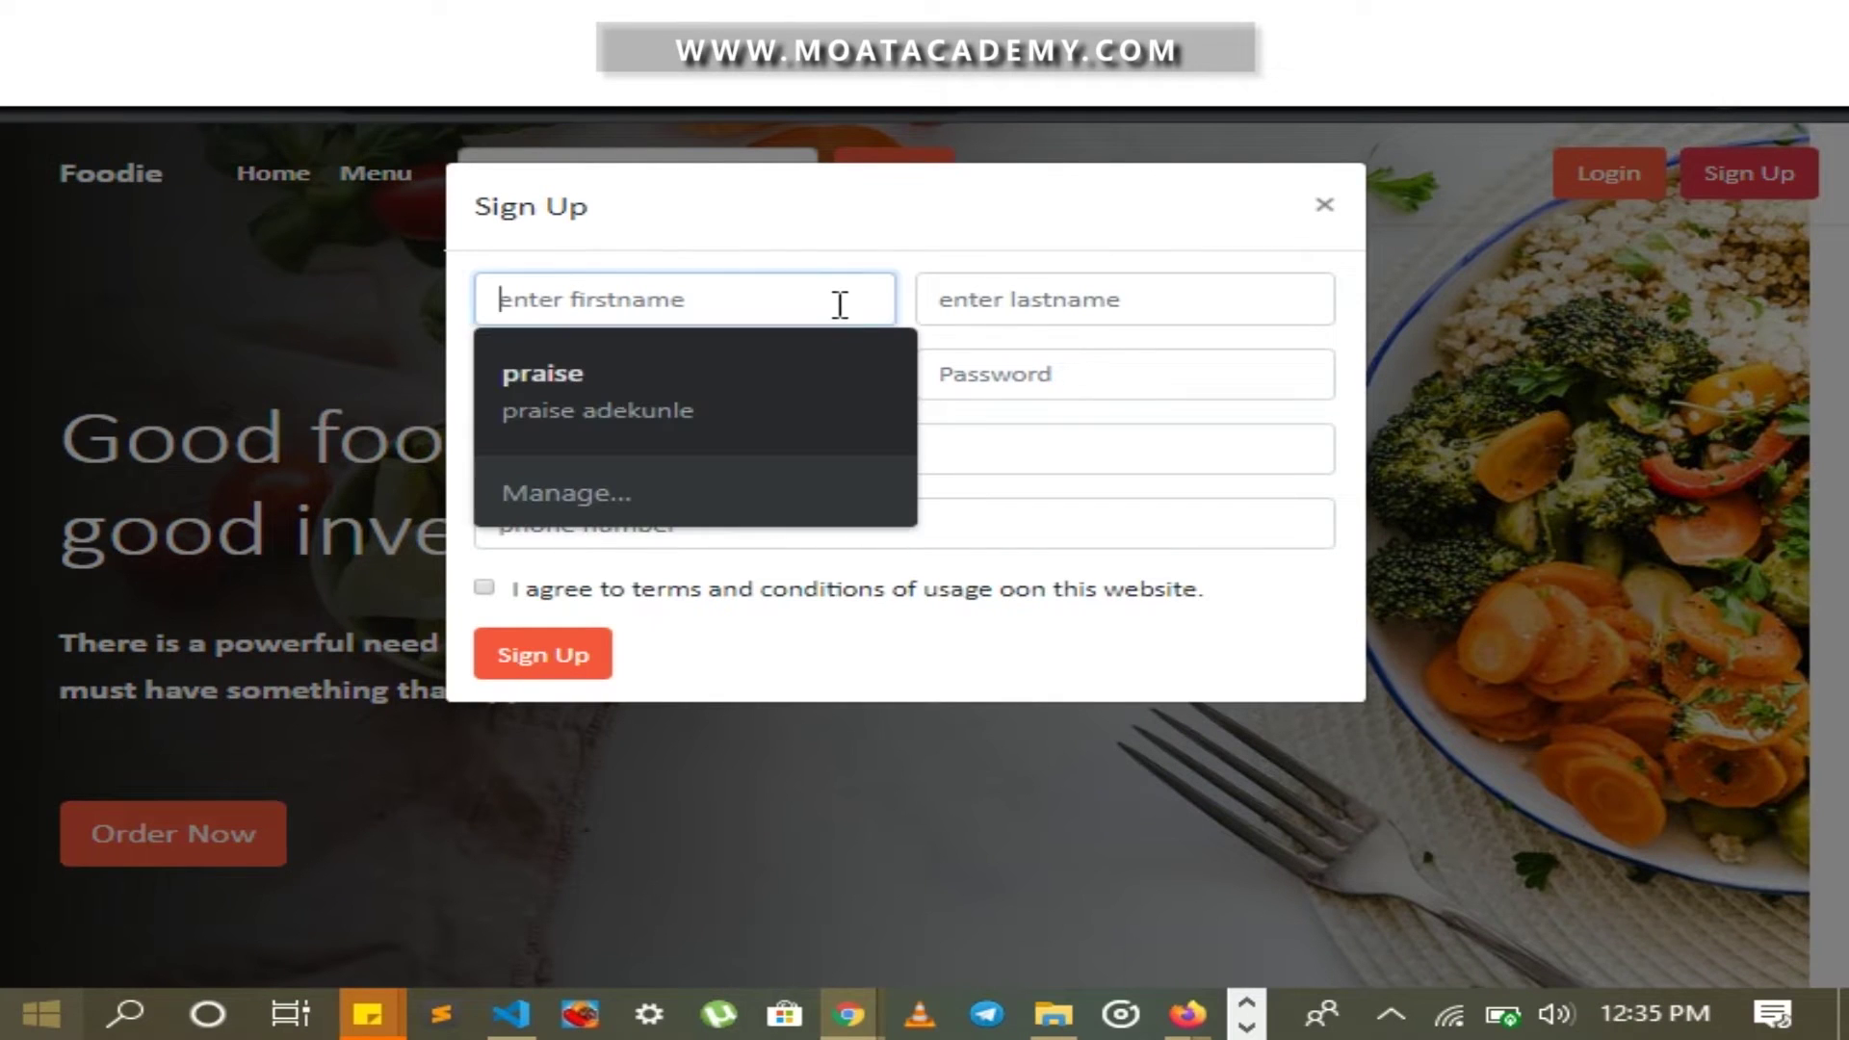
{"action": "type", "text": "ol"}
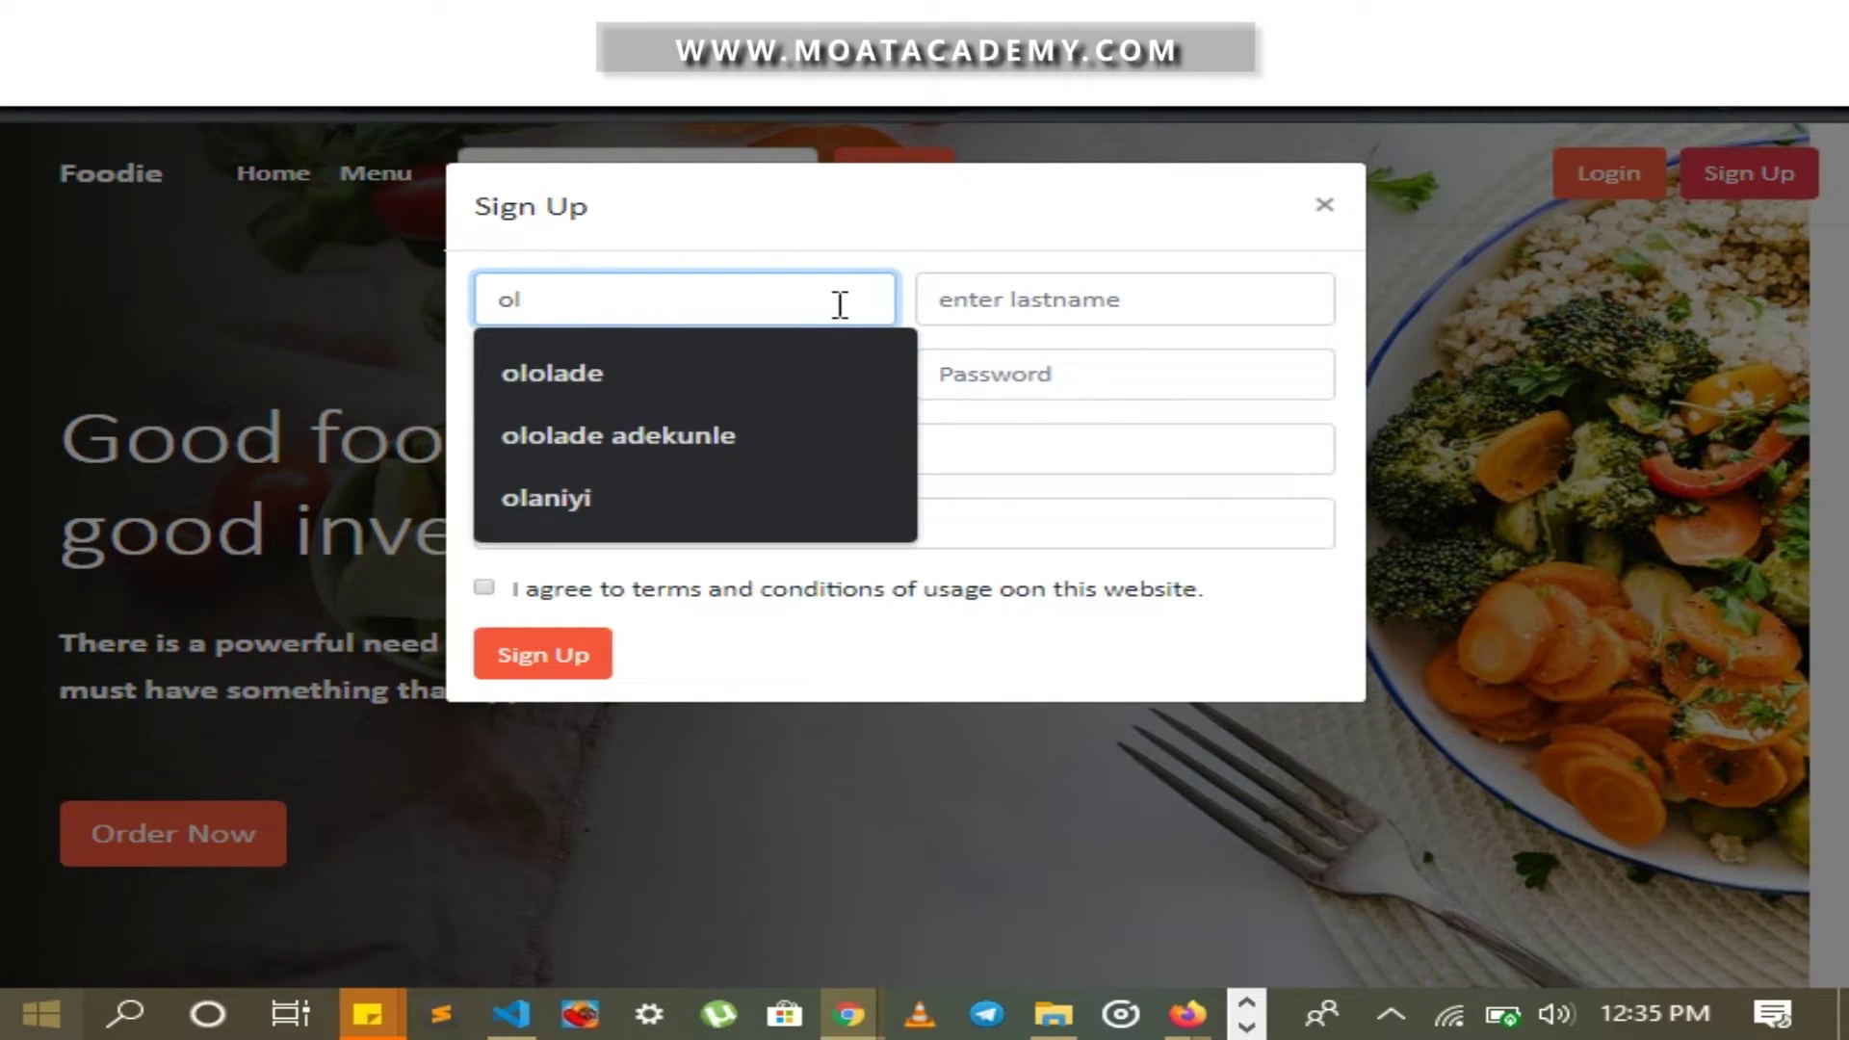
{"action": "key", "text": "BackSpace"}
{"action": "key", "text": "BackSpace"}
{"action": "type", "text": "davivd"}
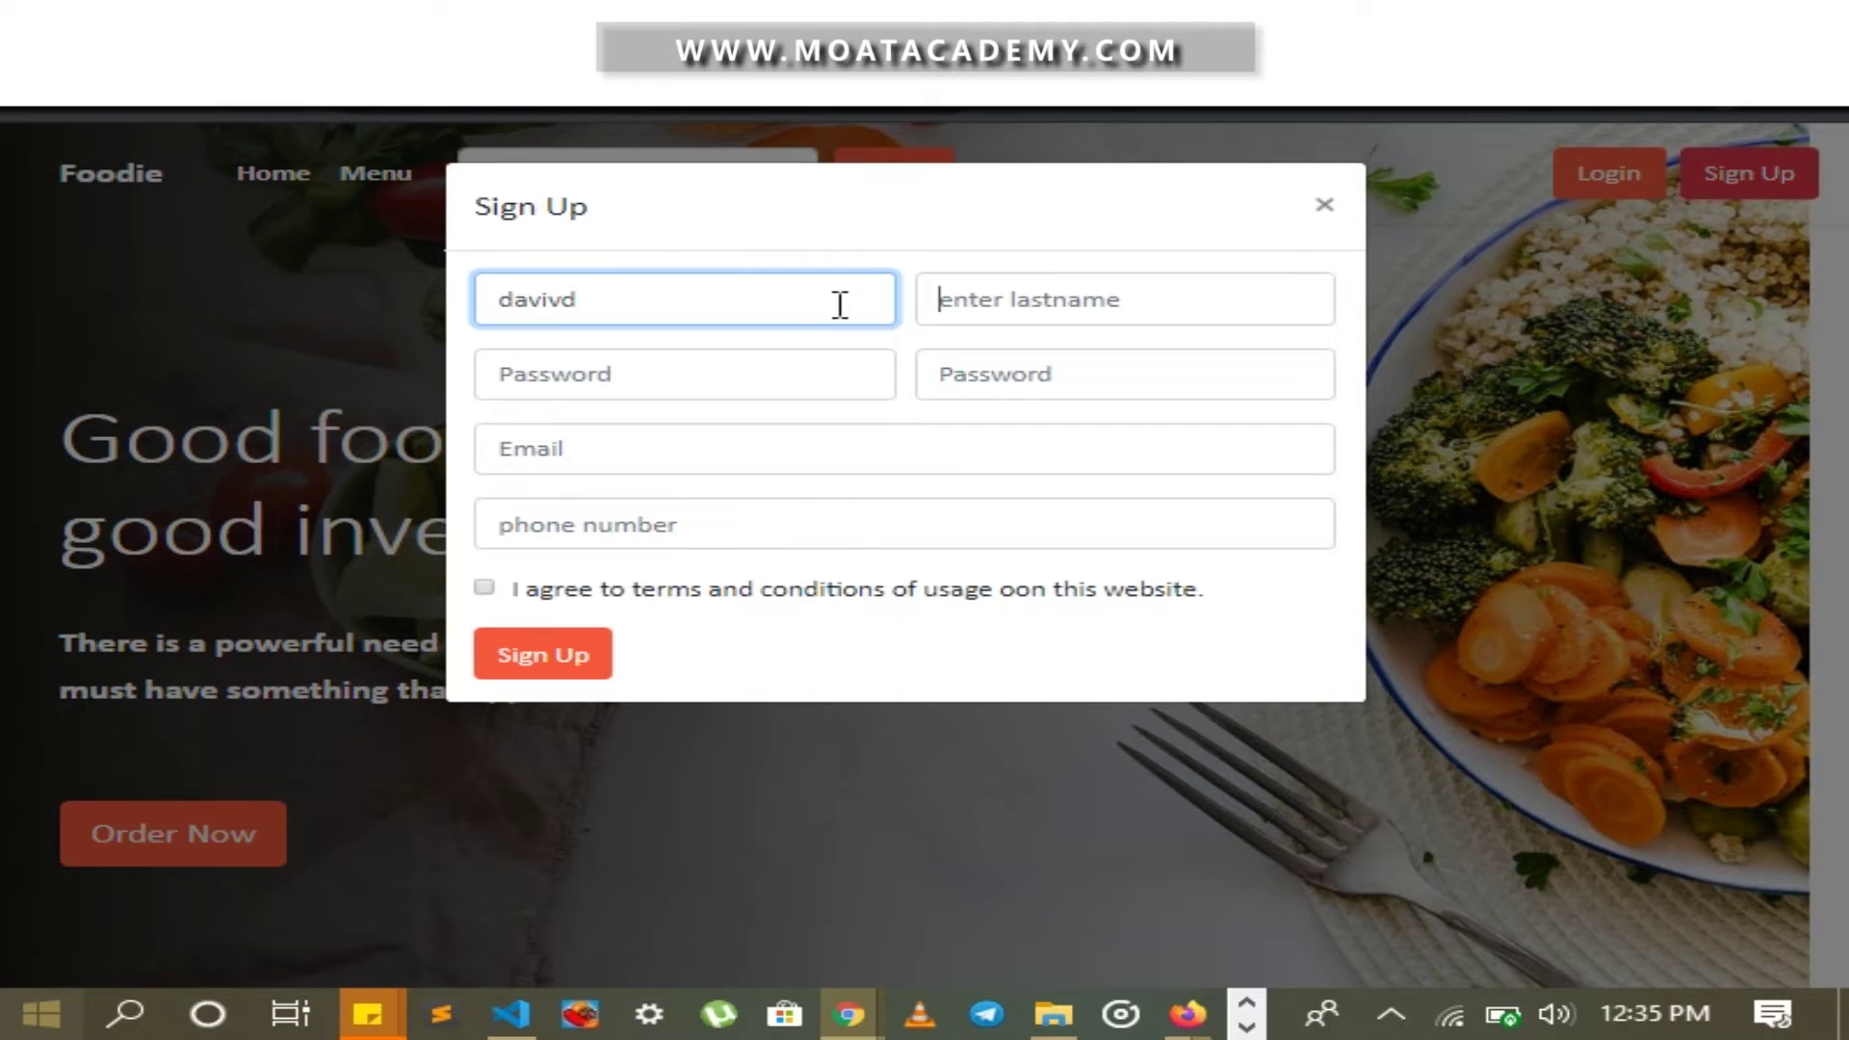
{"action": "key", "text": "shift+Tab"}
{"action": "type", "text": "d"}
{"action": "key", "text": "Tab"}
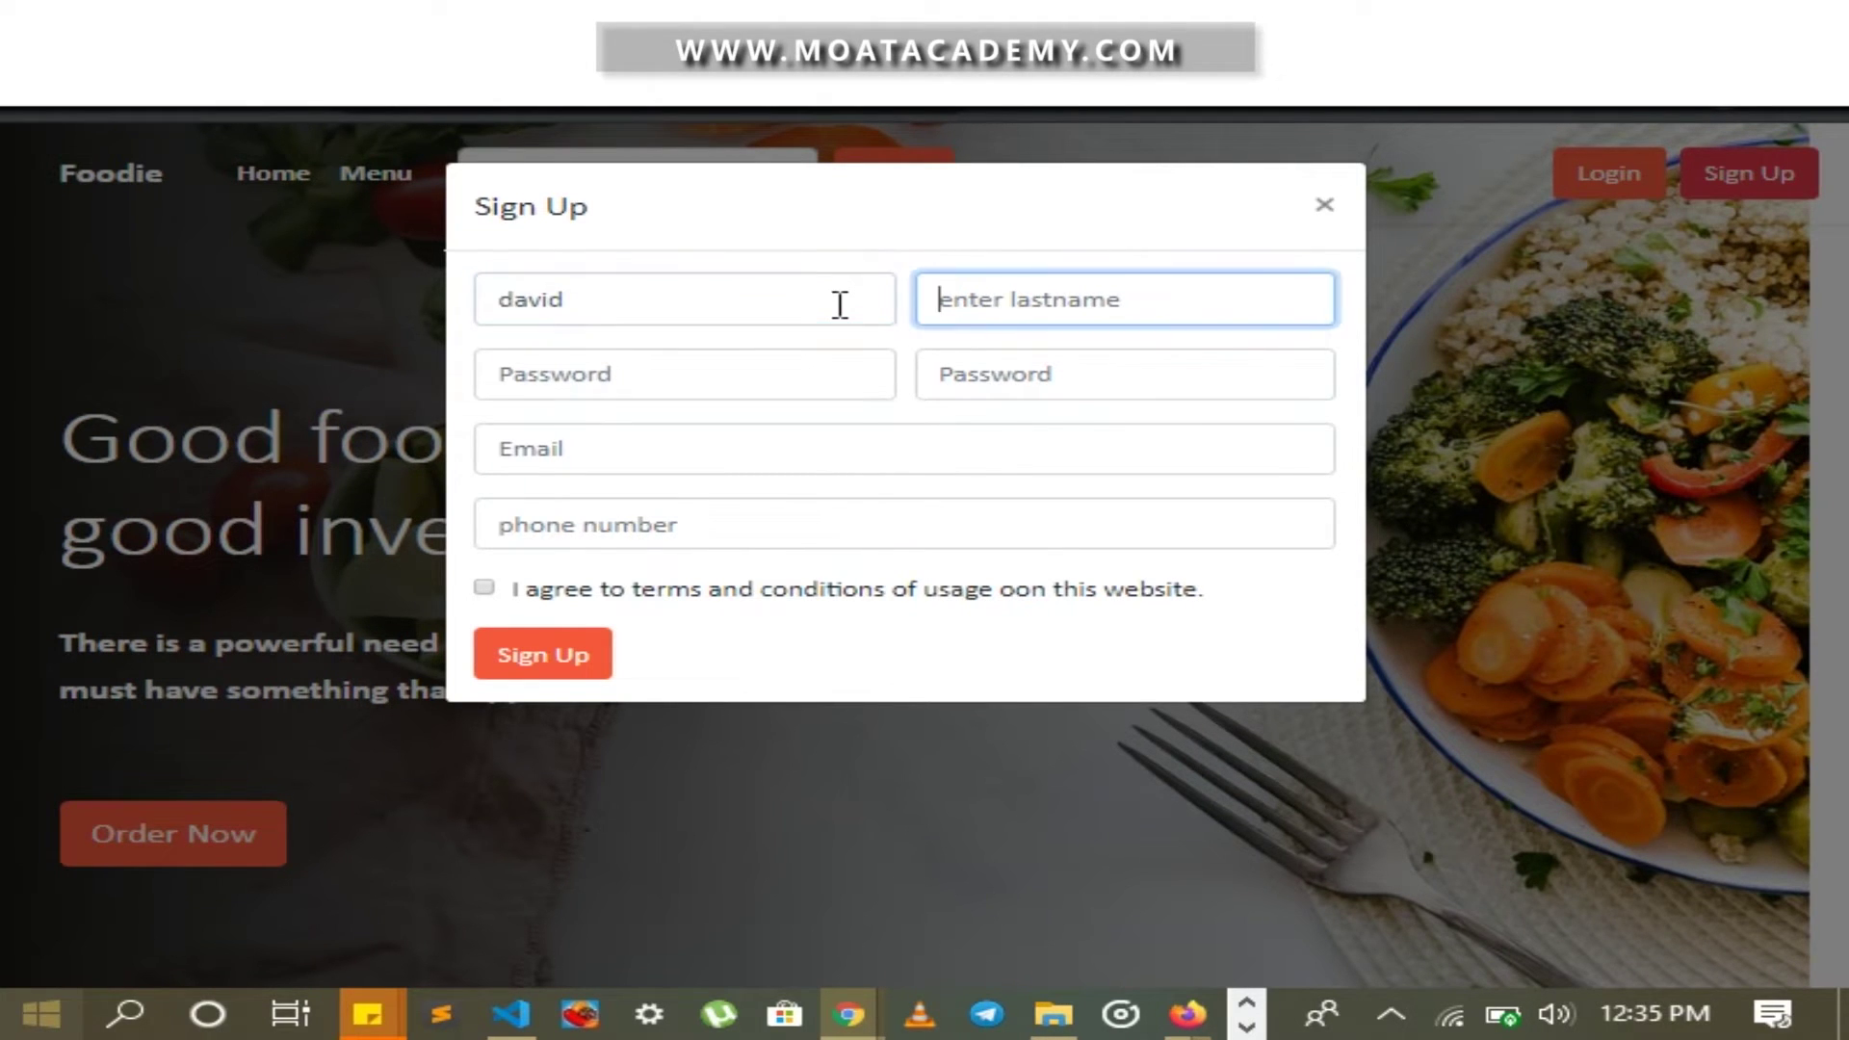
{"action": "type", "text": "oni"}
Enter and confirm the account password, add the phone number, and submit the registration
{"action": "key", "text": "Tab"}
{"action": "type", "text": "12345"}
{"action": "key", "text": "Tab"}
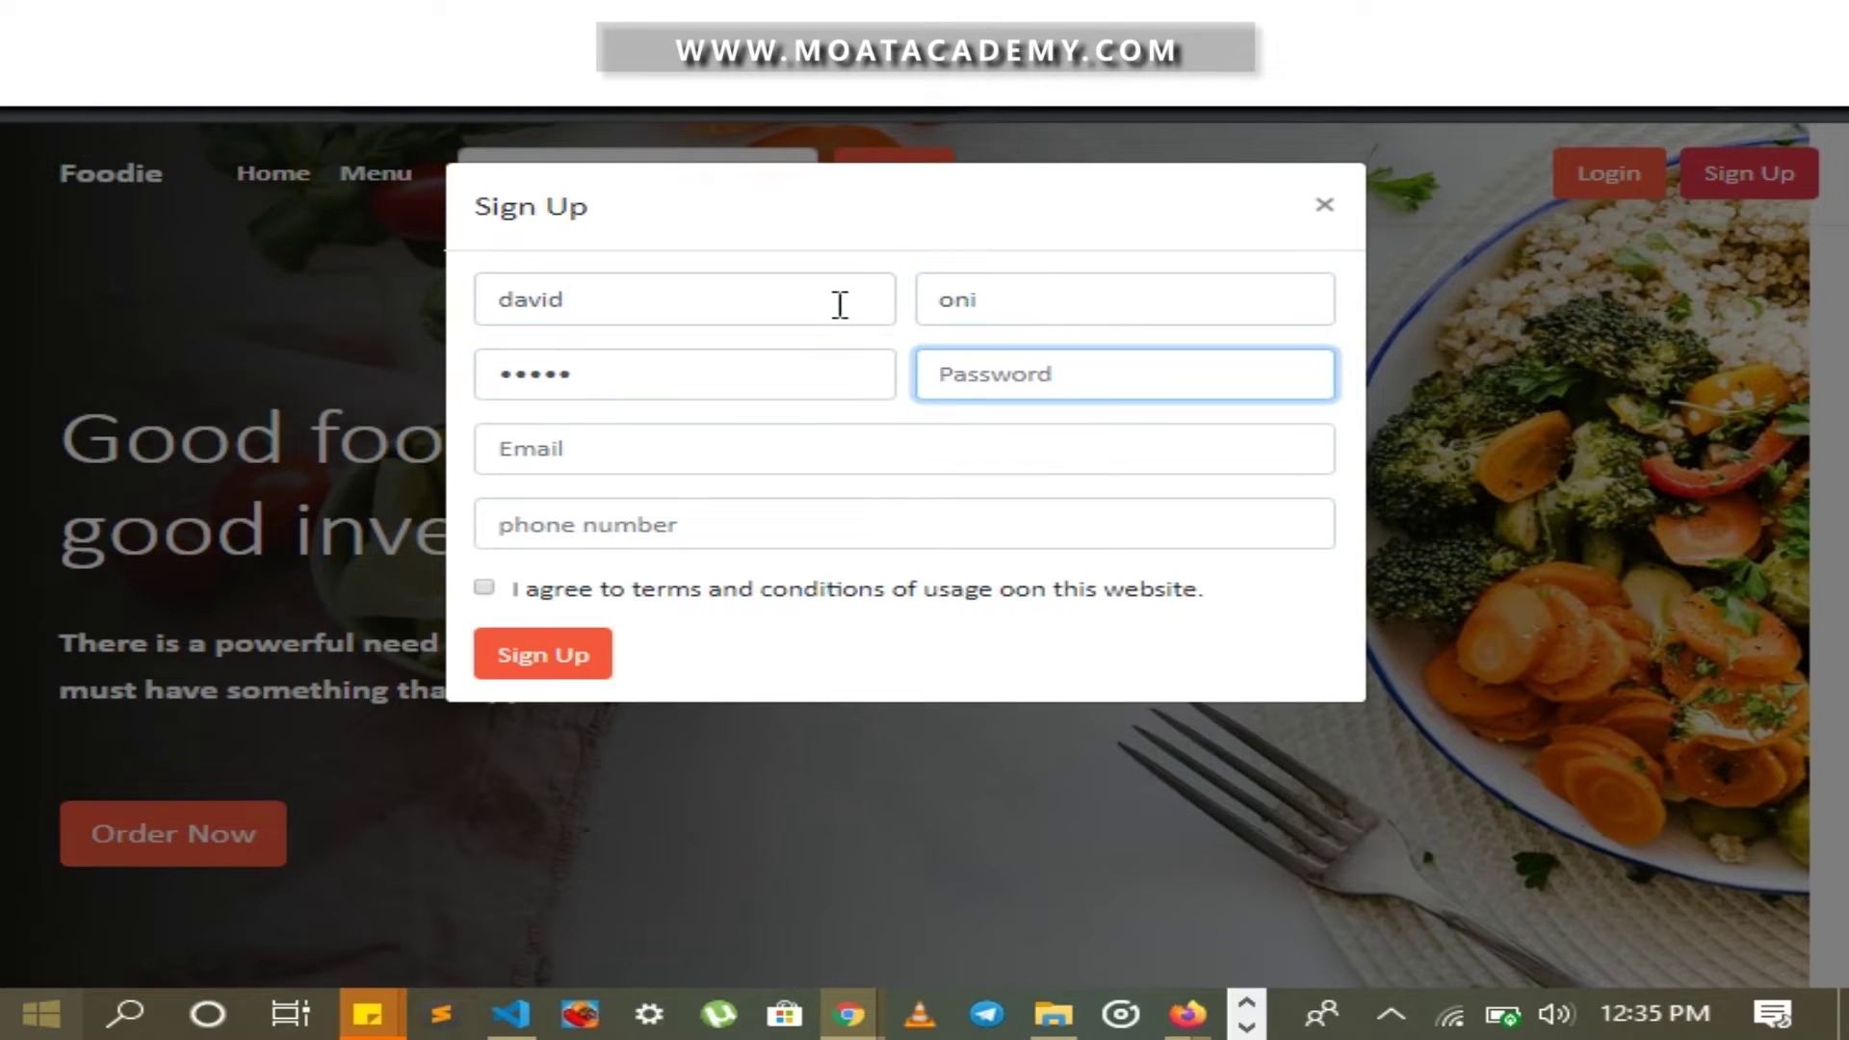
{"action": "type", "text": "123"}
{"action": "key", "text": "BackSpace"}
{"action": "key", "text": "BackSpace"}
{"action": "type", "text": "2345"}
{"action": "key", "text": "Tab"}
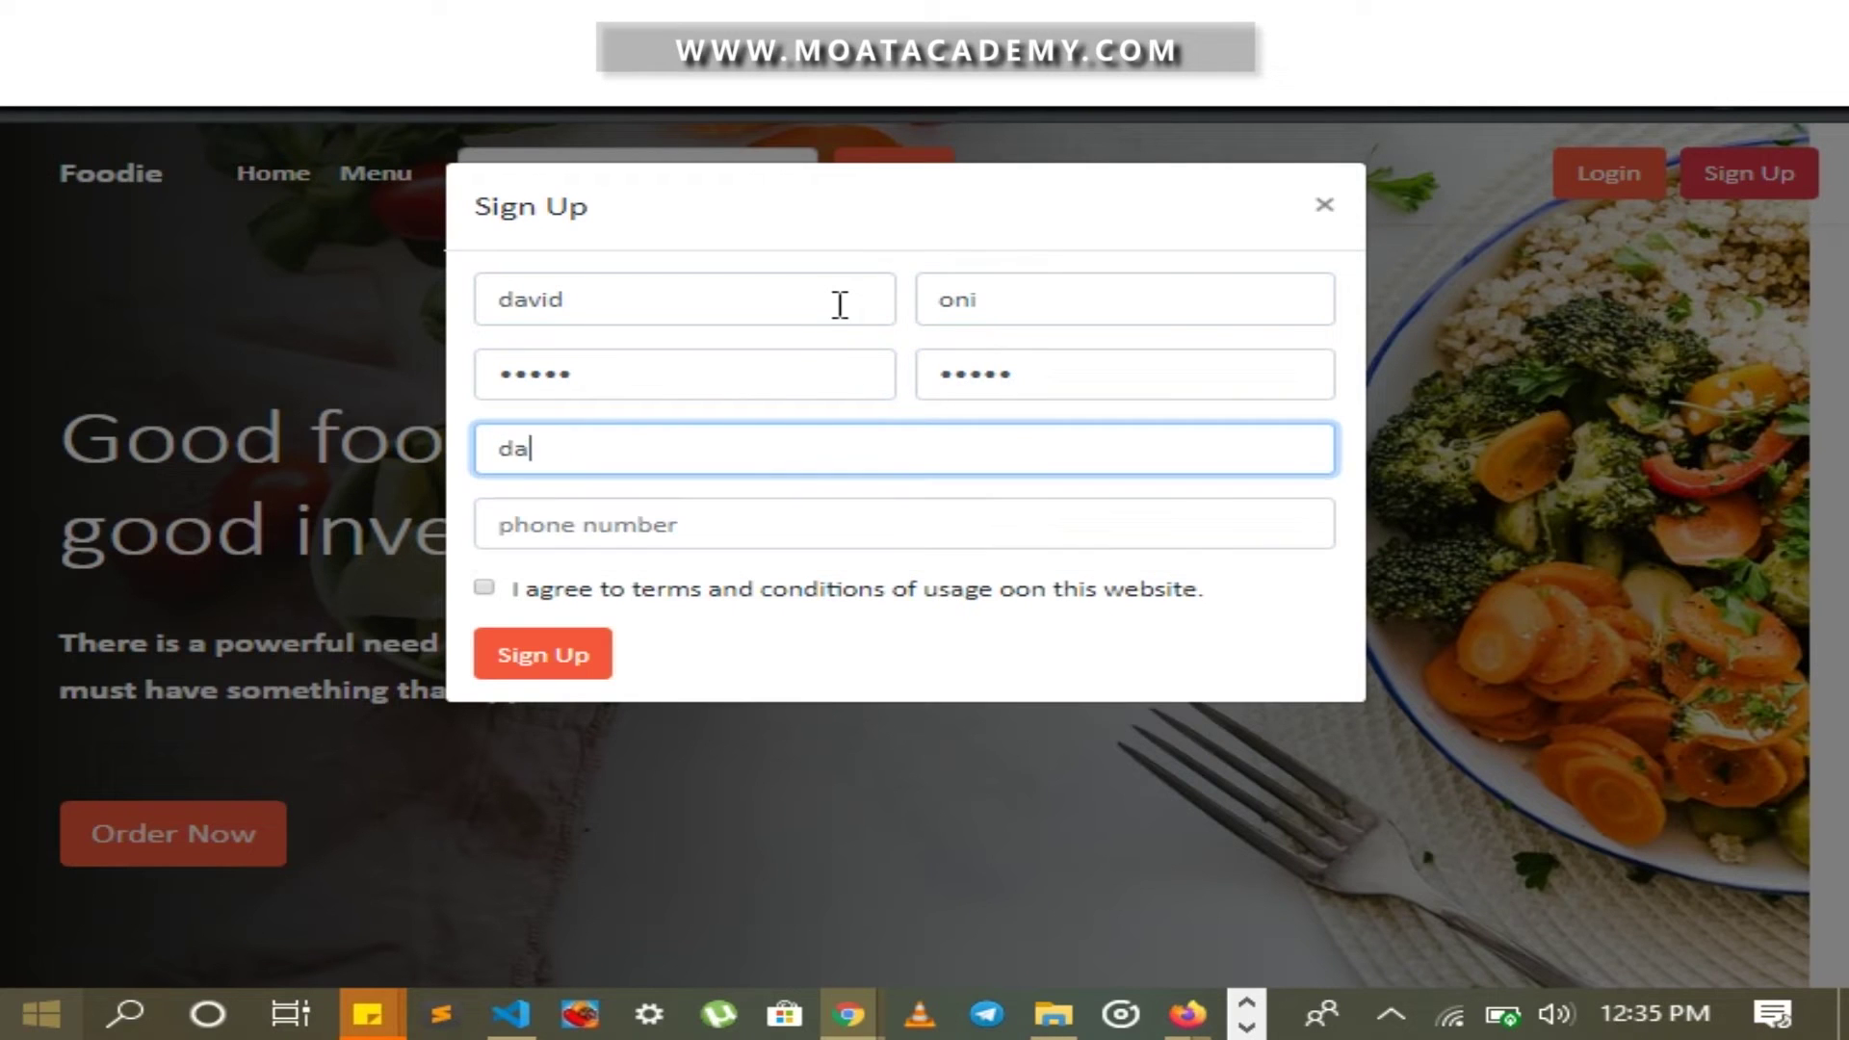
{"action": "key", "text": "Tab"}
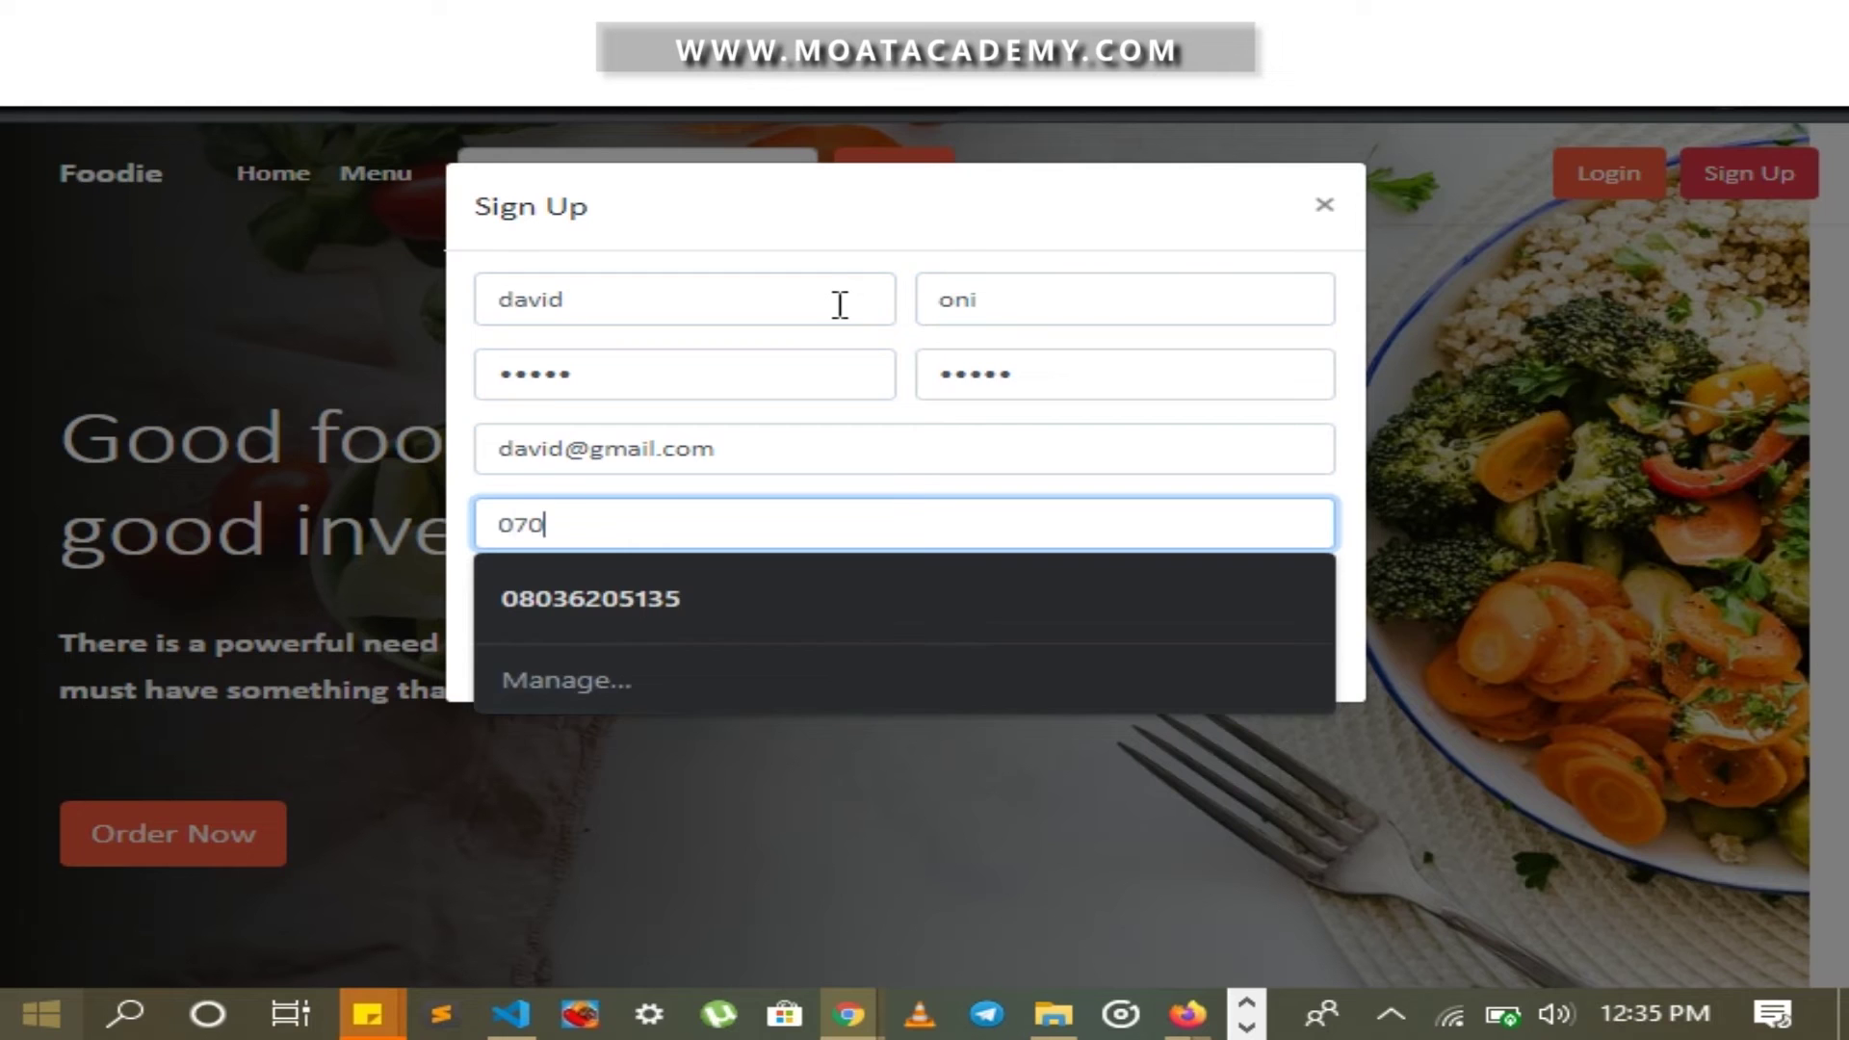
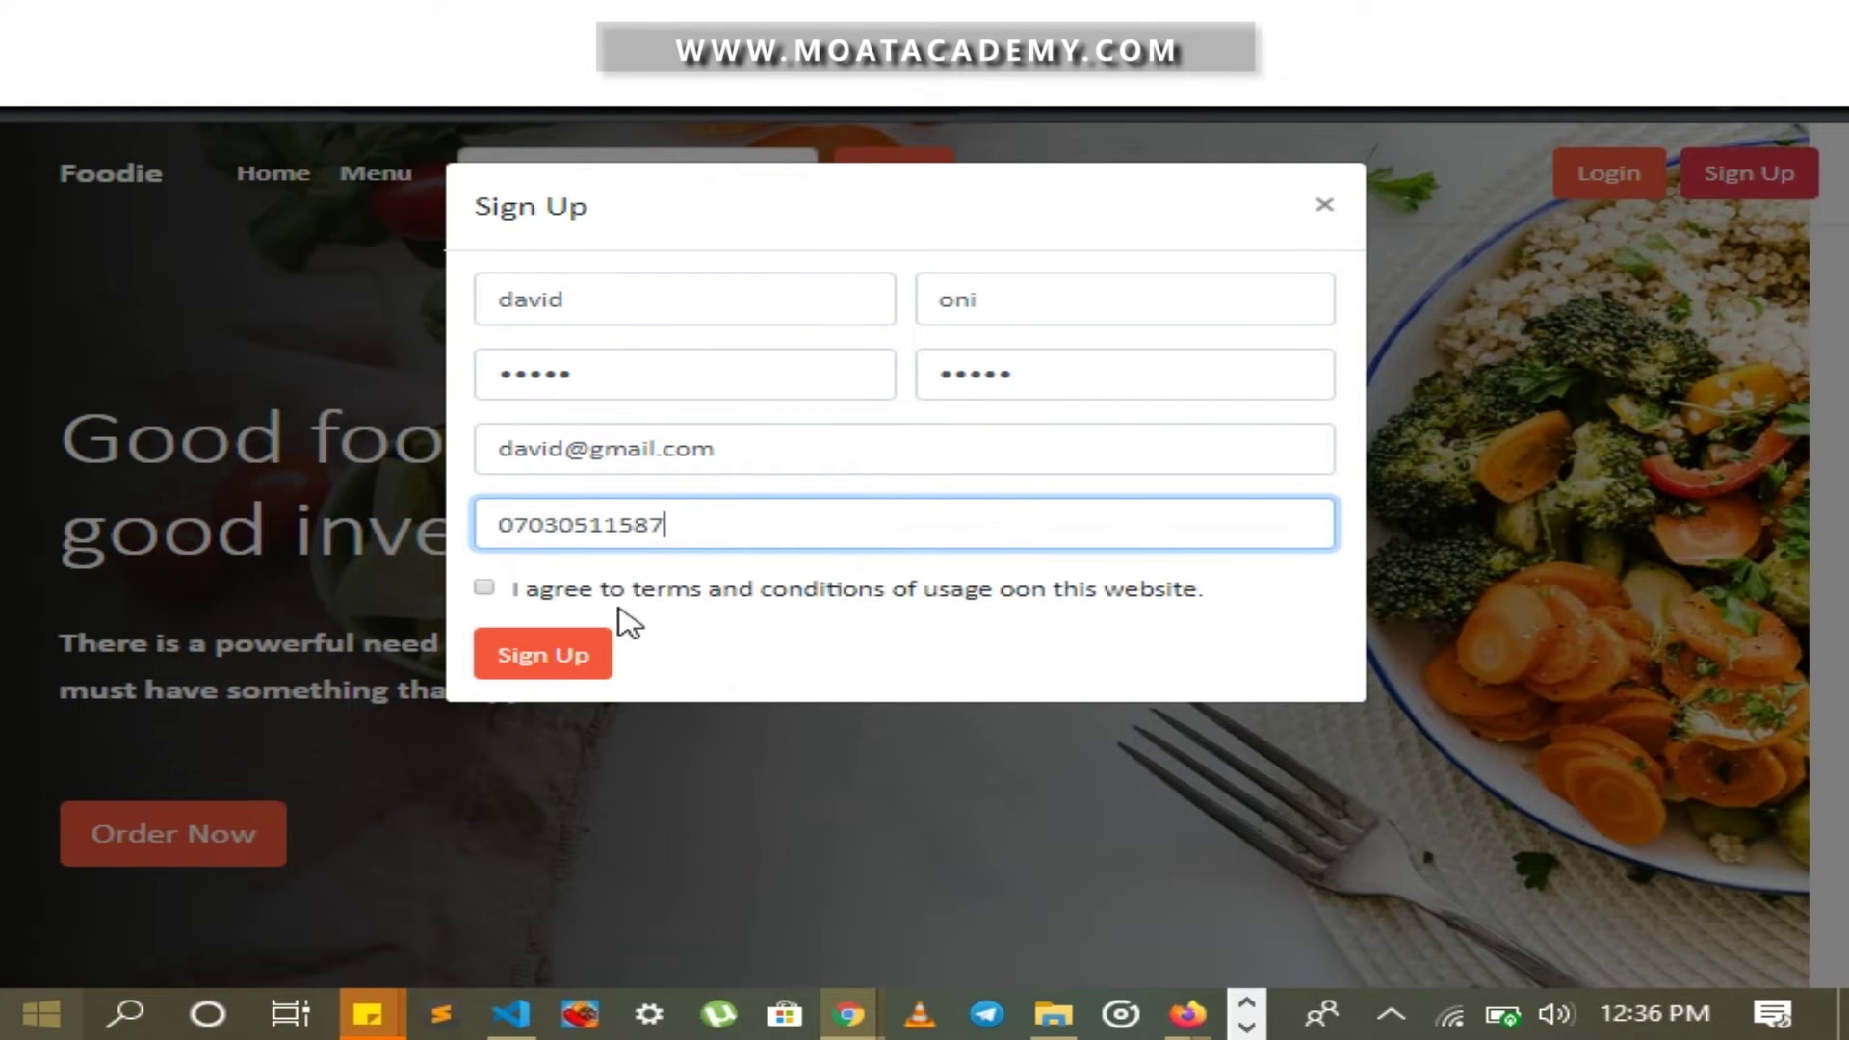
{"action": "left_click", "coordinate": [562, 663]}
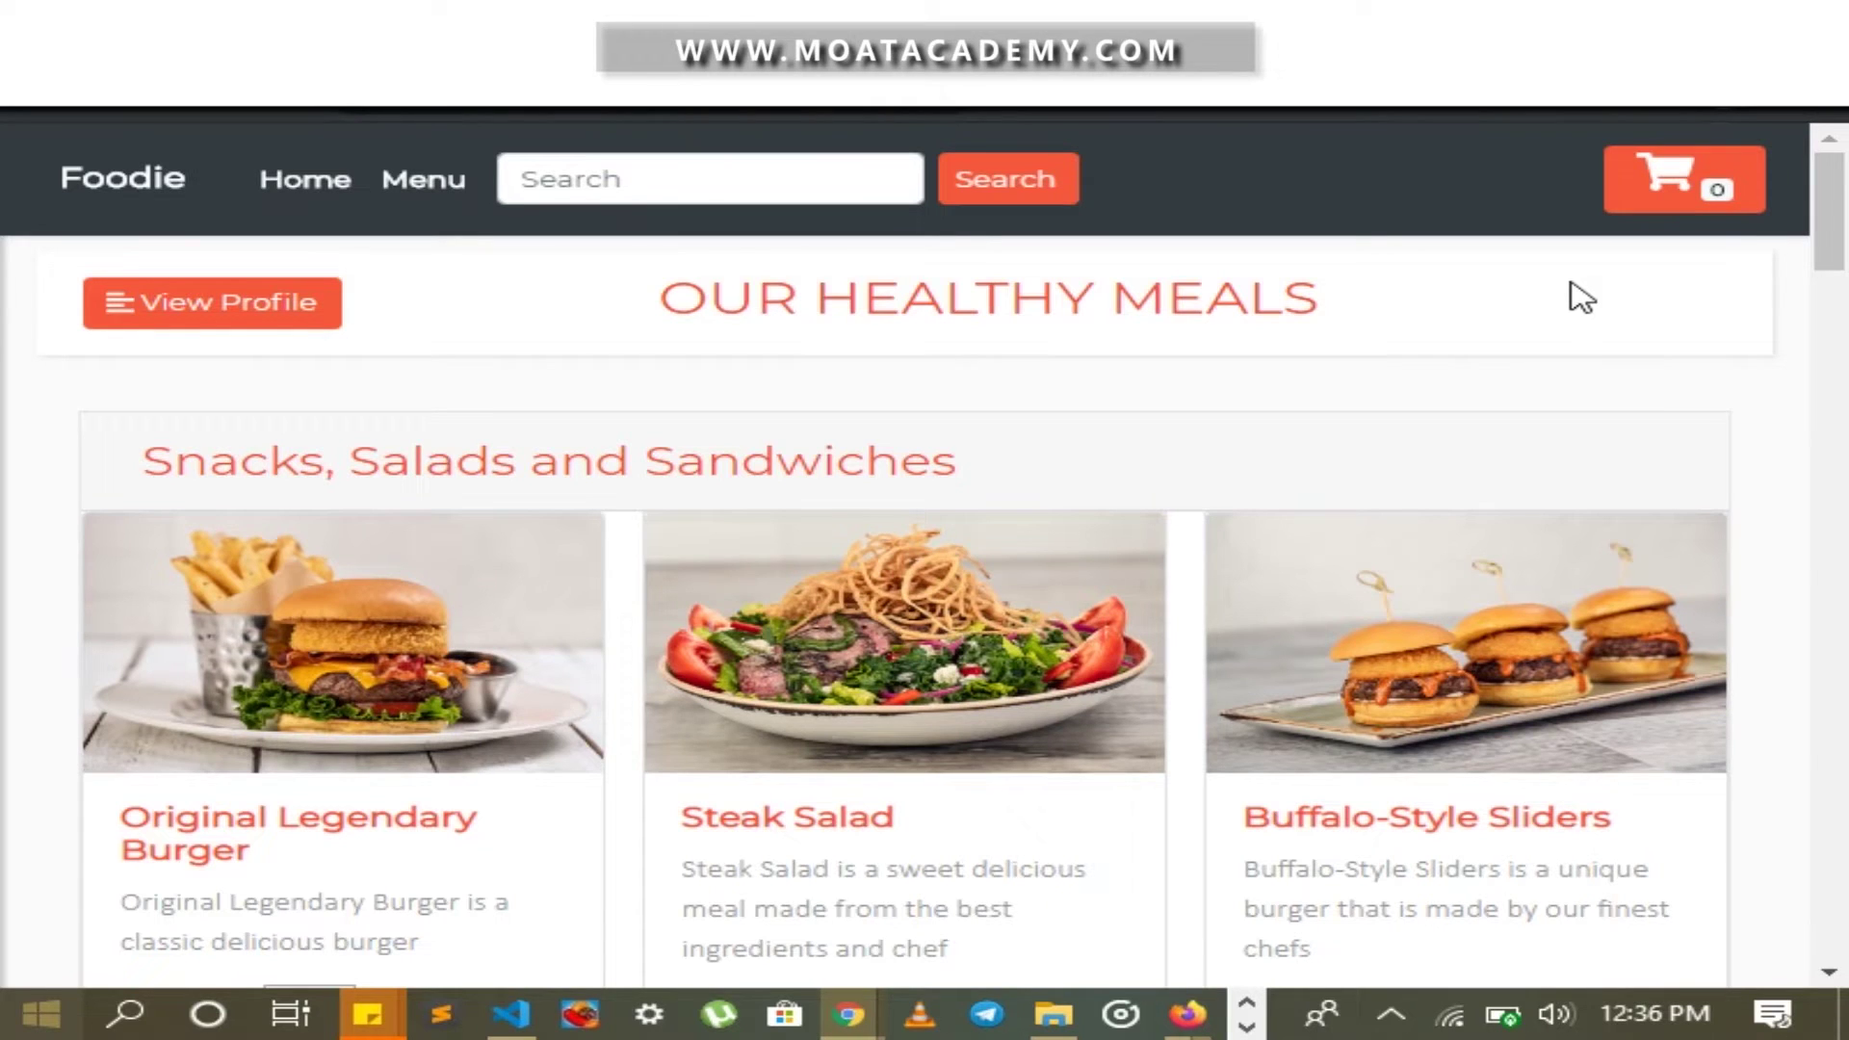
In Firefox, log in to the Foodie staff area with the saved admin credentials
{"action": "key", "text": "alt+Tab"}
{"action": "left_click", "coordinate": [1059, 440]}
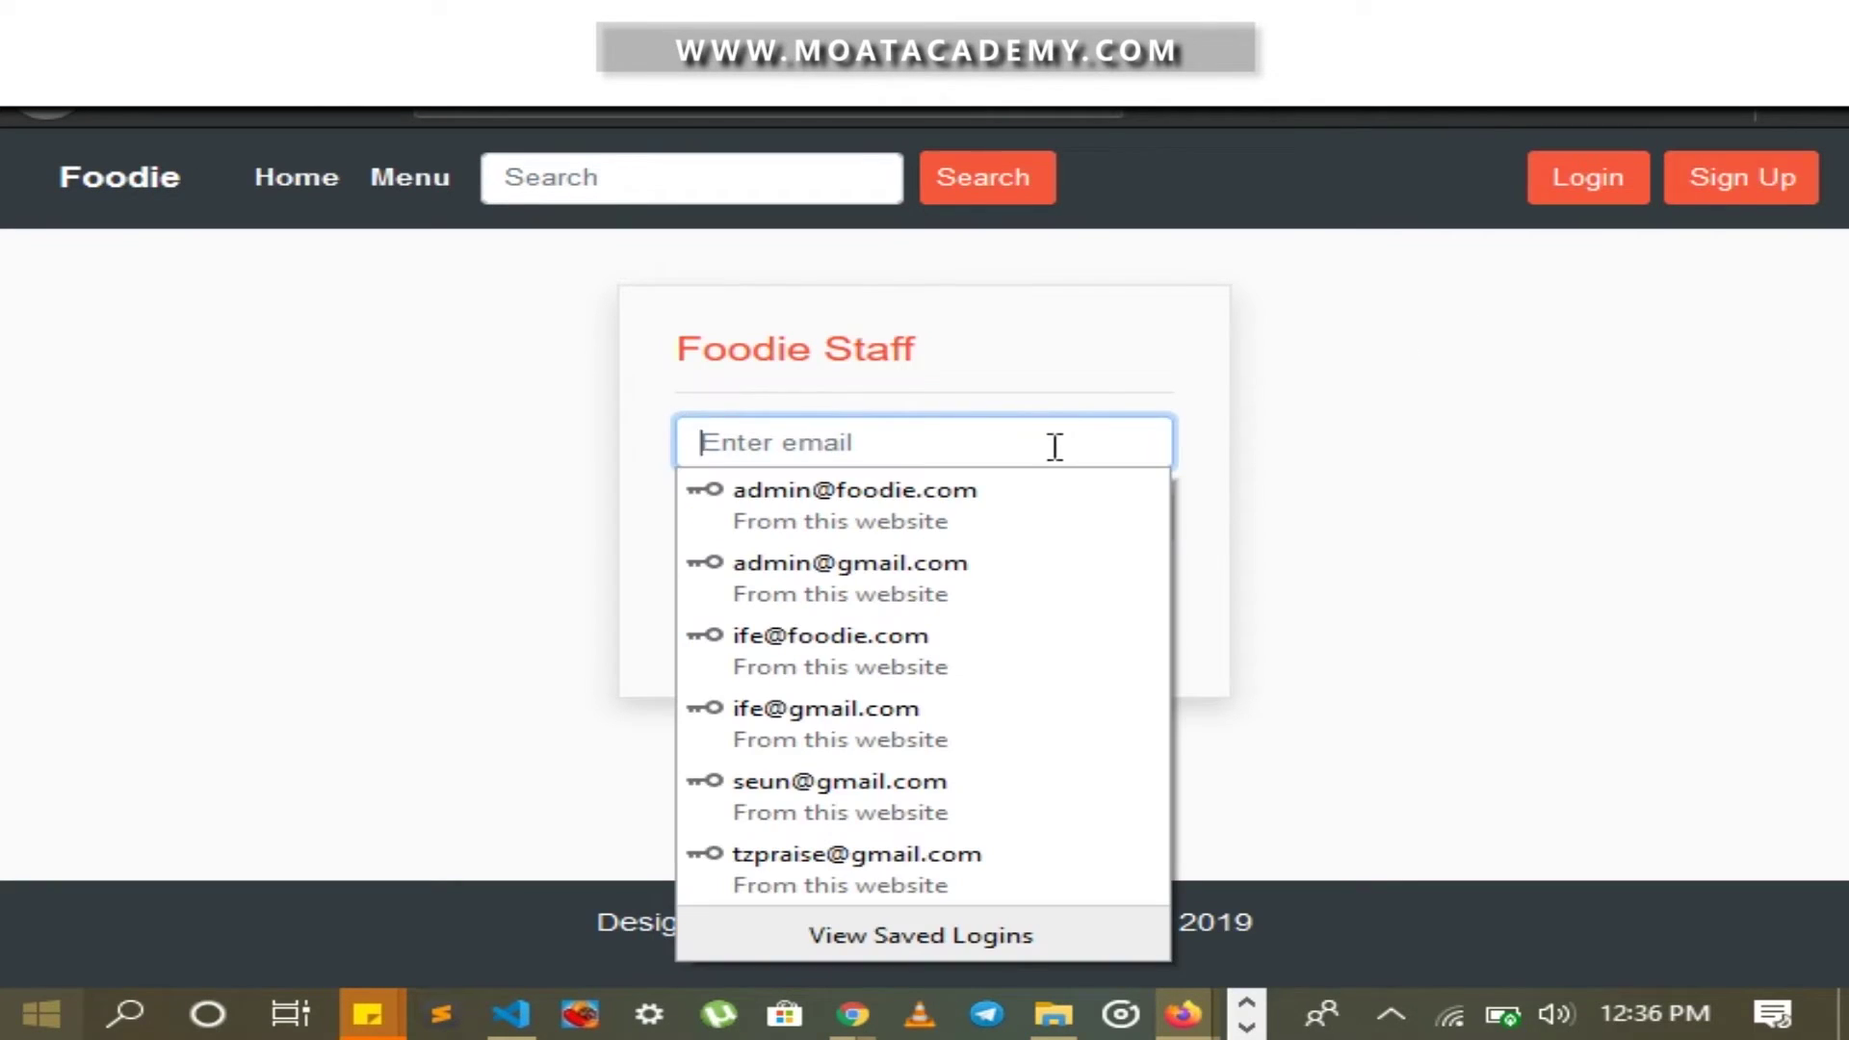
{"action": "left_click", "coordinate": [1032, 511]}
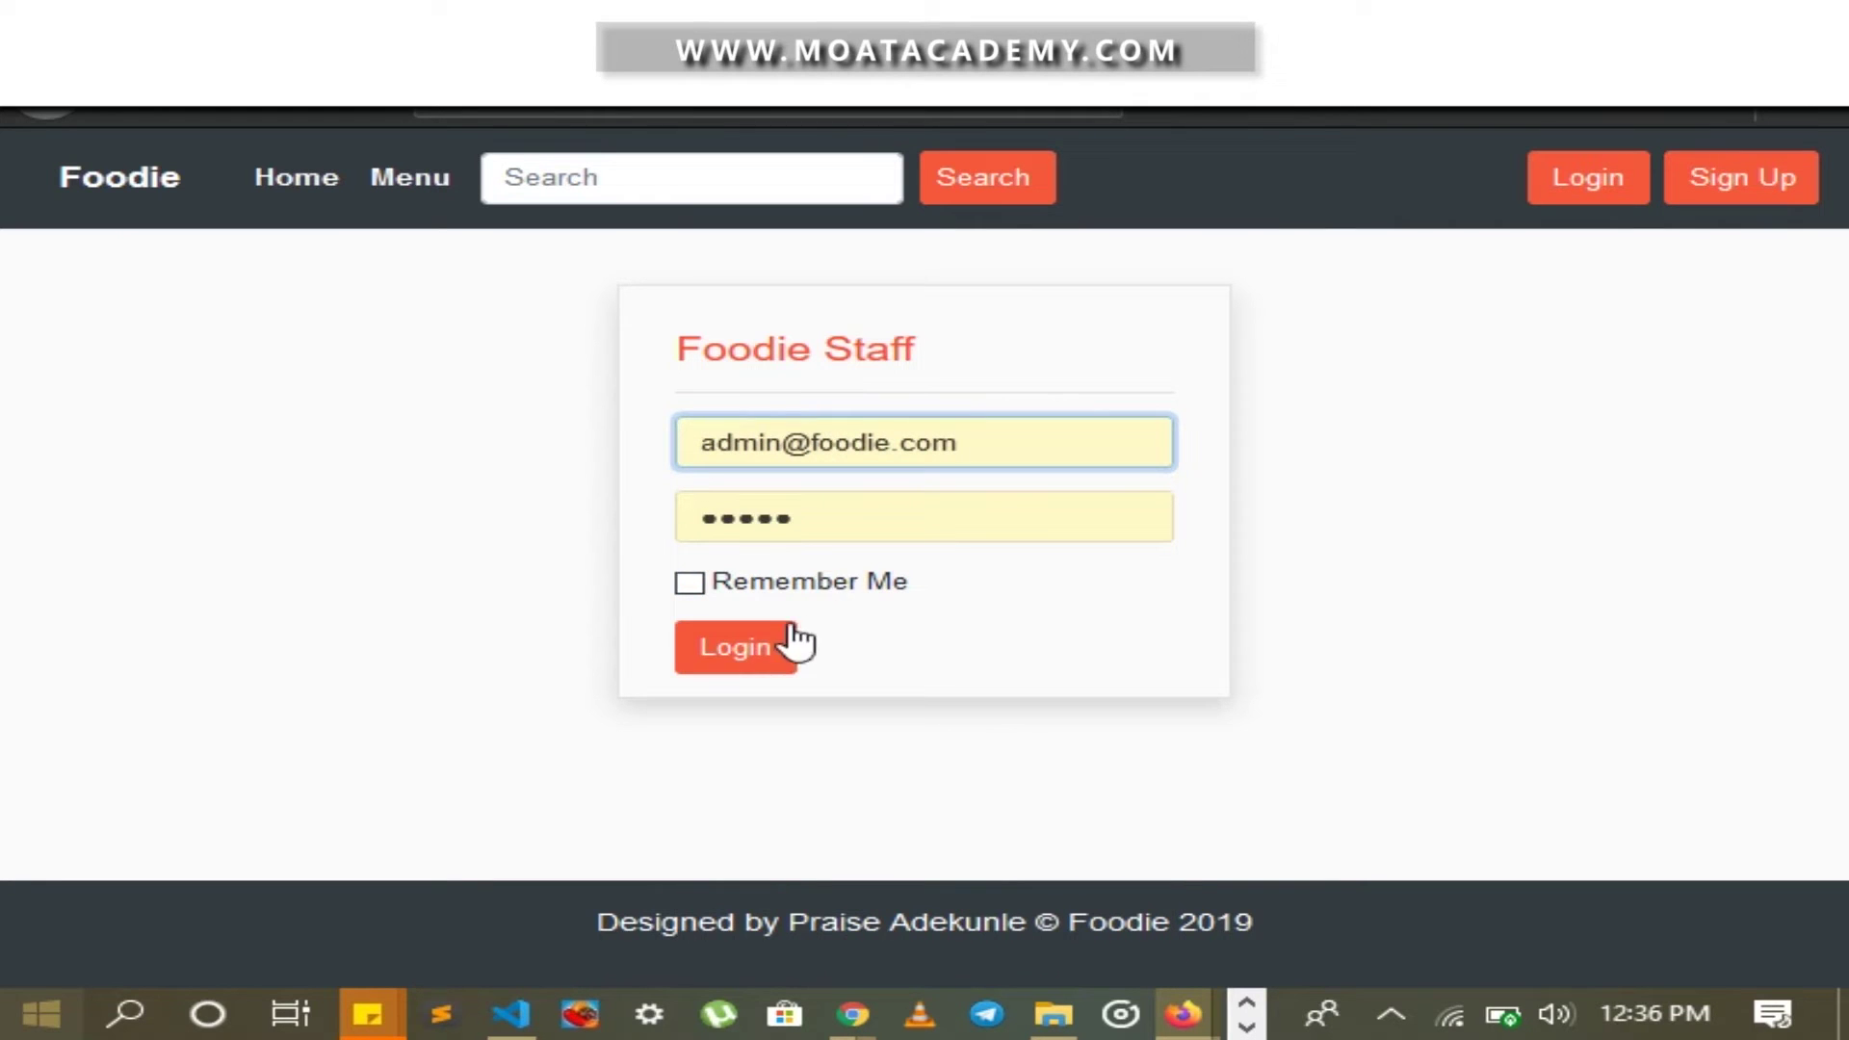
{"action": "left_click", "coordinate": [770, 651]}
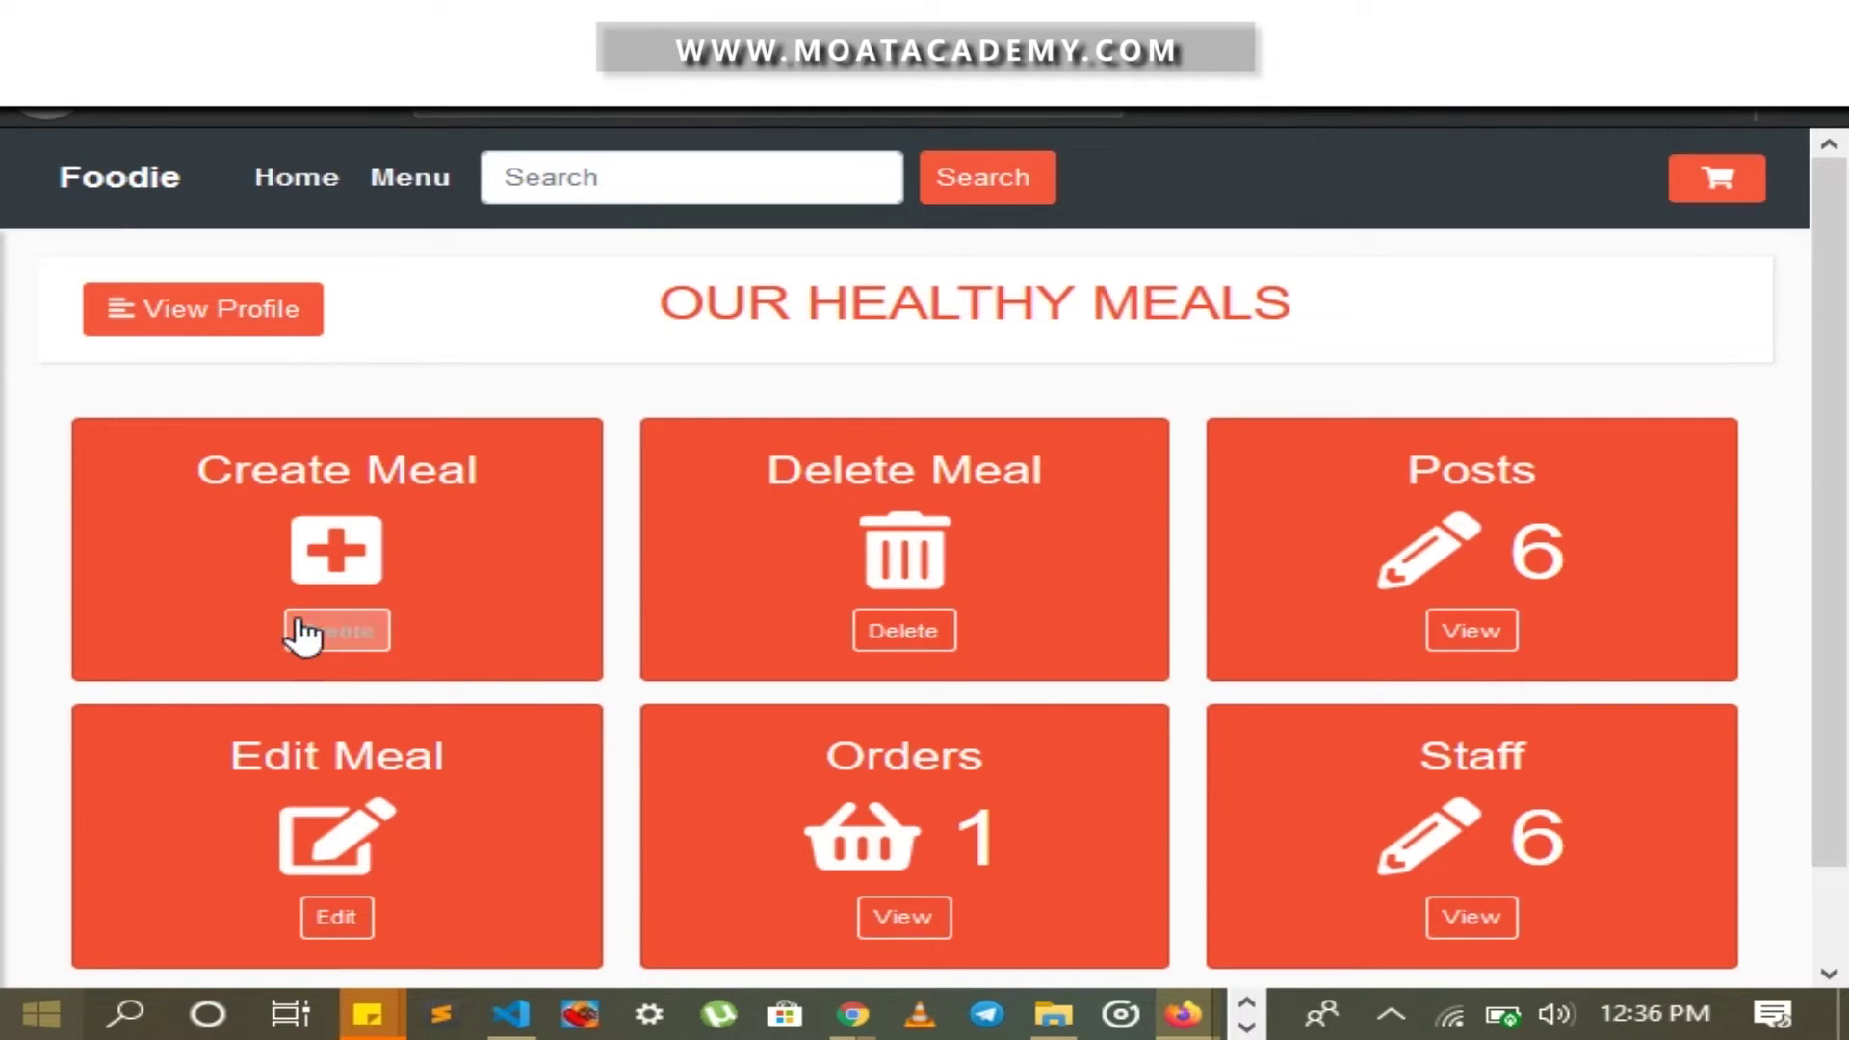
Create the meal category 'American Dishes' on the Create Meal page
{"action": "left_click", "coordinate": [337, 637]}
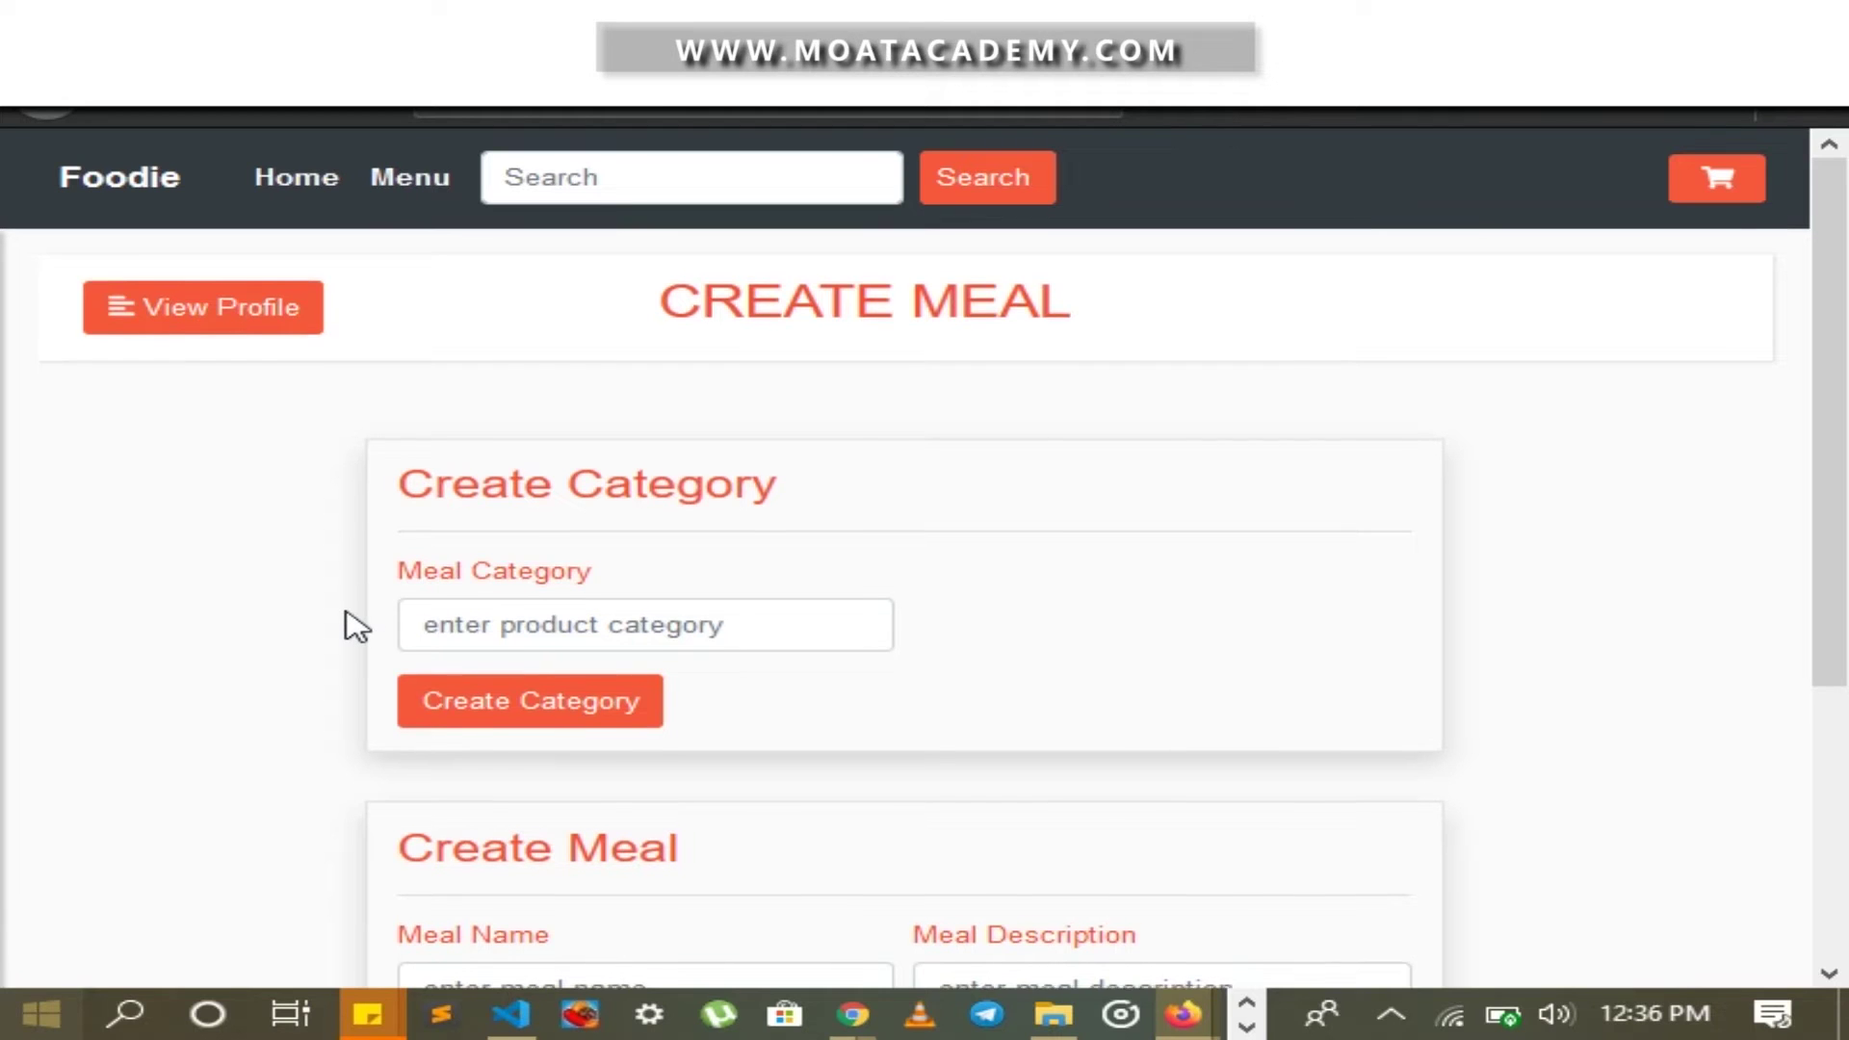
{"action": "scroll", "coordinate": [355, 624], "scroll_direction": "down", "scroll_amount": 2}
{"action": "scroll", "coordinate": [673, 591], "scroll_direction": "up", "scroll_amount": 2}
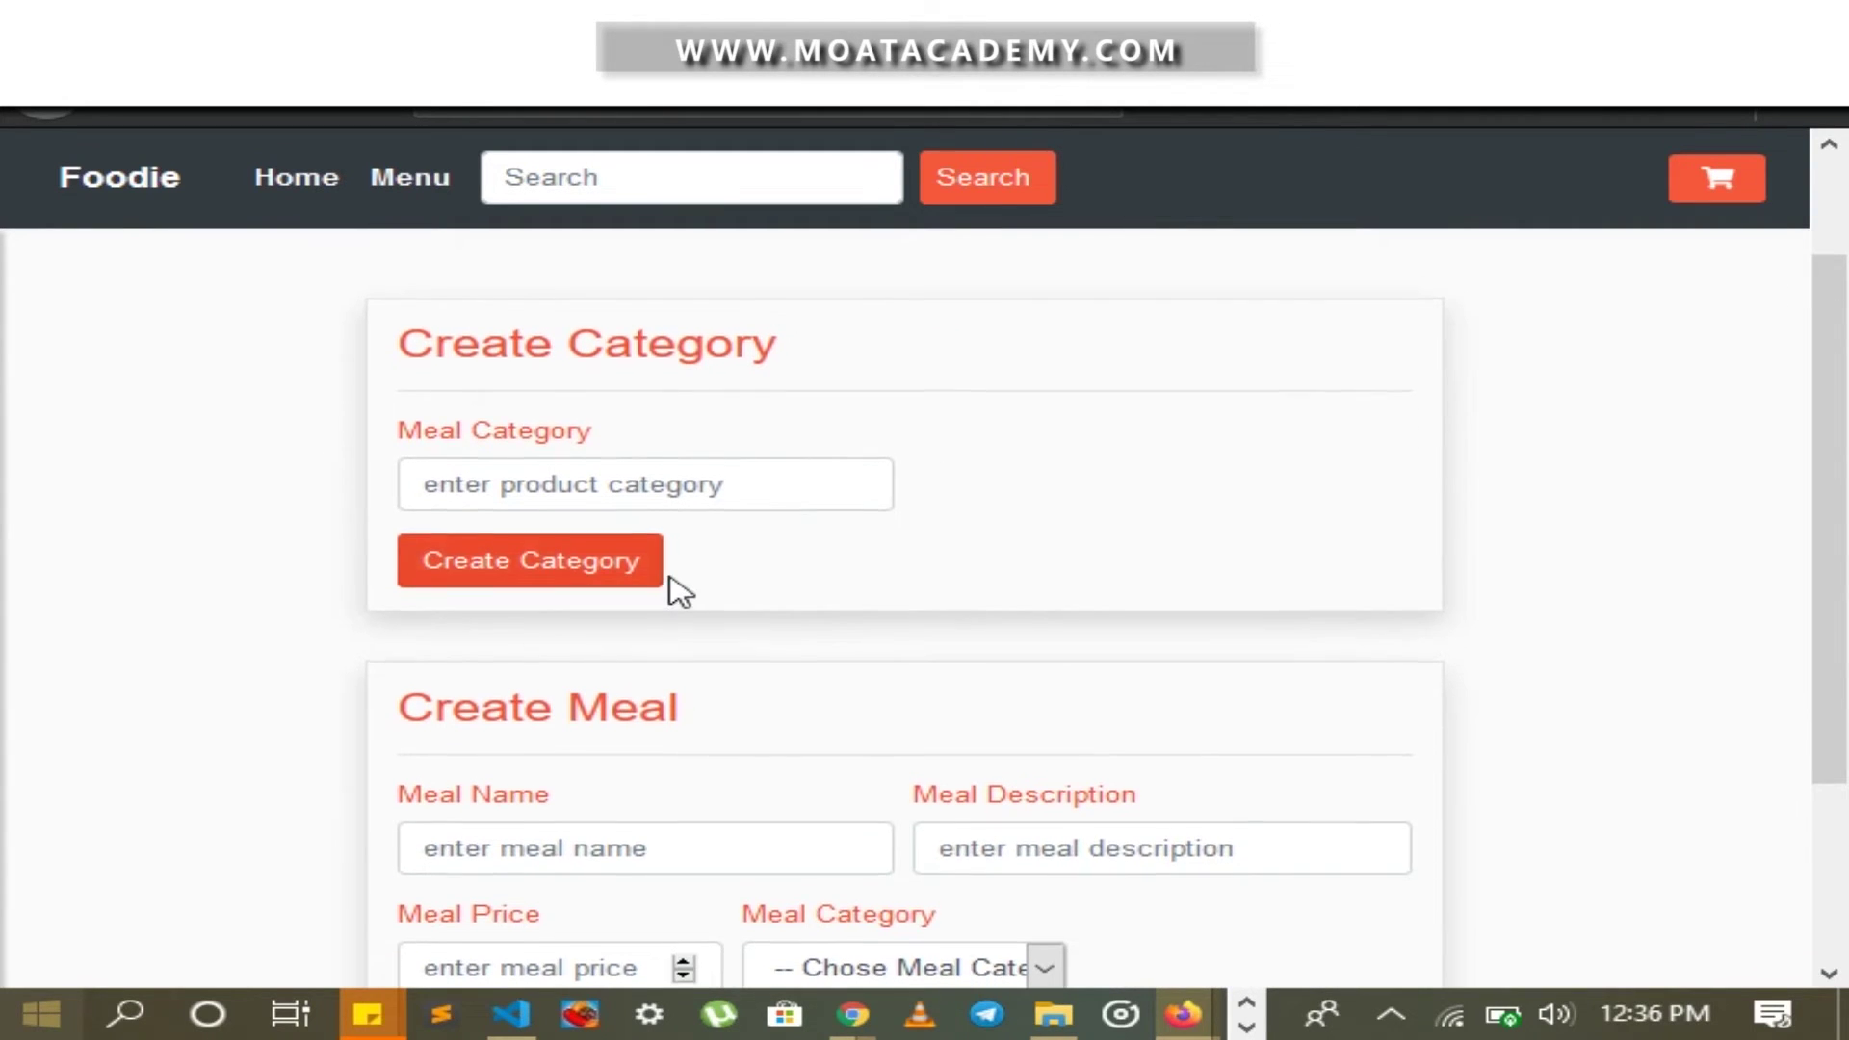
{"action": "left_click", "coordinate": [676, 633]}
{"action": "type", "text": "A"}
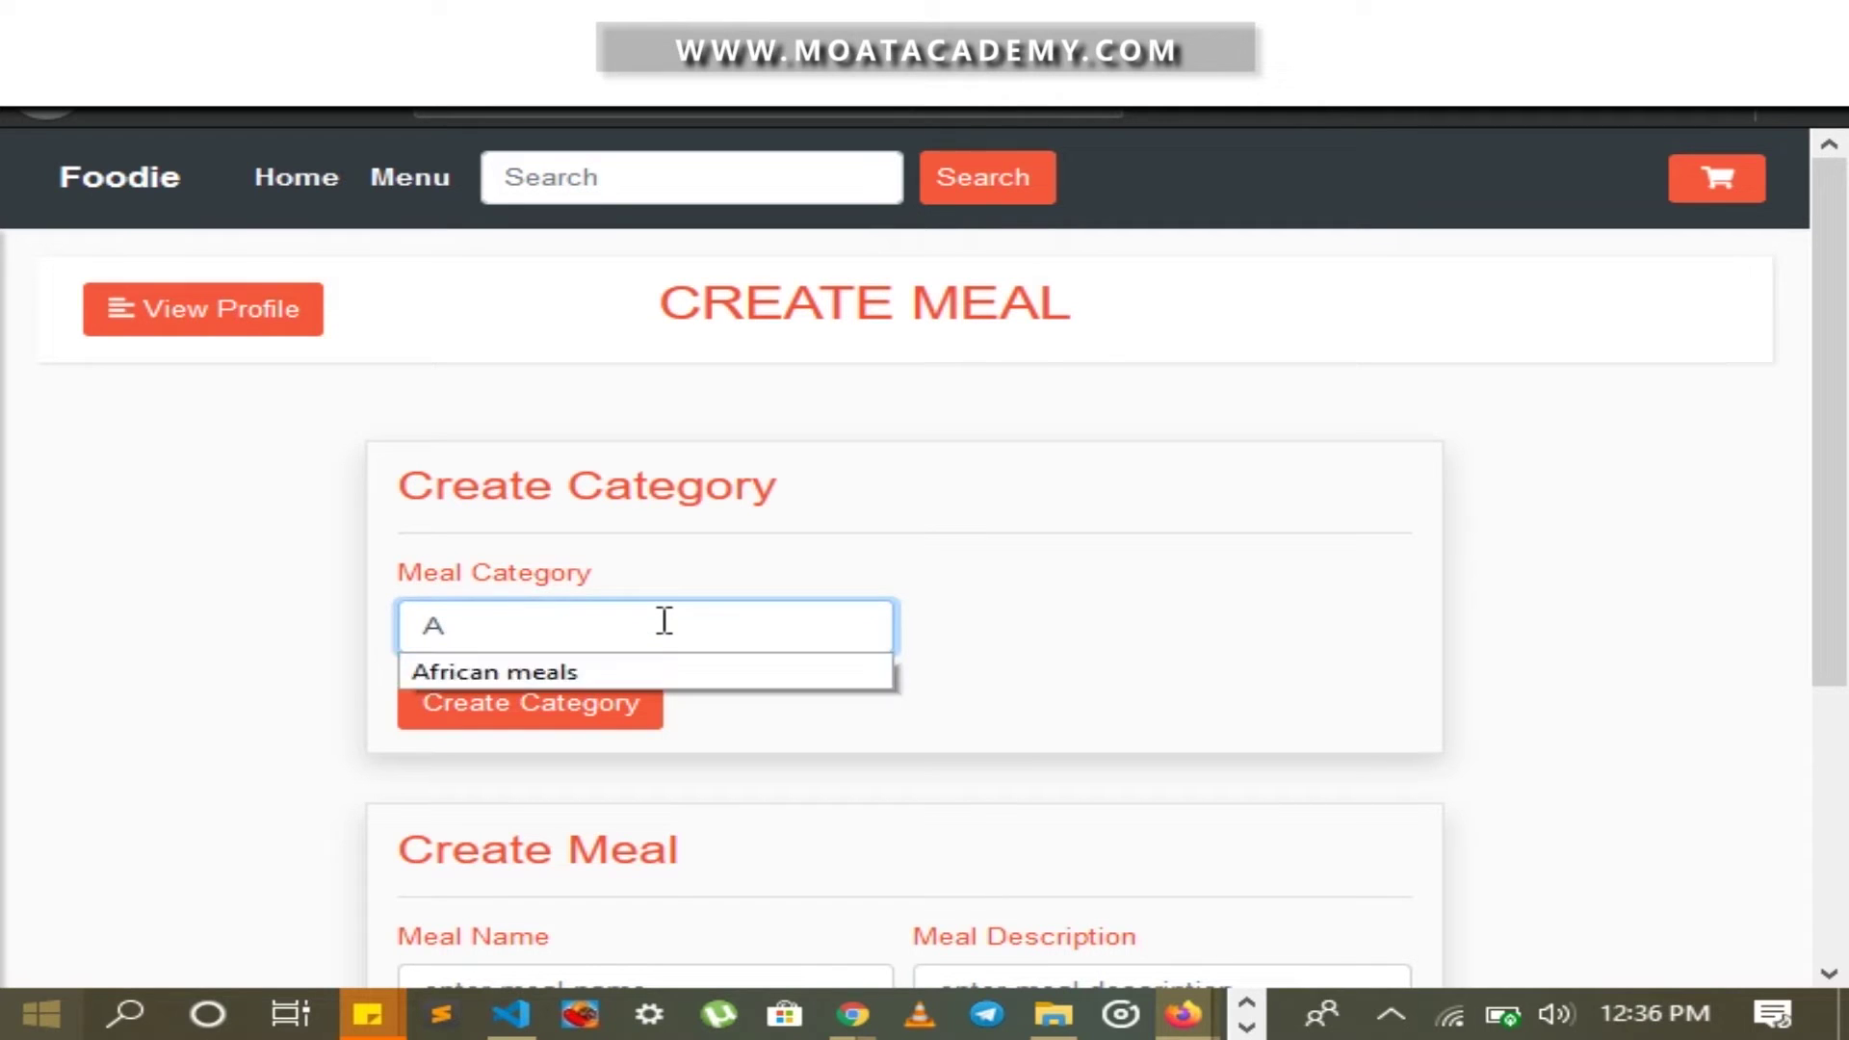
{"action": "type", "text": "merican Dishes"}
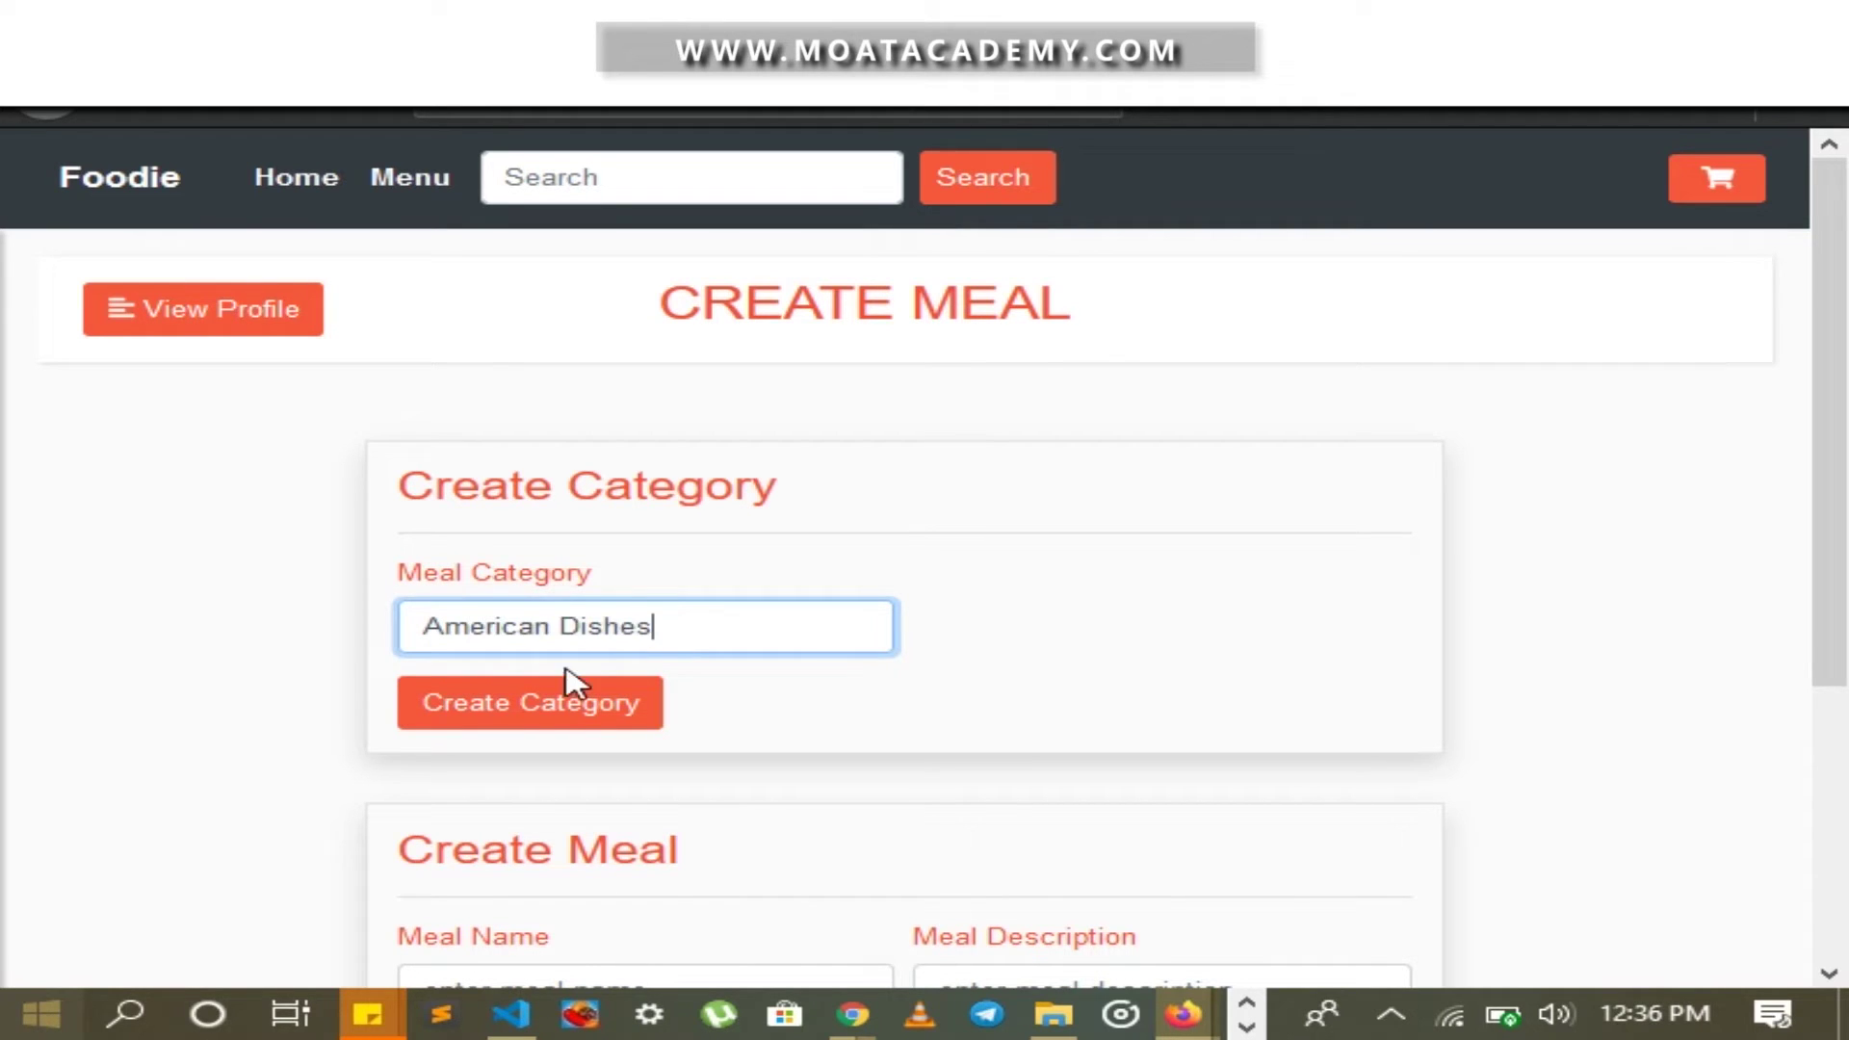
{"action": "left_click", "coordinate": [562, 718]}
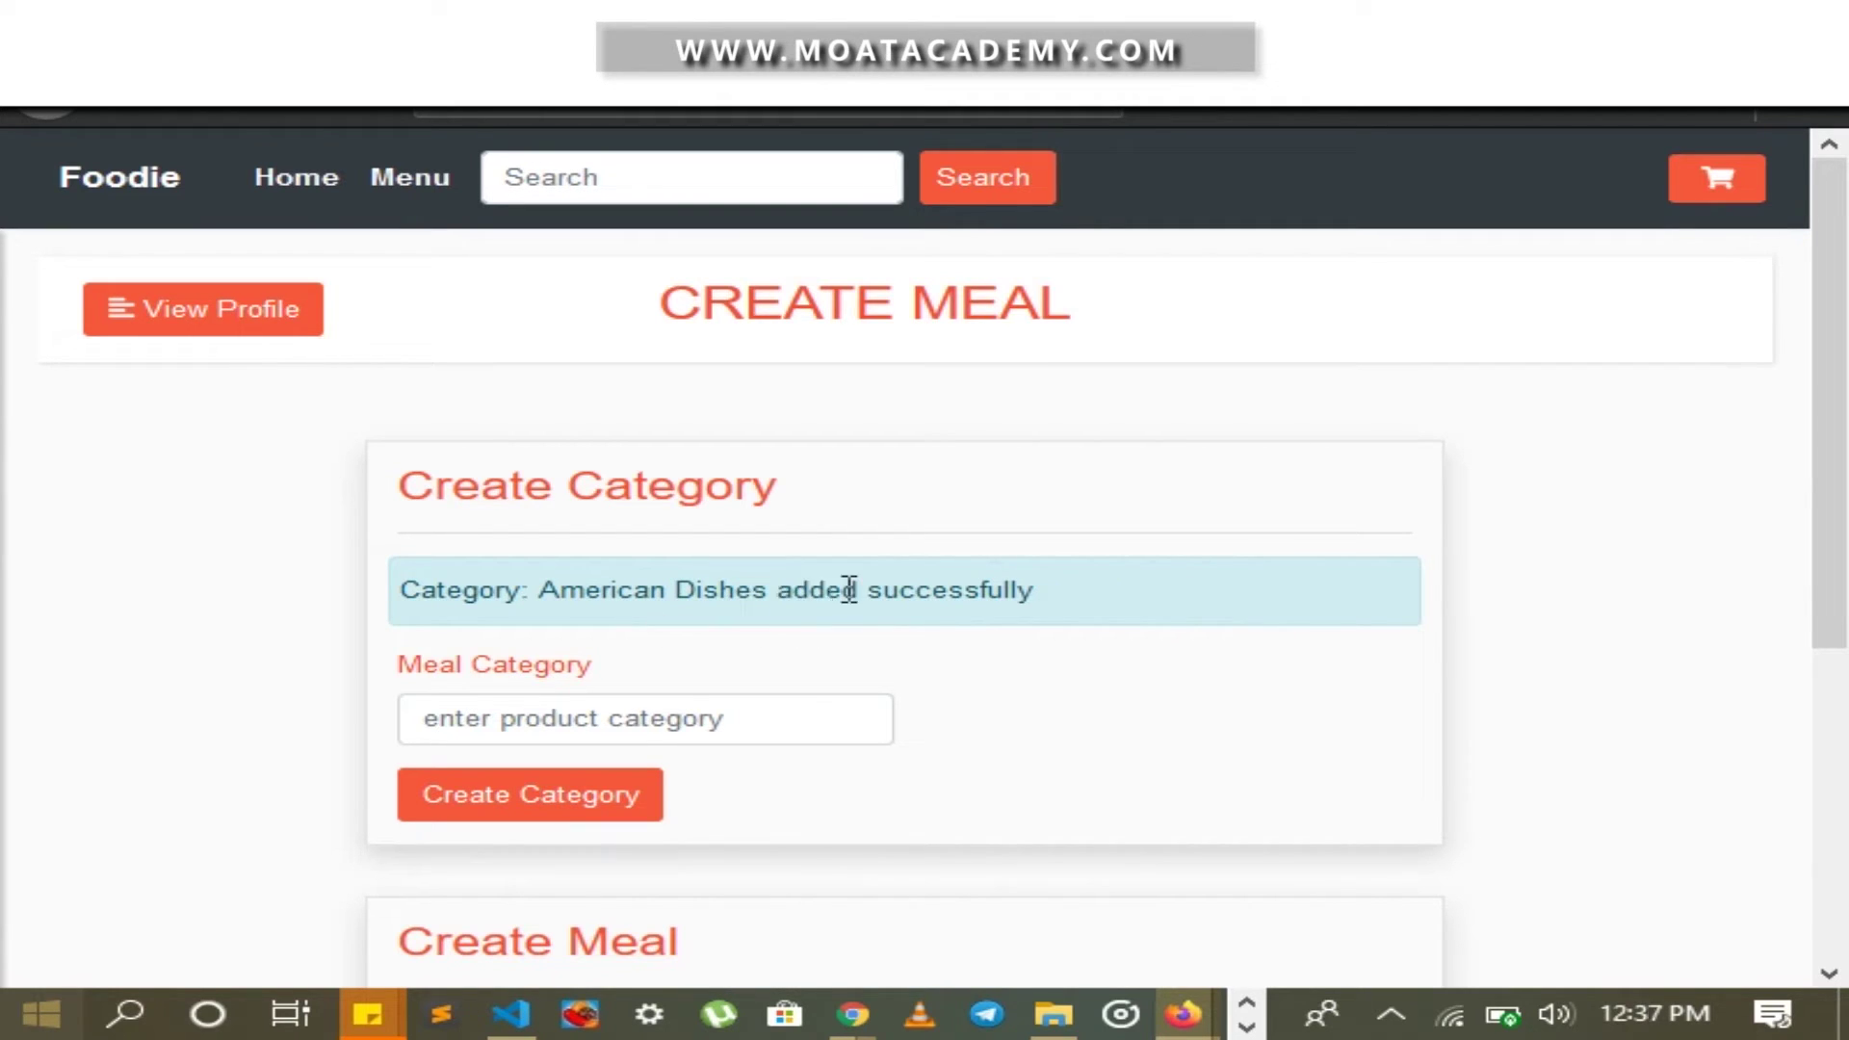
Fill in the meal name Hot Dogs, a 'Sweet and Fre…' description and price 900
{"action": "scroll", "coordinate": [1155, 590], "scroll_direction": "down", "scroll_amount": 3}
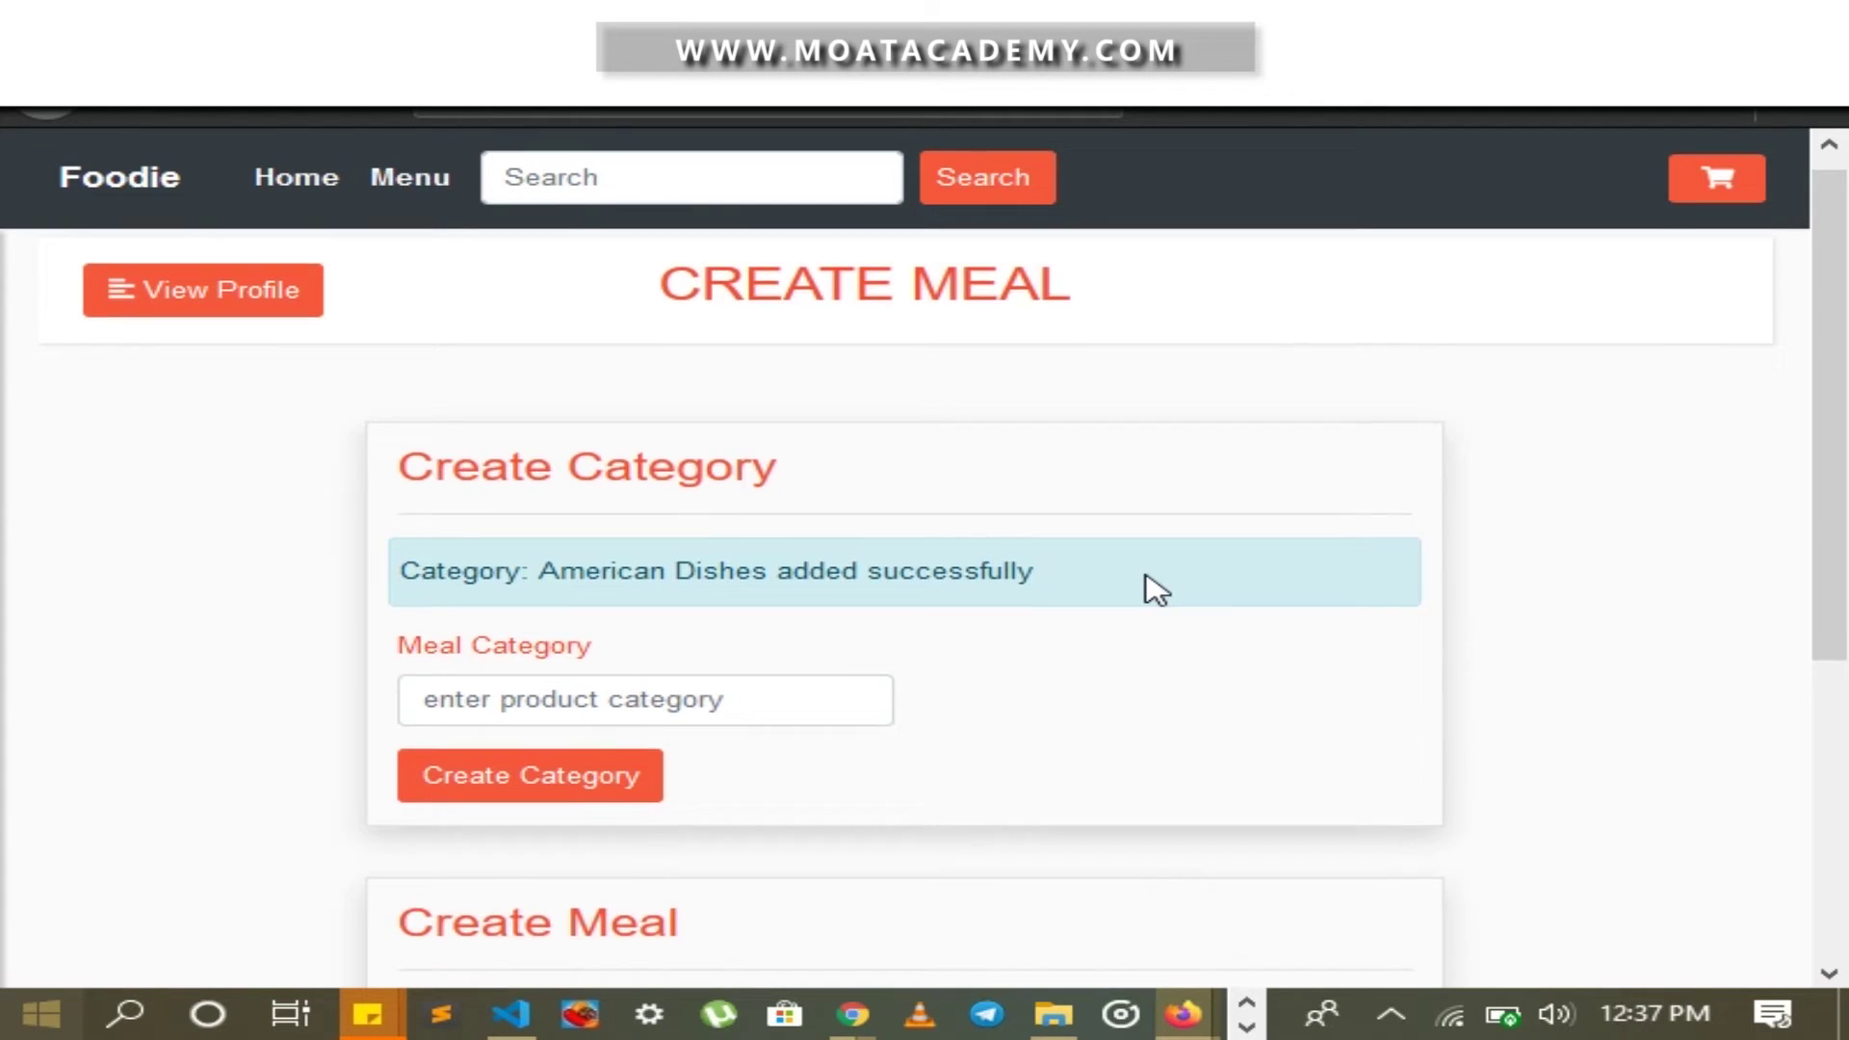
{"action": "scroll", "coordinate": [1146, 589], "scroll_direction": "down", "scroll_amount": 1}
{"action": "scroll", "coordinate": [1081, 577], "scroll_direction": "down", "scroll_amount": 3}
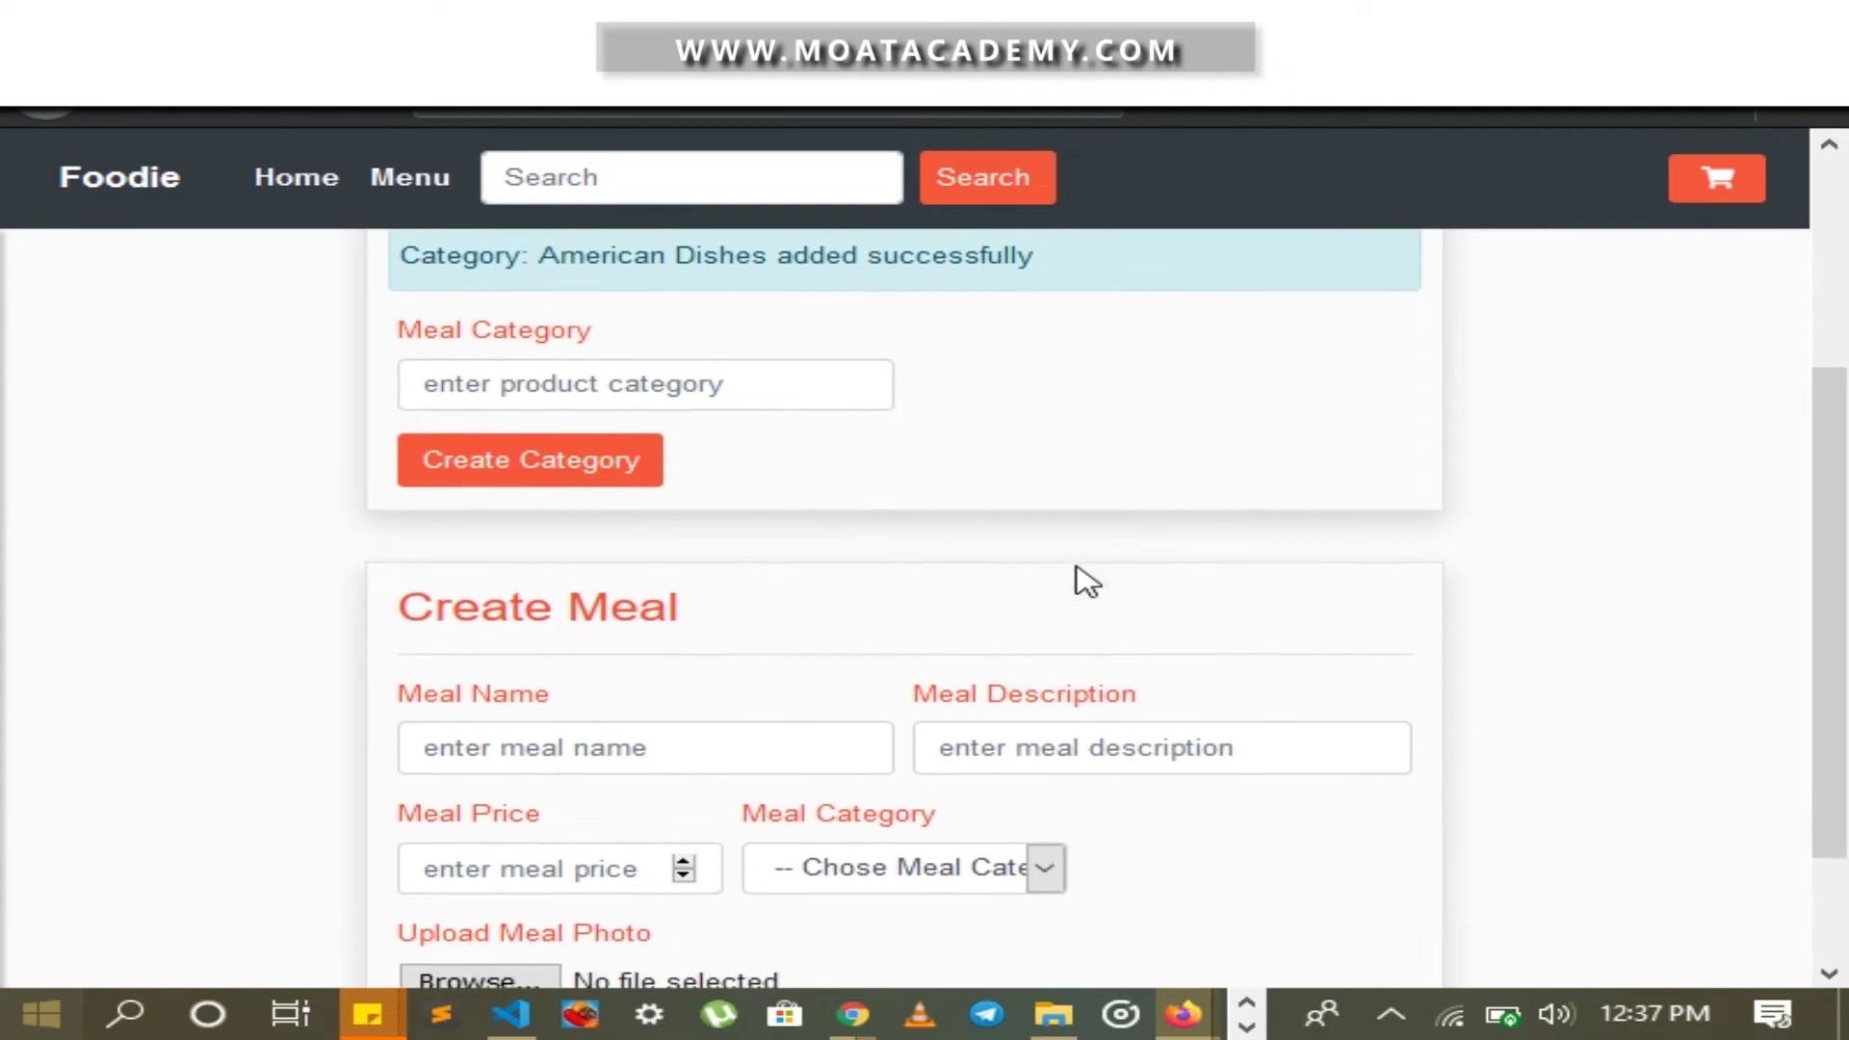
{"action": "left_click", "coordinate": [793, 579]}
{"action": "type", "text": "Hot Dogs"}
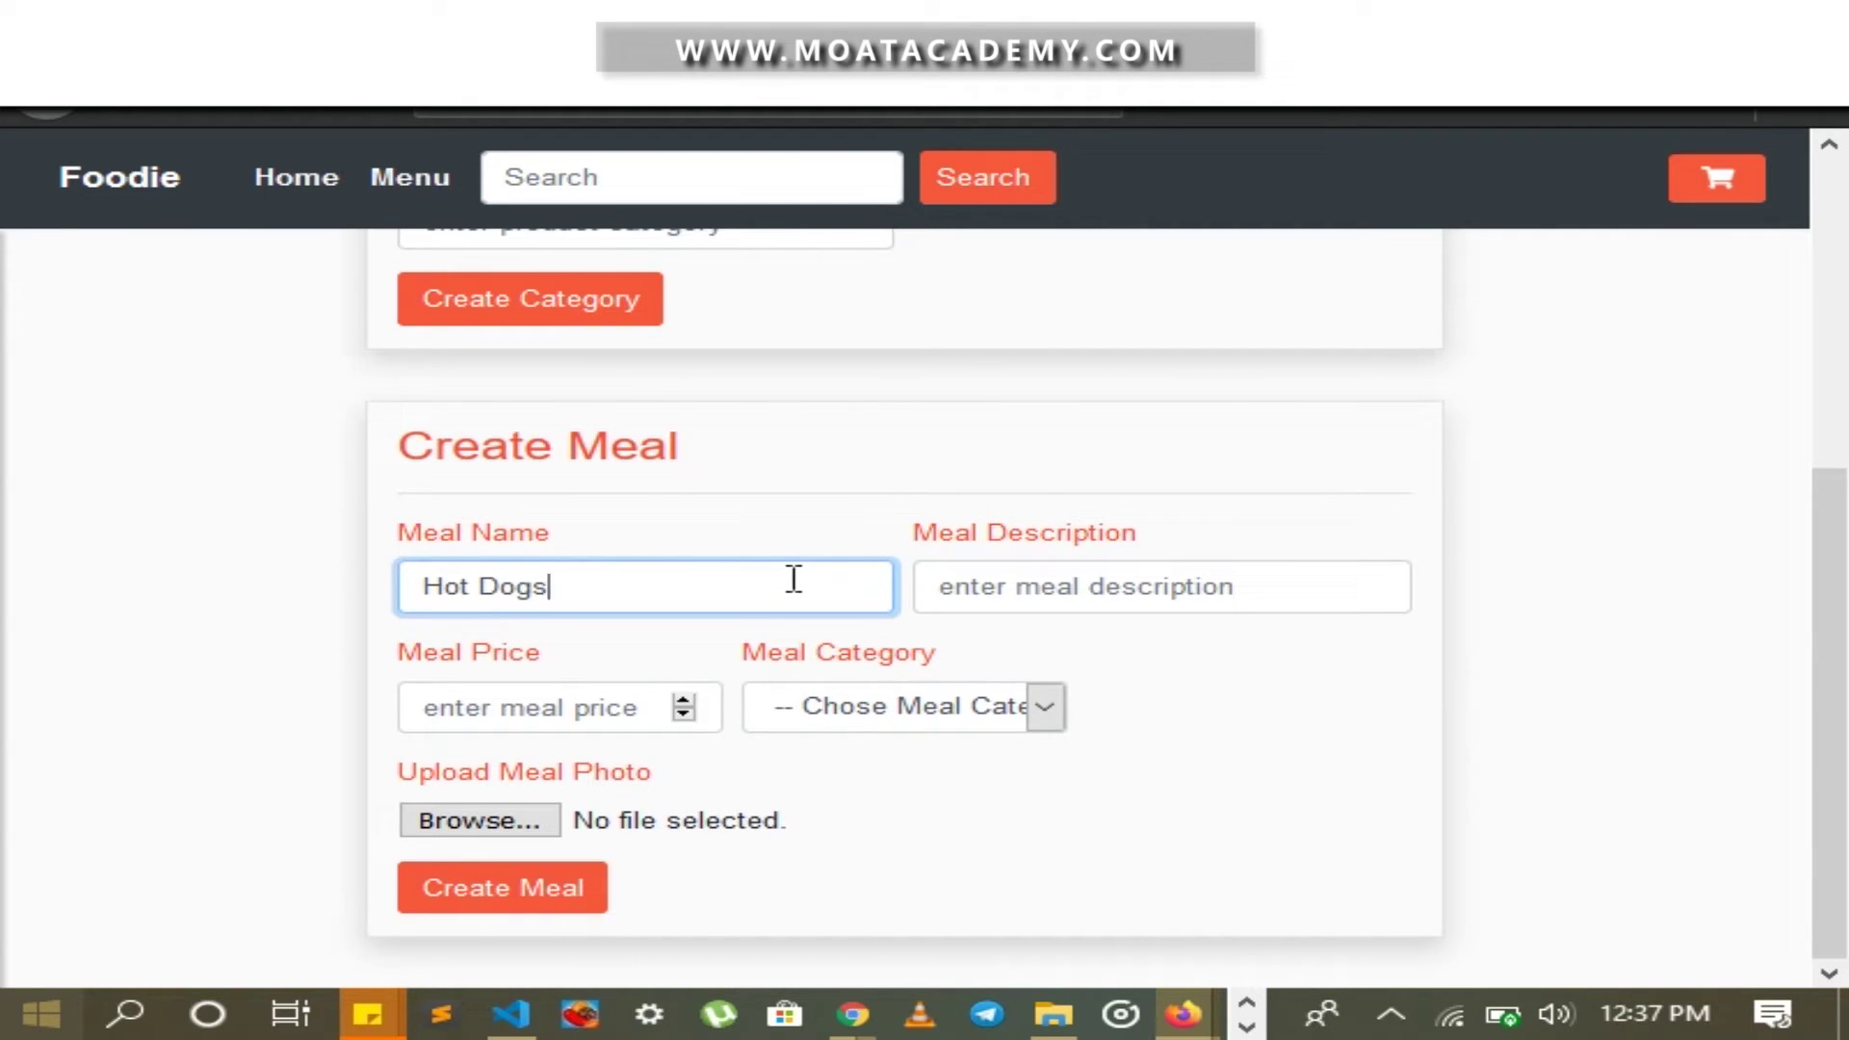
{"action": "key", "text": "Tab"}
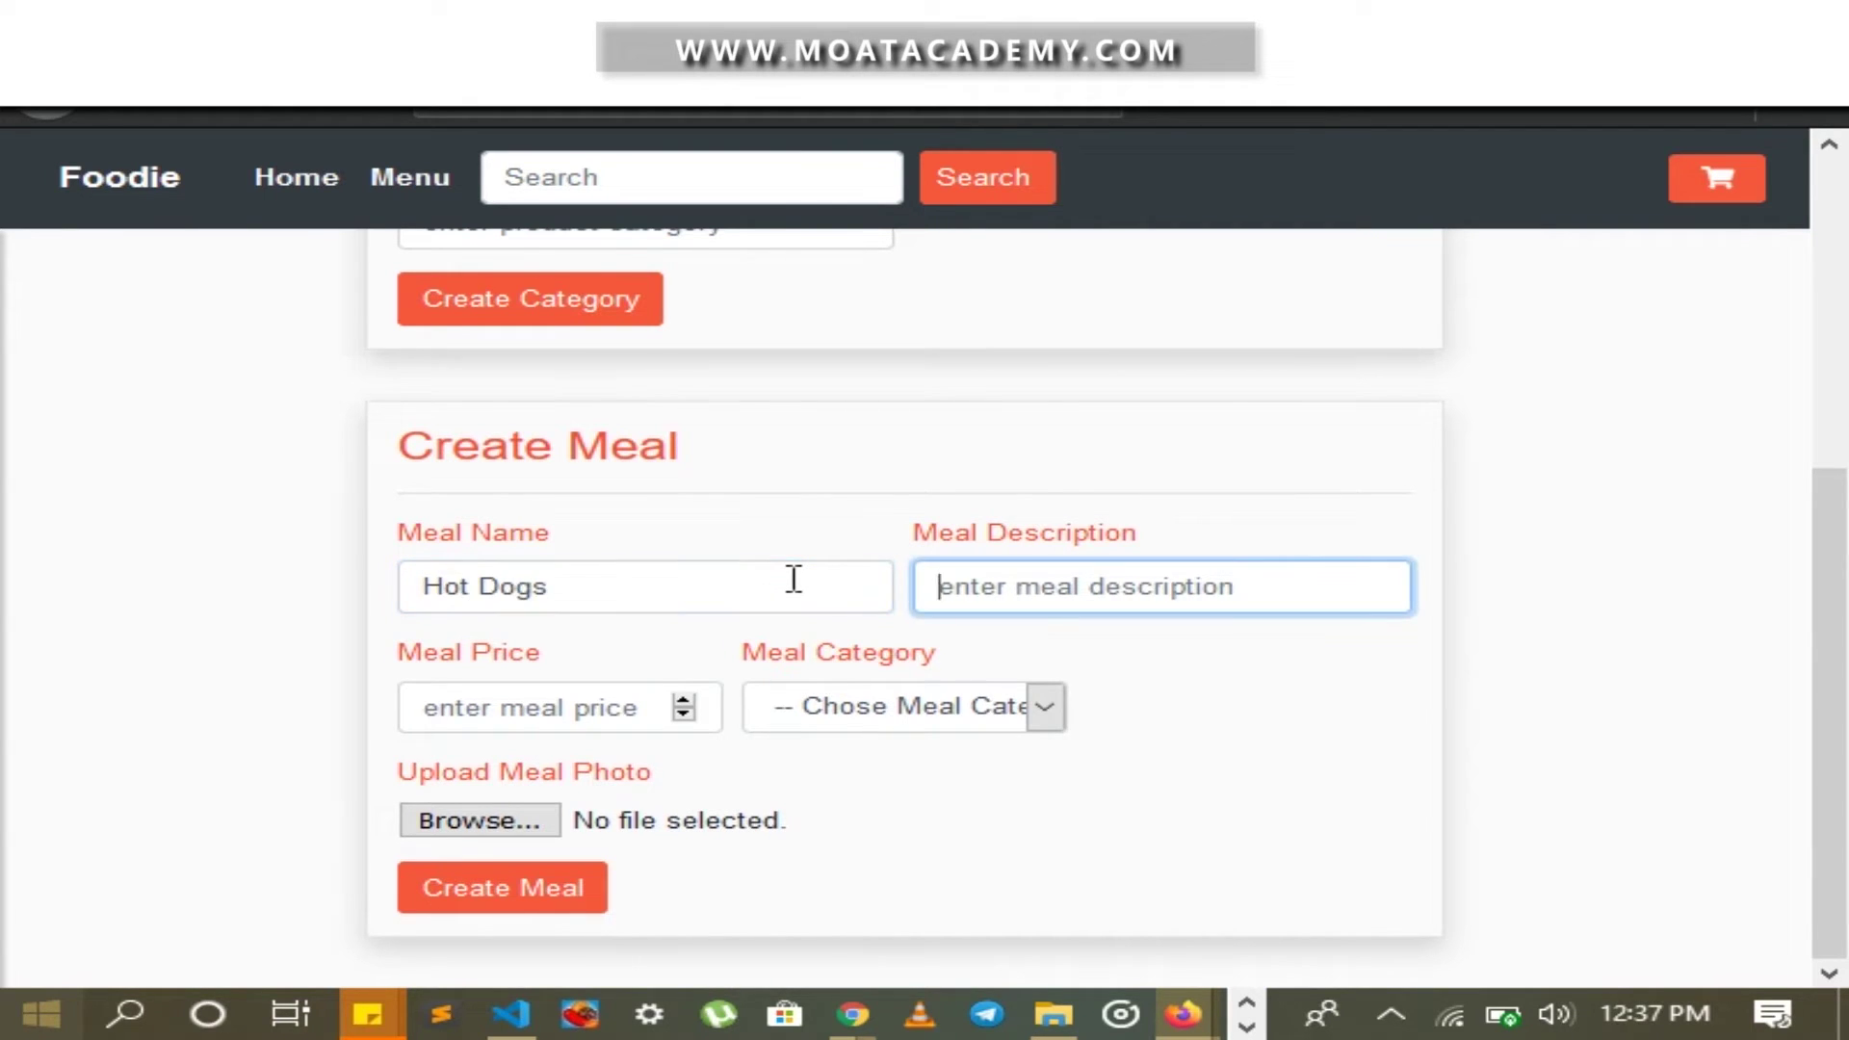
{"action": "type", "text": "Delico"}
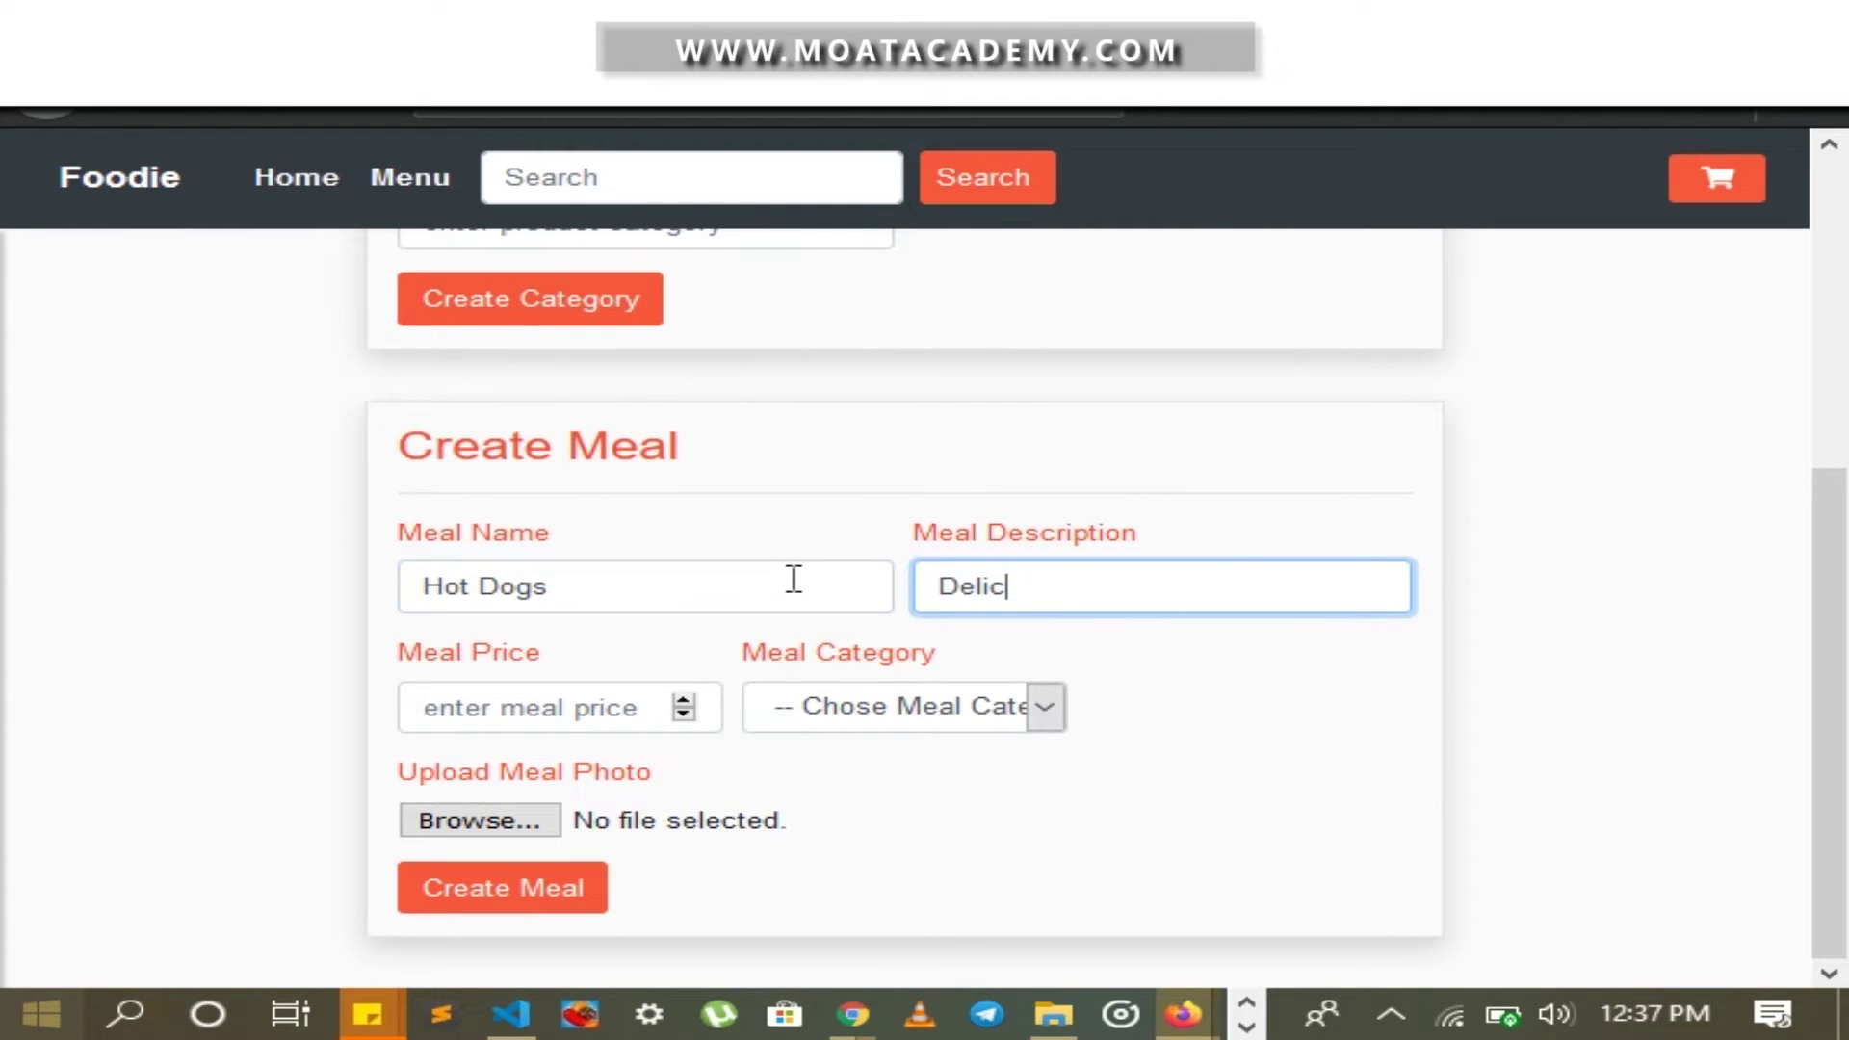
{"action": "key", "text": "BackSpace"}
{"action": "key", "text": "BackSpace"}
{"action": "key", "text": "BackSpace"}
{"action": "key", "text": "BackSpace"}
{"action": "key", "text": "BackSpace"}
{"action": "type", "text": "Sweet"}
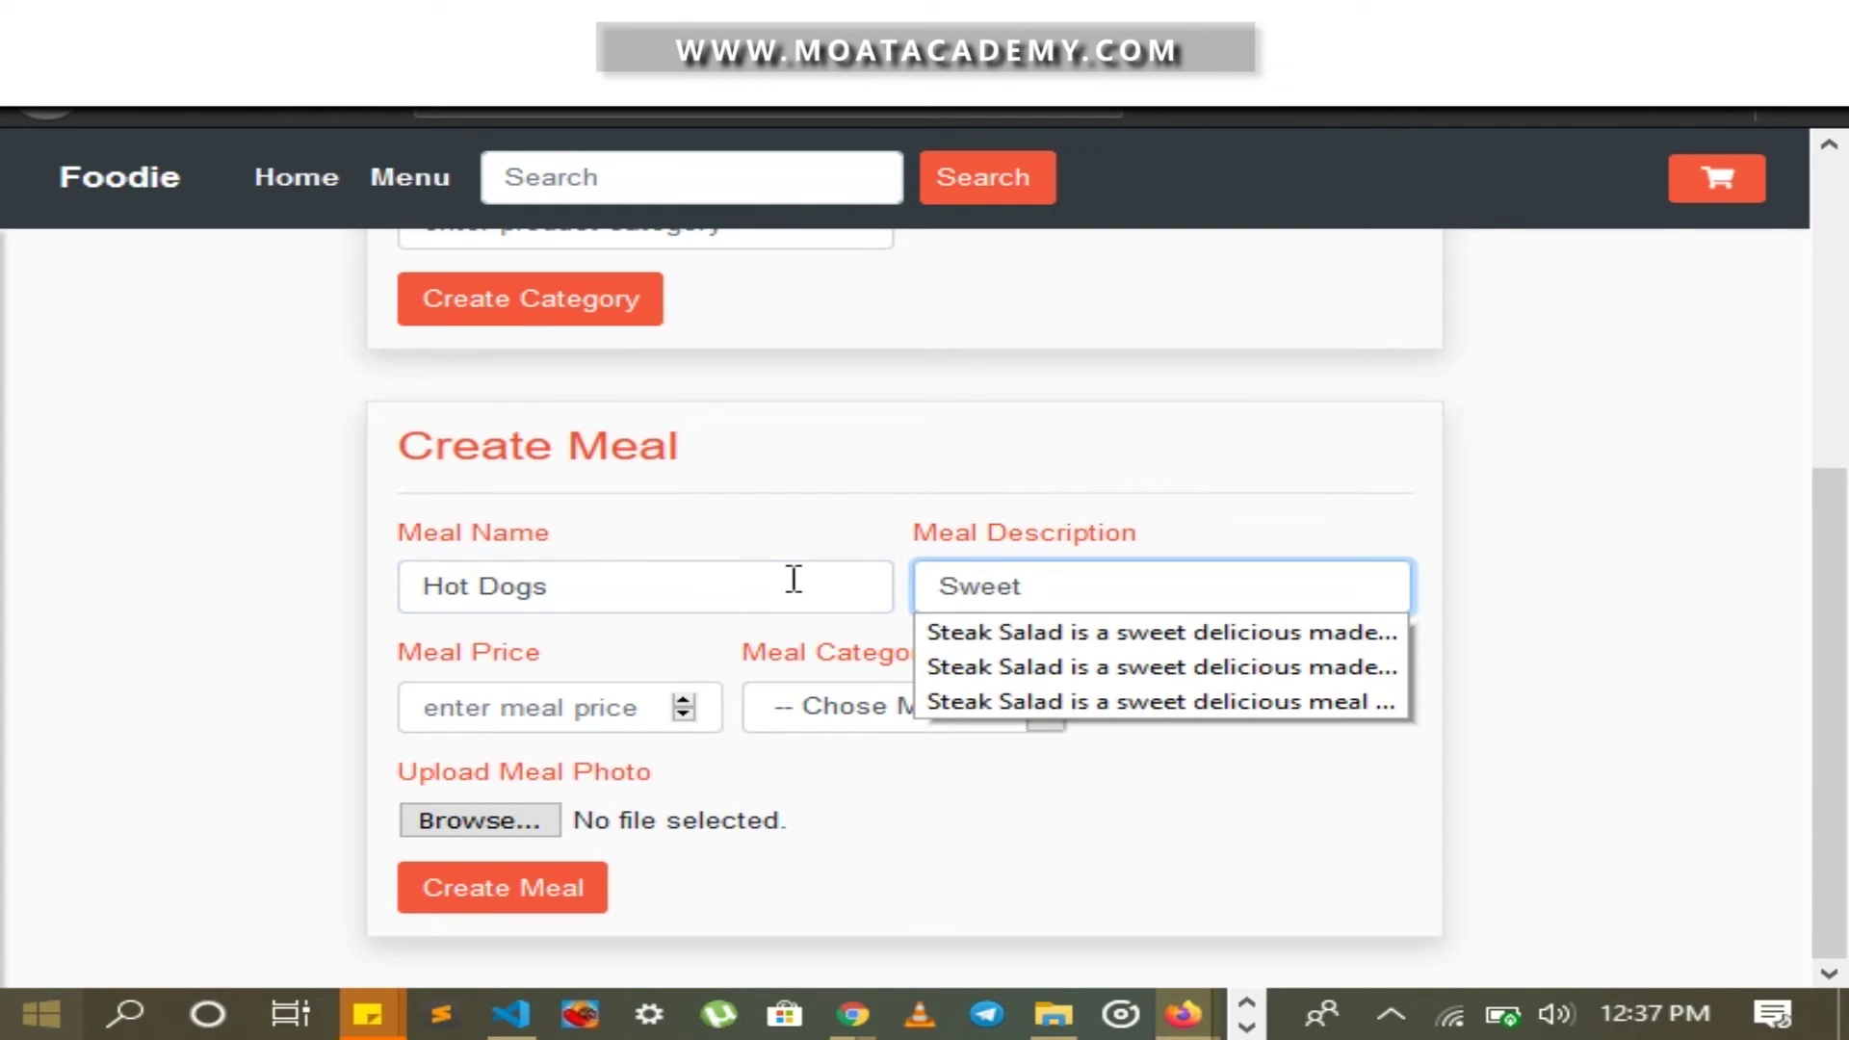
{"action": "type", "text": " and Fresh"}
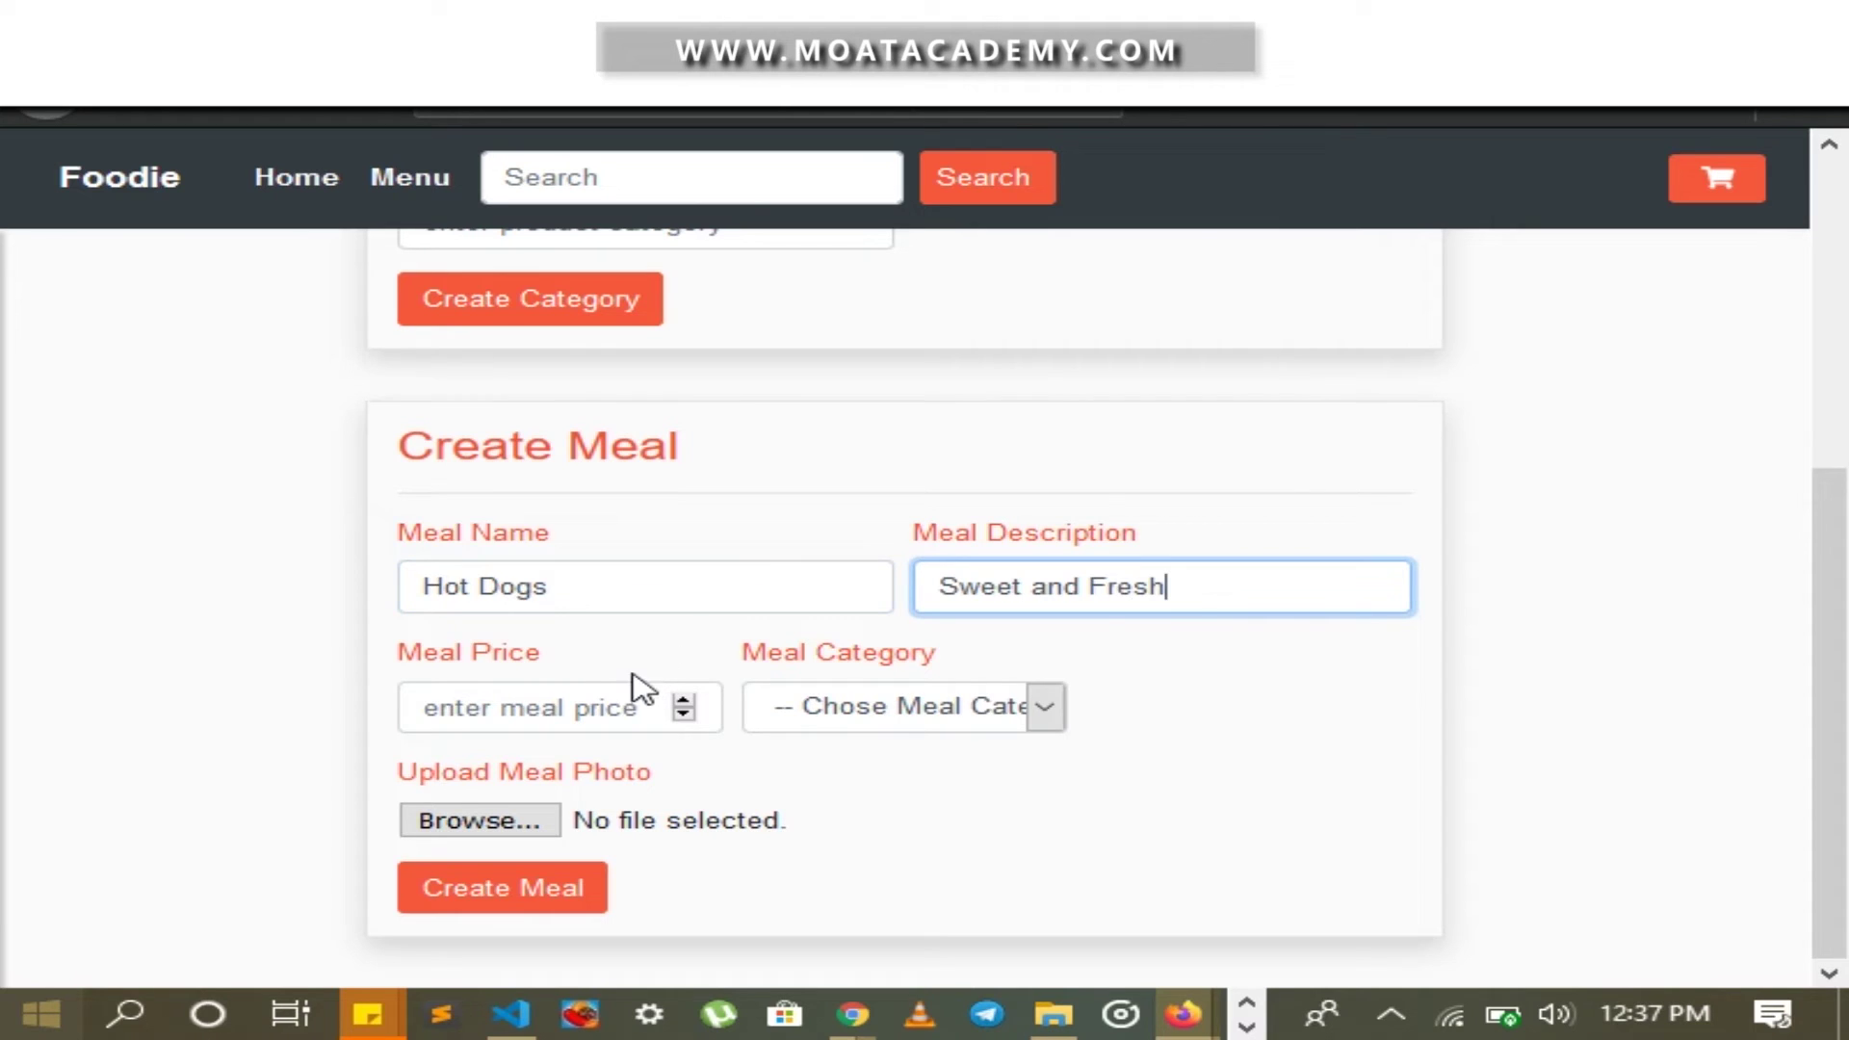
{"action": "left_click", "coordinate": [546, 718]}
{"action": "type", "text": "9"}
{"action": "key", "text": "BackSpace"}
{"action": "type", "text": "900"}
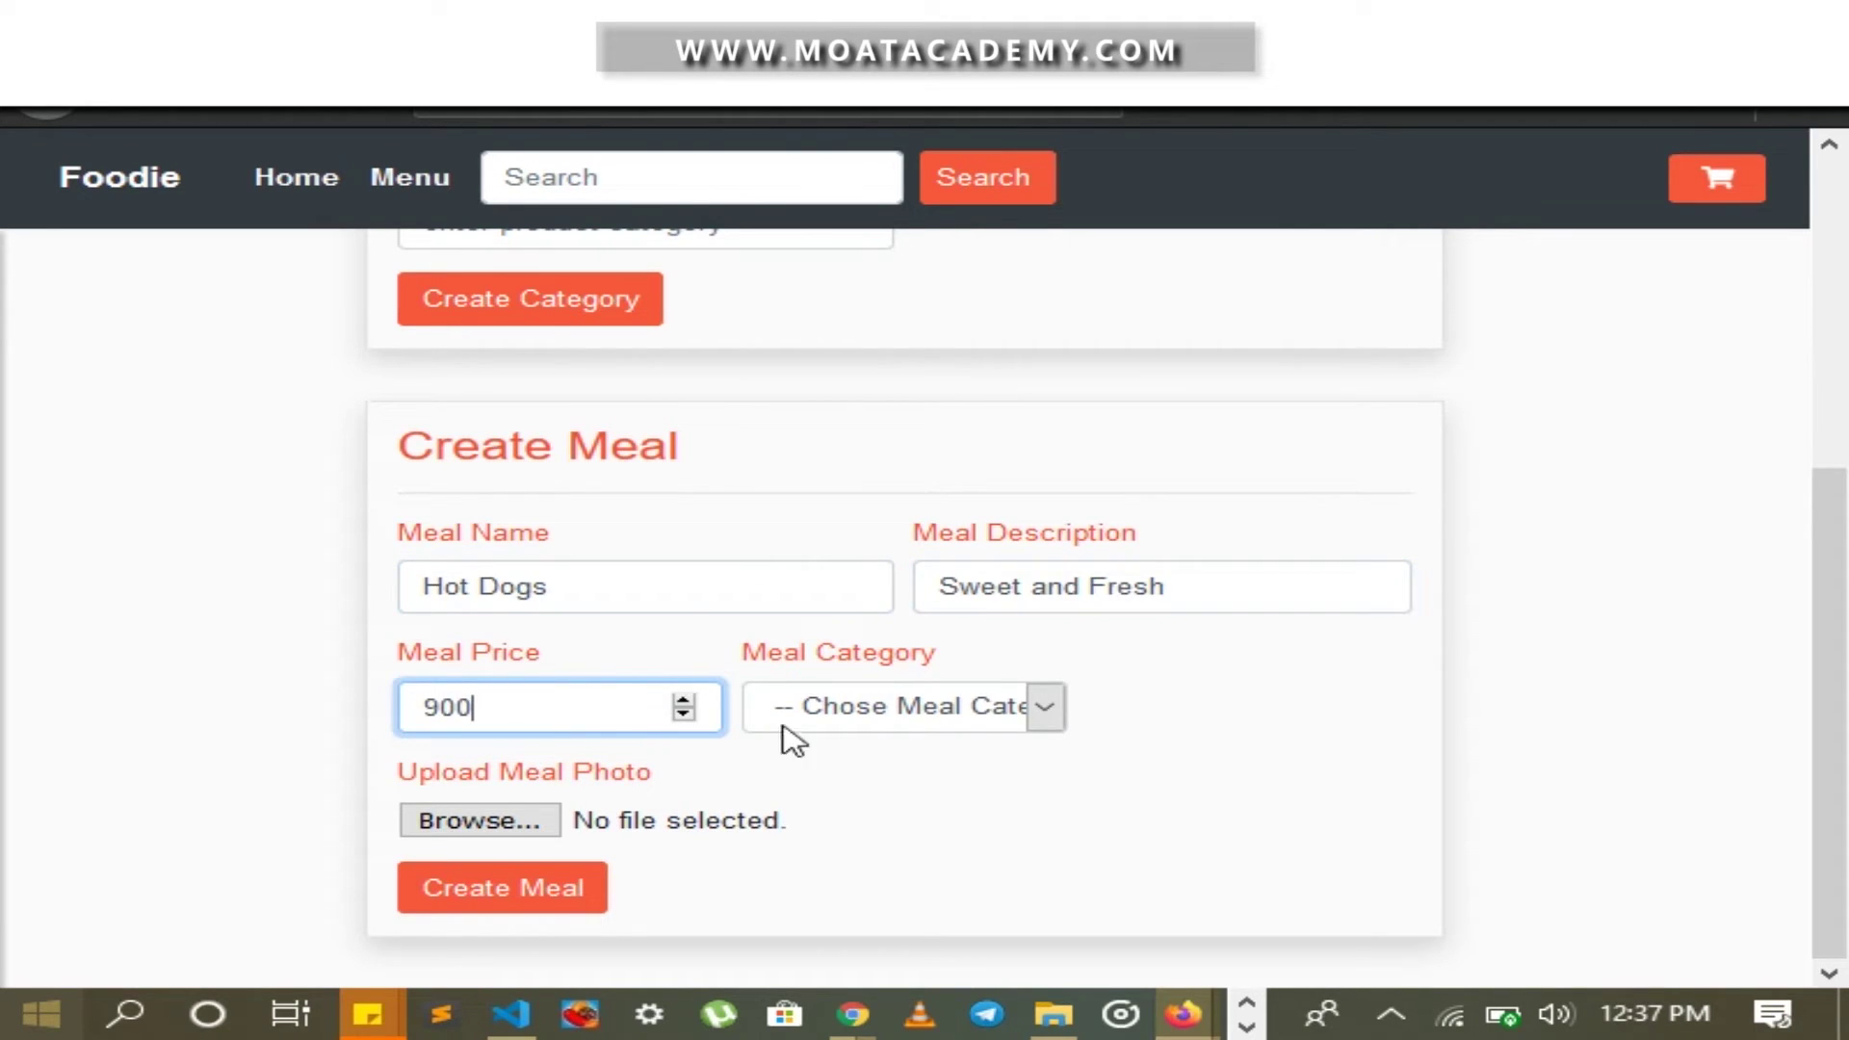
Put Hot Dogs in American Dishes, attach burger-2.jpg as its photo, and create the meal
{"action": "left_click", "coordinate": [881, 714]}
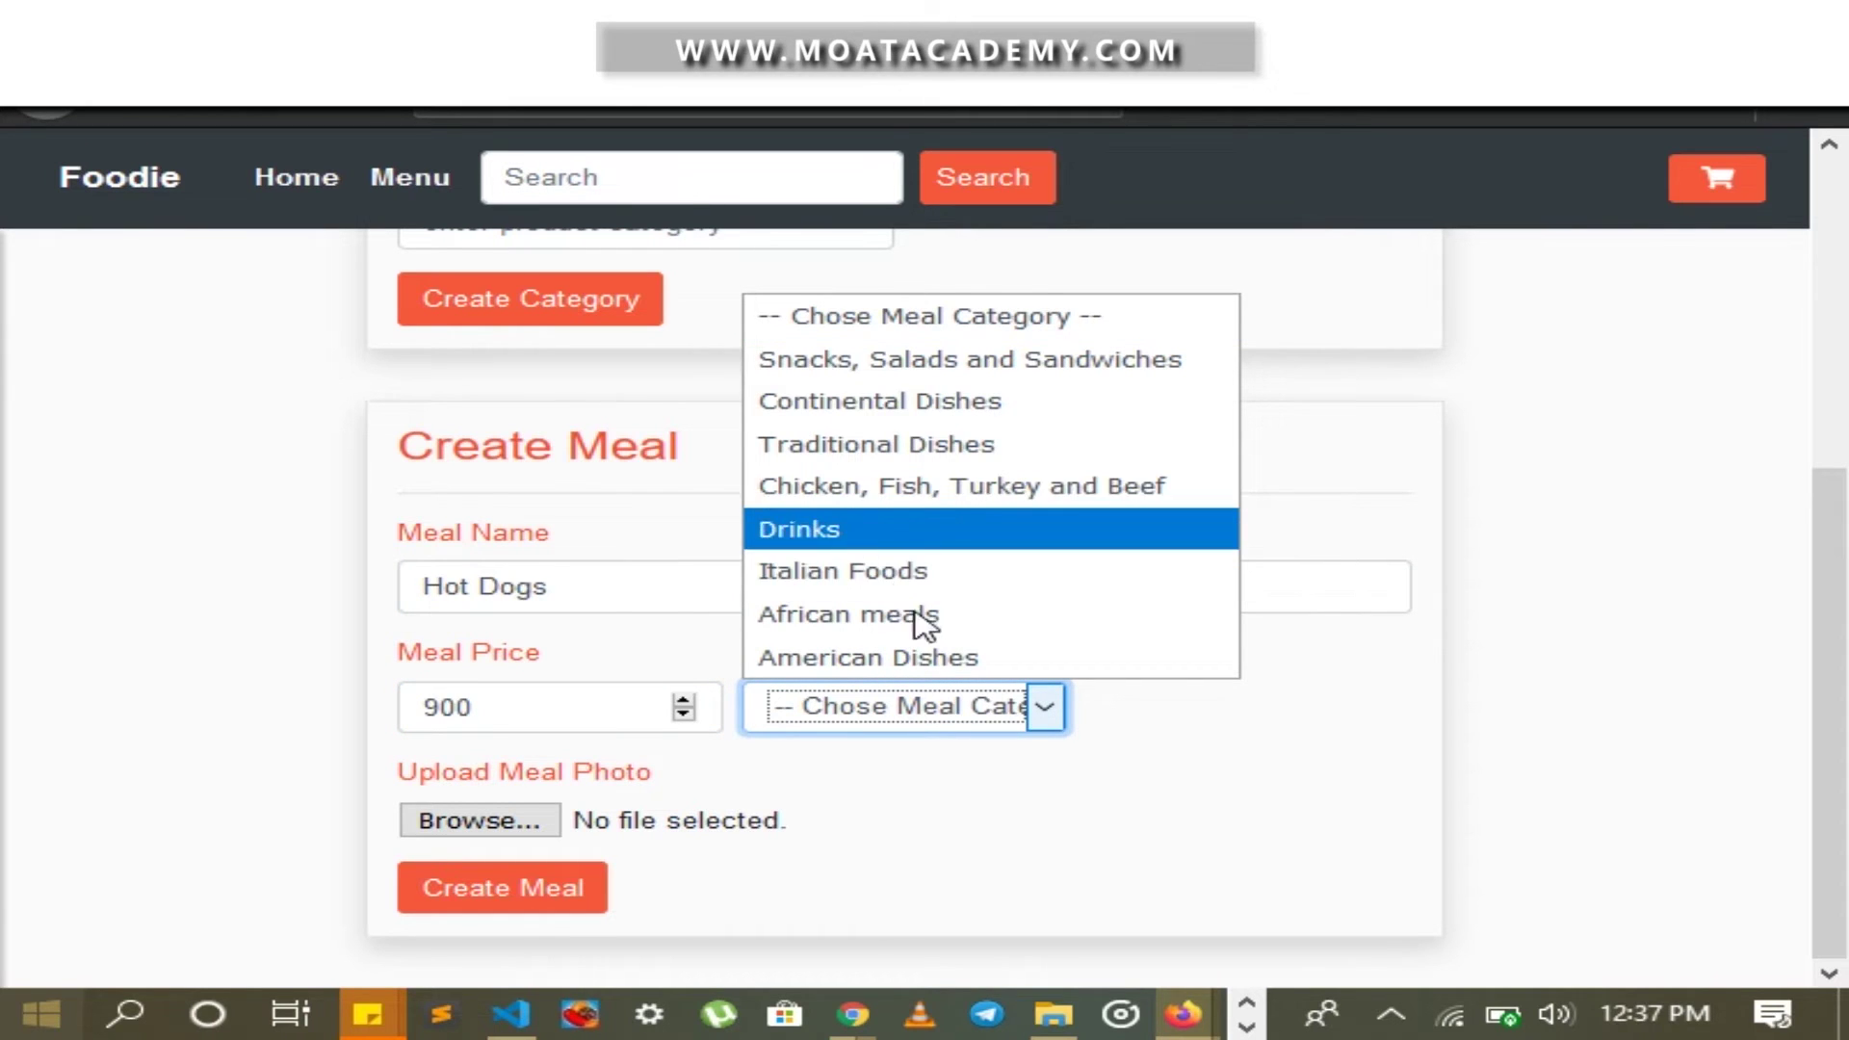
{"action": "left_click", "coordinate": [932, 664]}
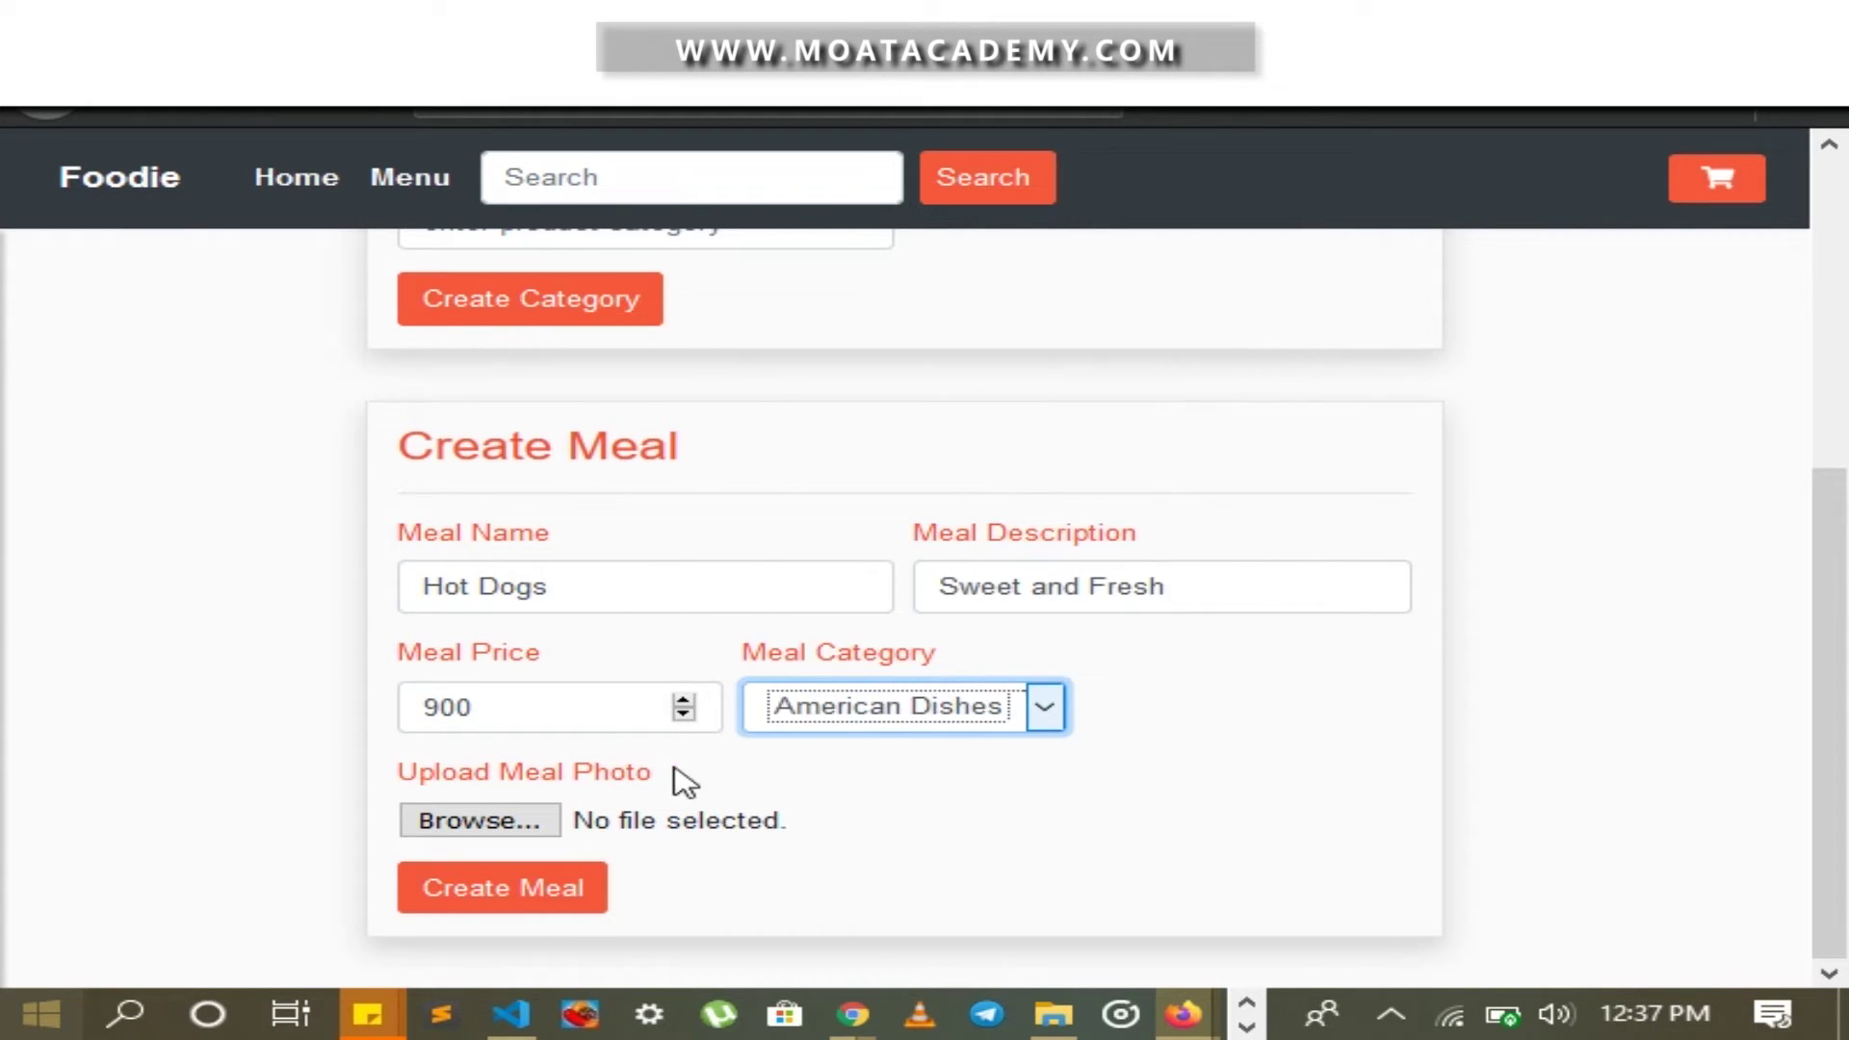
{"action": "left_click", "coordinate": [492, 833]}
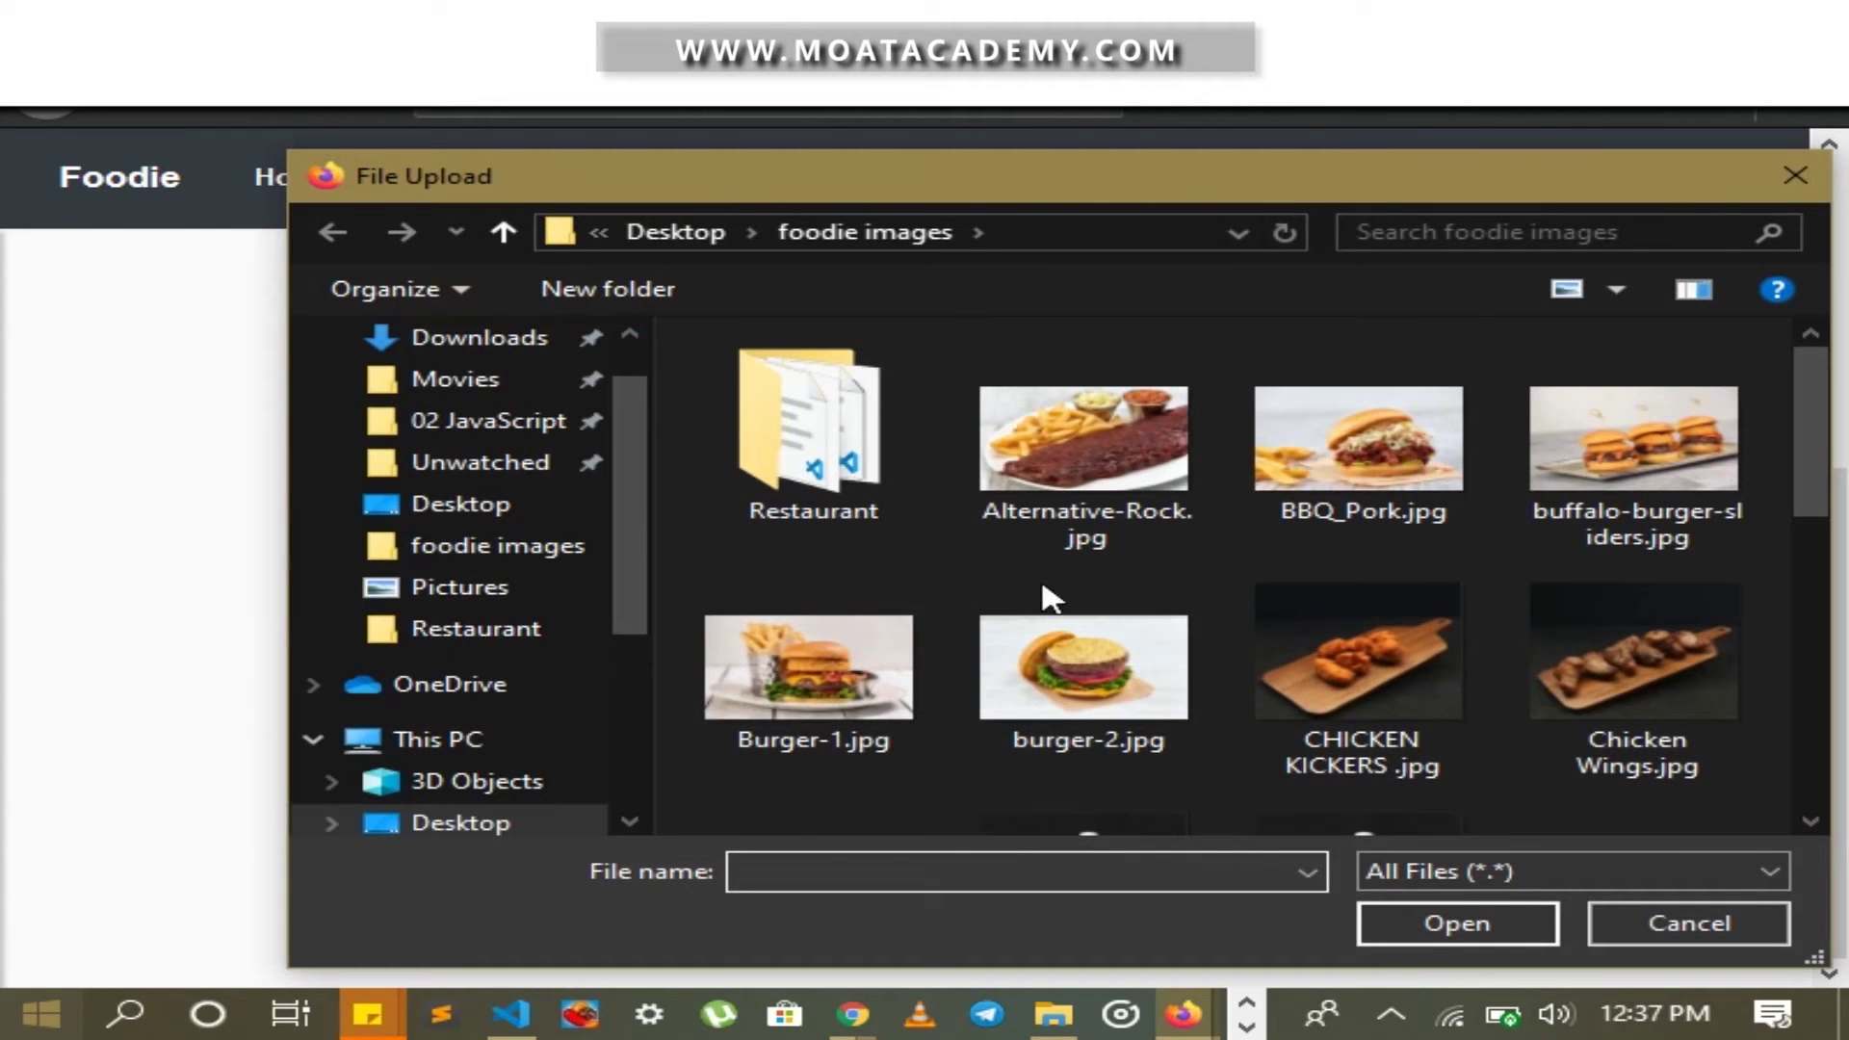
{"action": "scroll", "coordinate": [1368, 476], "scroll_direction": "down", "scroll_amount": 3}
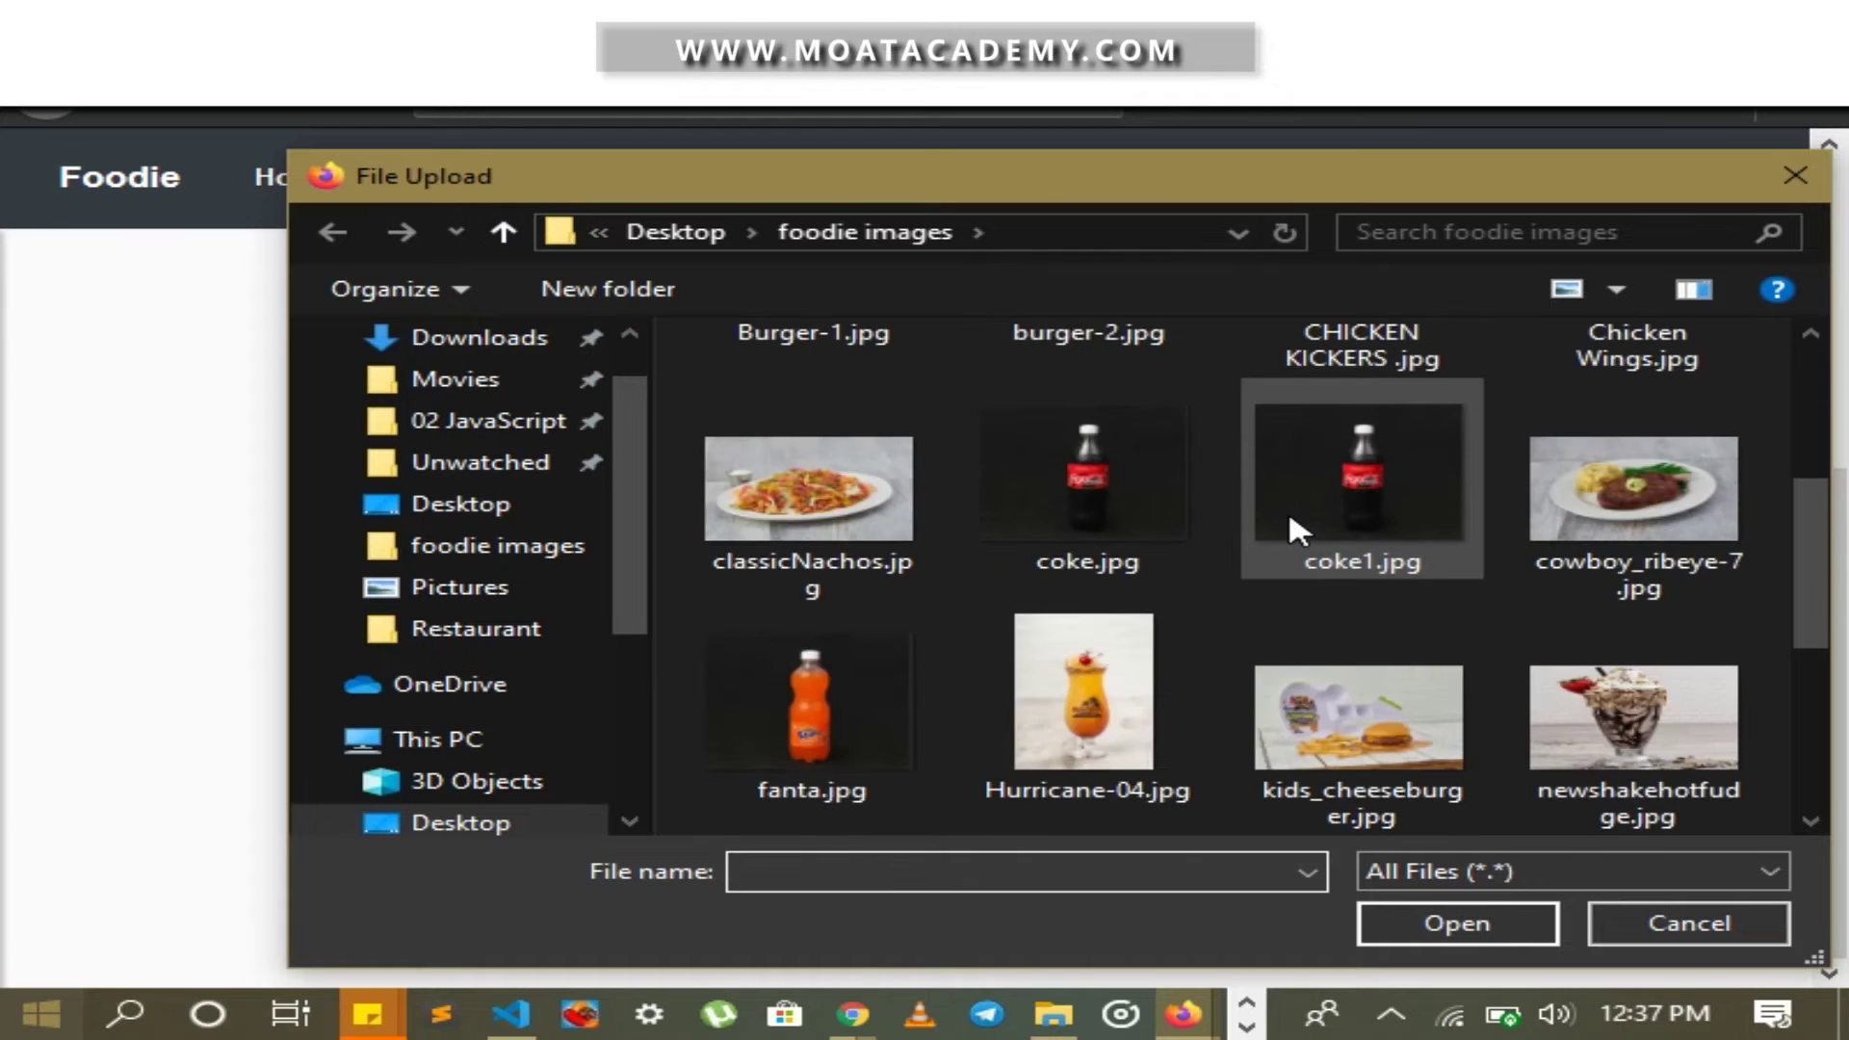
{"action": "scroll", "coordinate": [1252, 525], "scroll_direction": "up", "scroll_amount": 3}
{"action": "double_click", "coordinate": [1115, 643]}
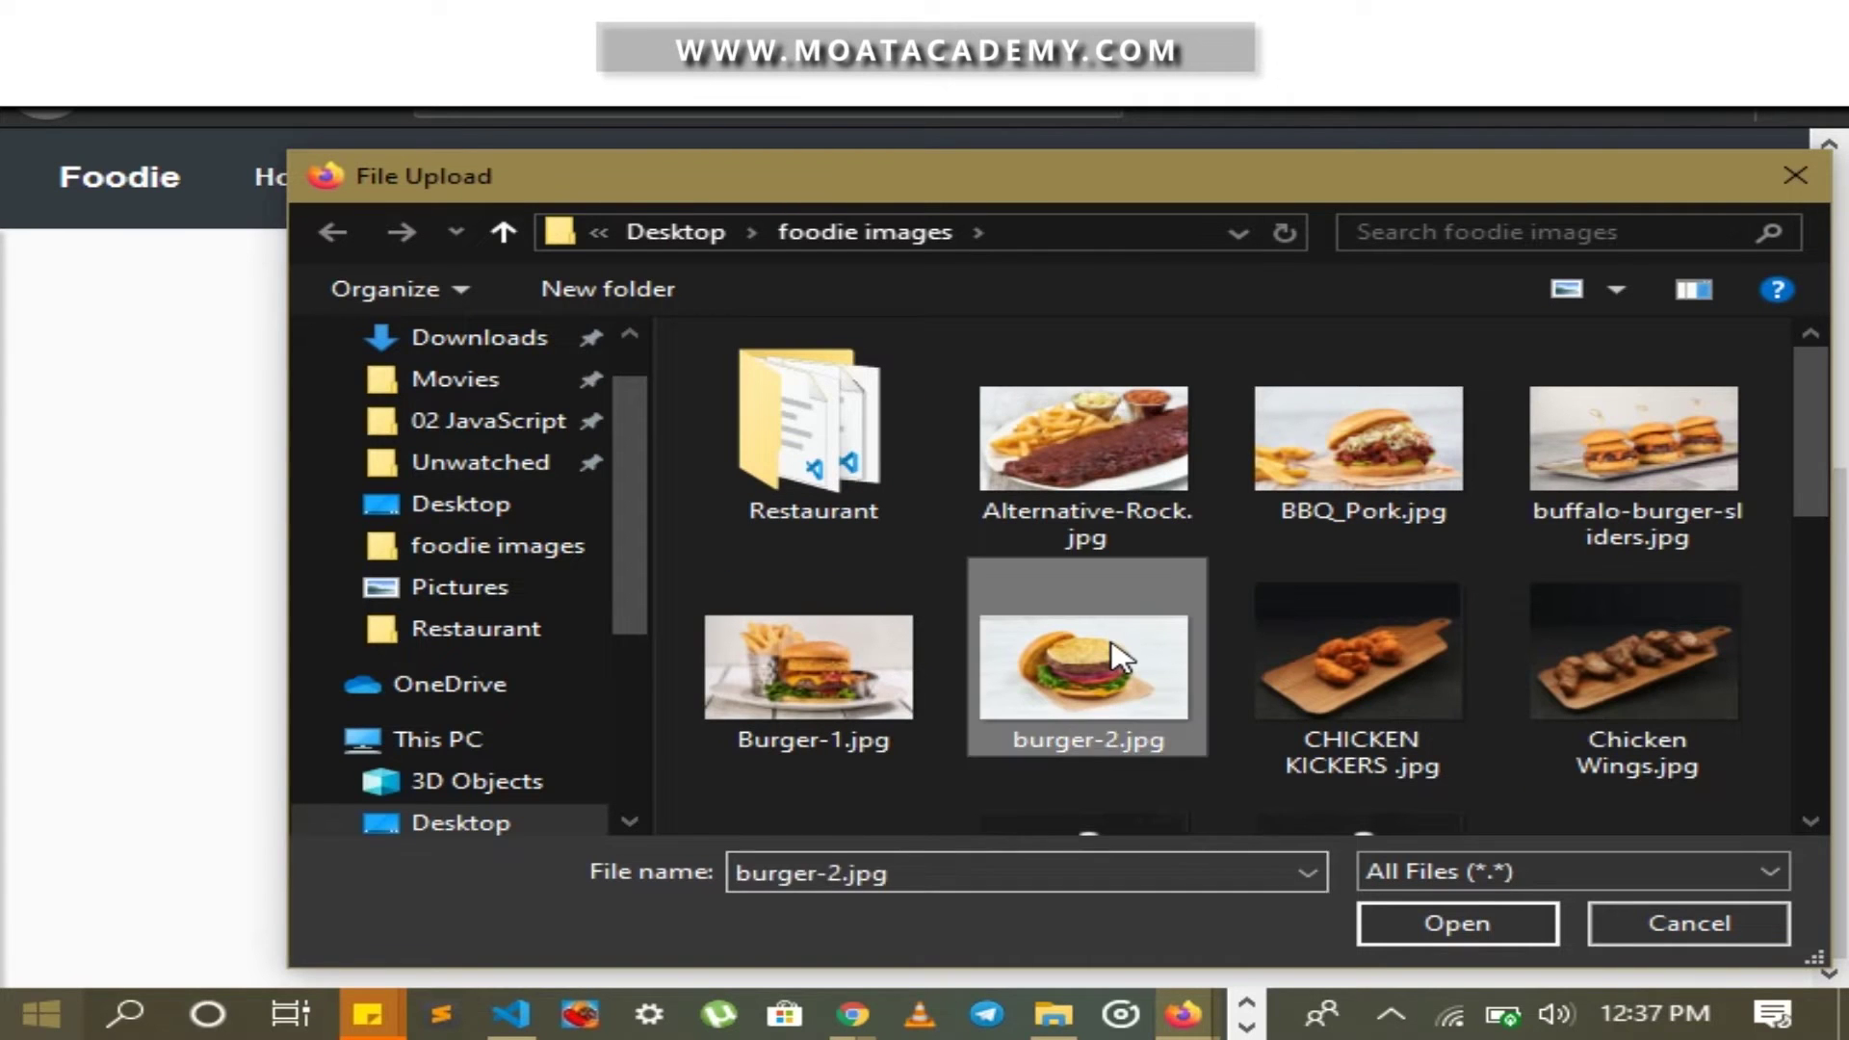
{"action": "left_click", "coordinate": [583, 888]}
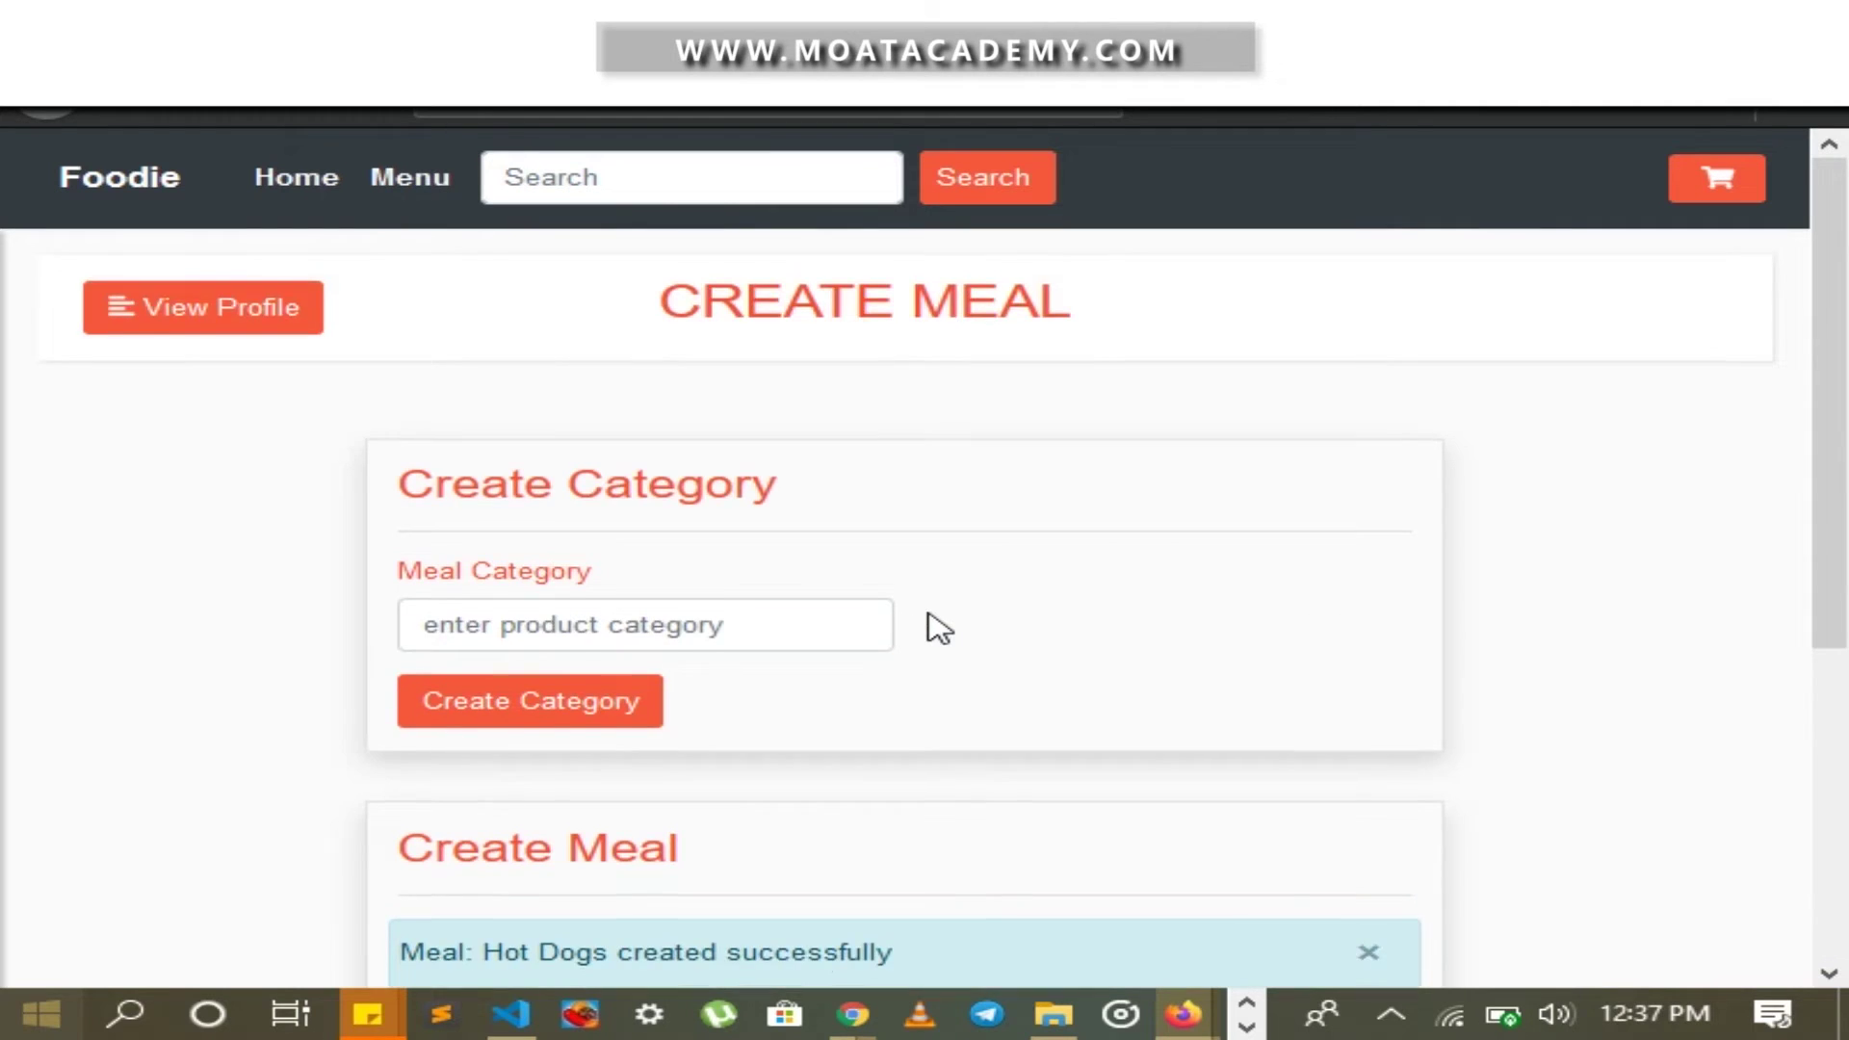
On the customer menu in Chrome, confirm Hot Dogs is listed under American Dishes at ₦900.00
{"action": "scroll", "coordinate": [866, 655], "scroll_direction": "down", "scroll_amount": 3}
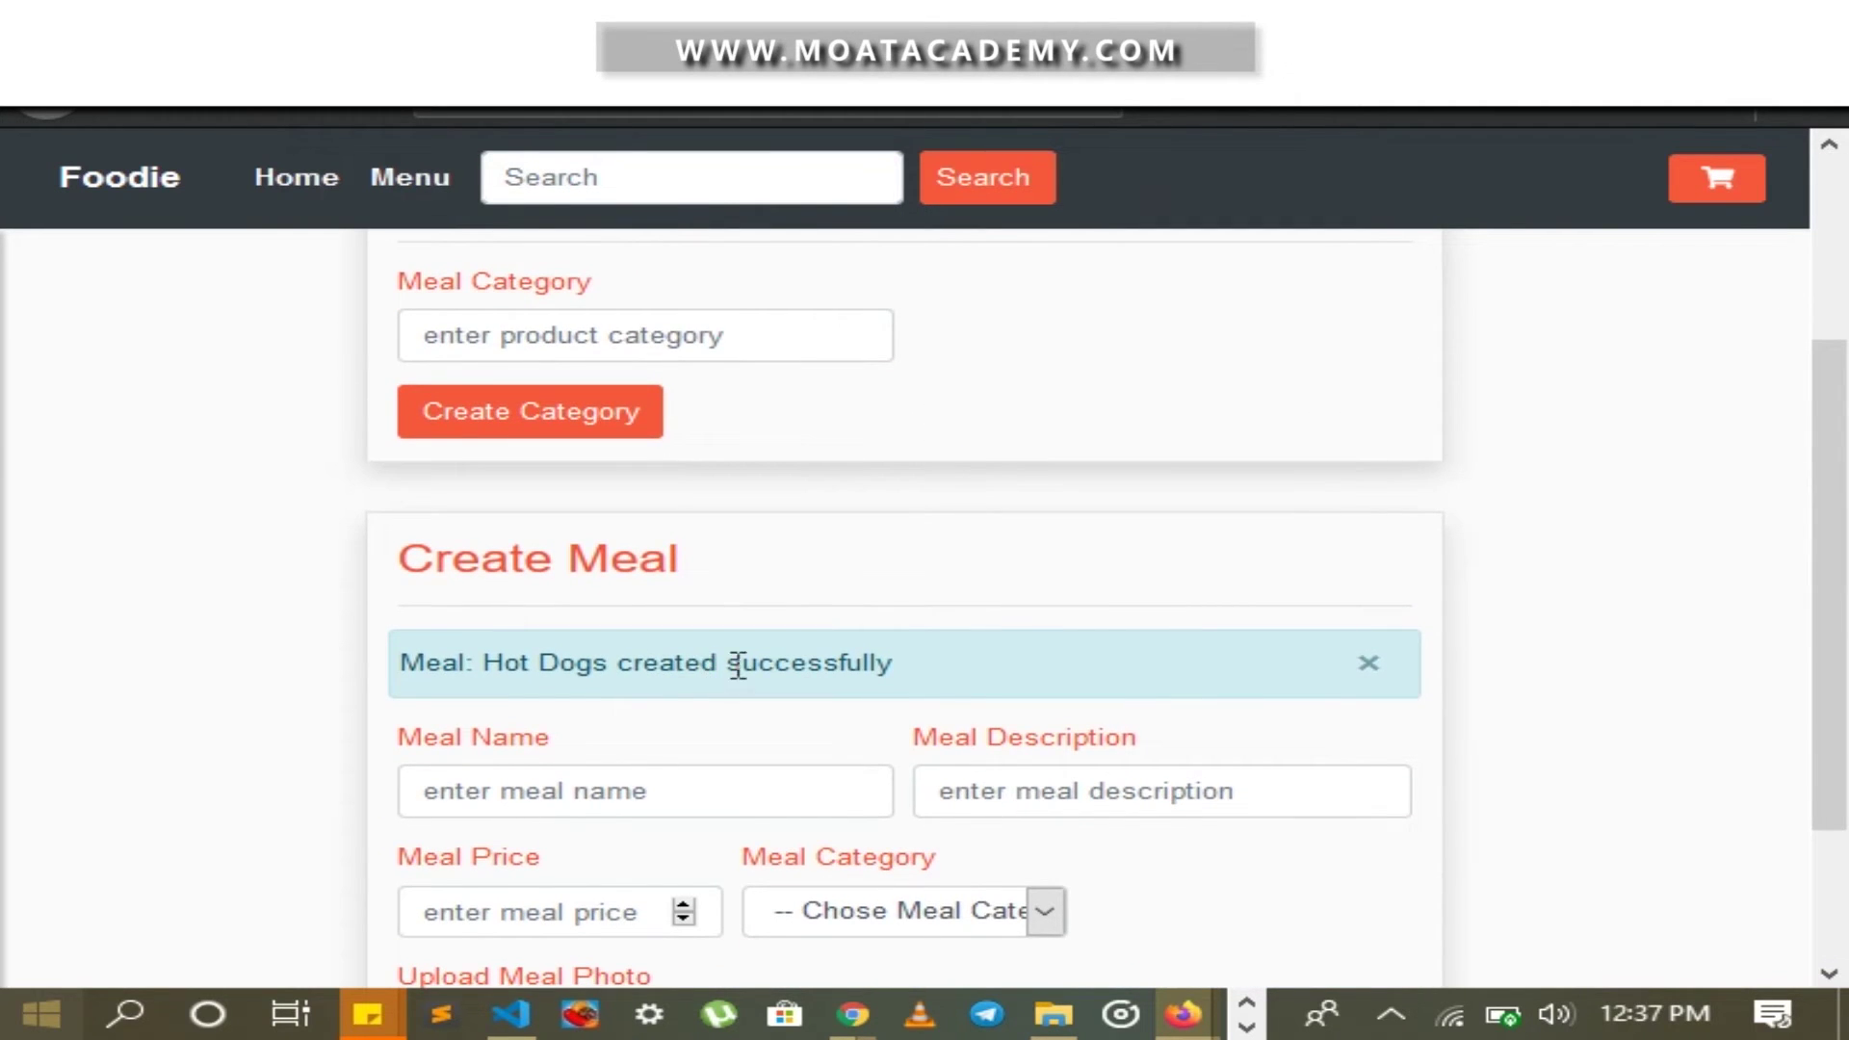
{"action": "key", "text": "alt+Tab"}
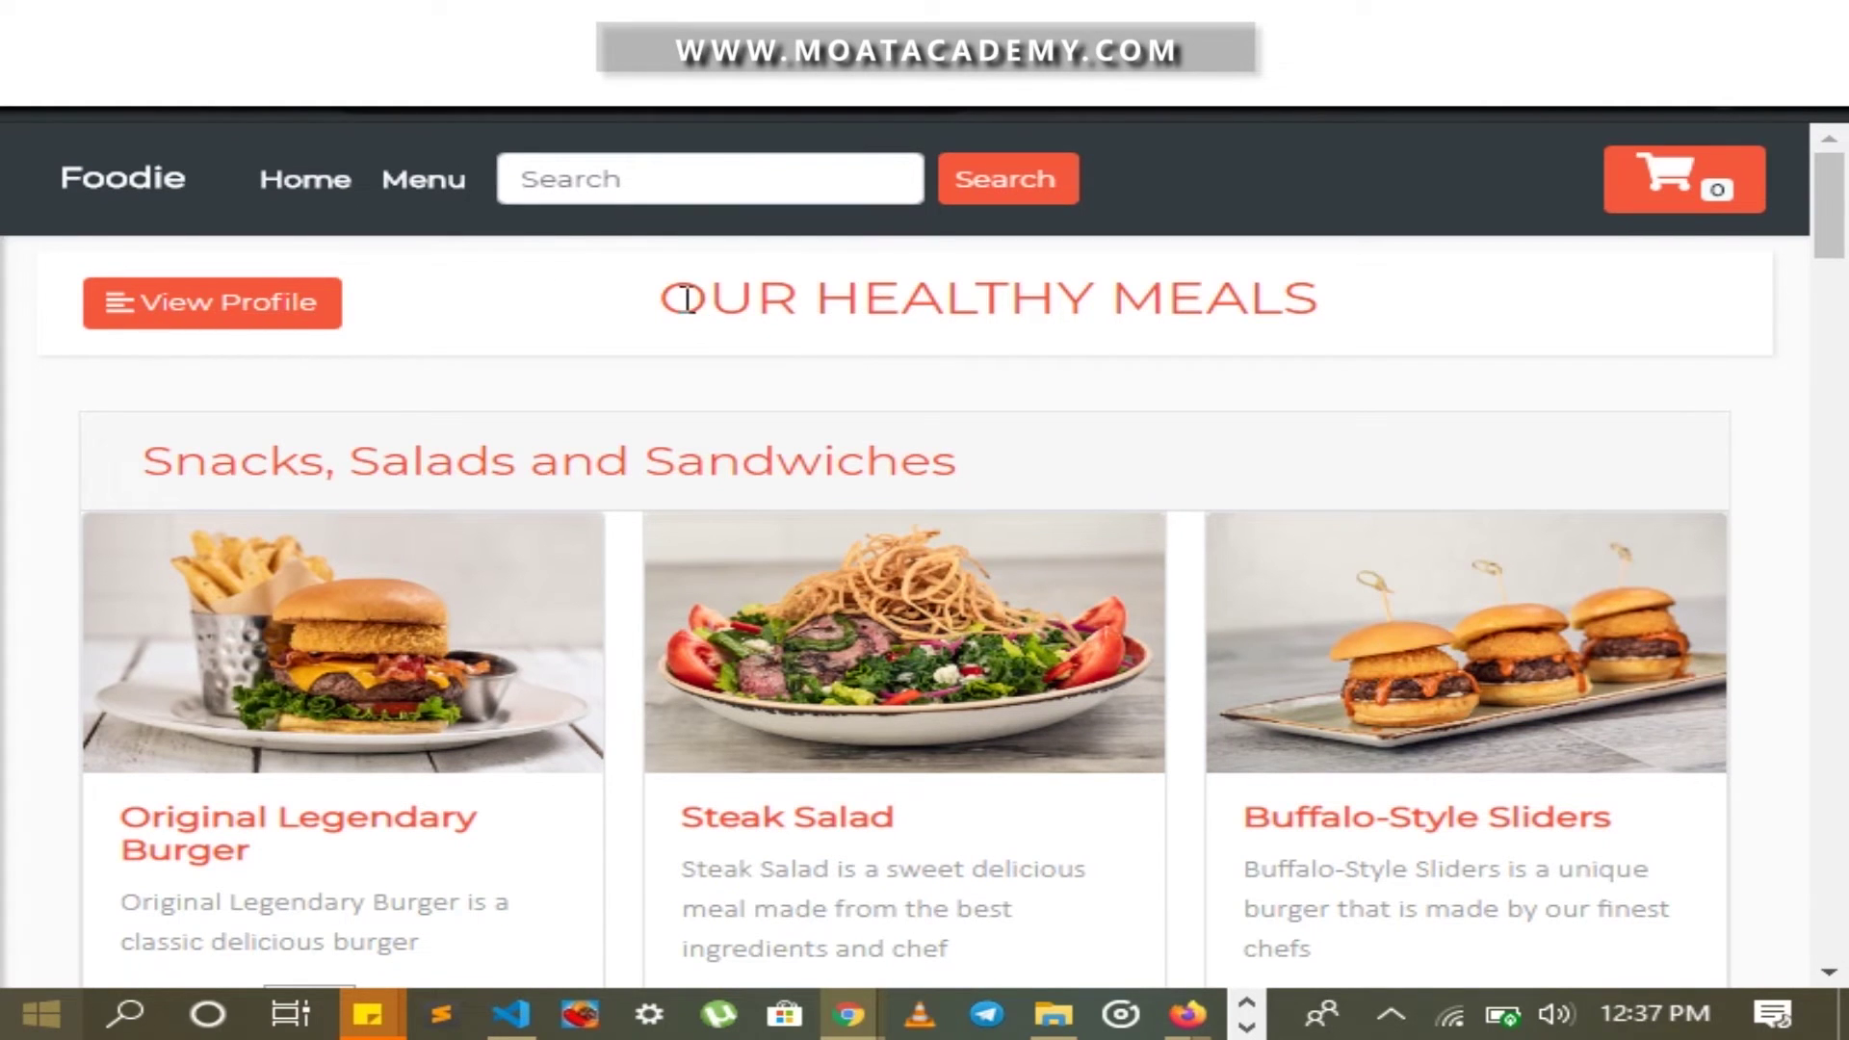
{"action": "scroll", "coordinate": [1396, 297], "scroll_direction": "down", "scroll_amount": 20}
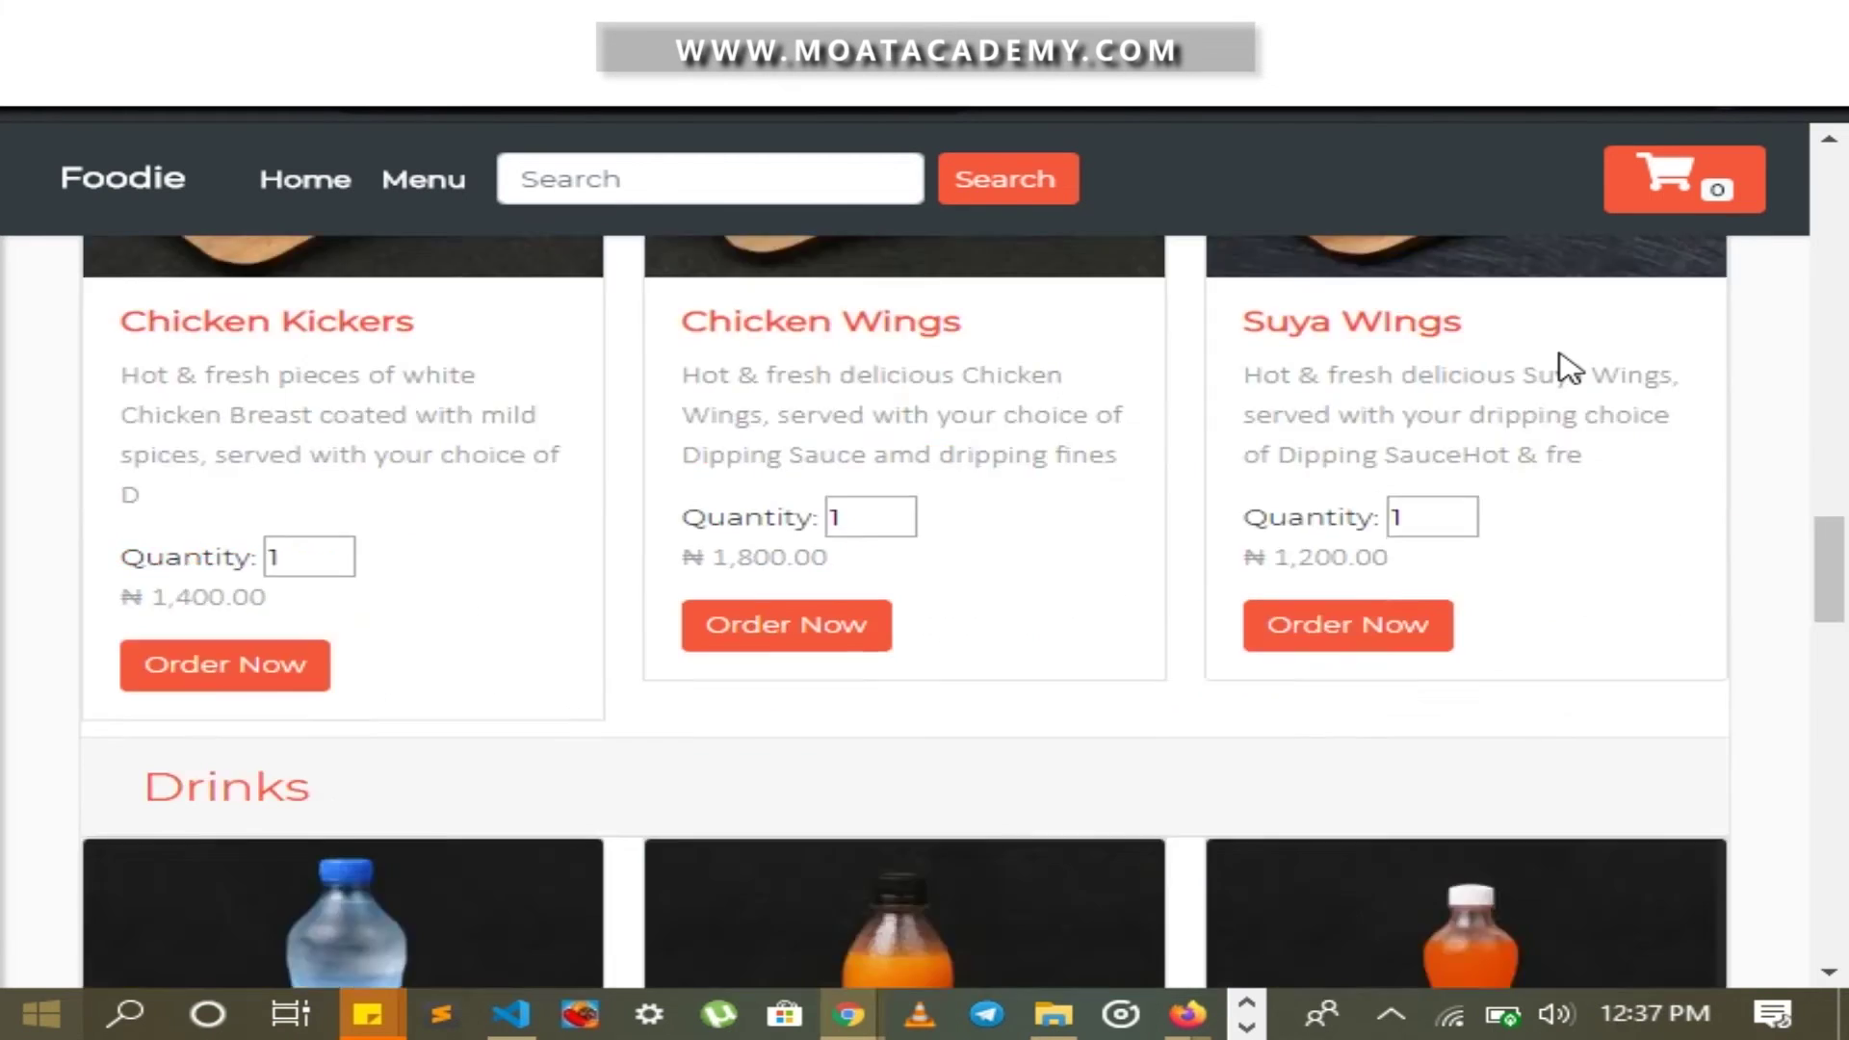
{"action": "scroll", "coordinate": [1541, 381], "scroll_direction": "down", "scroll_amount": 5}
{"action": "scroll", "coordinate": [1059, 544], "scroll_direction": "up", "scroll_amount": 4}
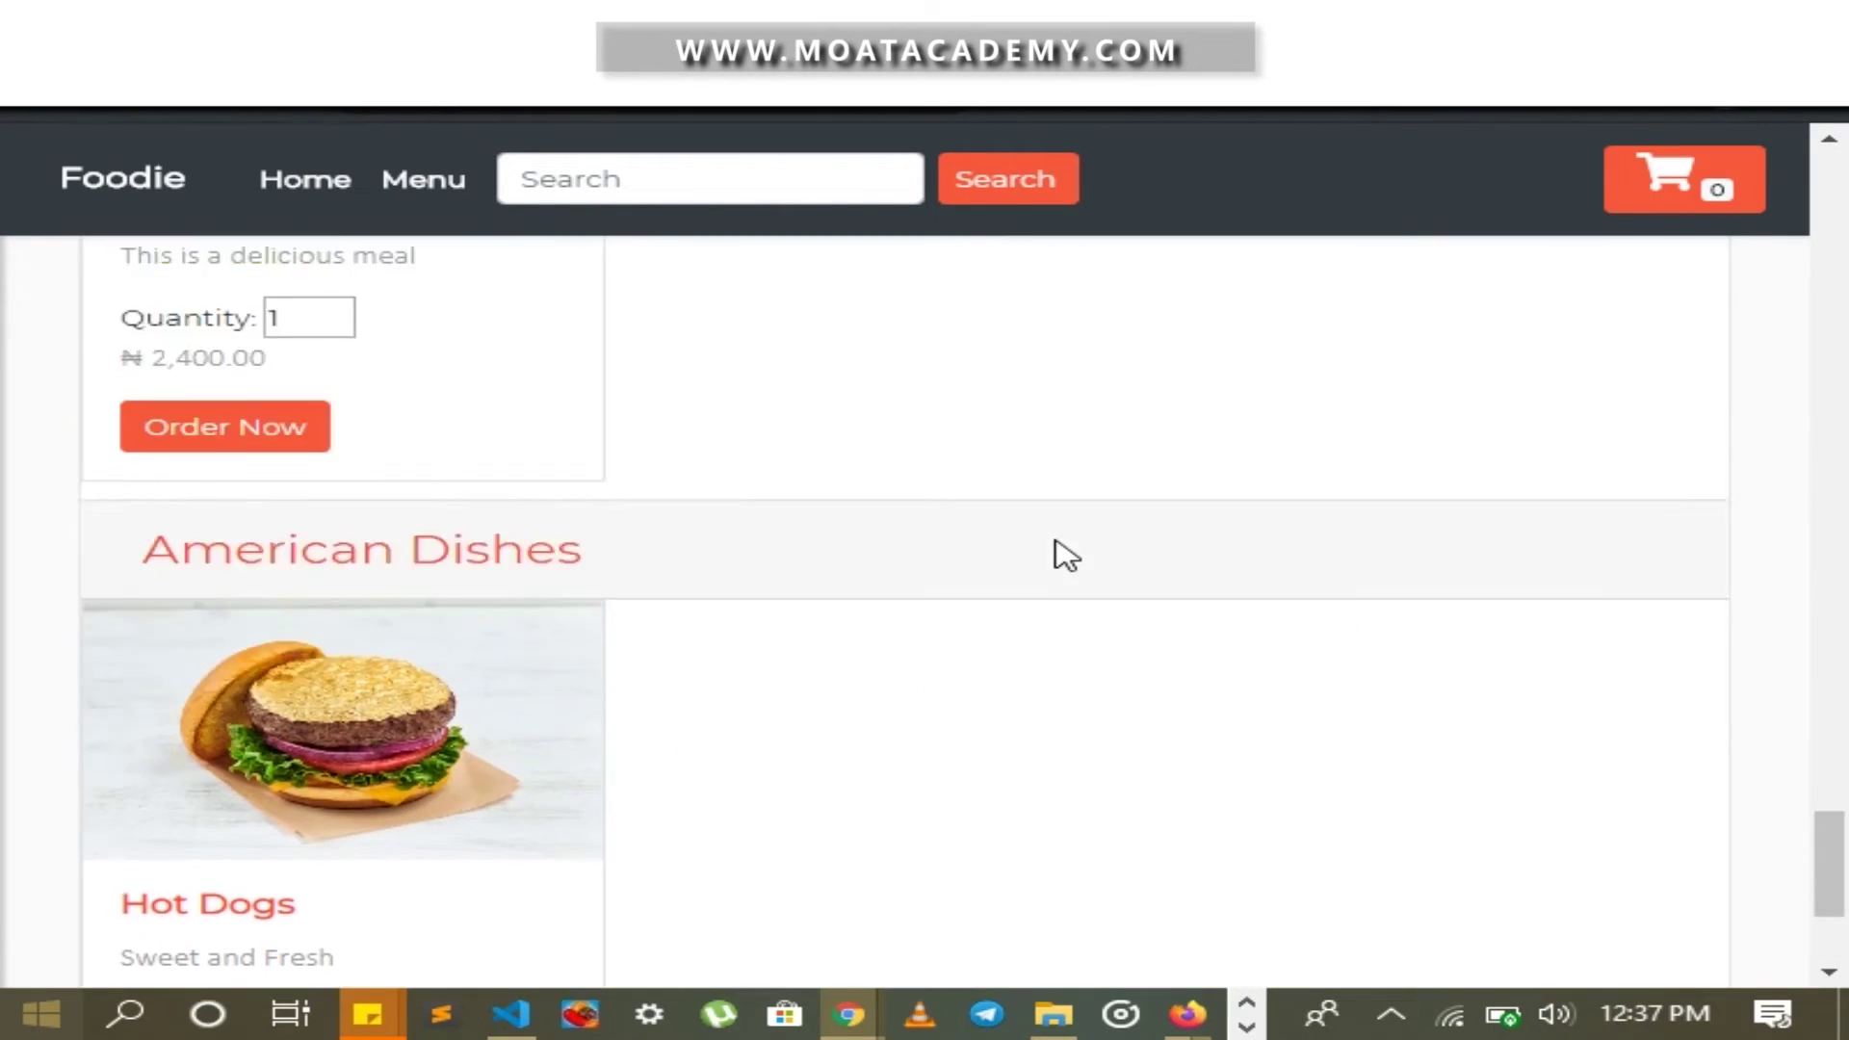
{"action": "scroll", "coordinate": [973, 568], "scroll_direction": "down", "scroll_amount": 3}
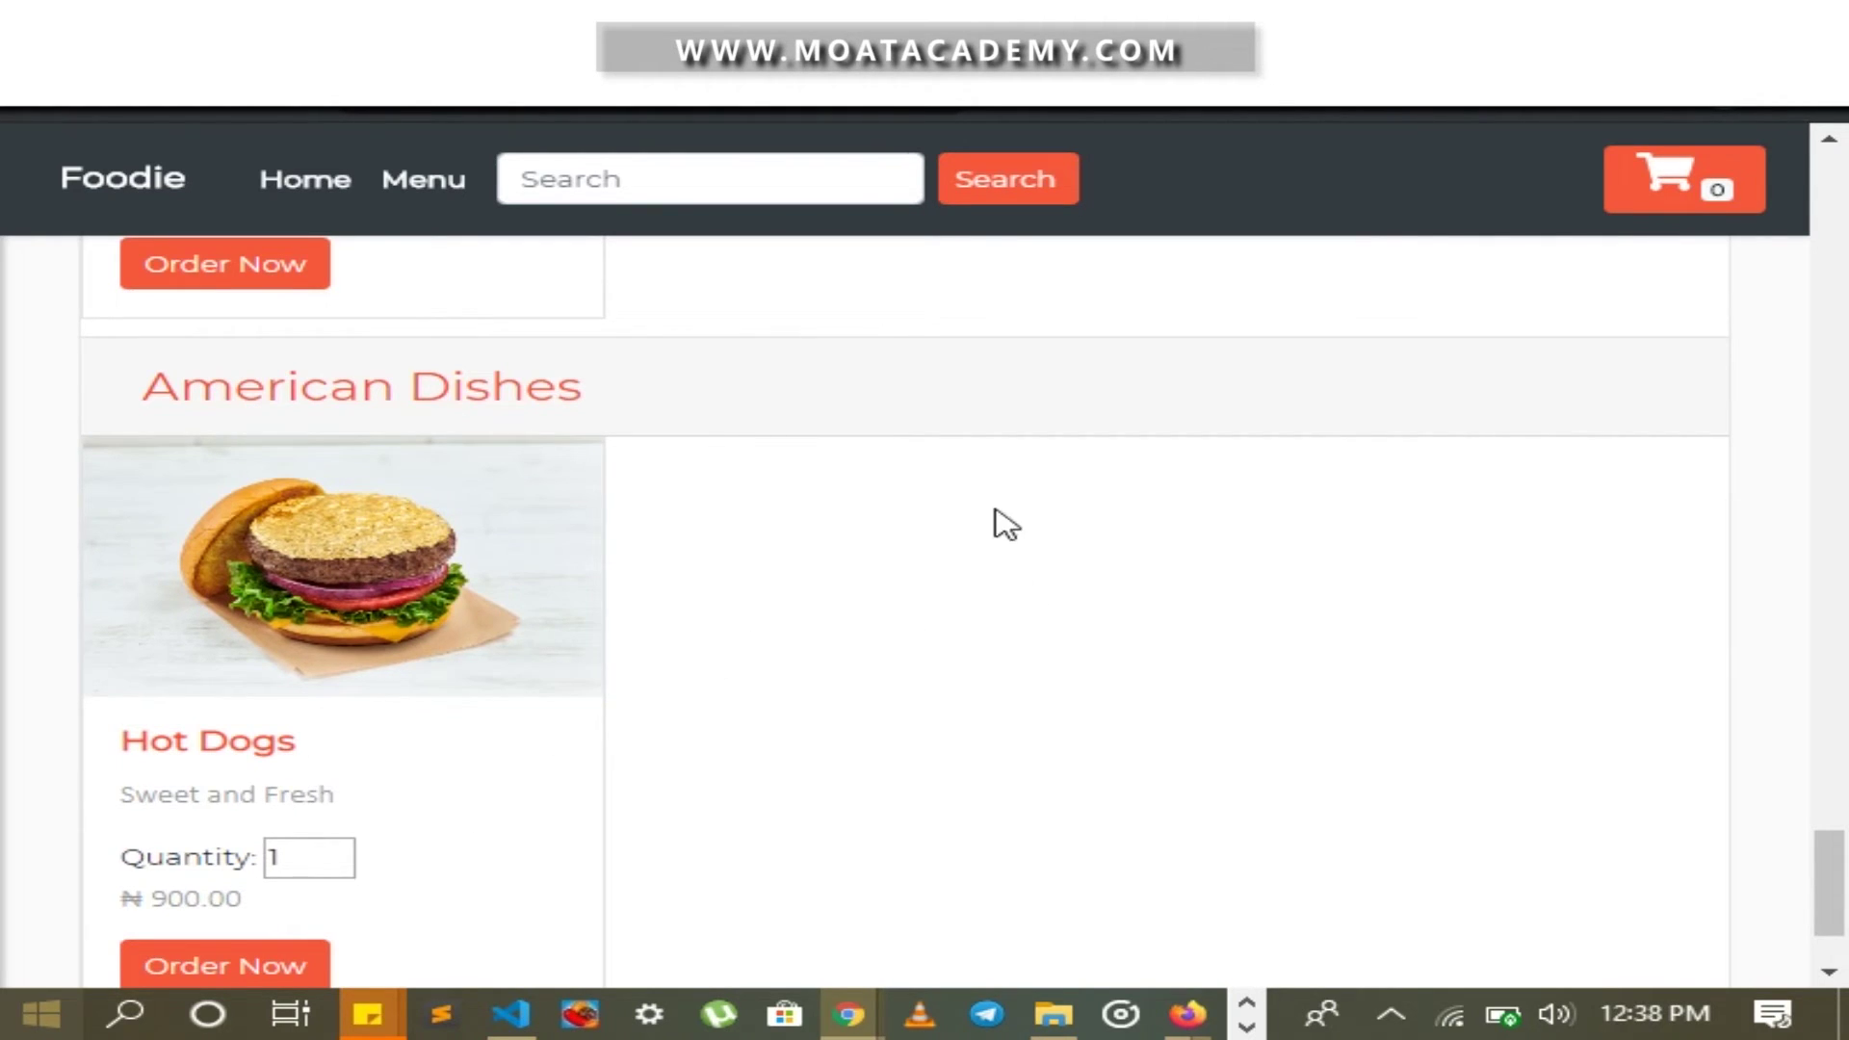
Back in the admin session, go via the dashboard to the Edit Meal list
{"action": "key", "text": "alt+Tab"}
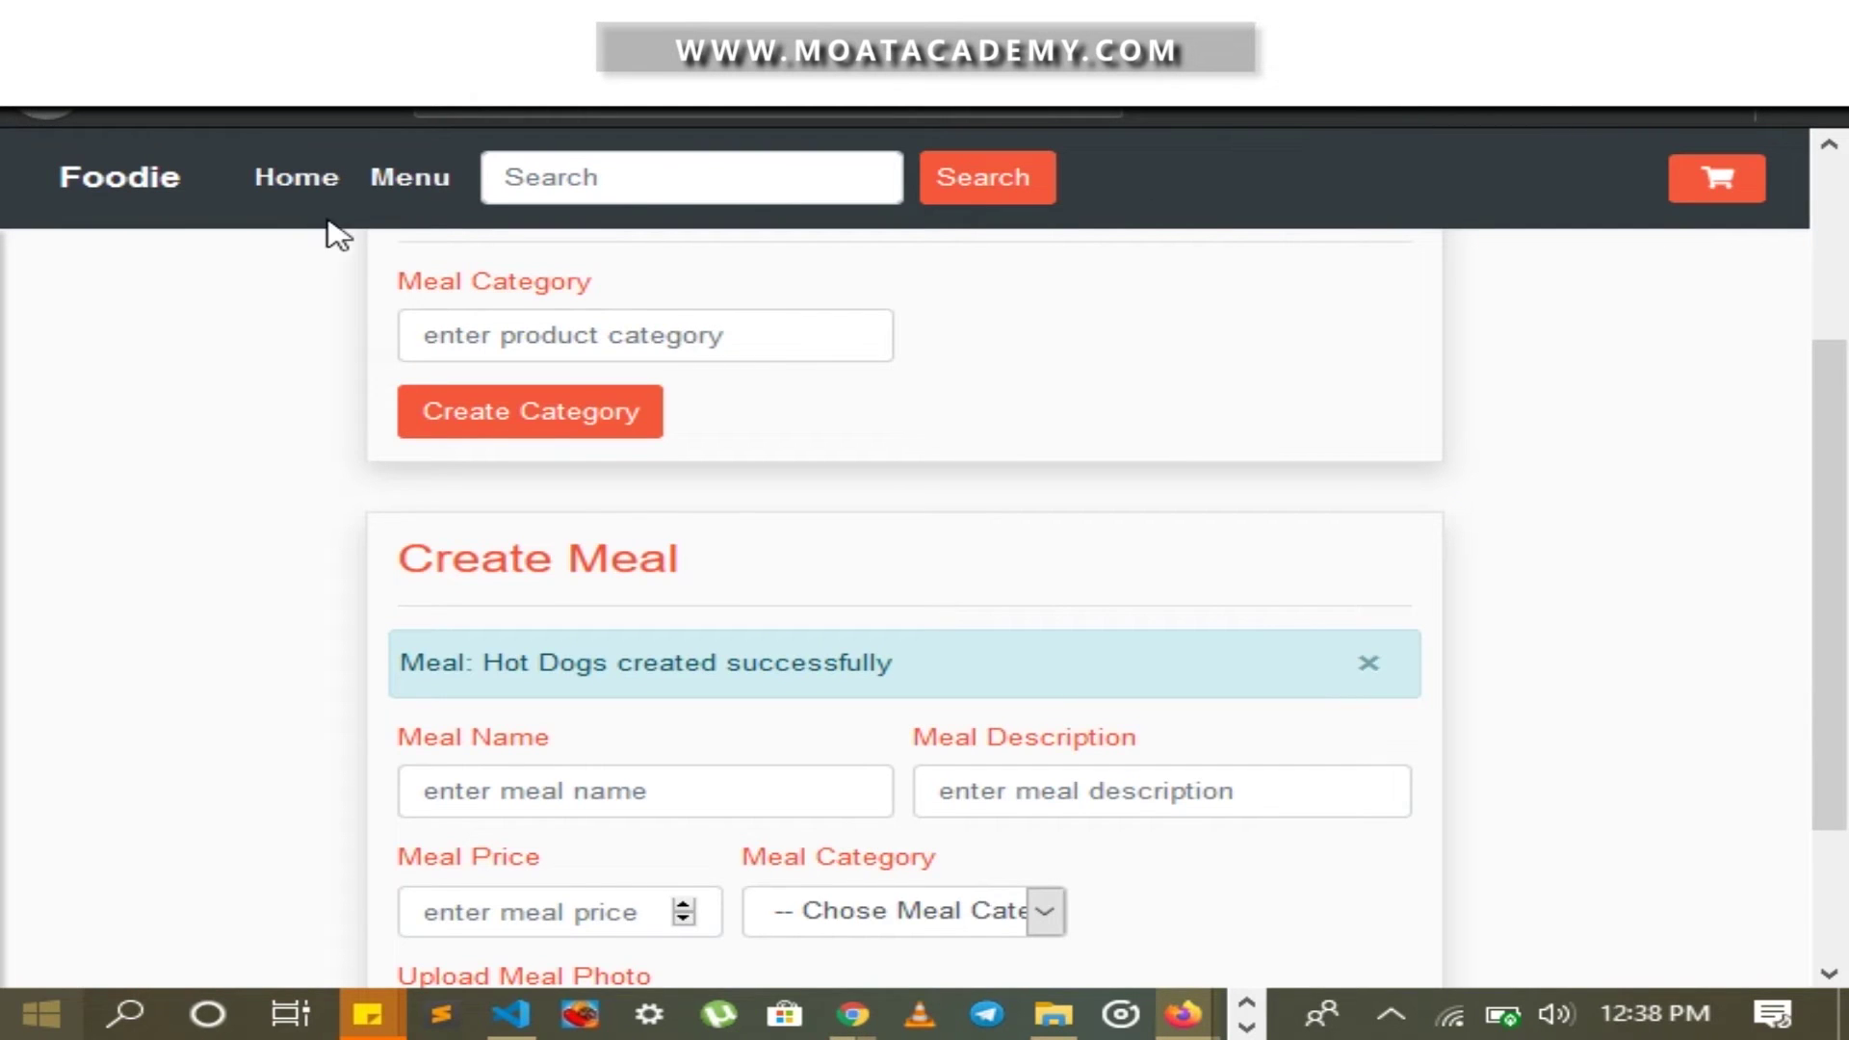
{"action": "scroll", "coordinate": [357, 241], "scroll_direction": "up", "scroll_amount": 3}
{"action": "left_click", "coordinate": [248, 347]}
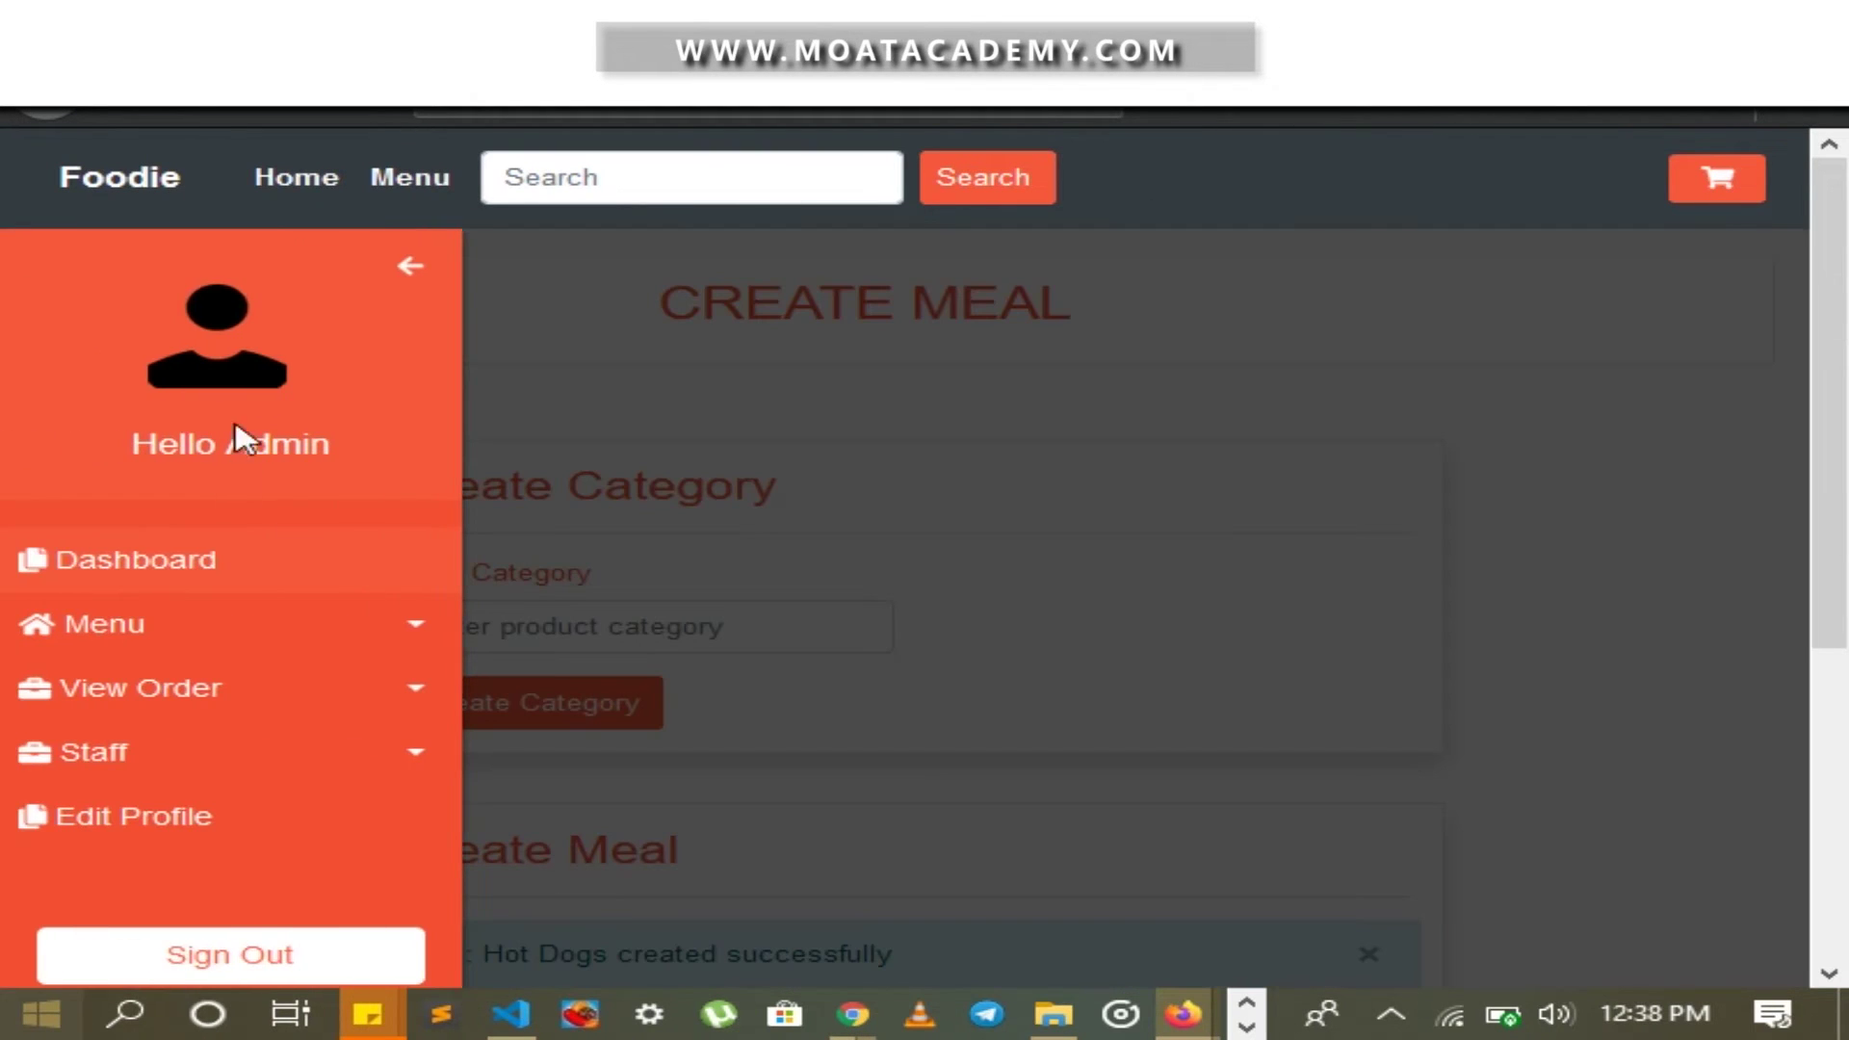
{"action": "left_click", "coordinate": [231, 462]}
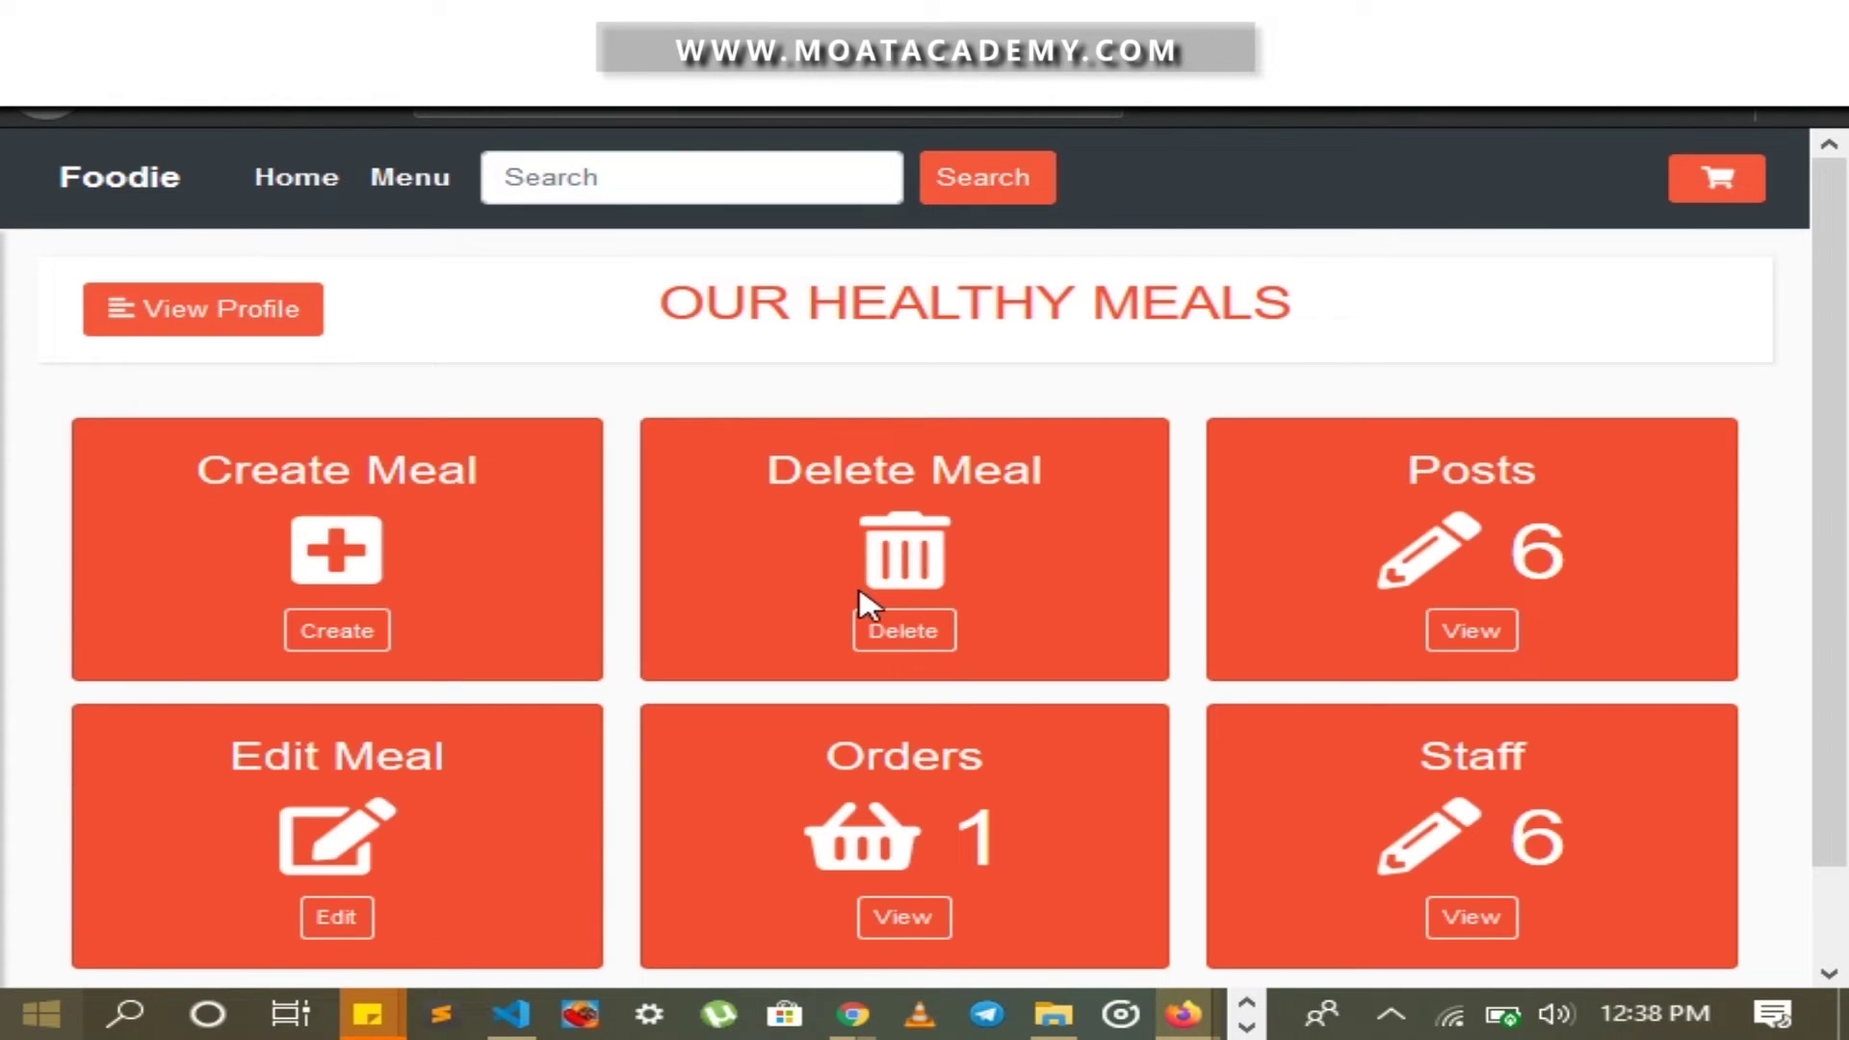
{"action": "left_click", "coordinate": [338, 925]}
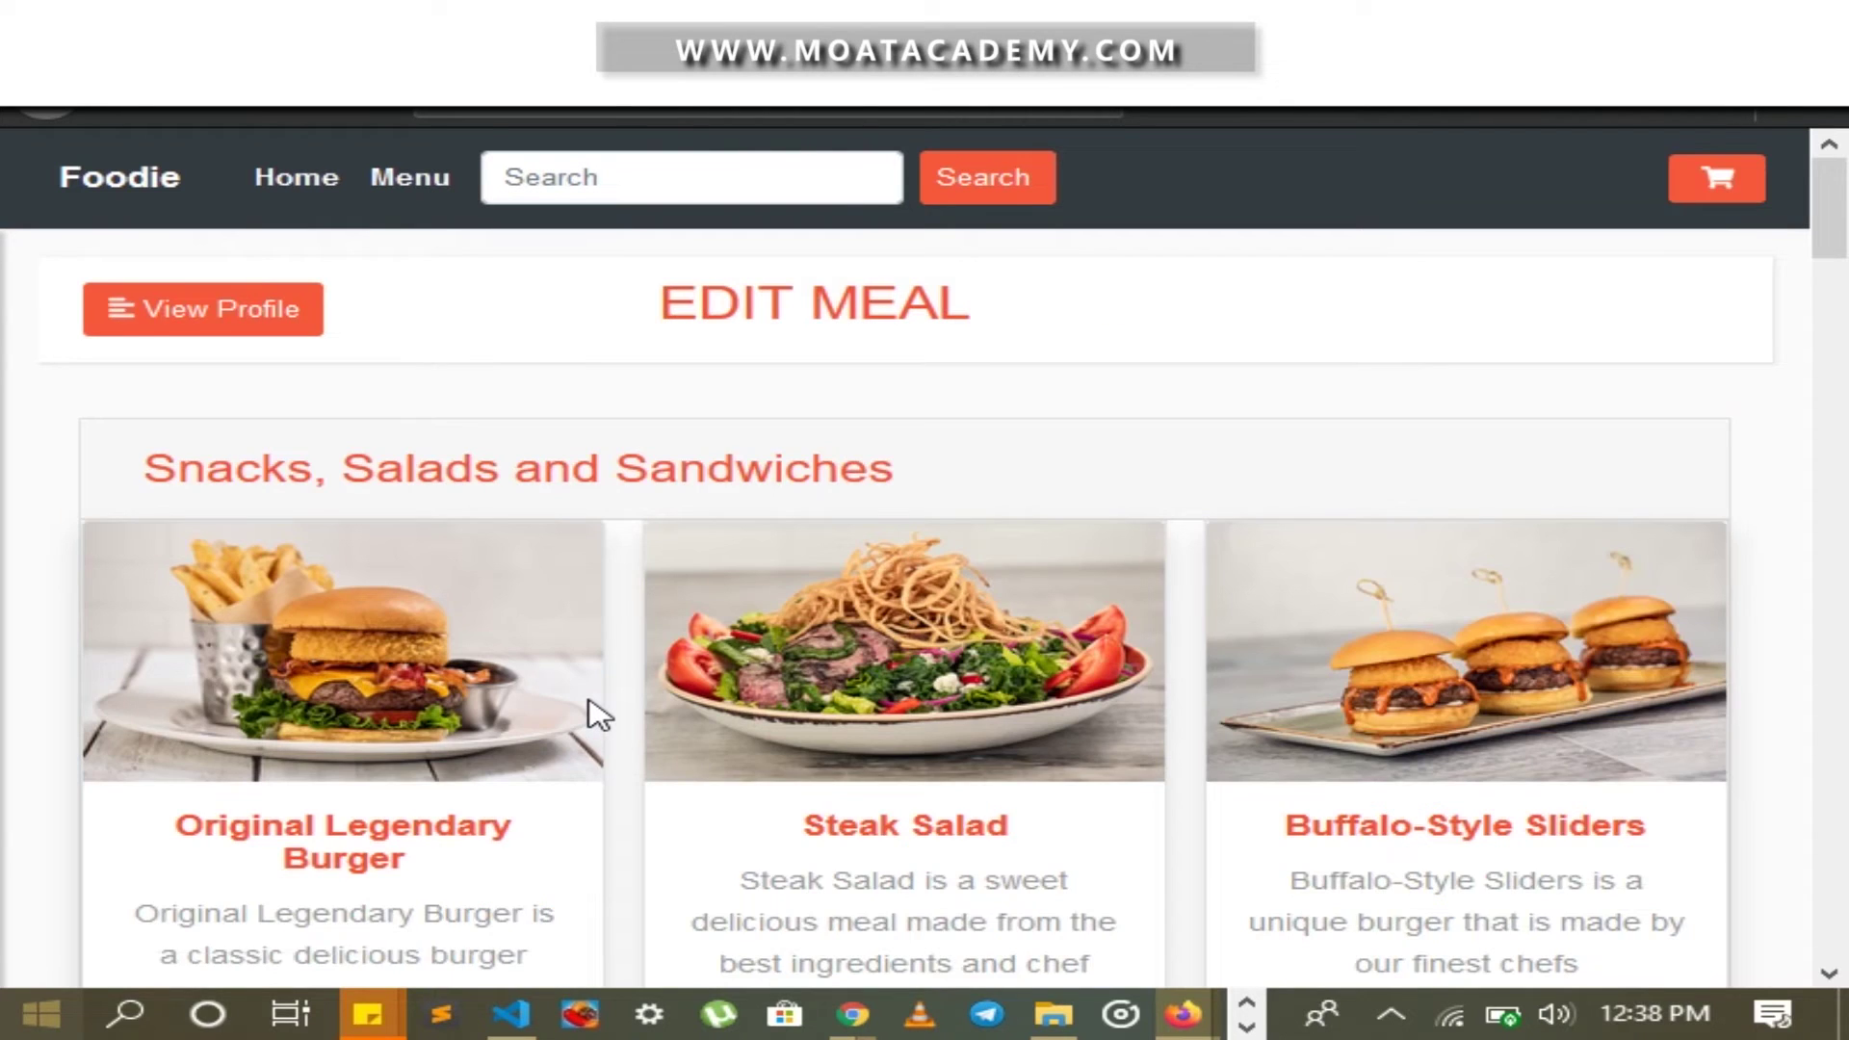
Change Steak Salad's price to 1500, save, and verify the menu shows ₦1,500.00
{"action": "scroll", "coordinate": [597, 715], "scroll_direction": "down", "scroll_amount": 5}
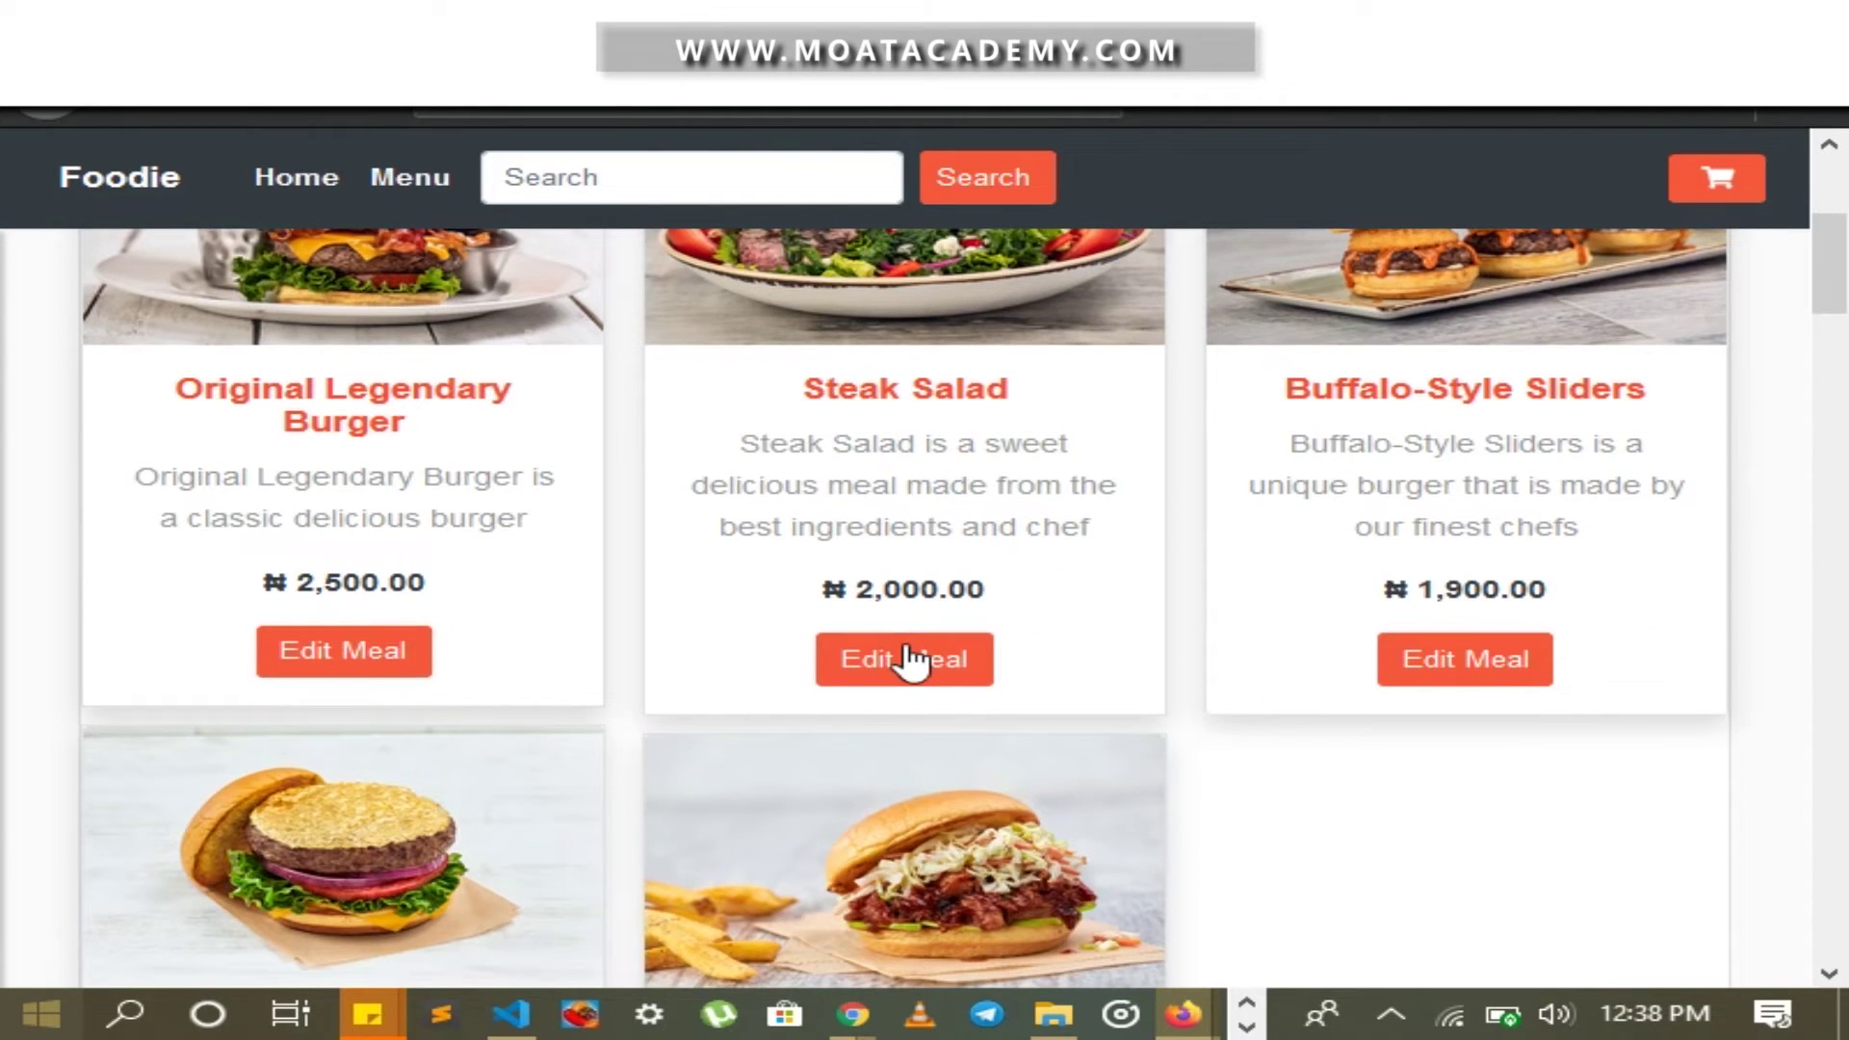
{"action": "left_click", "coordinate": [909, 662]}
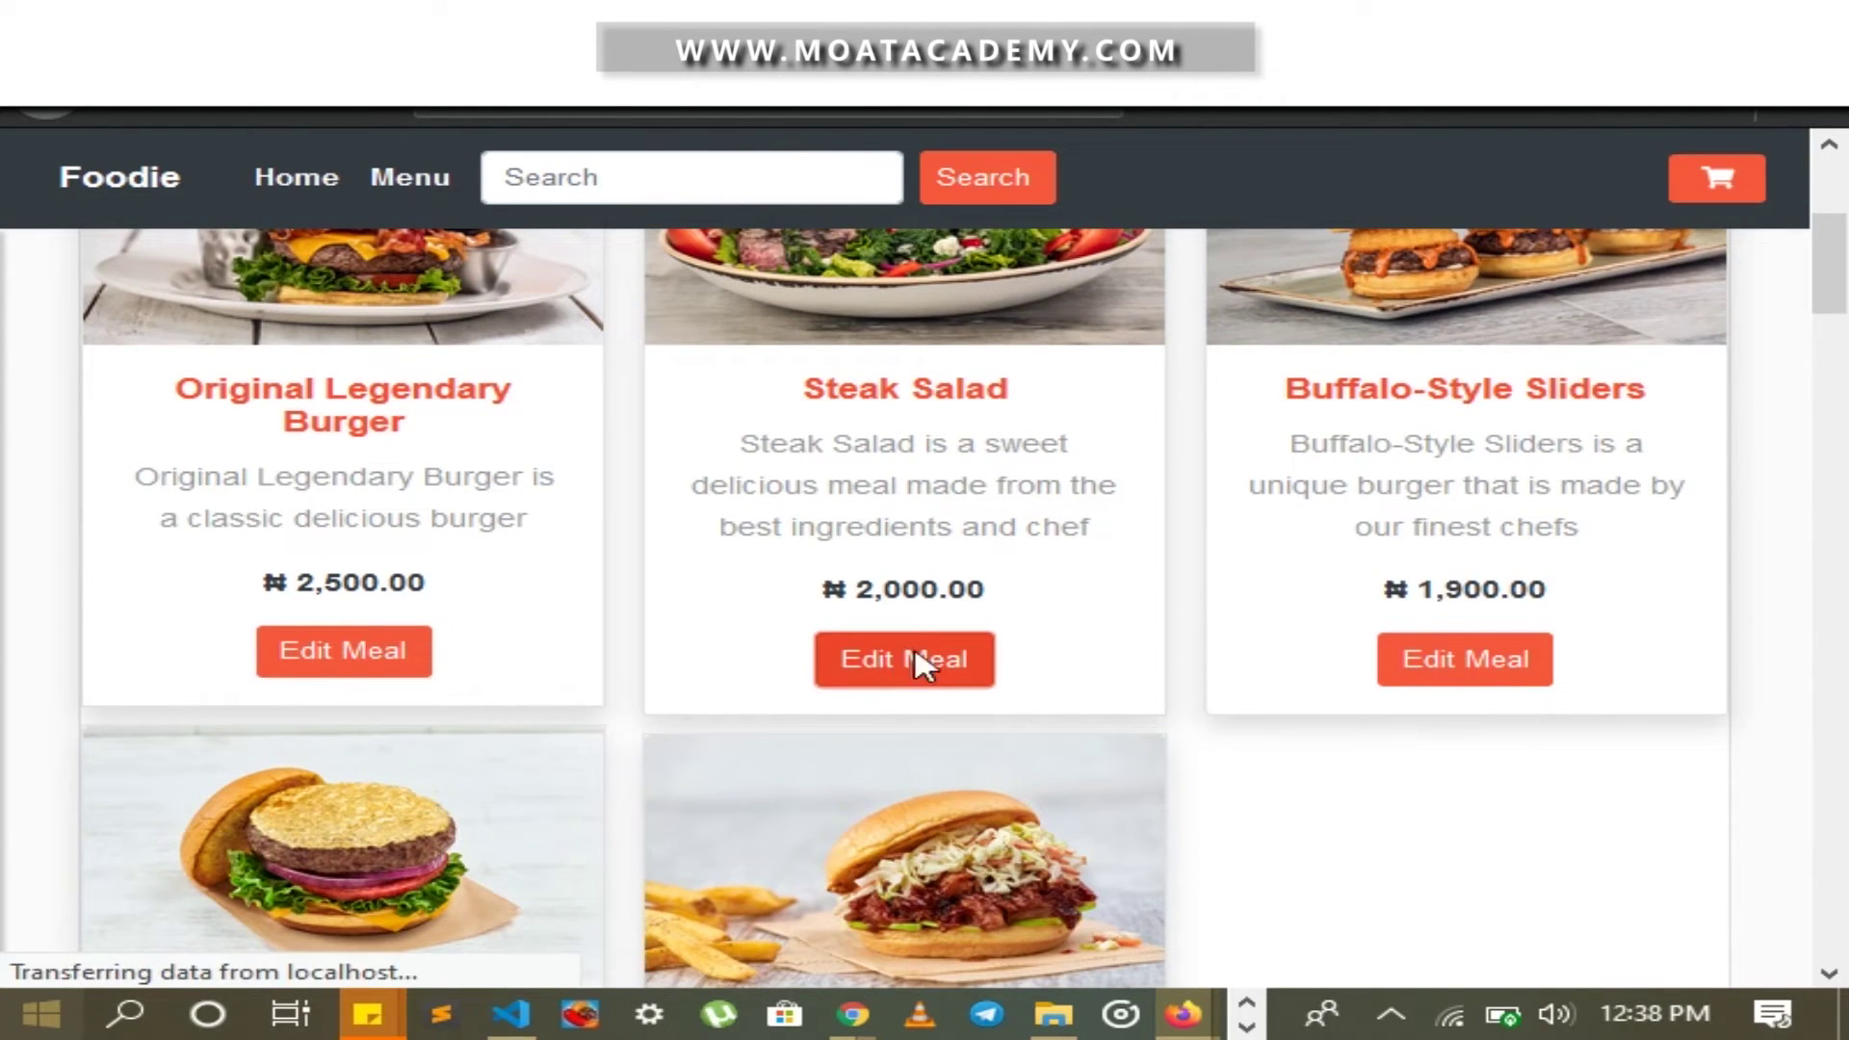
{"action": "scroll", "coordinate": [709, 640], "scroll_direction": "down", "scroll_amount": 3}
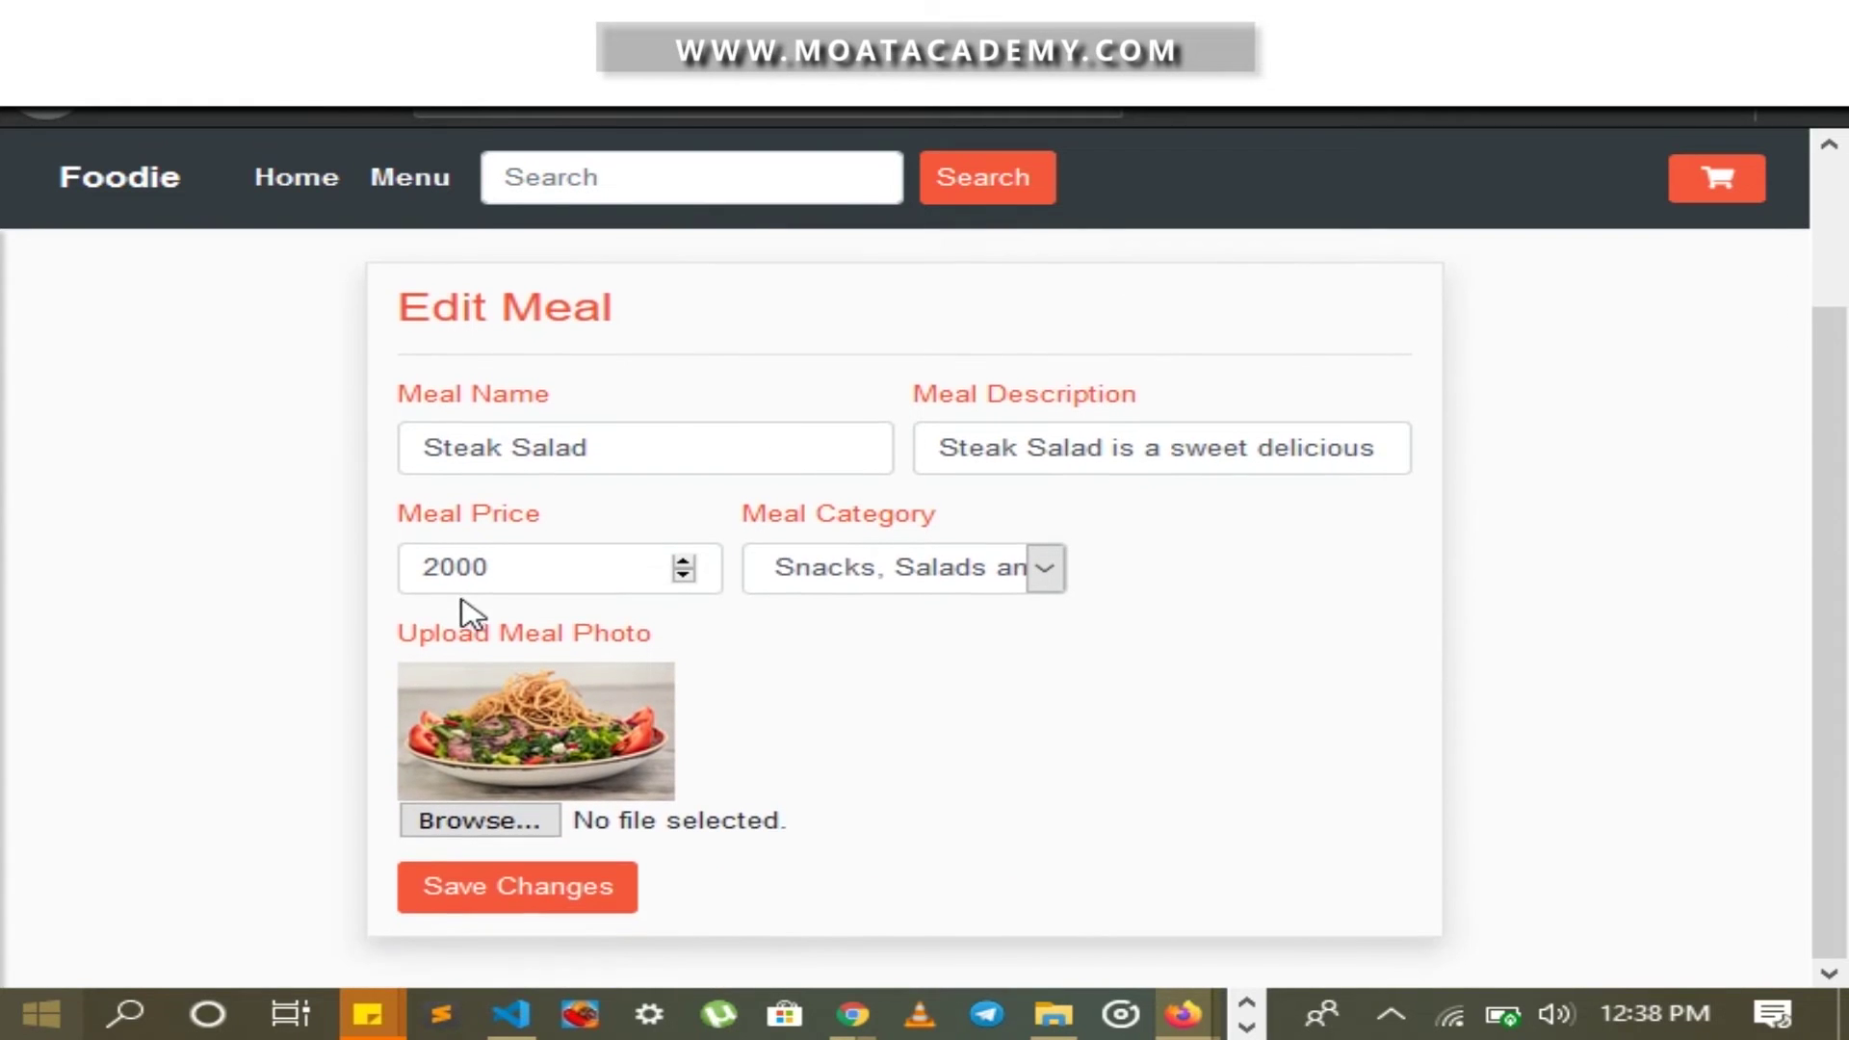
{"action": "double_click", "coordinate": [448, 569]}
{"action": "type", "text": "15"}
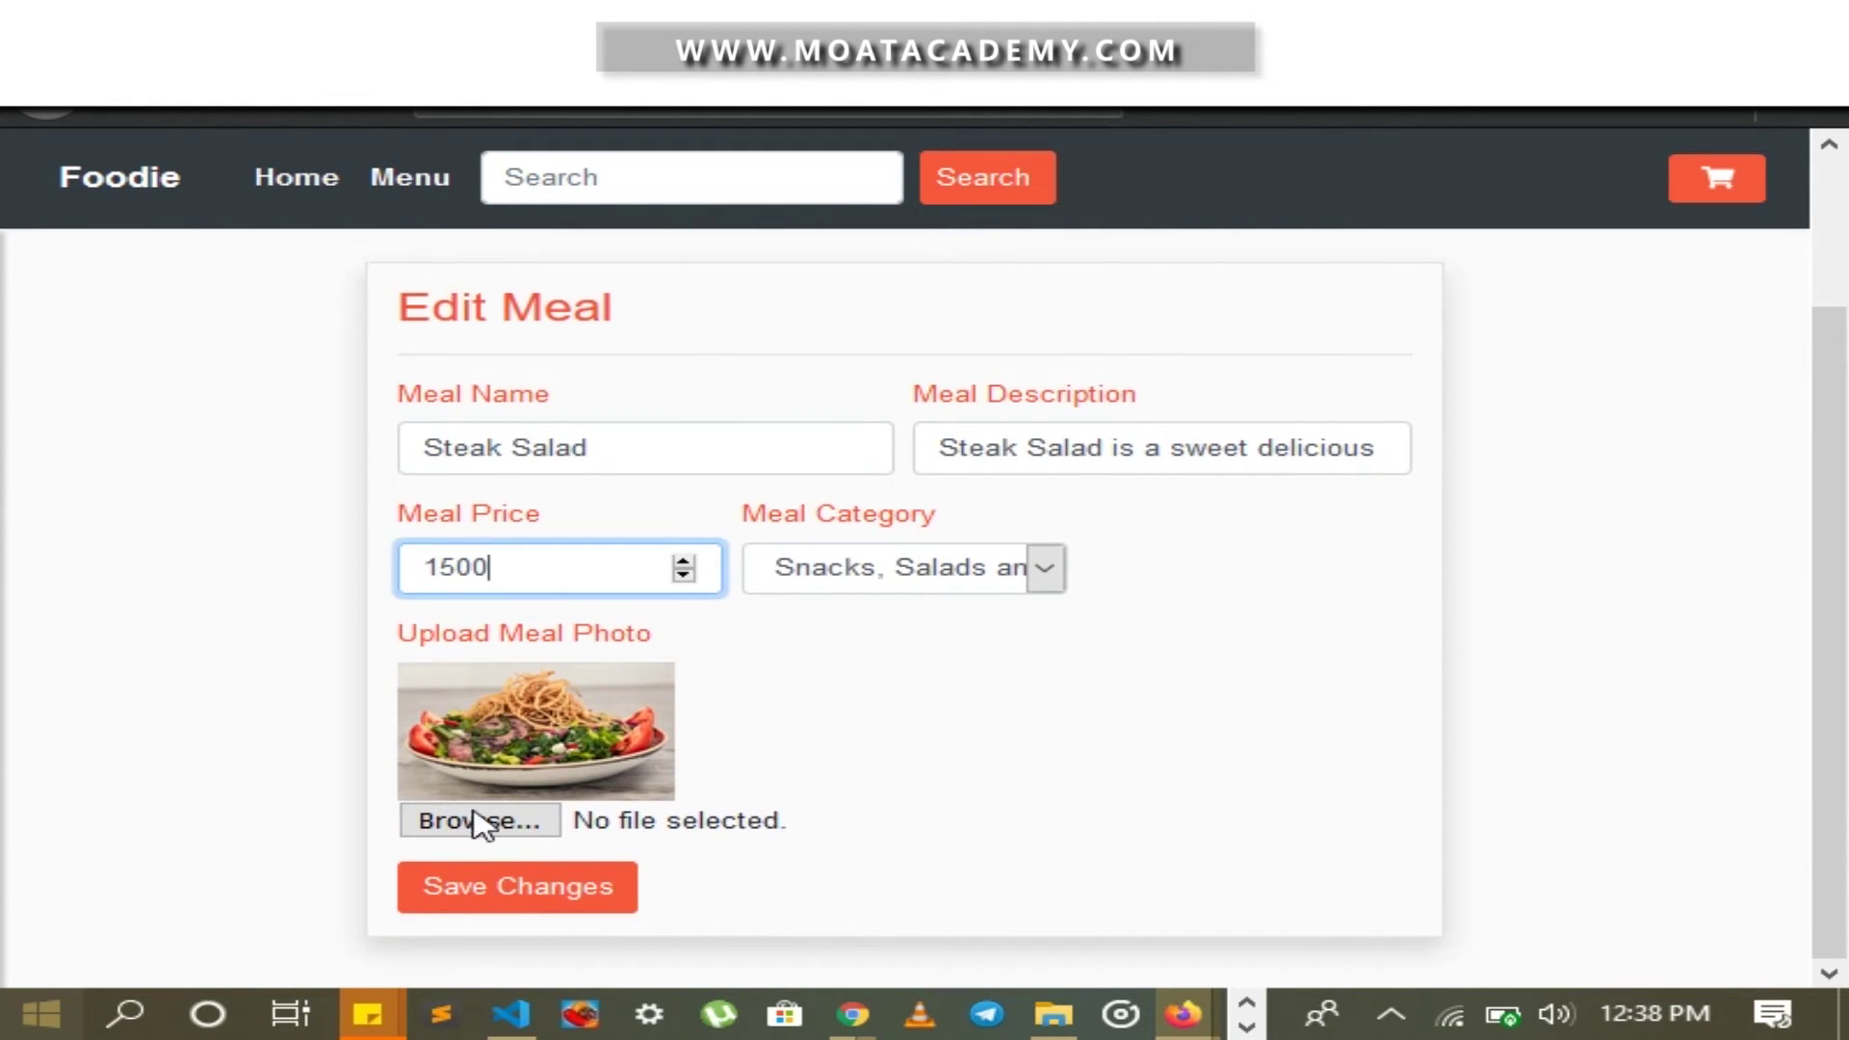
{"action": "left_click", "coordinate": [496, 891]}
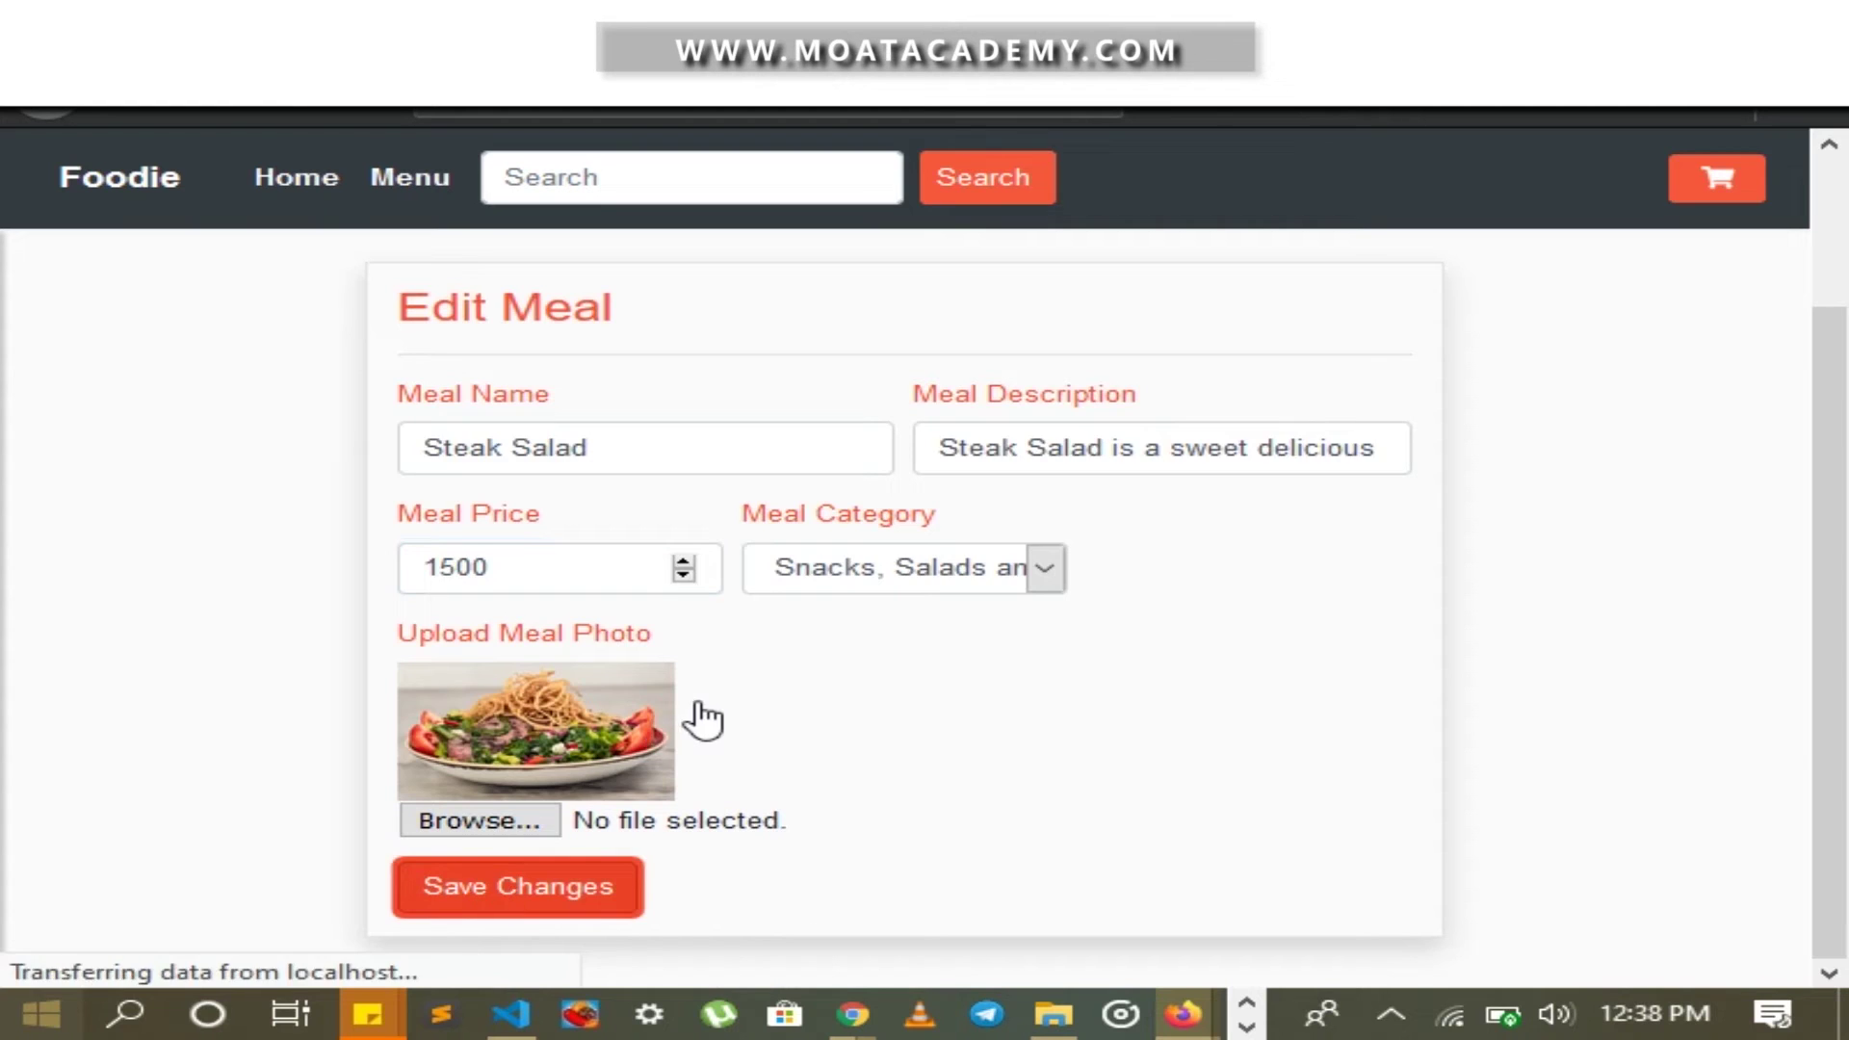
{"action": "scroll", "coordinate": [901, 648], "scroll_direction": "down", "scroll_amount": 3}
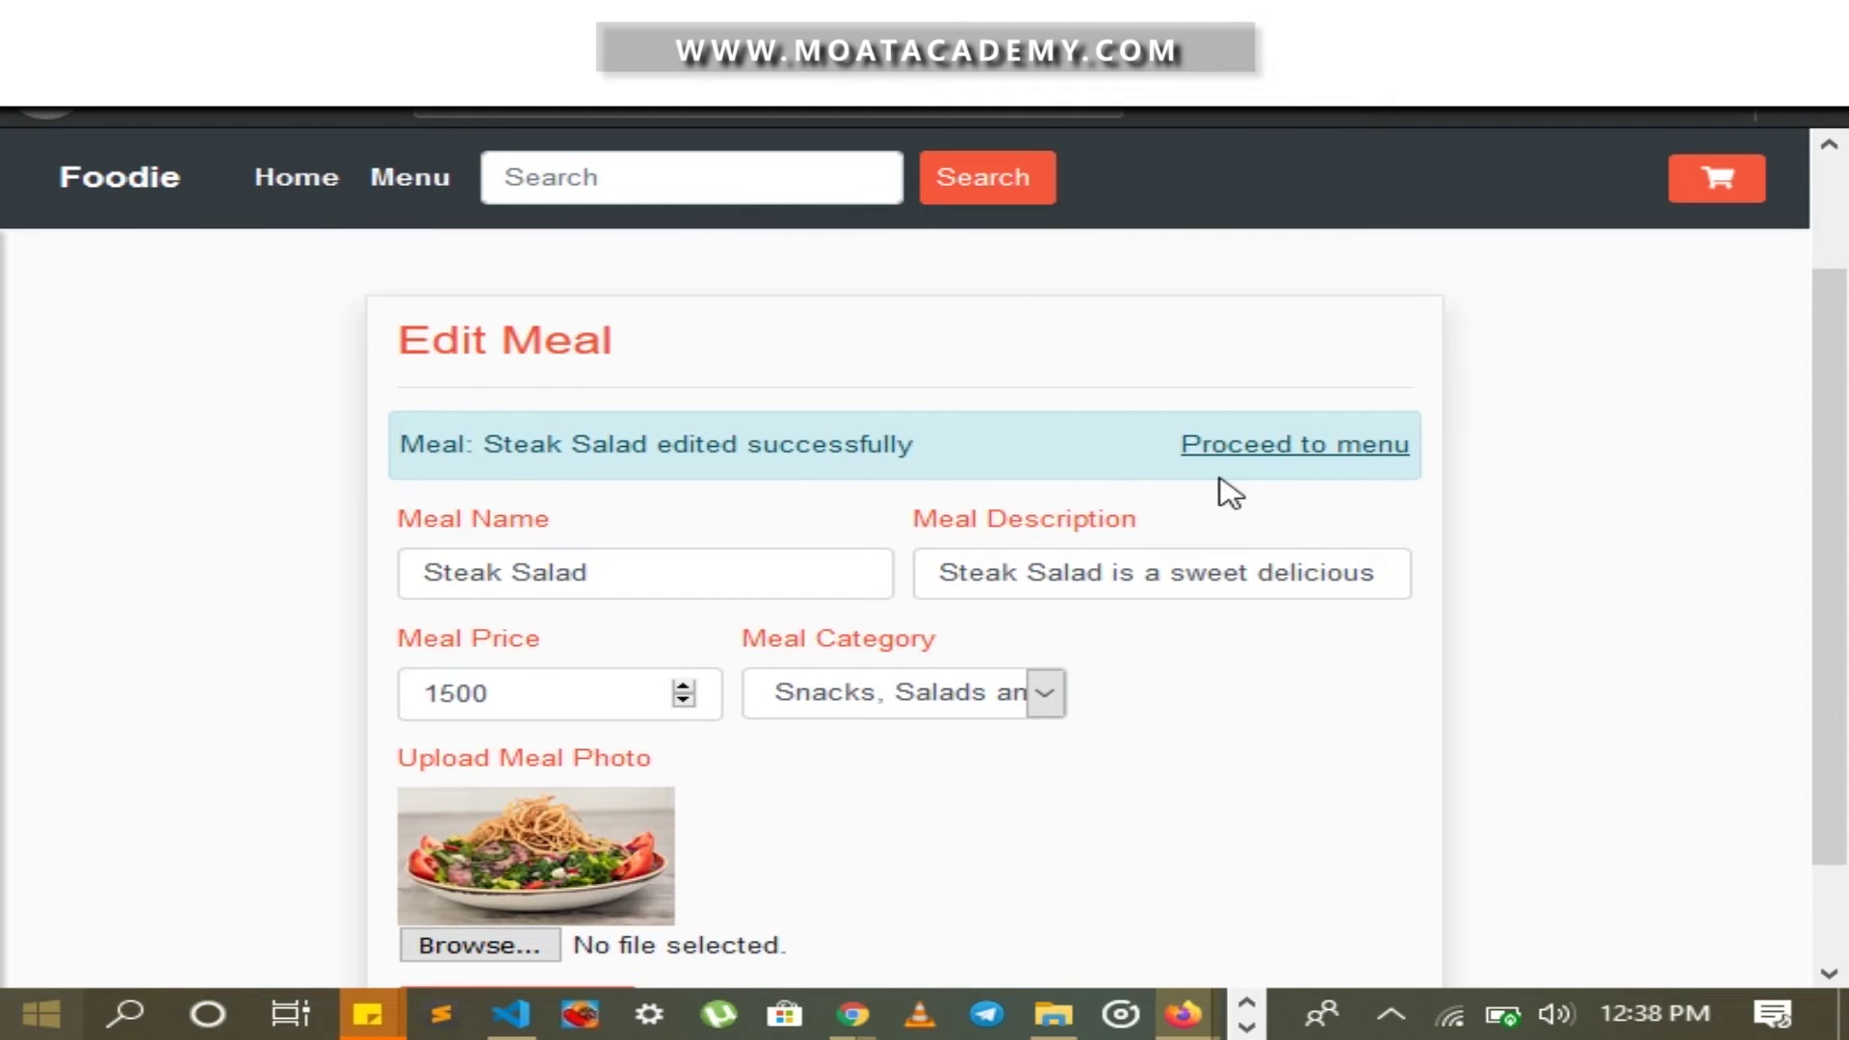
{"action": "left_click", "coordinate": [1259, 448]}
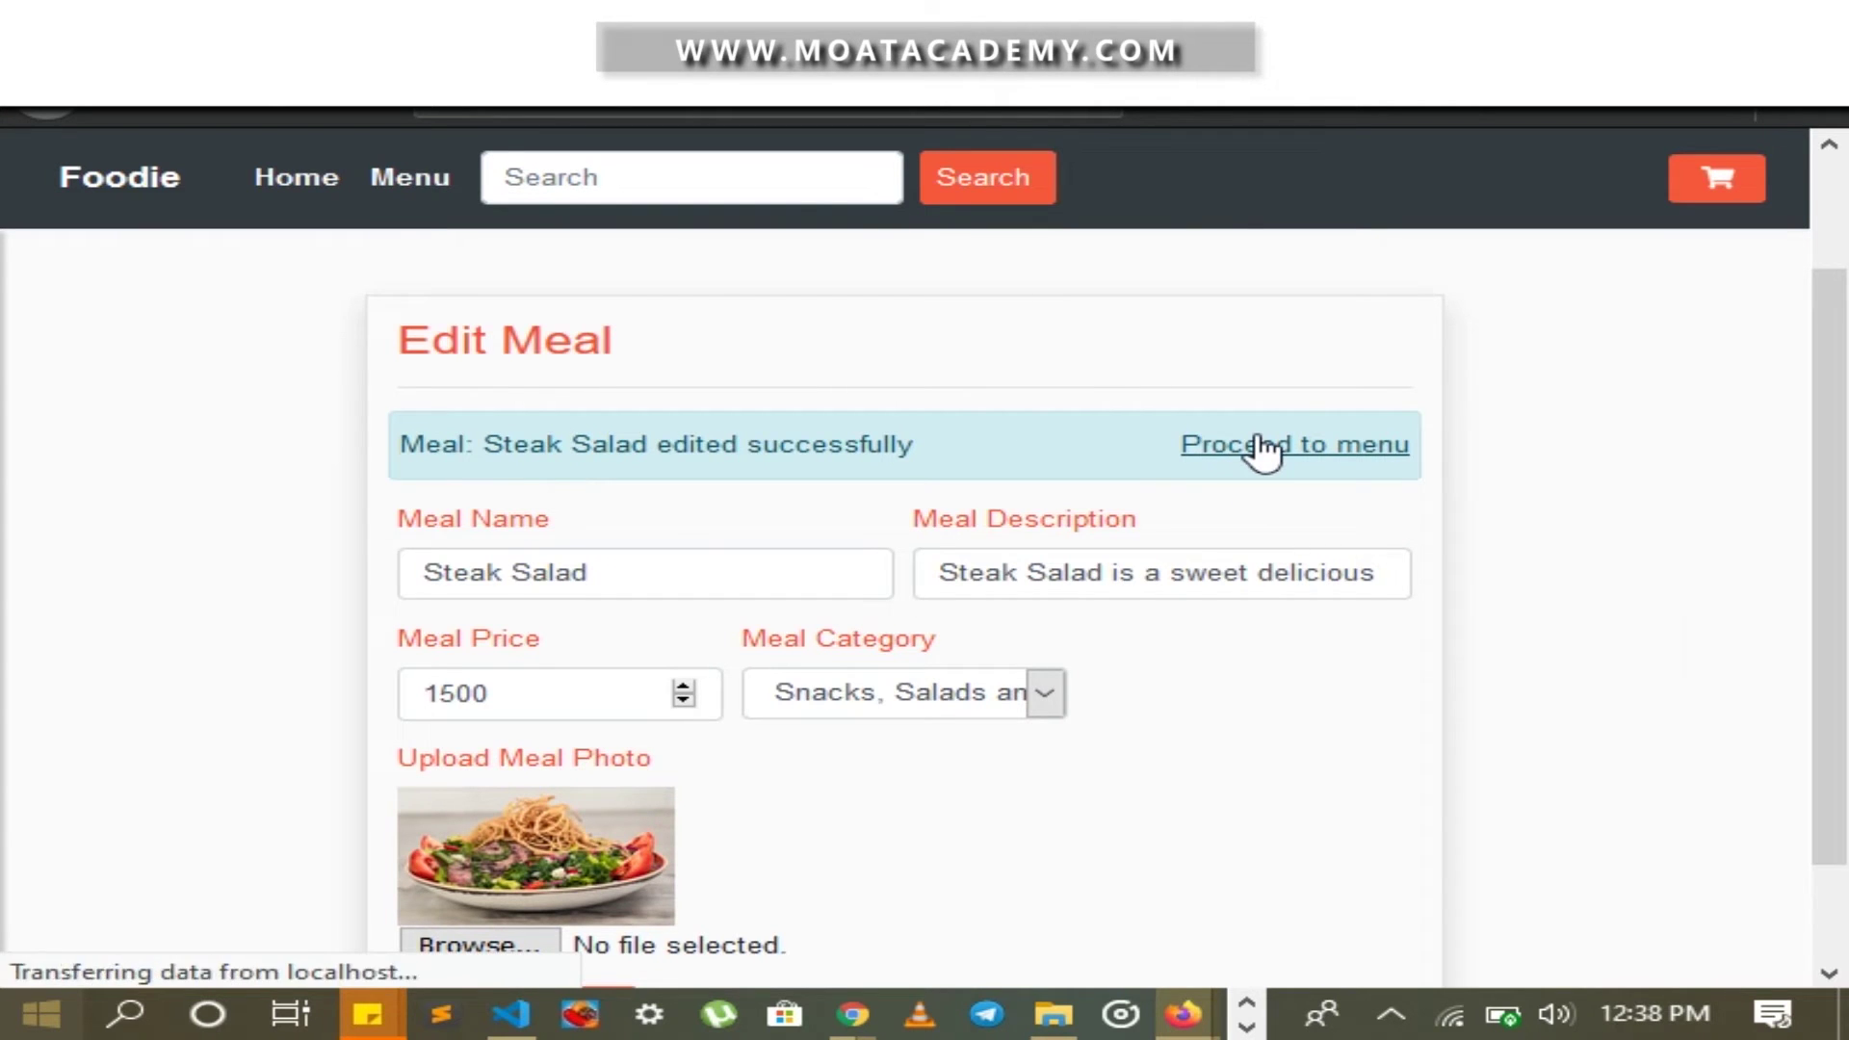
{"action": "scroll", "coordinate": [1262, 448], "scroll_direction": "down", "scroll_amount": 3}
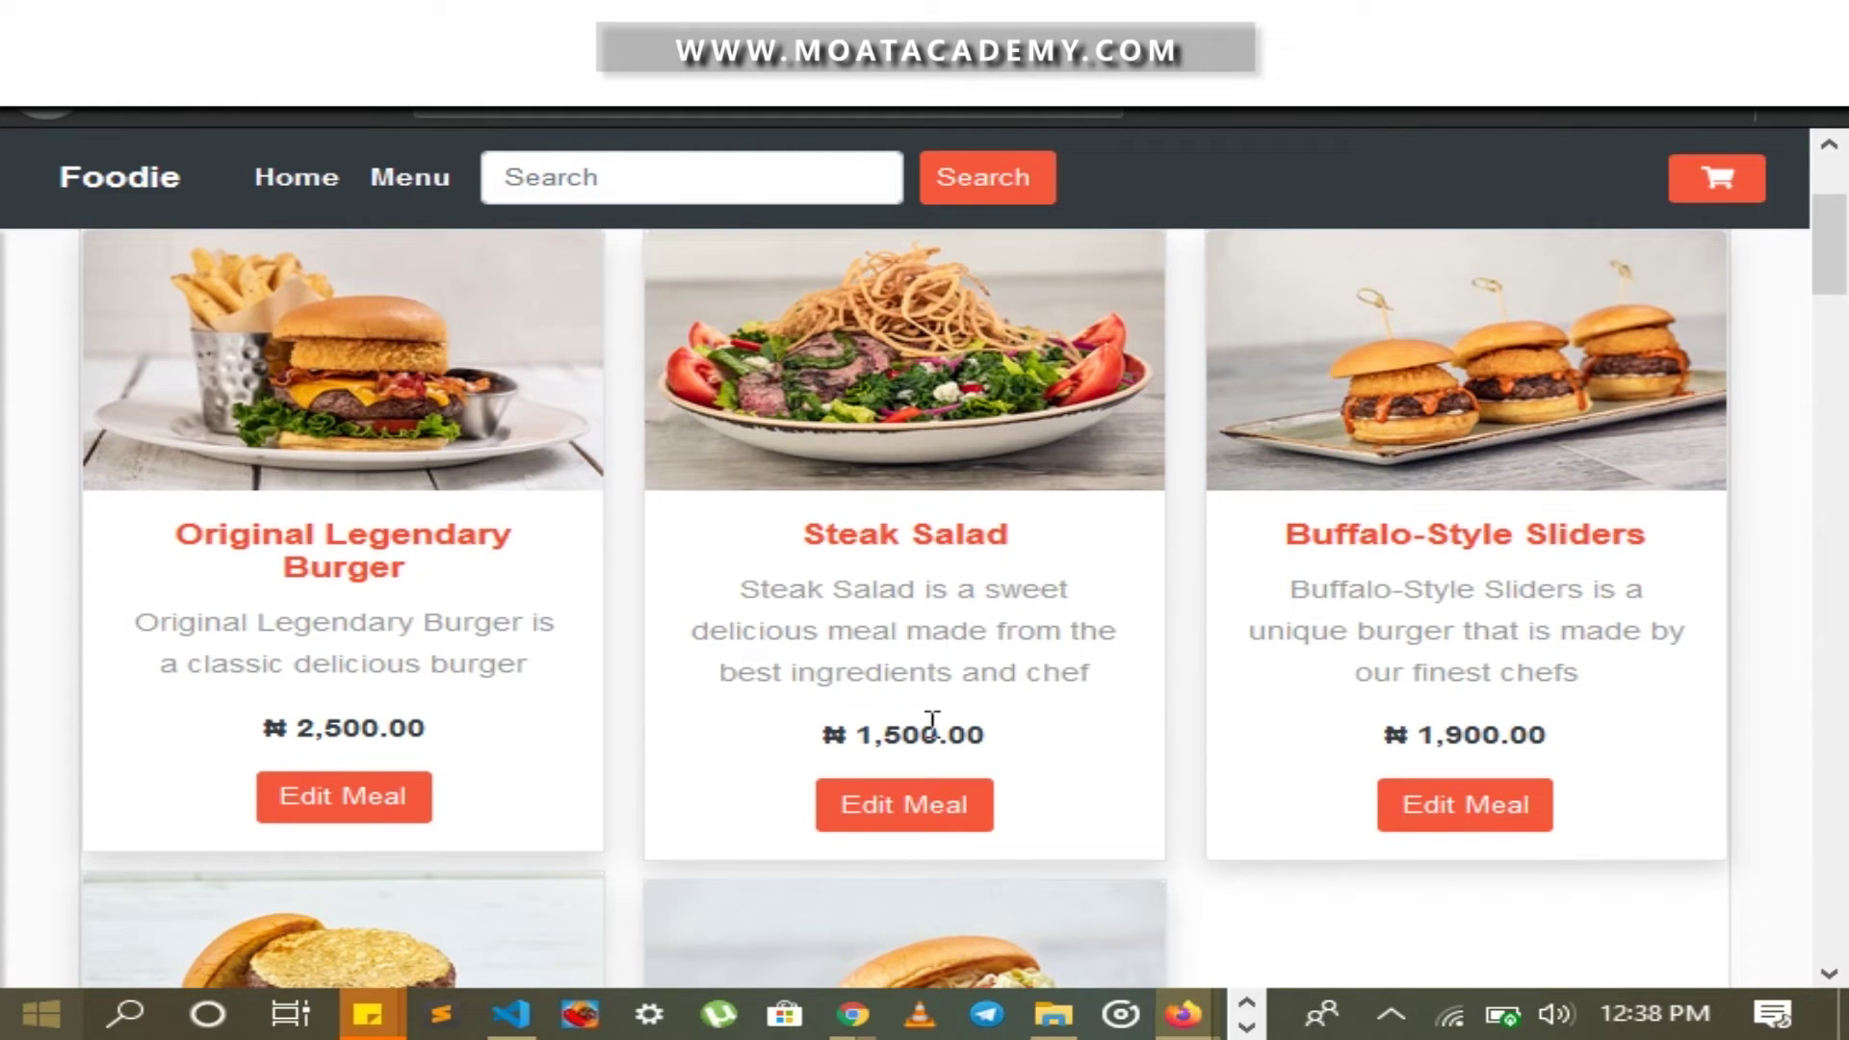
{"action": "scroll", "coordinate": [1024, 734], "scroll_direction": "up", "scroll_amount": 3}
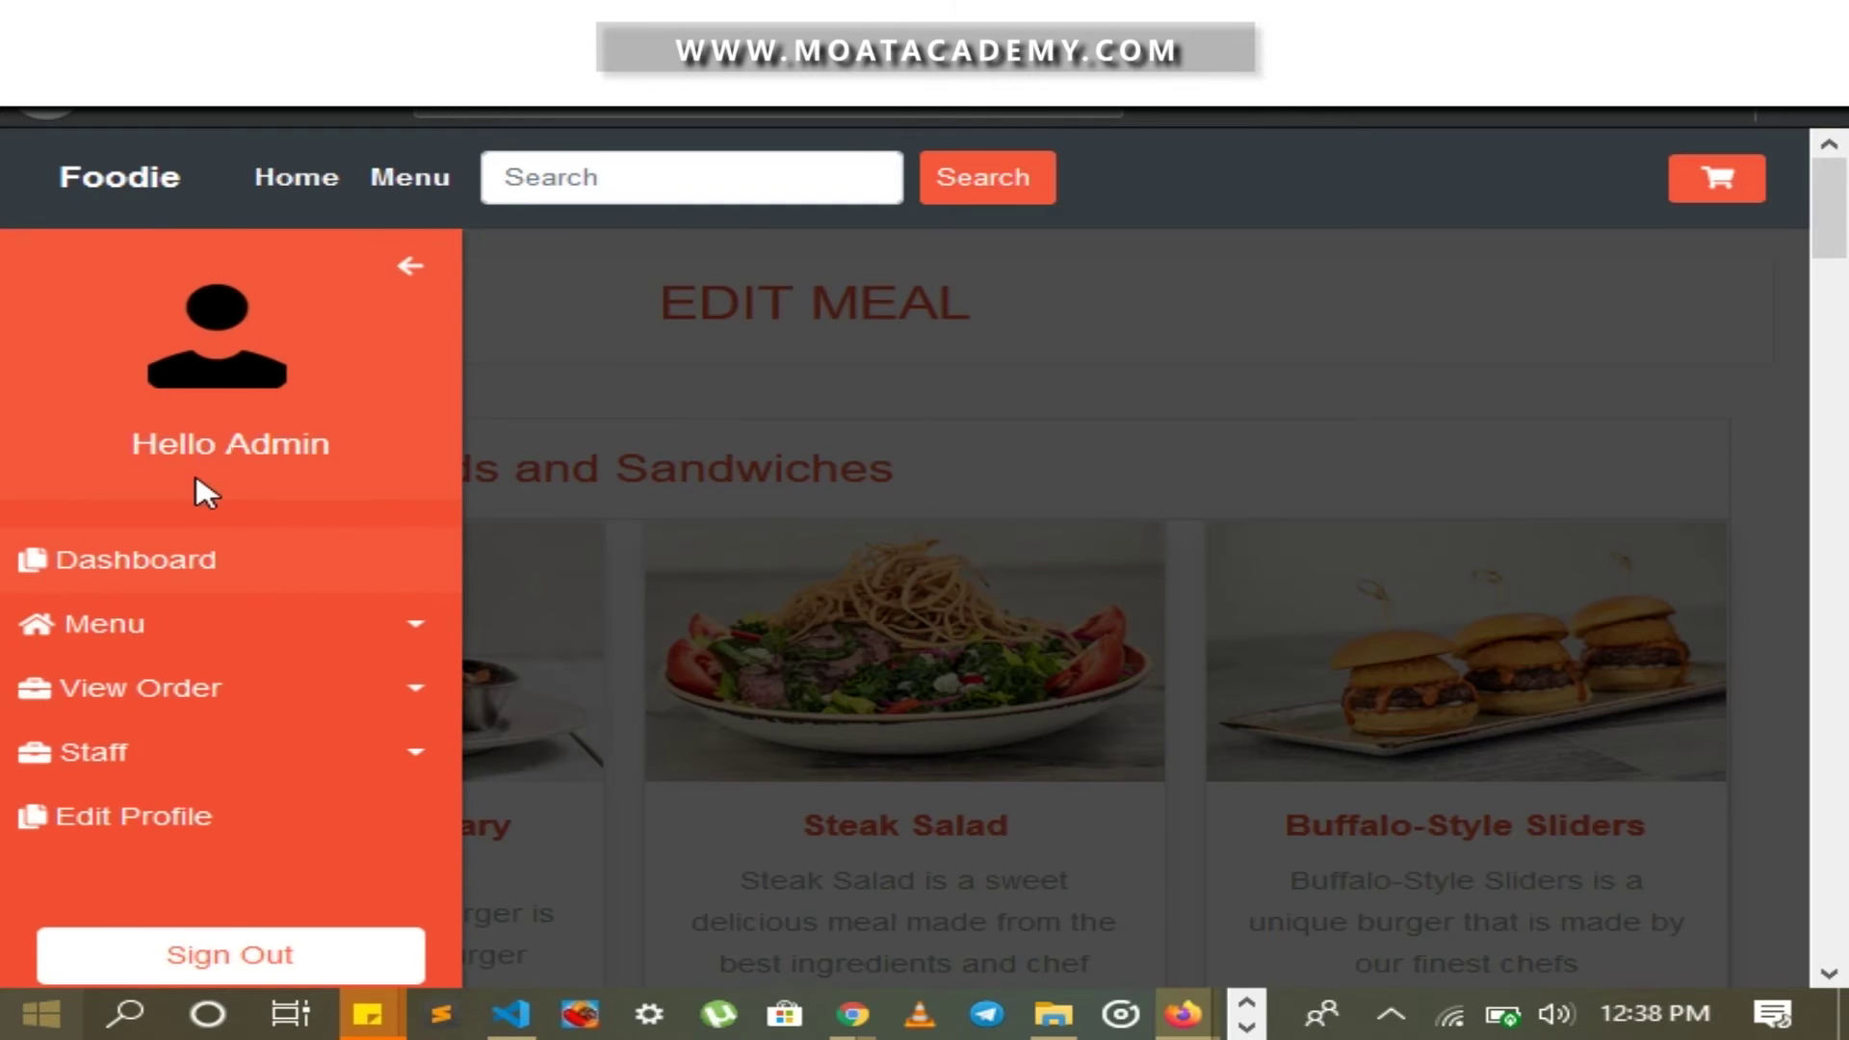
From the admin dashboard, open the Delete Meal list and scroll to the Drinks section
{"action": "left_click", "coordinate": [214, 465]}
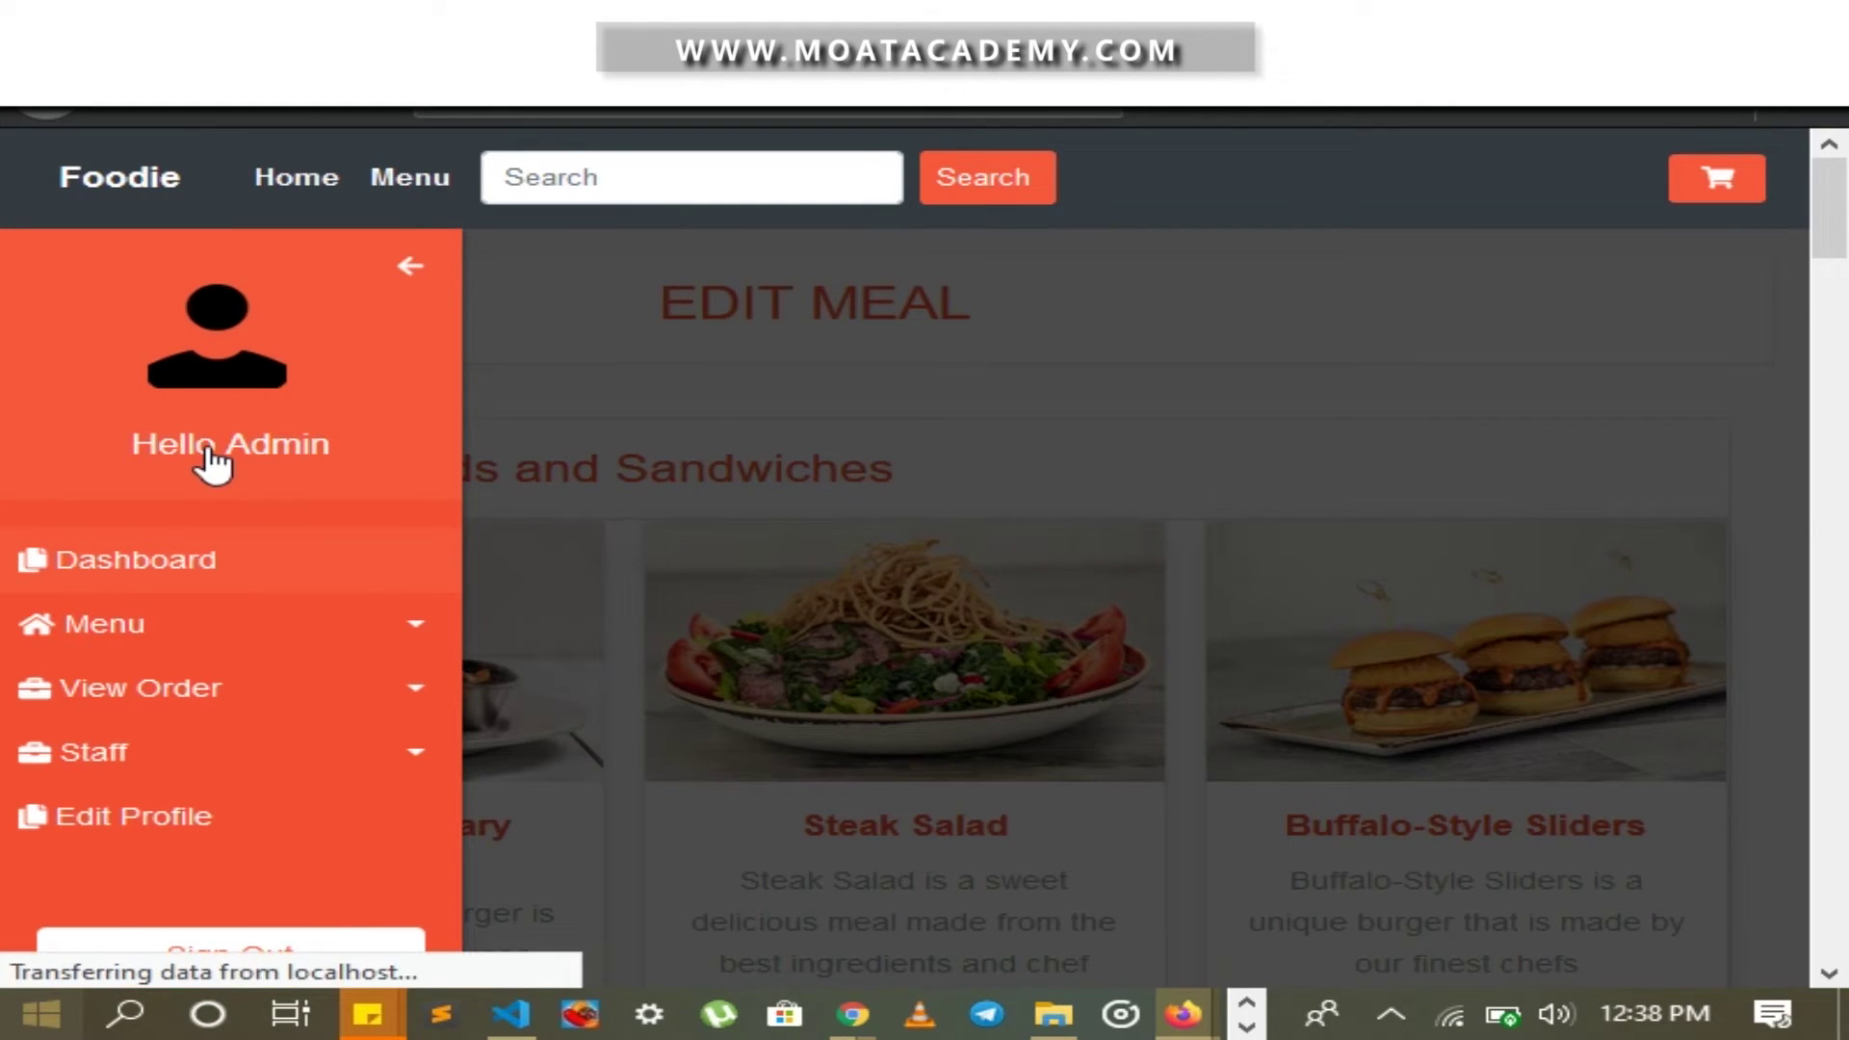
{"action": "scroll", "coordinate": [876, 487], "scroll_direction": "down", "scroll_amount": 2}
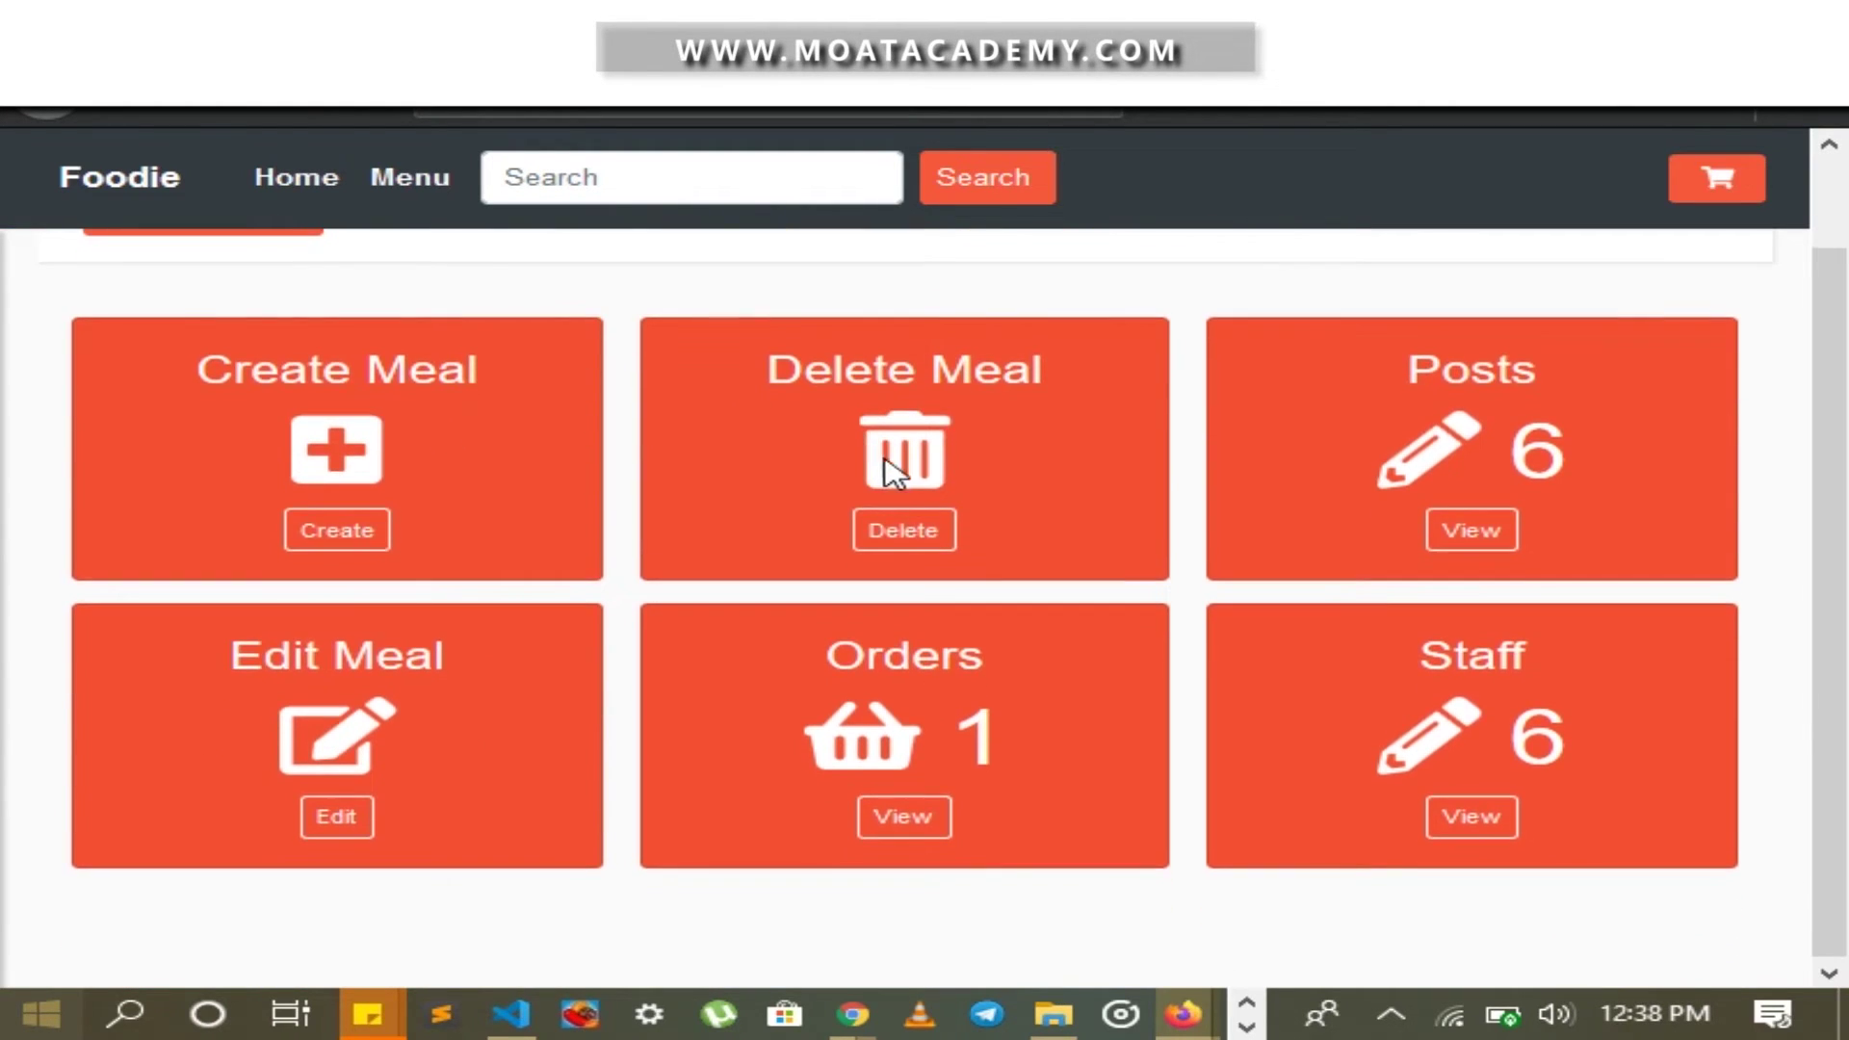
{"action": "left_click", "coordinate": [932, 530]}
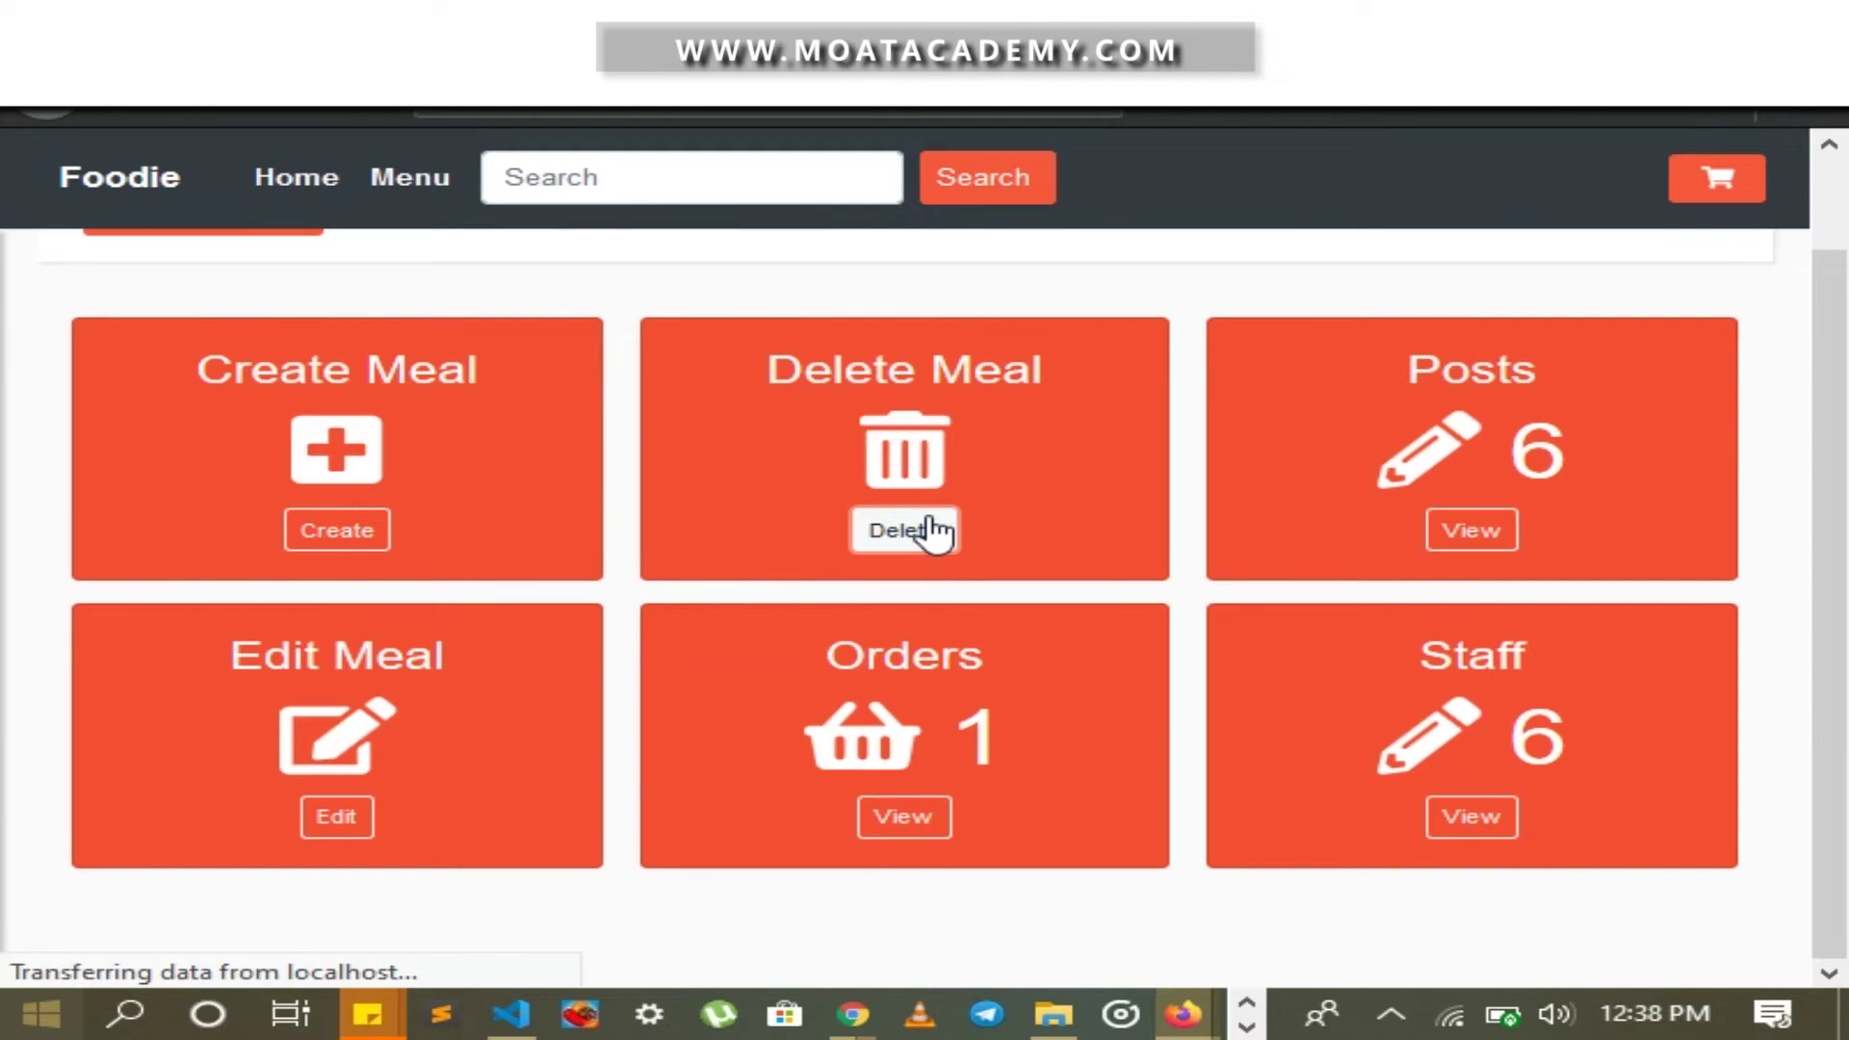
{"action": "scroll", "coordinate": [939, 526], "scroll_direction": "down", "scroll_amount": 3}
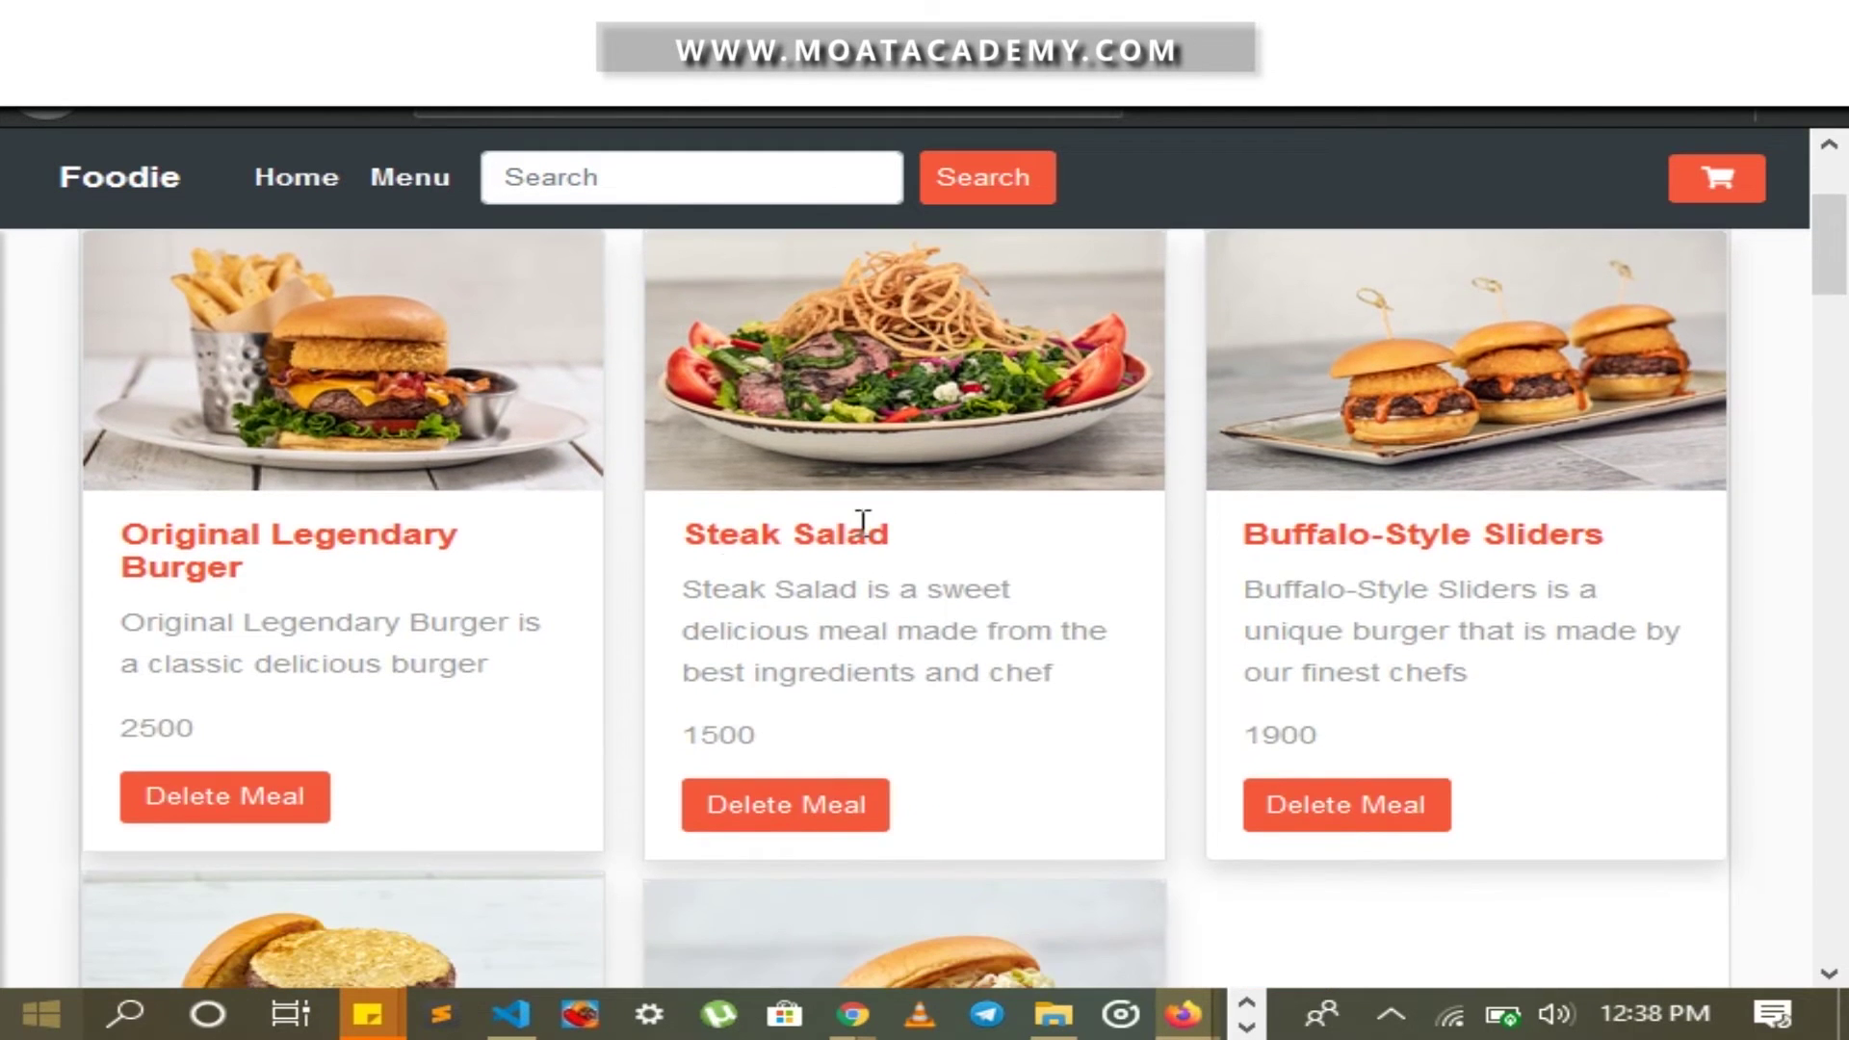
{"action": "scroll", "coordinate": [492, 611], "scroll_direction": "down", "scroll_amount": 10}
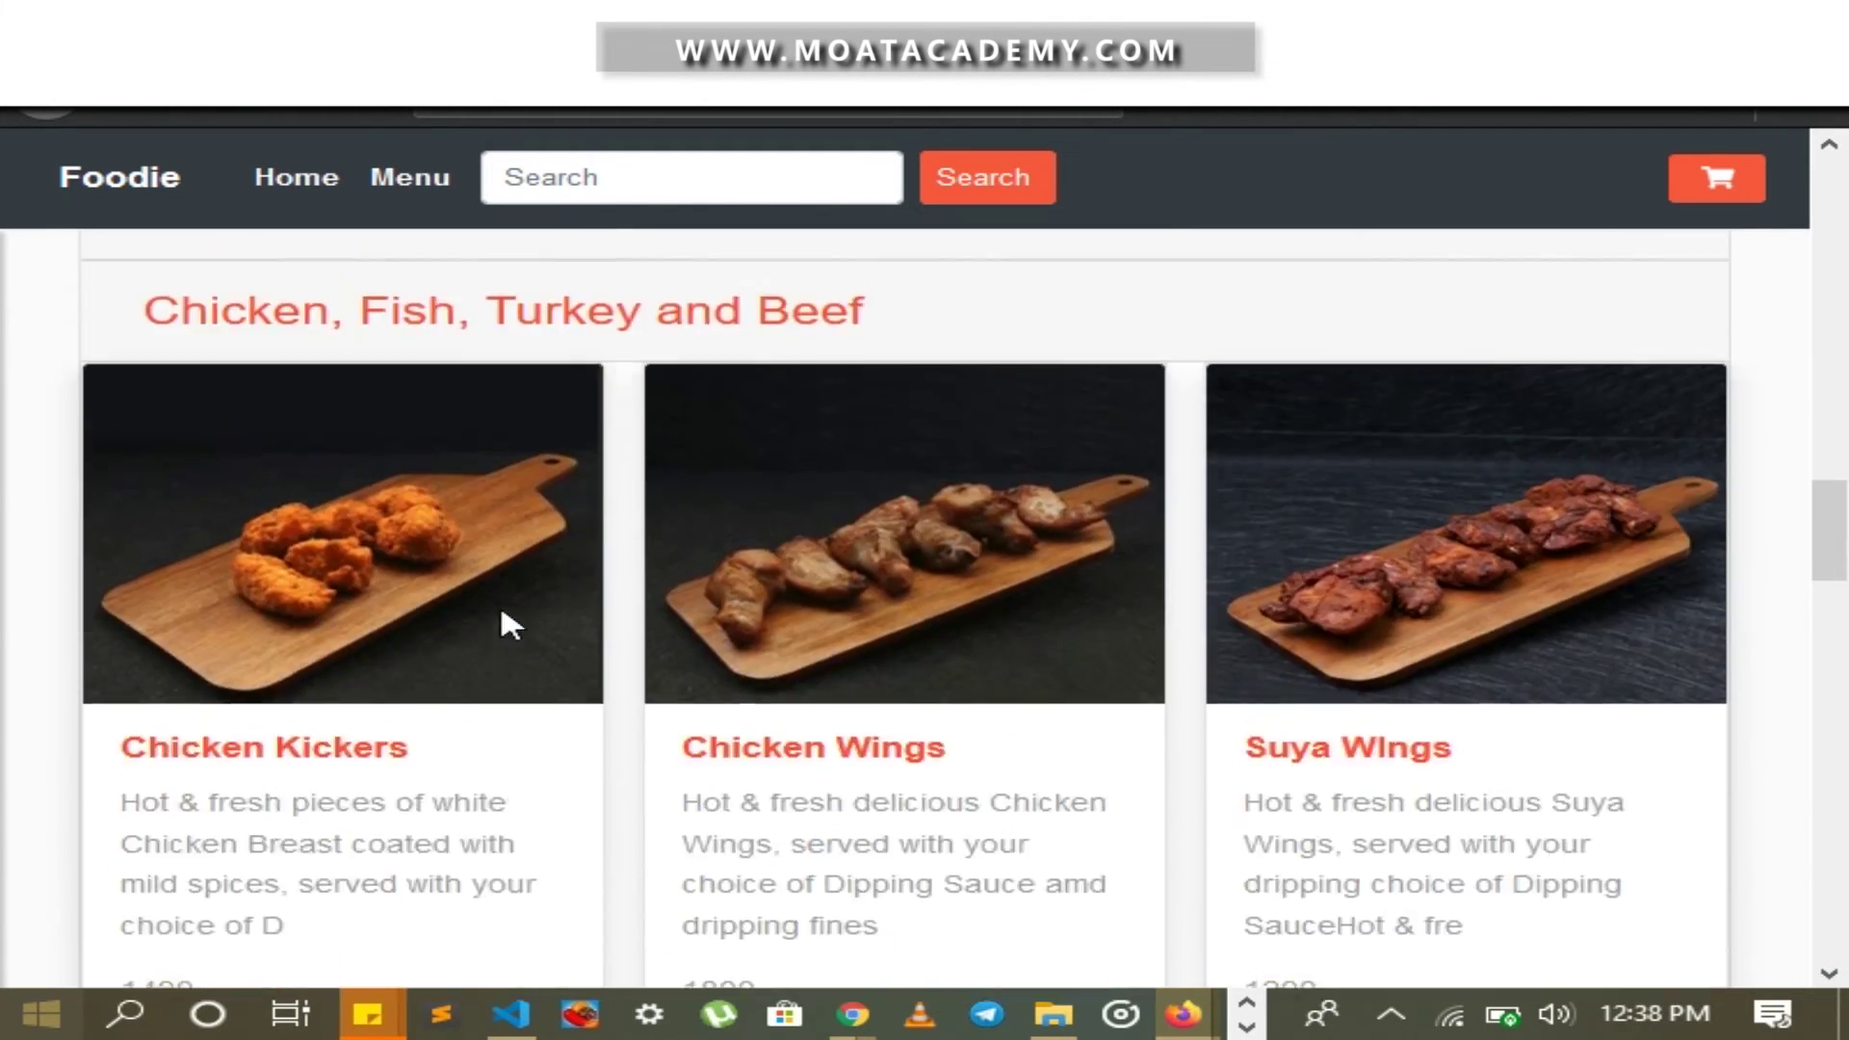
{"action": "scroll", "coordinate": [501, 617], "scroll_direction": "down", "scroll_amount": 6}
{"action": "scroll", "coordinate": [756, 564], "scroll_direction": "up", "scroll_amount": 3}
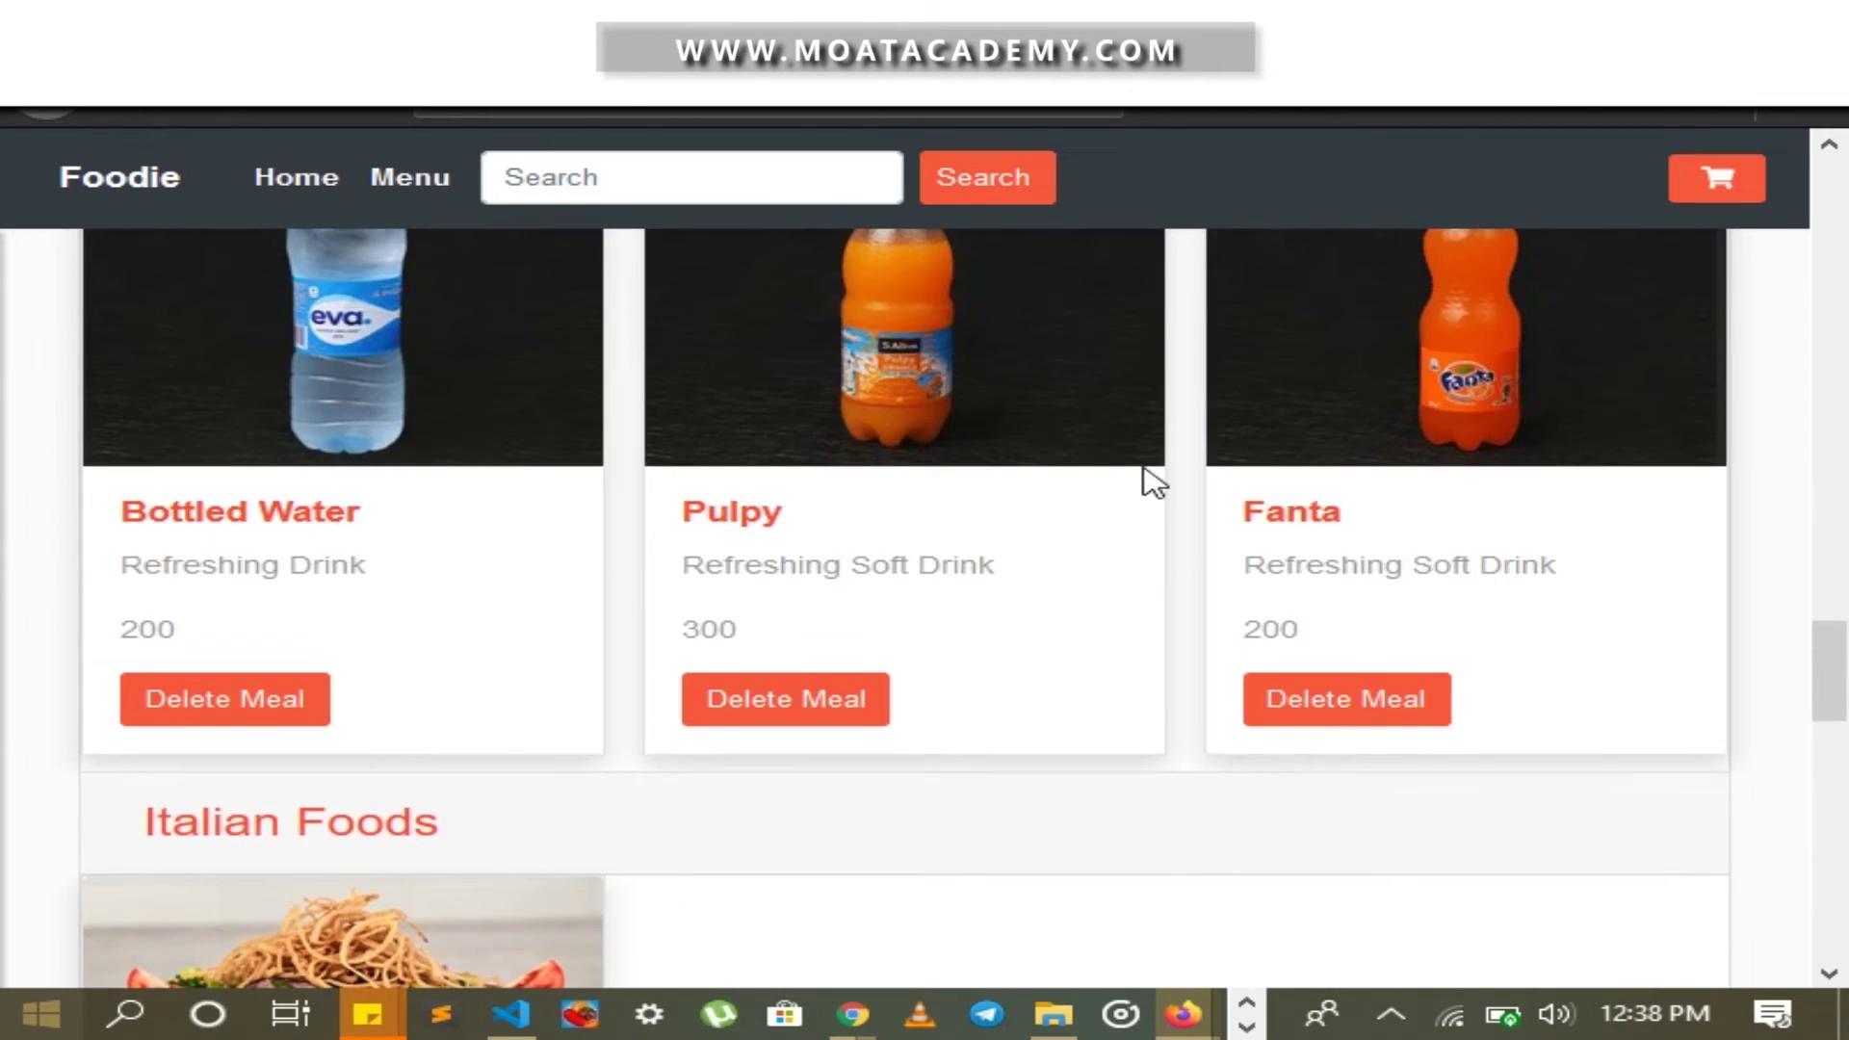
{"action": "scroll", "coordinate": [475, 639], "scroll_direction": "up", "scroll_amount": 5}
{"action": "scroll", "coordinate": [446, 668], "scroll_direction": "down", "scroll_amount": 4}
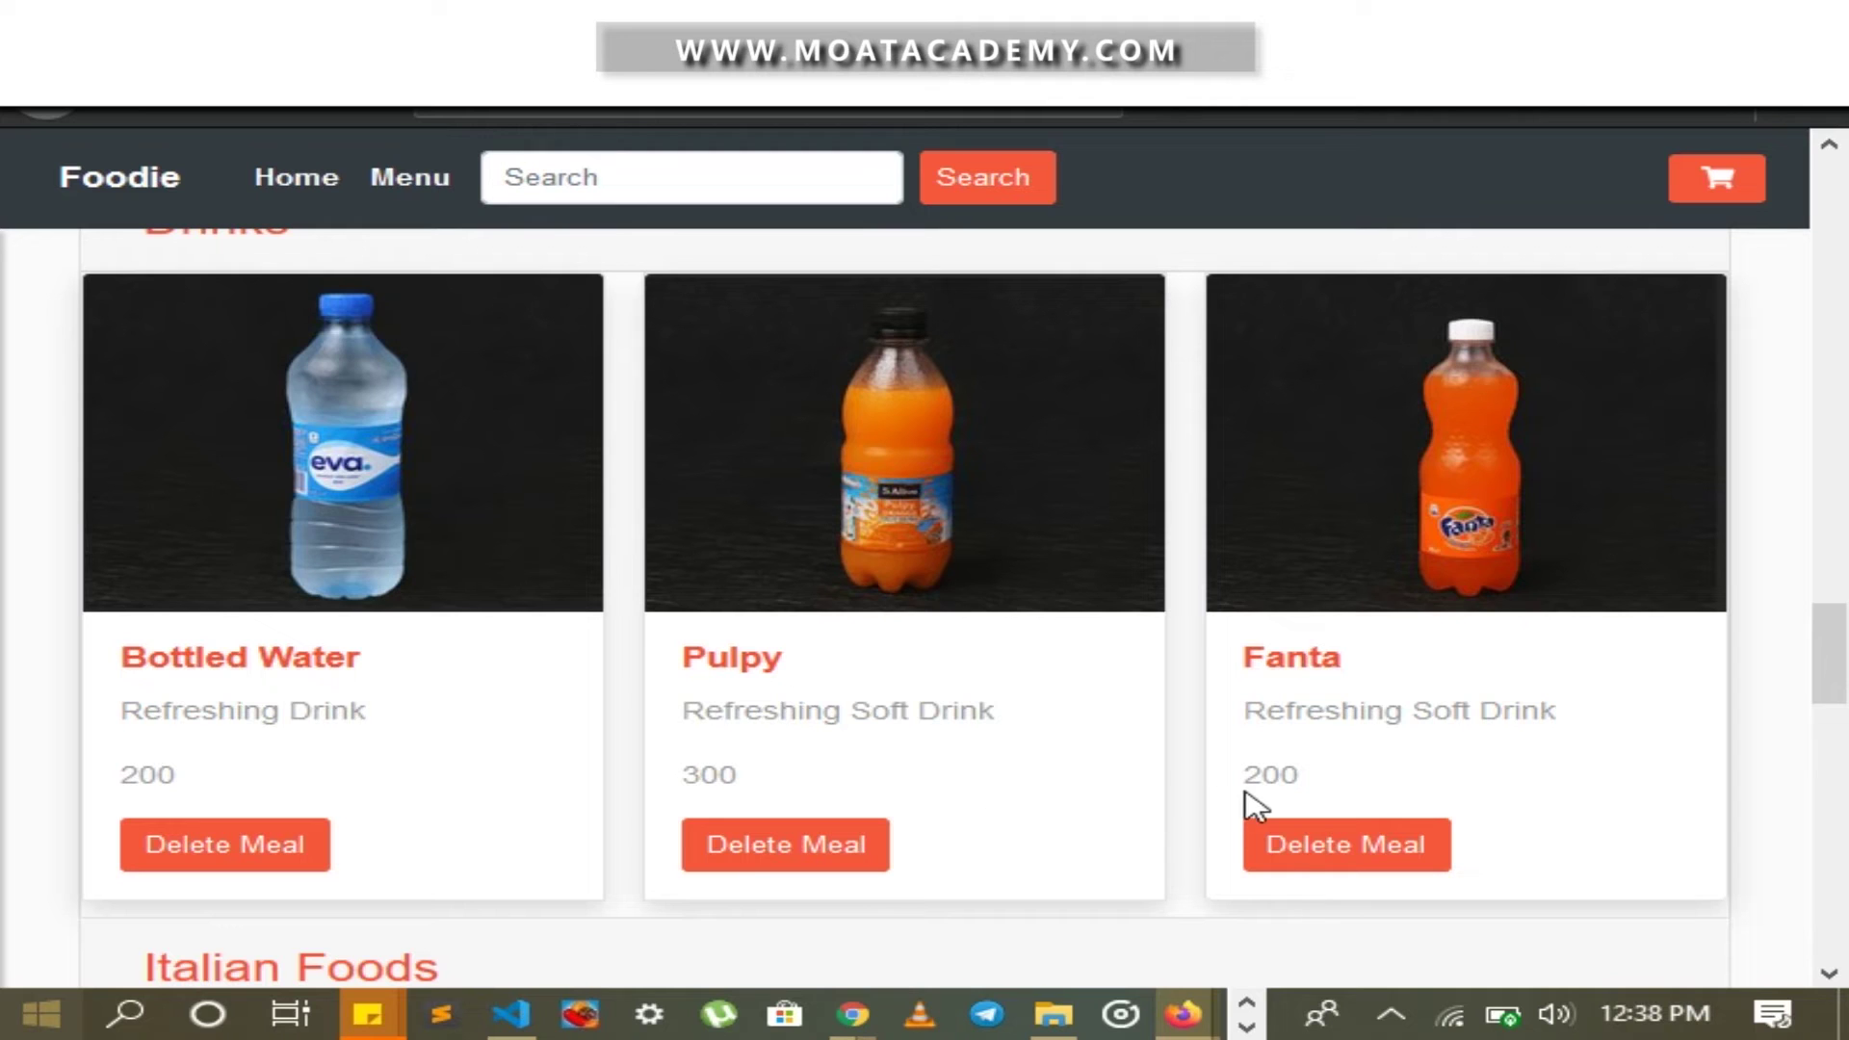
Delete Fanta and confirm, leaving only Bottled Water and Pulpy under Drinks
{"action": "left_click", "coordinate": [1299, 843]}
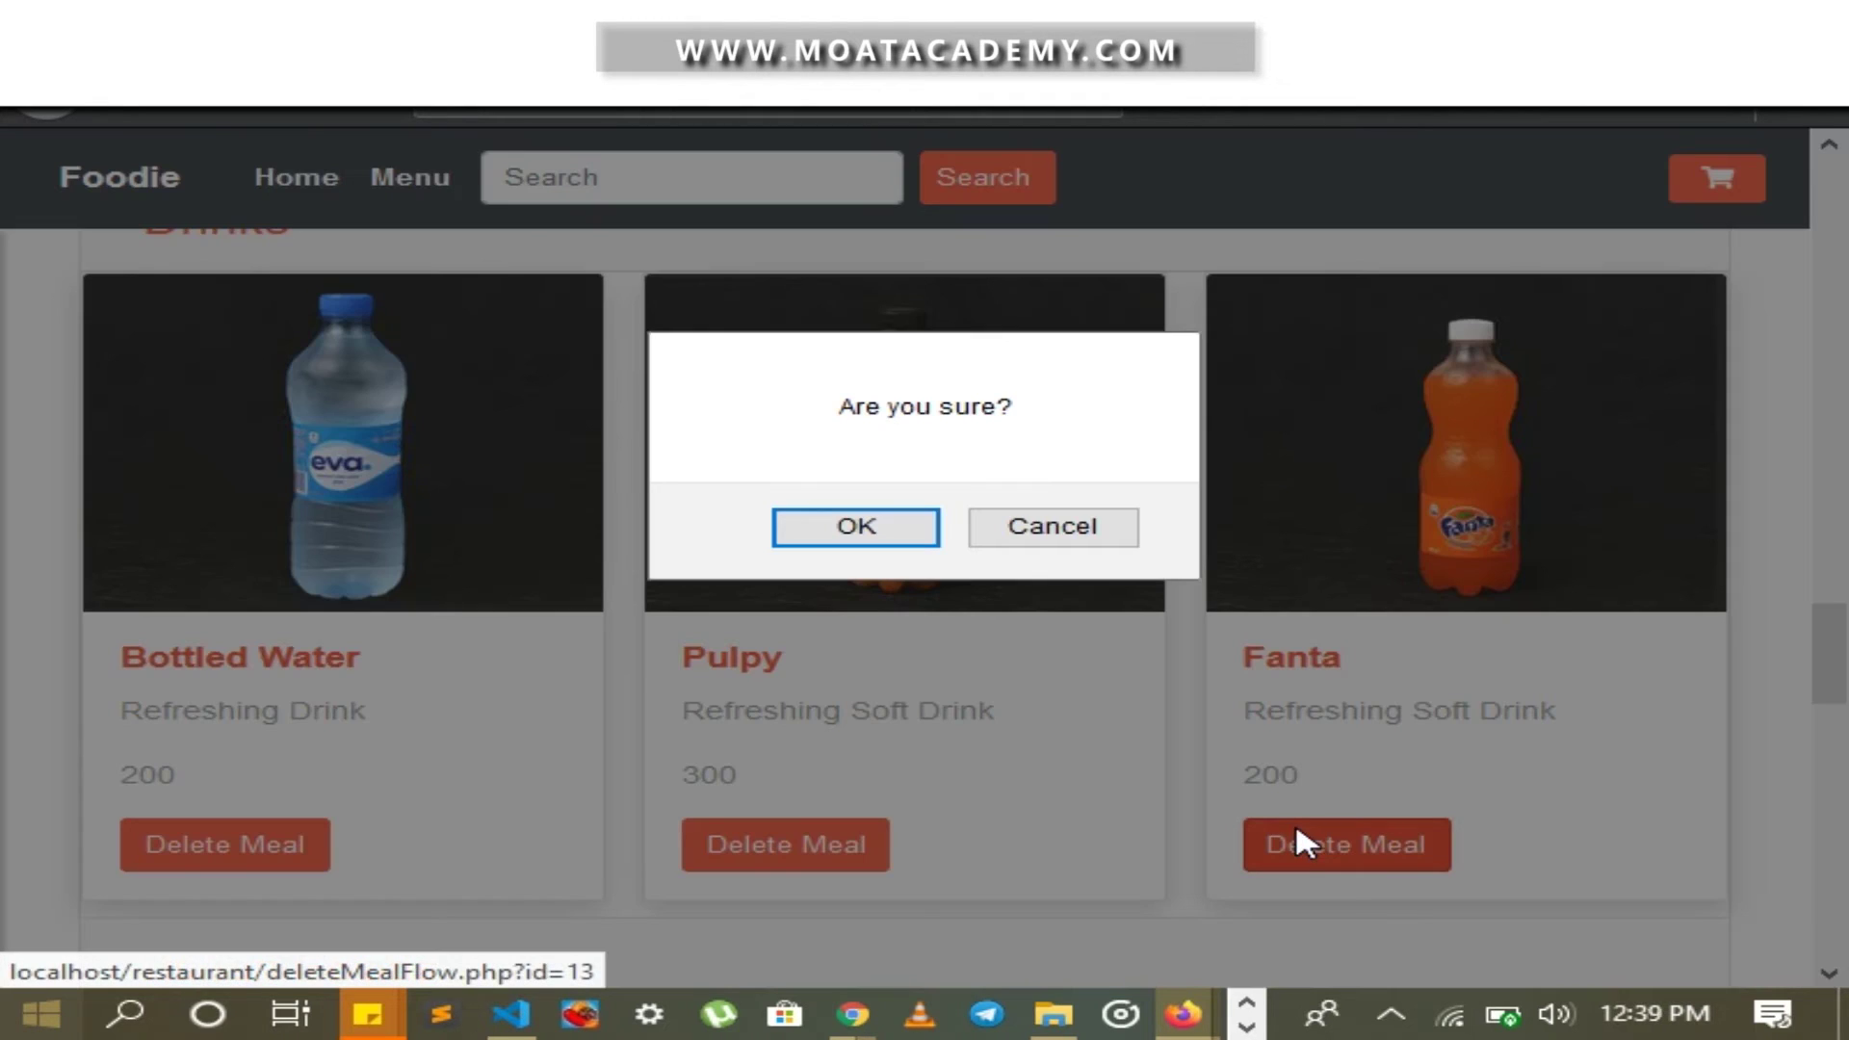
{"action": "left_click", "coordinate": [897, 529]}
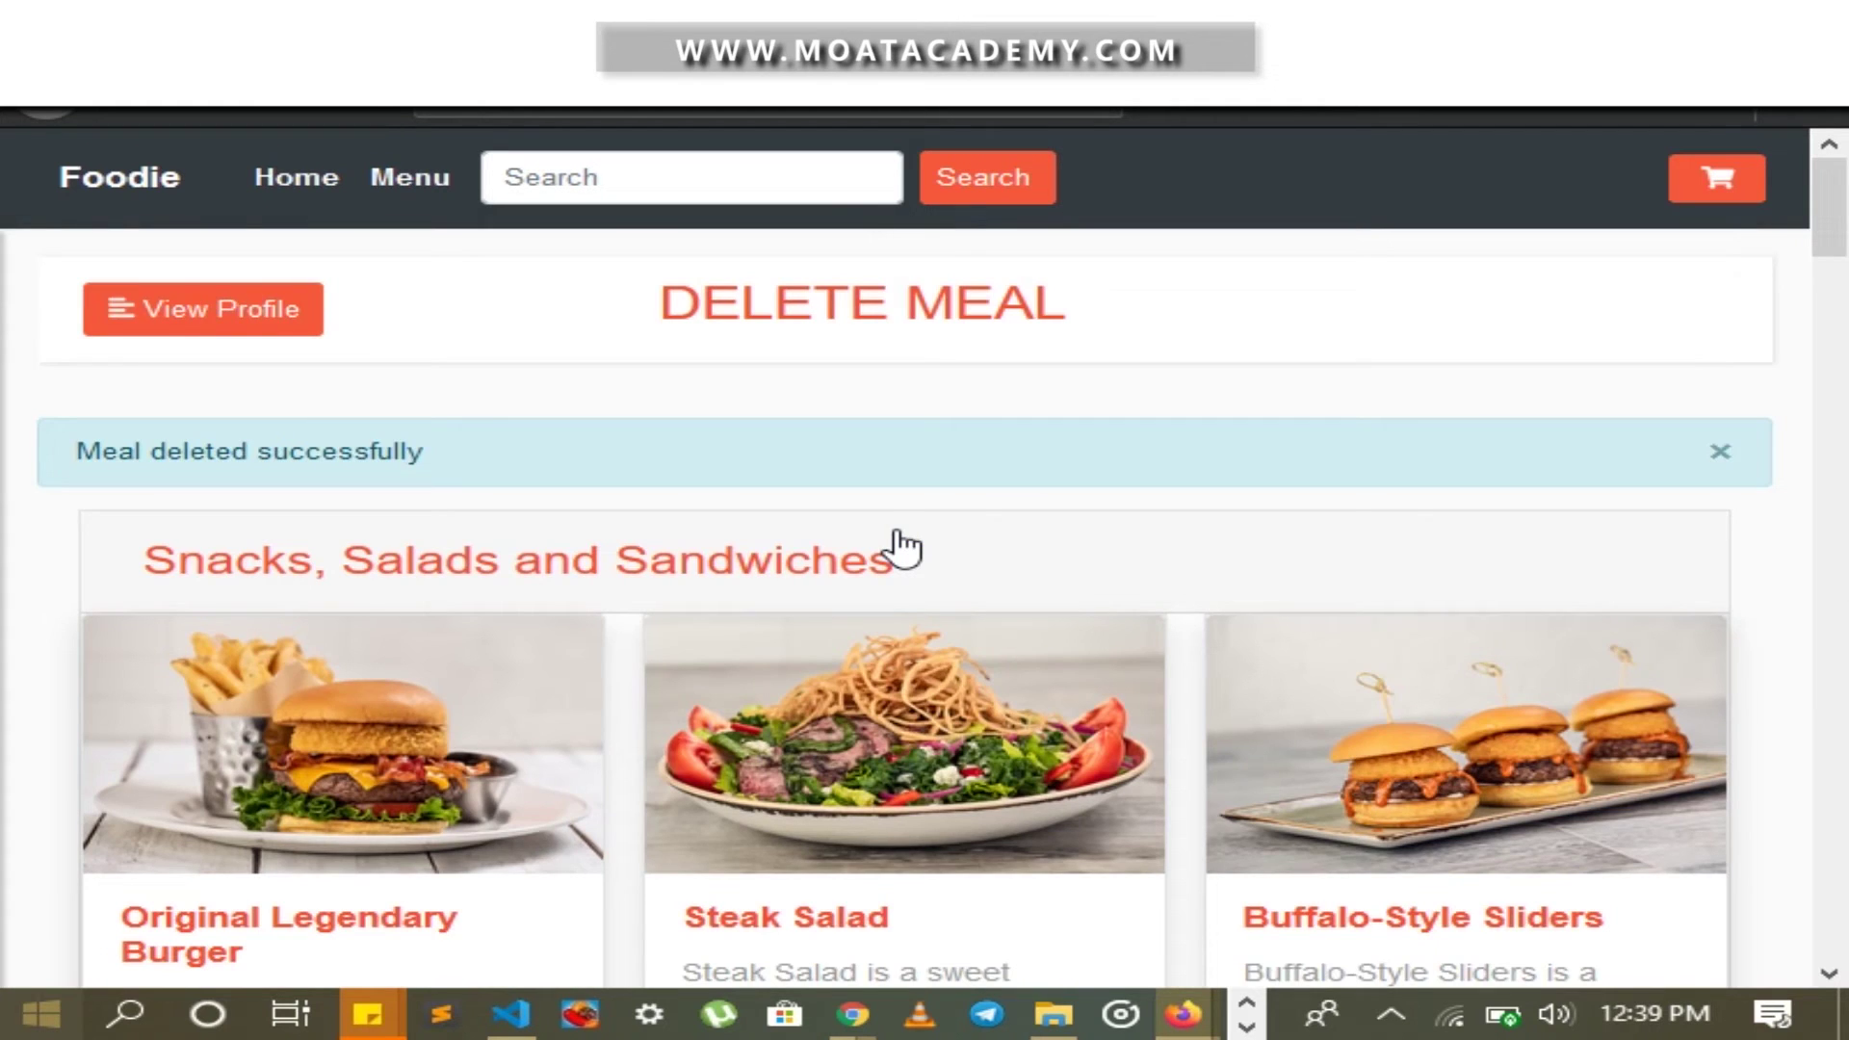
{"action": "scroll", "coordinate": [901, 547], "scroll_direction": "down", "scroll_amount": 20}
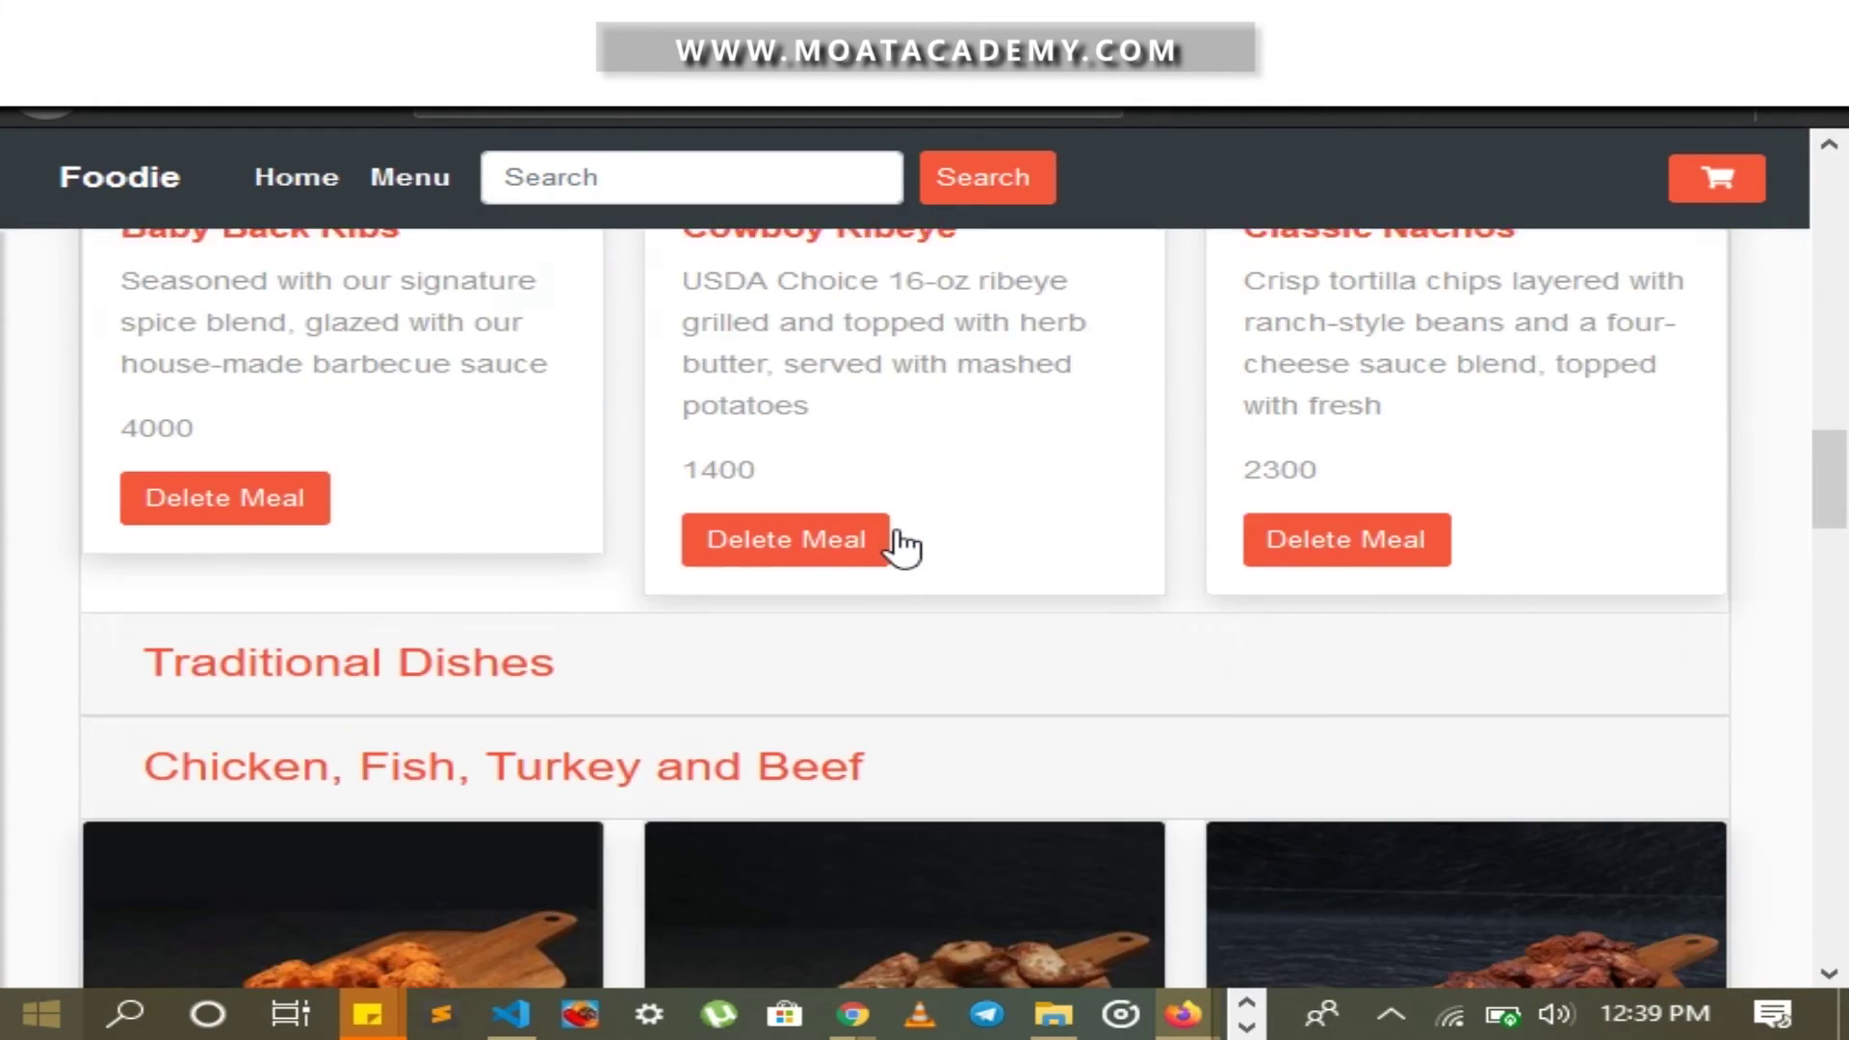
{"action": "scroll", "coordinate": [900, 547], "scroll_direction": "down", "scroll_amount": 15}
{"action": "scroll", "coordinate": [897, 545], "scroll_direction": "up", "scroll_amount": 9}
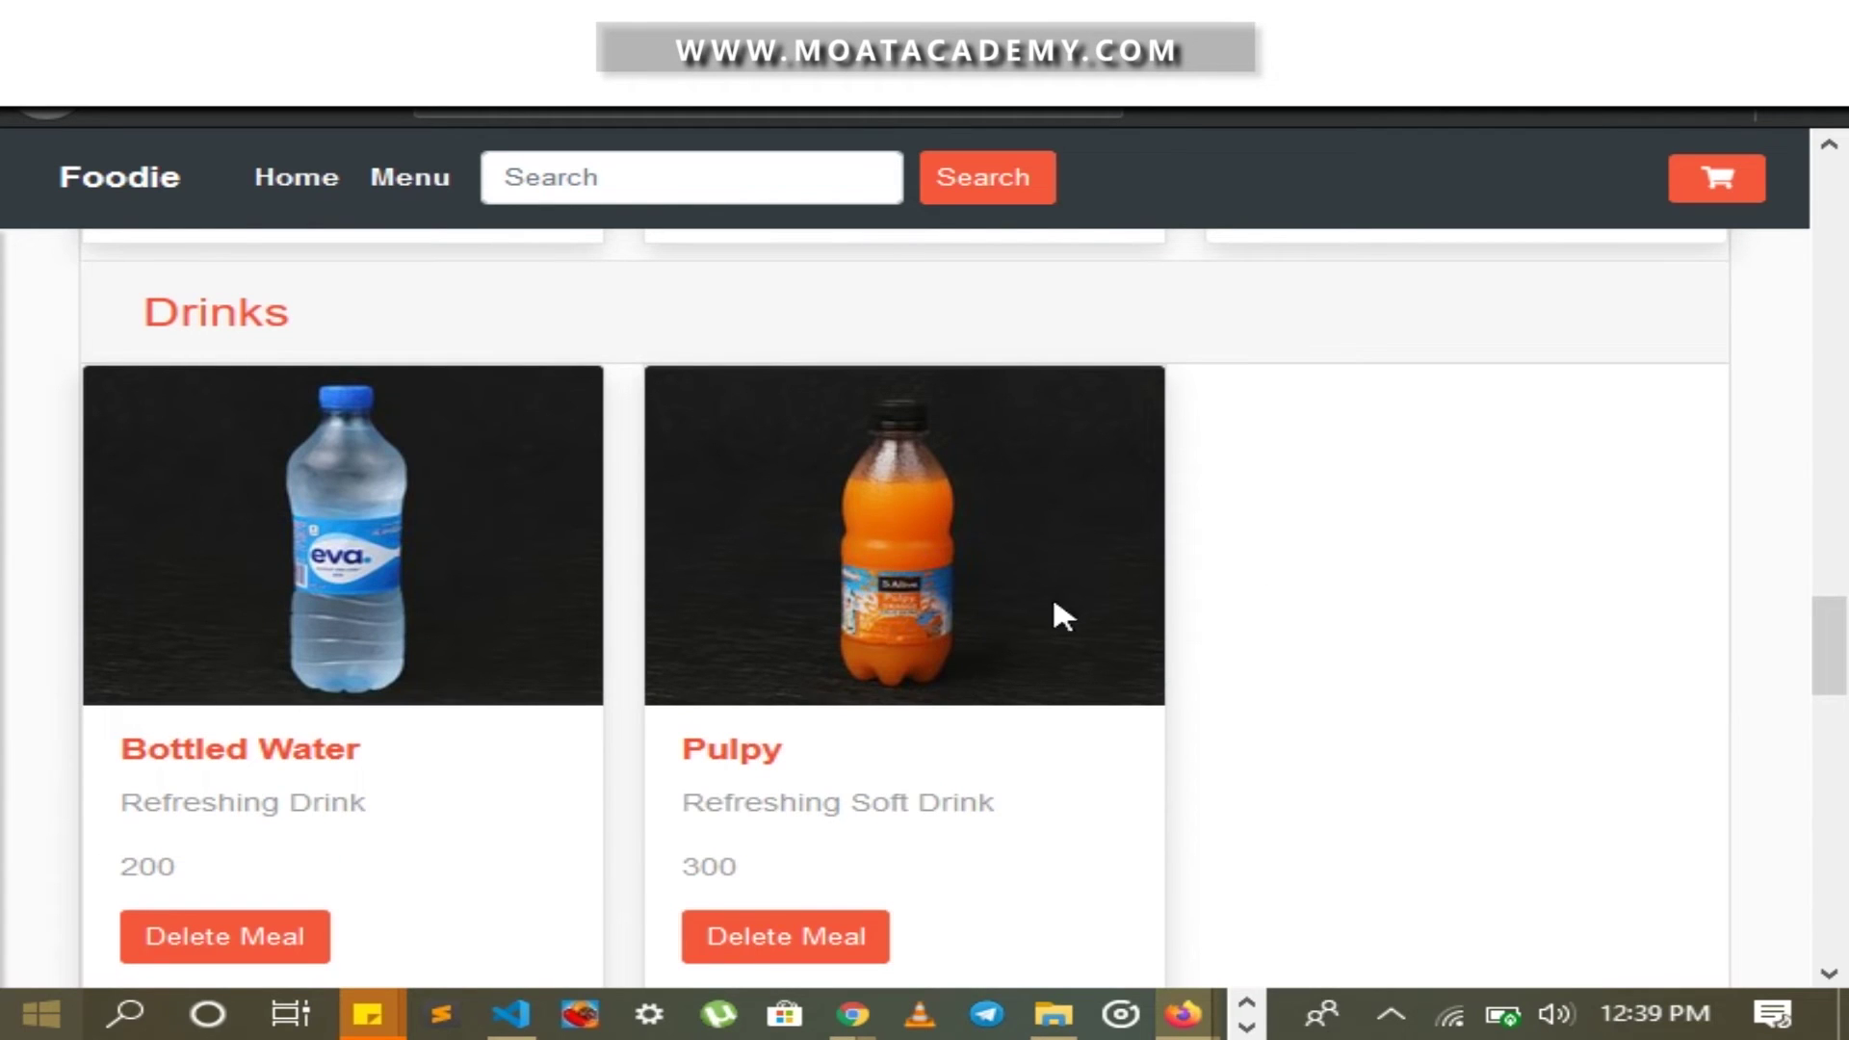
{"action": "scroll", "coordinate": [1054, 602], "scroll_direction": "up", "scroll_amount": 15}
{"action": "key", "text": "alt+Tab"}
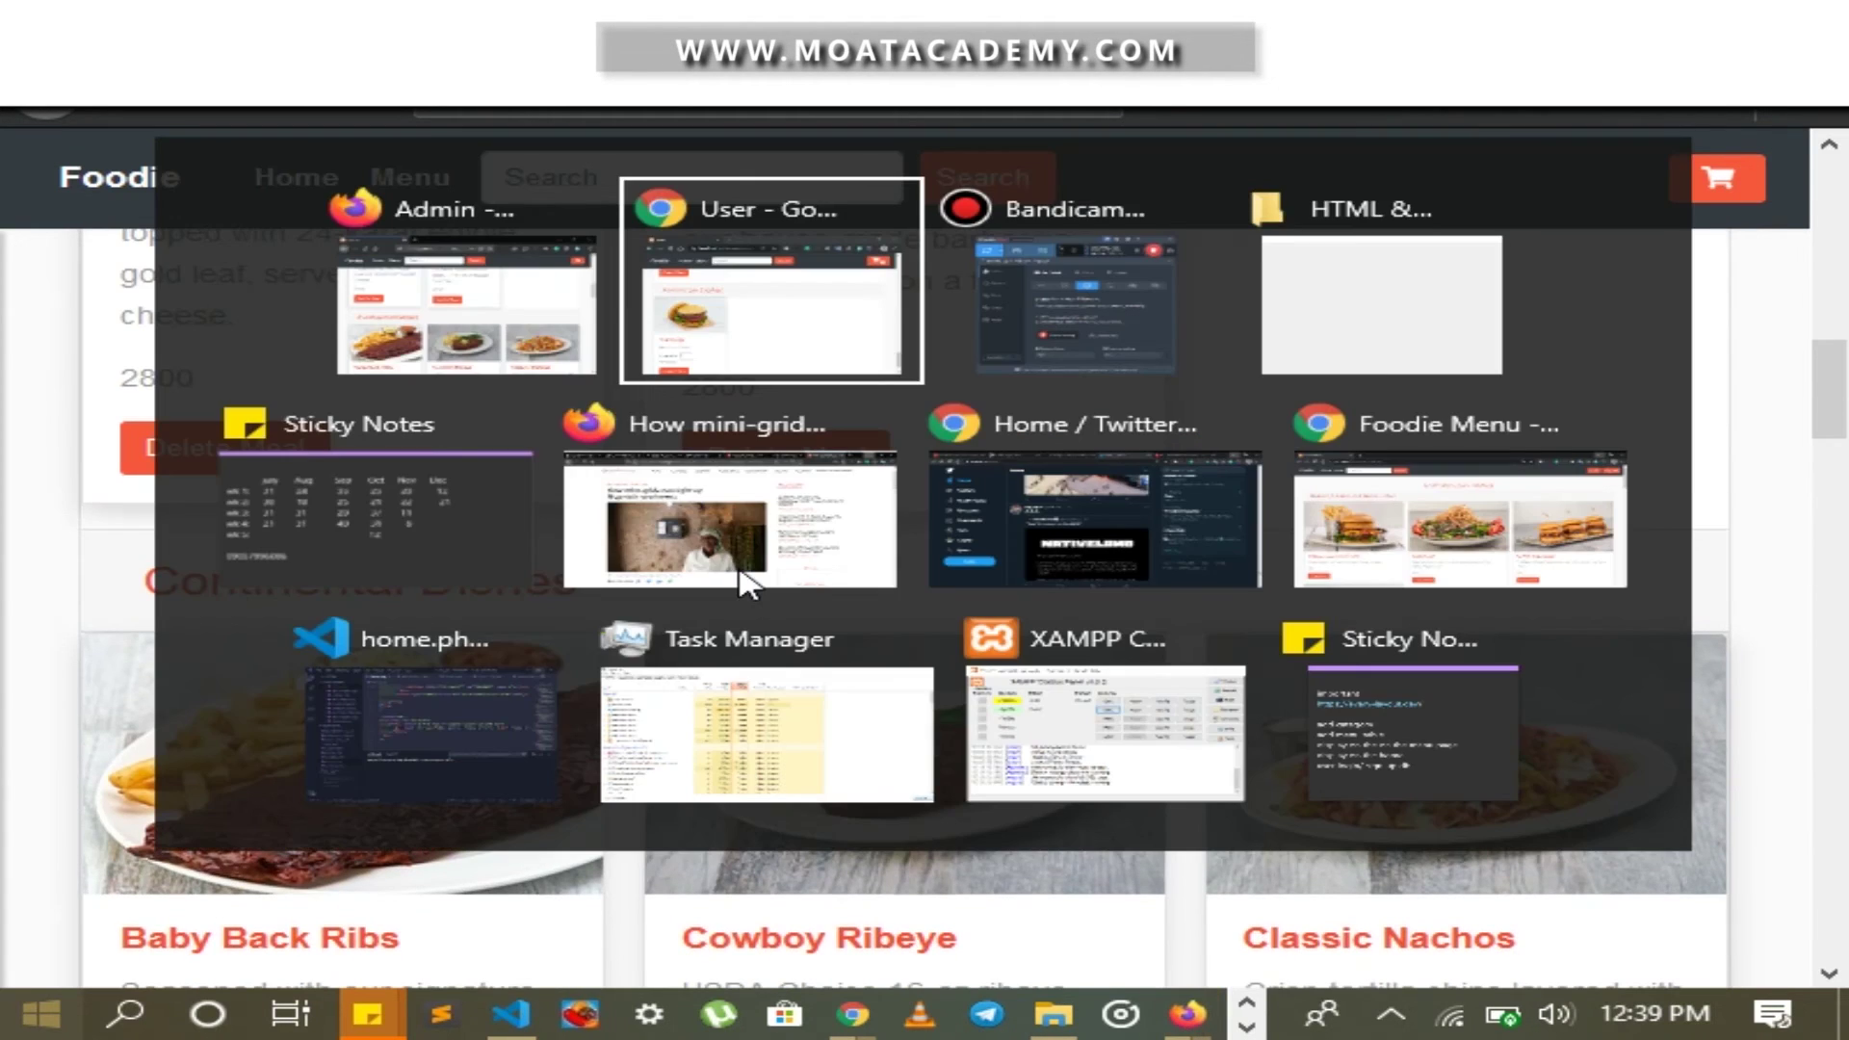
In the customer's Chrome window, open the profile sidebar and go to Edit Profile
{"action": "scroll", "coordinate": [636, 540], "scroll_direction": "down", "scroll_amount": 5}
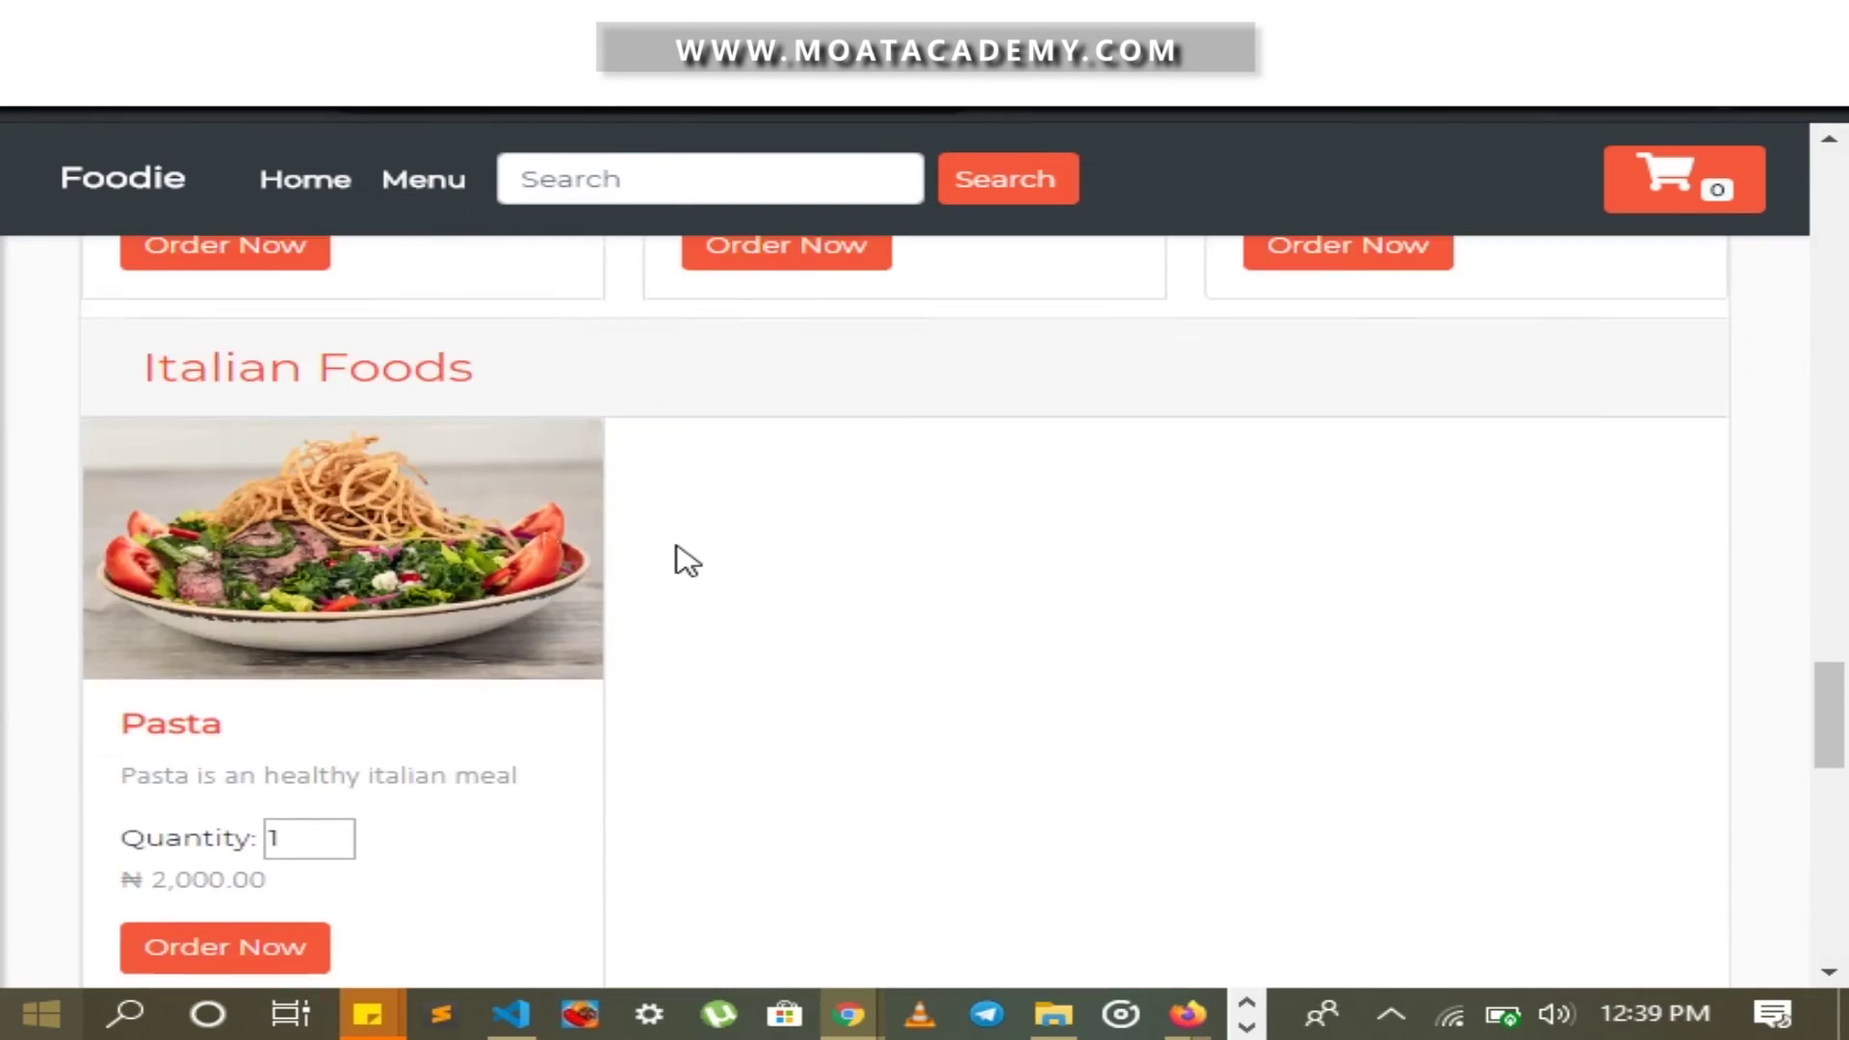
{"action": "scroll", "coordinate": [684, 558], "scroll_direction": "up", "scroll_amount": 15}
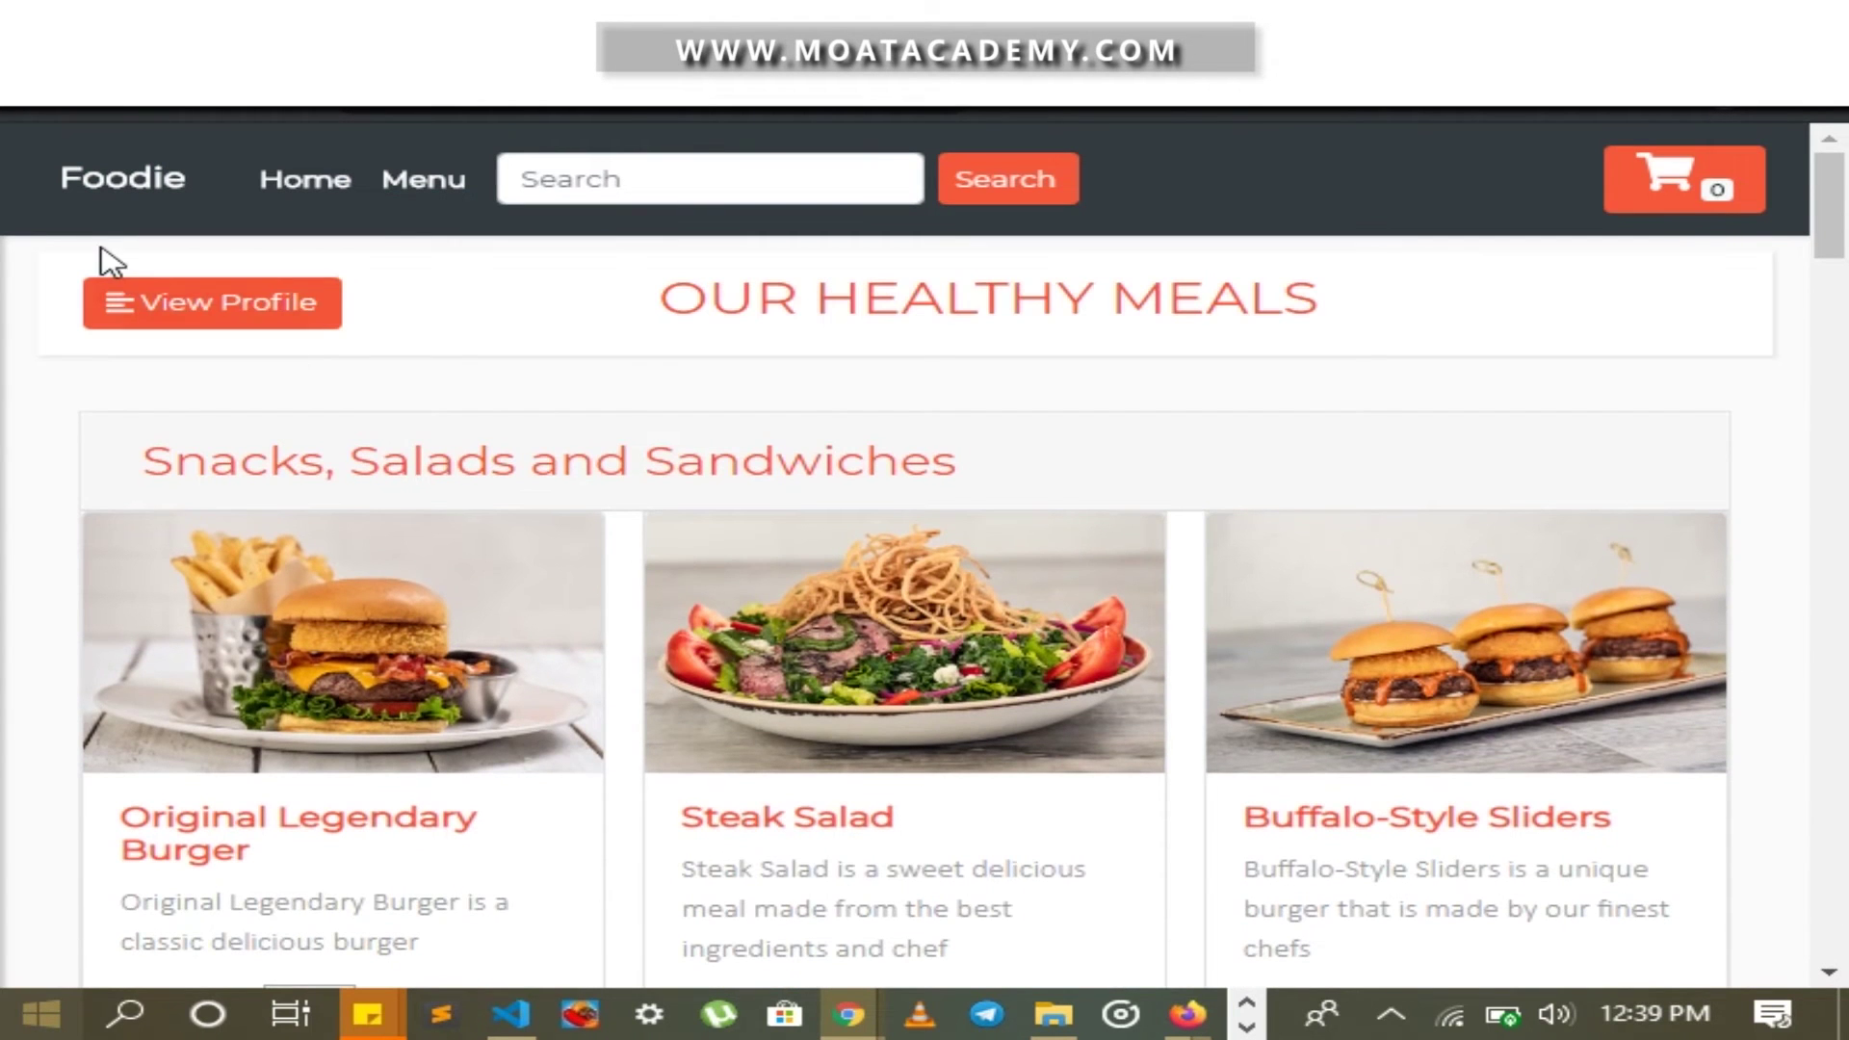
{"action": "left_click", "coordinate": [165, 301]}
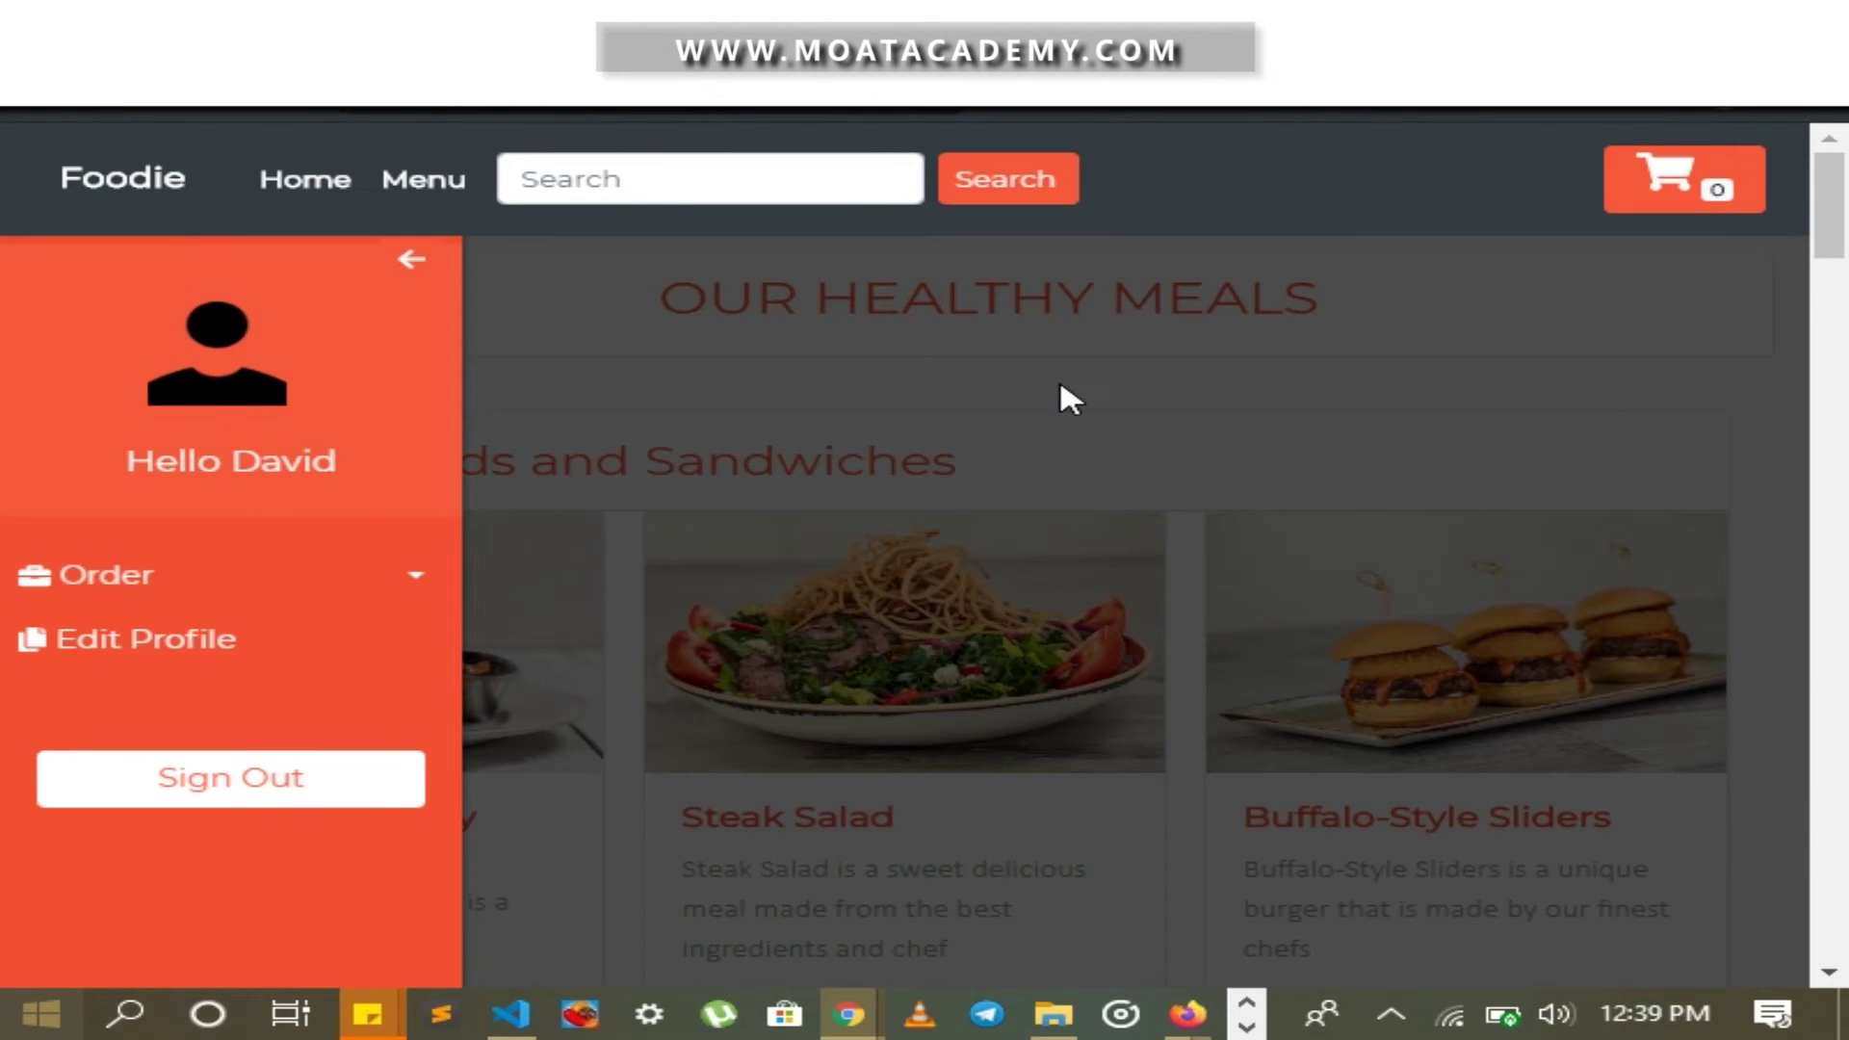
{"action": "left_click", "coordinate": [1059, 384]}
{"action": "left_click", "coordinate": [247, 298]}
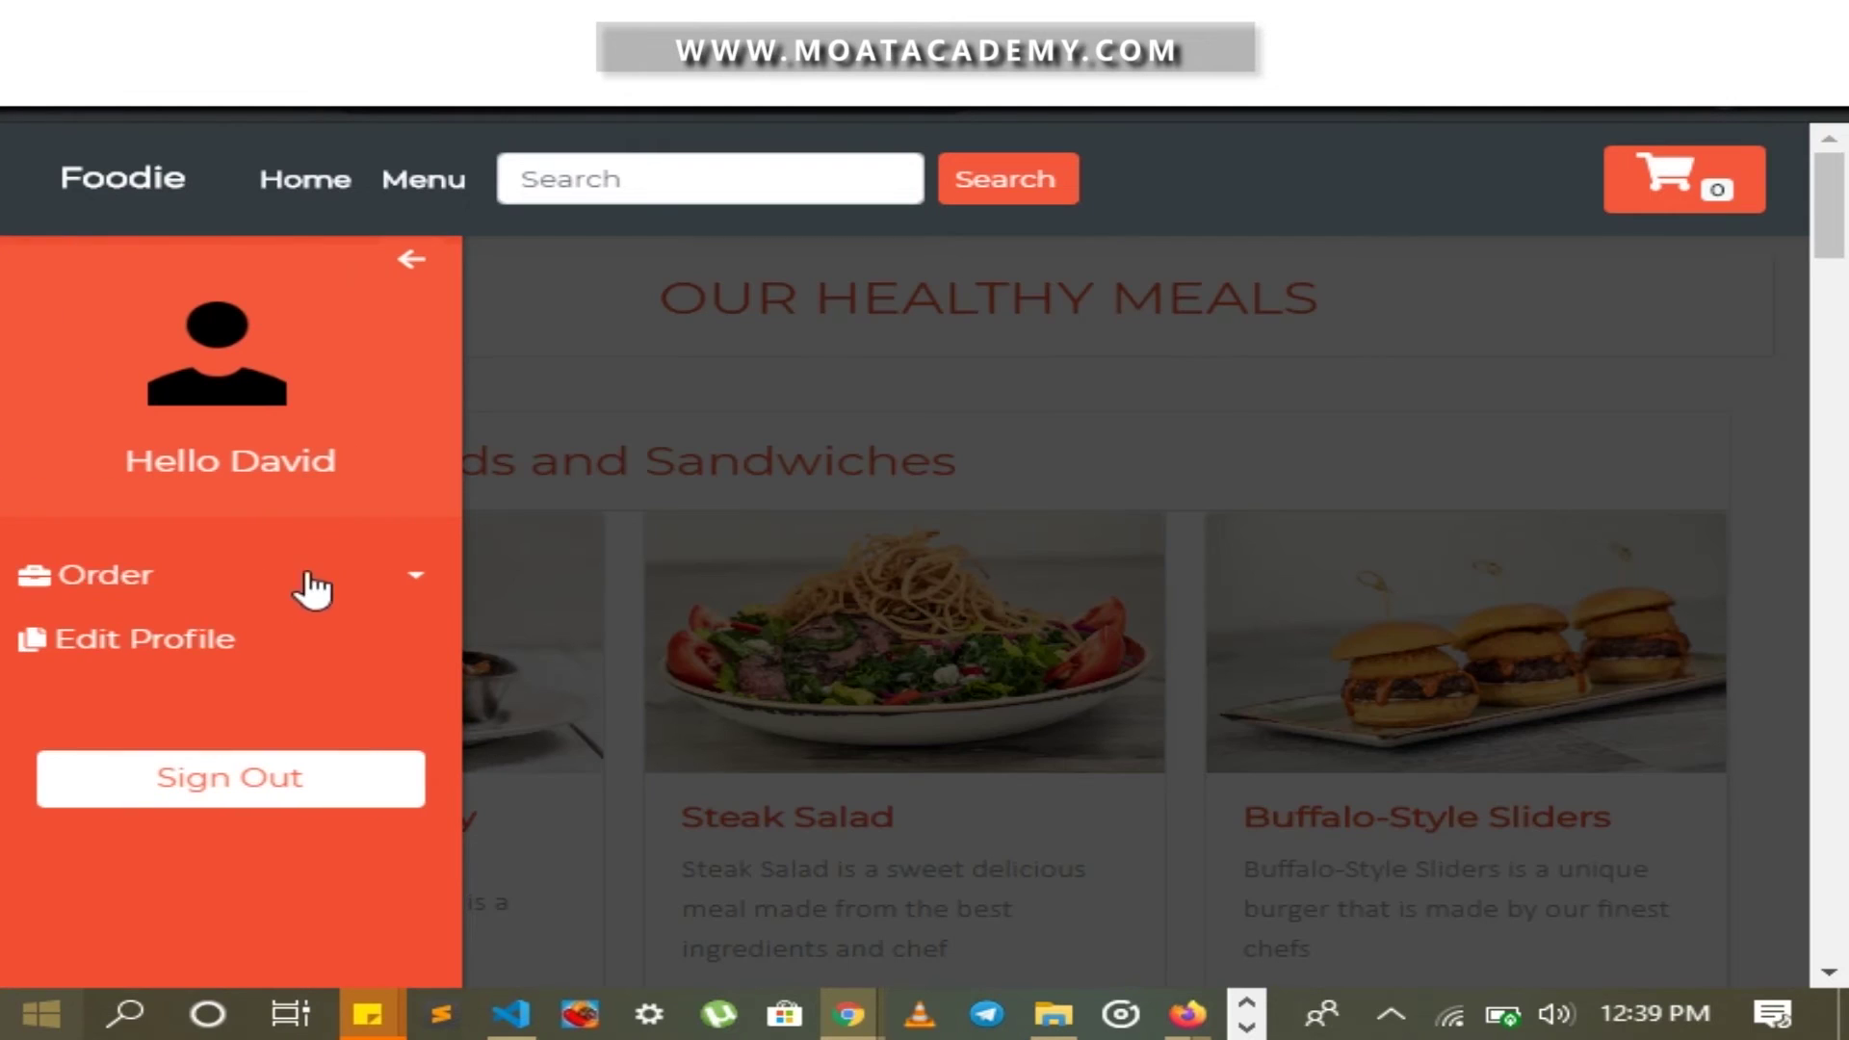
{"action": "left_click", "coordinate": [282, 651]}
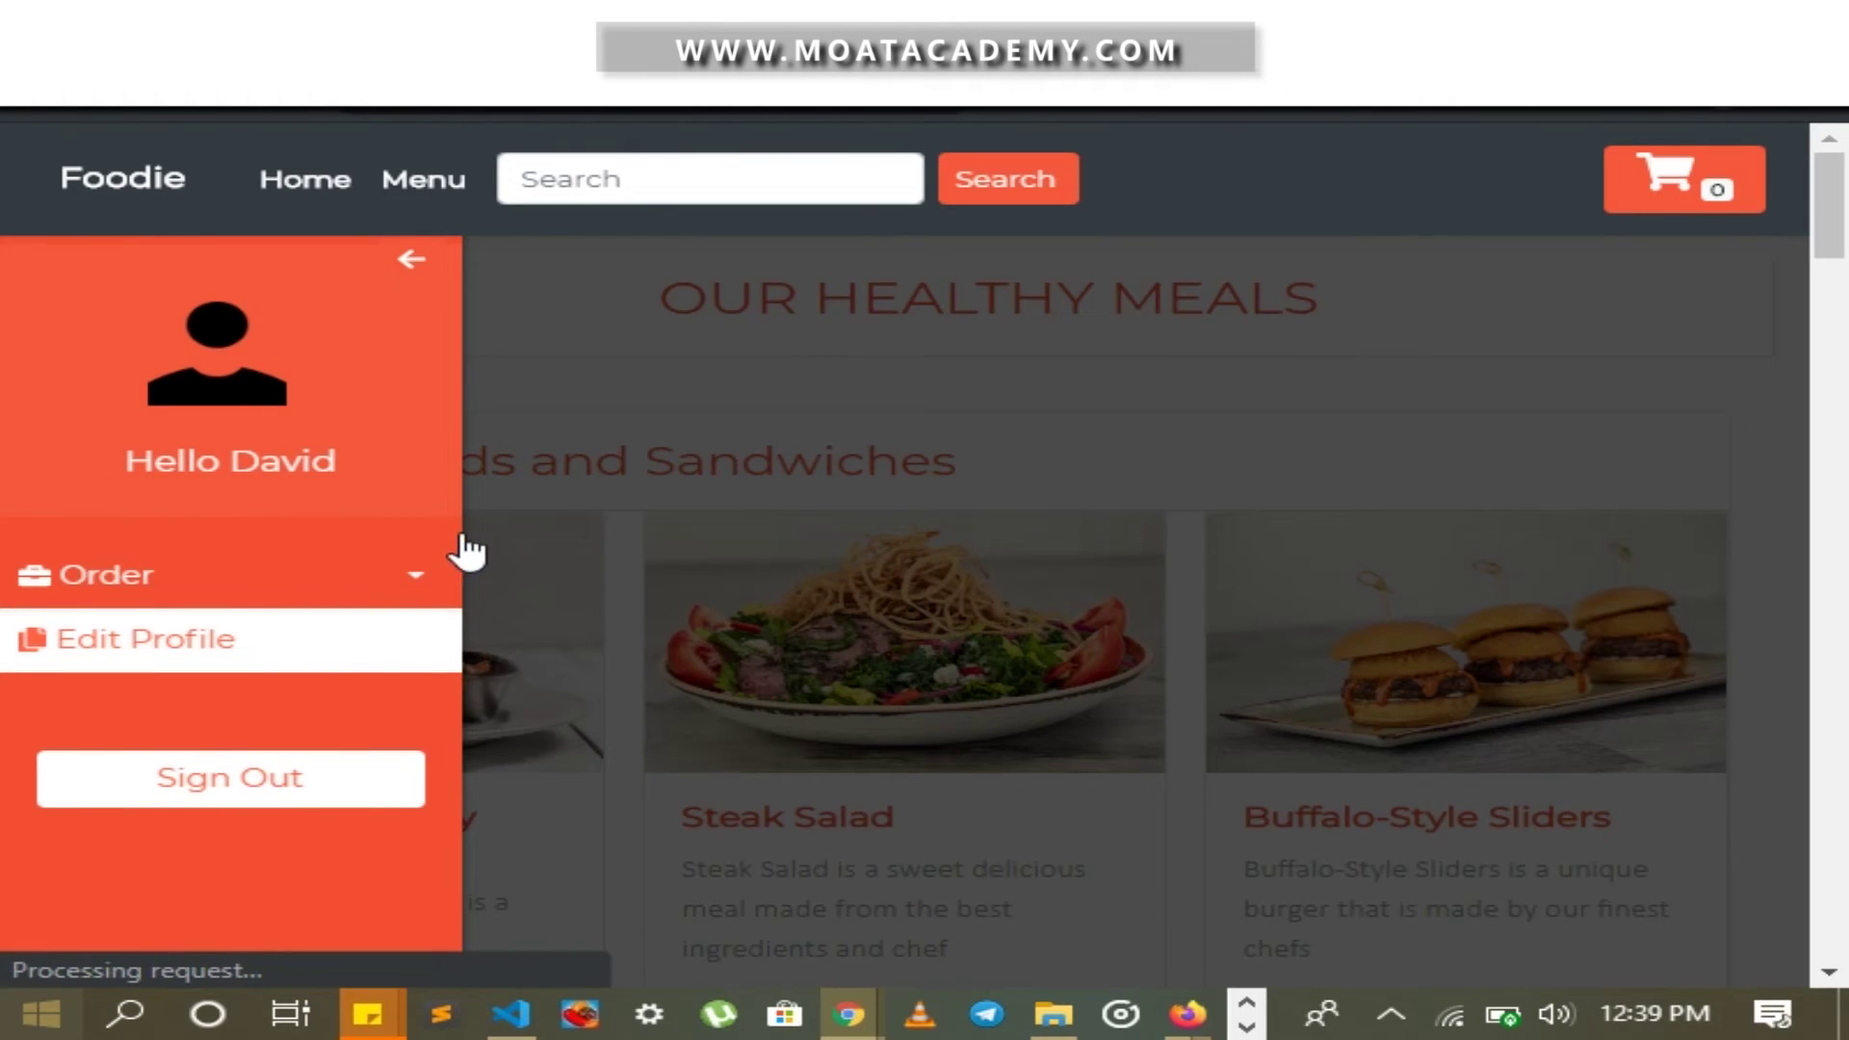
Upload me.jpg as the customer's profile picture and save the profile changes
{"action": "scroll", "coordinate": [481, 534], "scroll_direction": "down", "scroll_amount": 3}
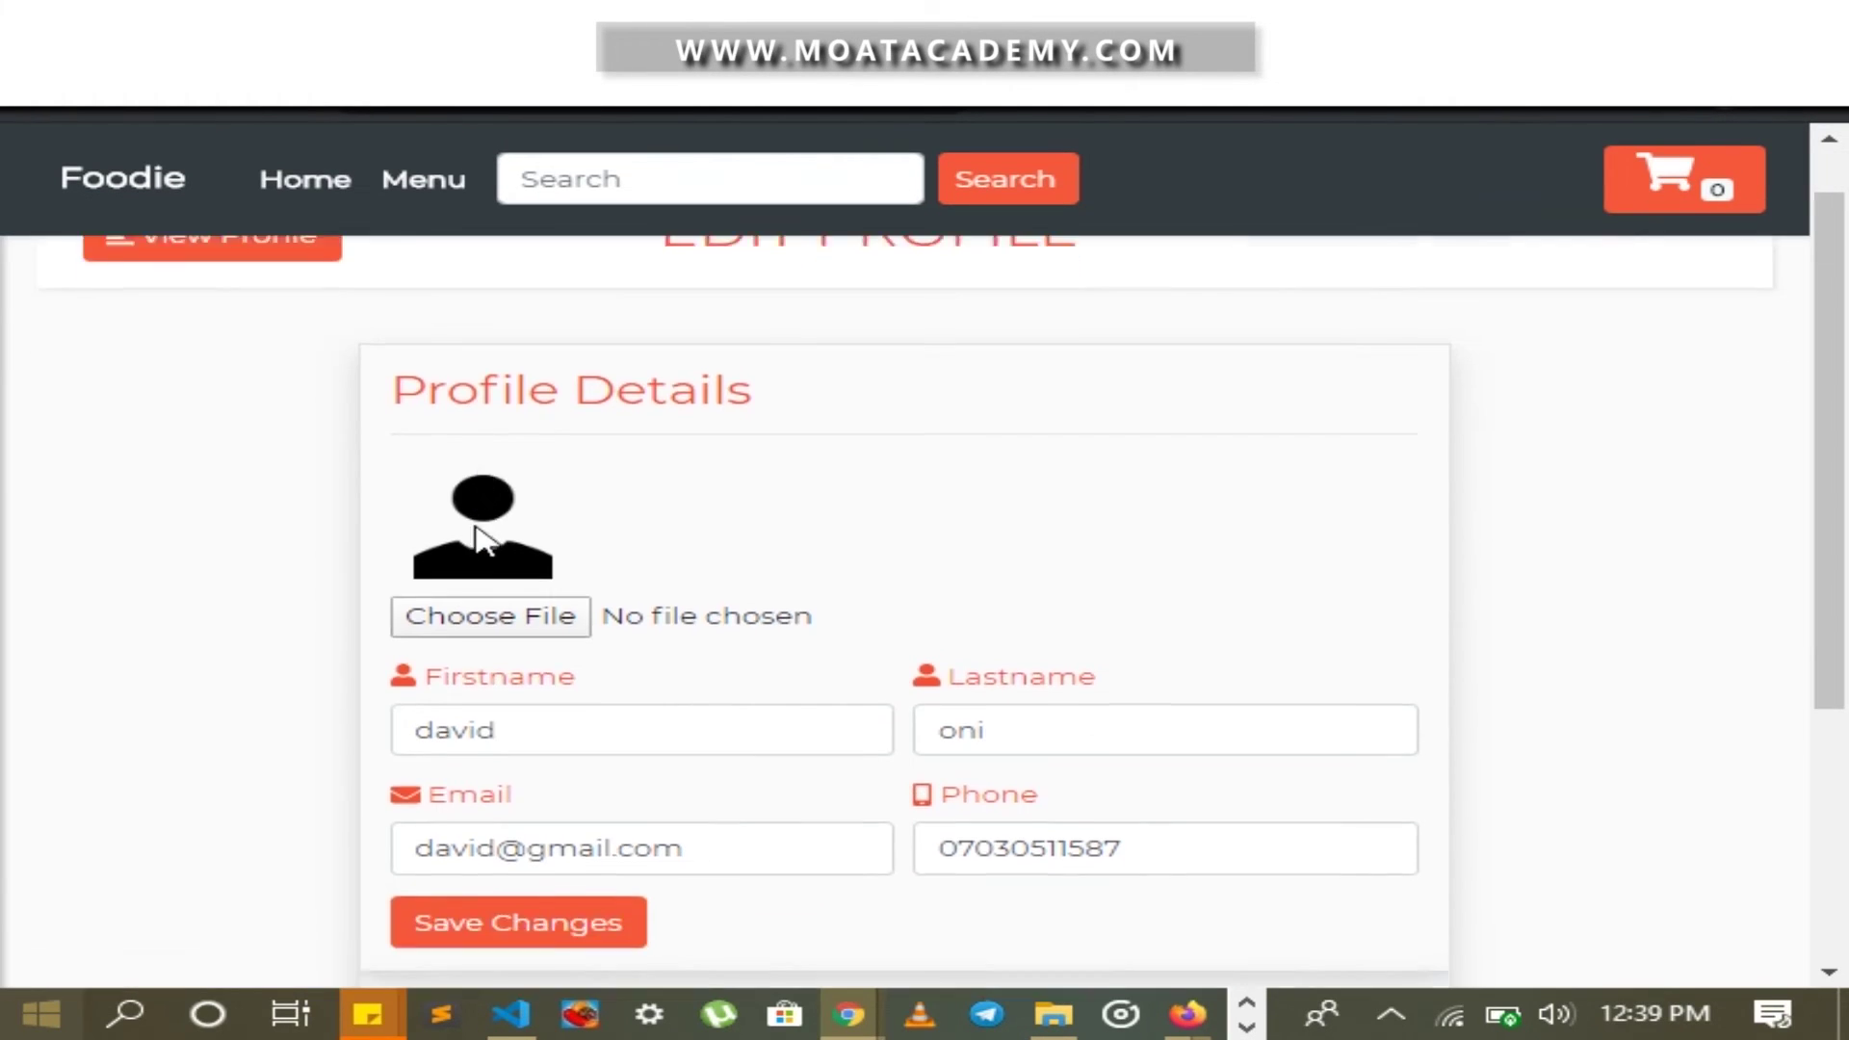
{"action": "scroll", "coordinate": [536, 419], "scroll_direction": "up", "scroll_amount": 2}
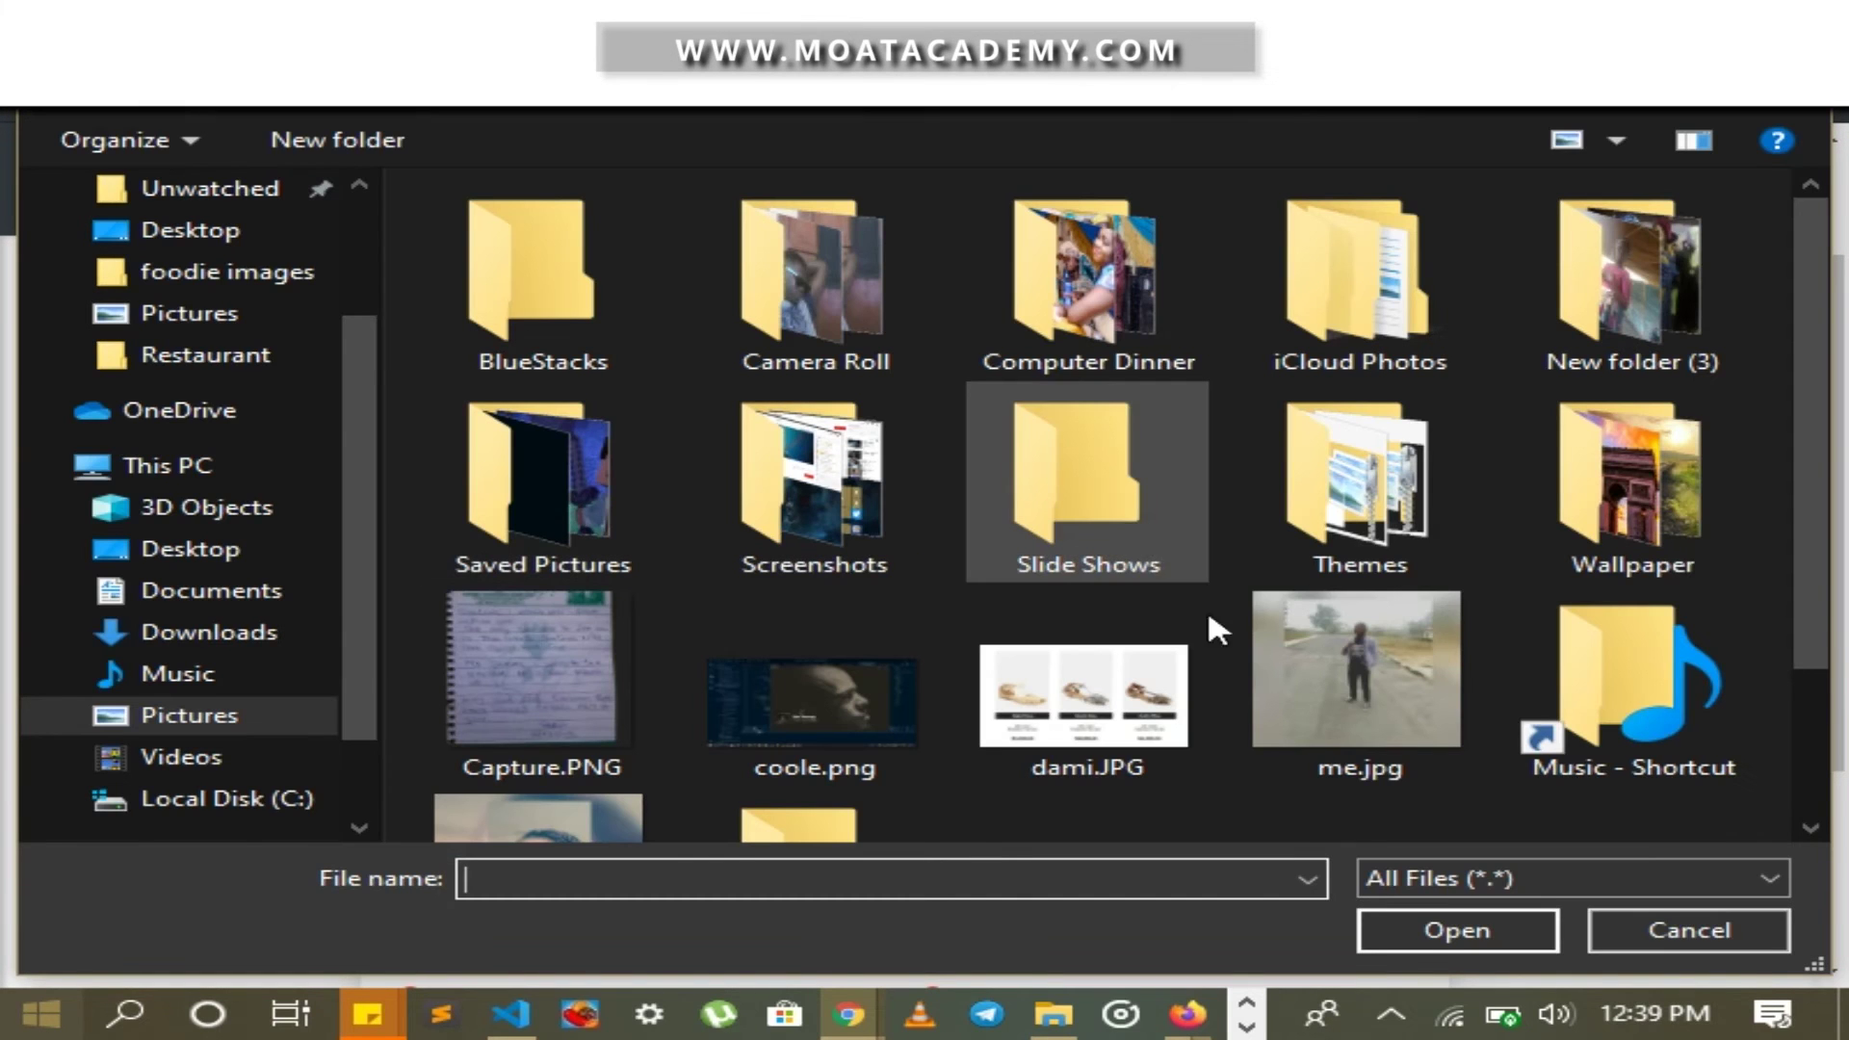
{"action": "double_click", "coordinate": [1402, 681]}
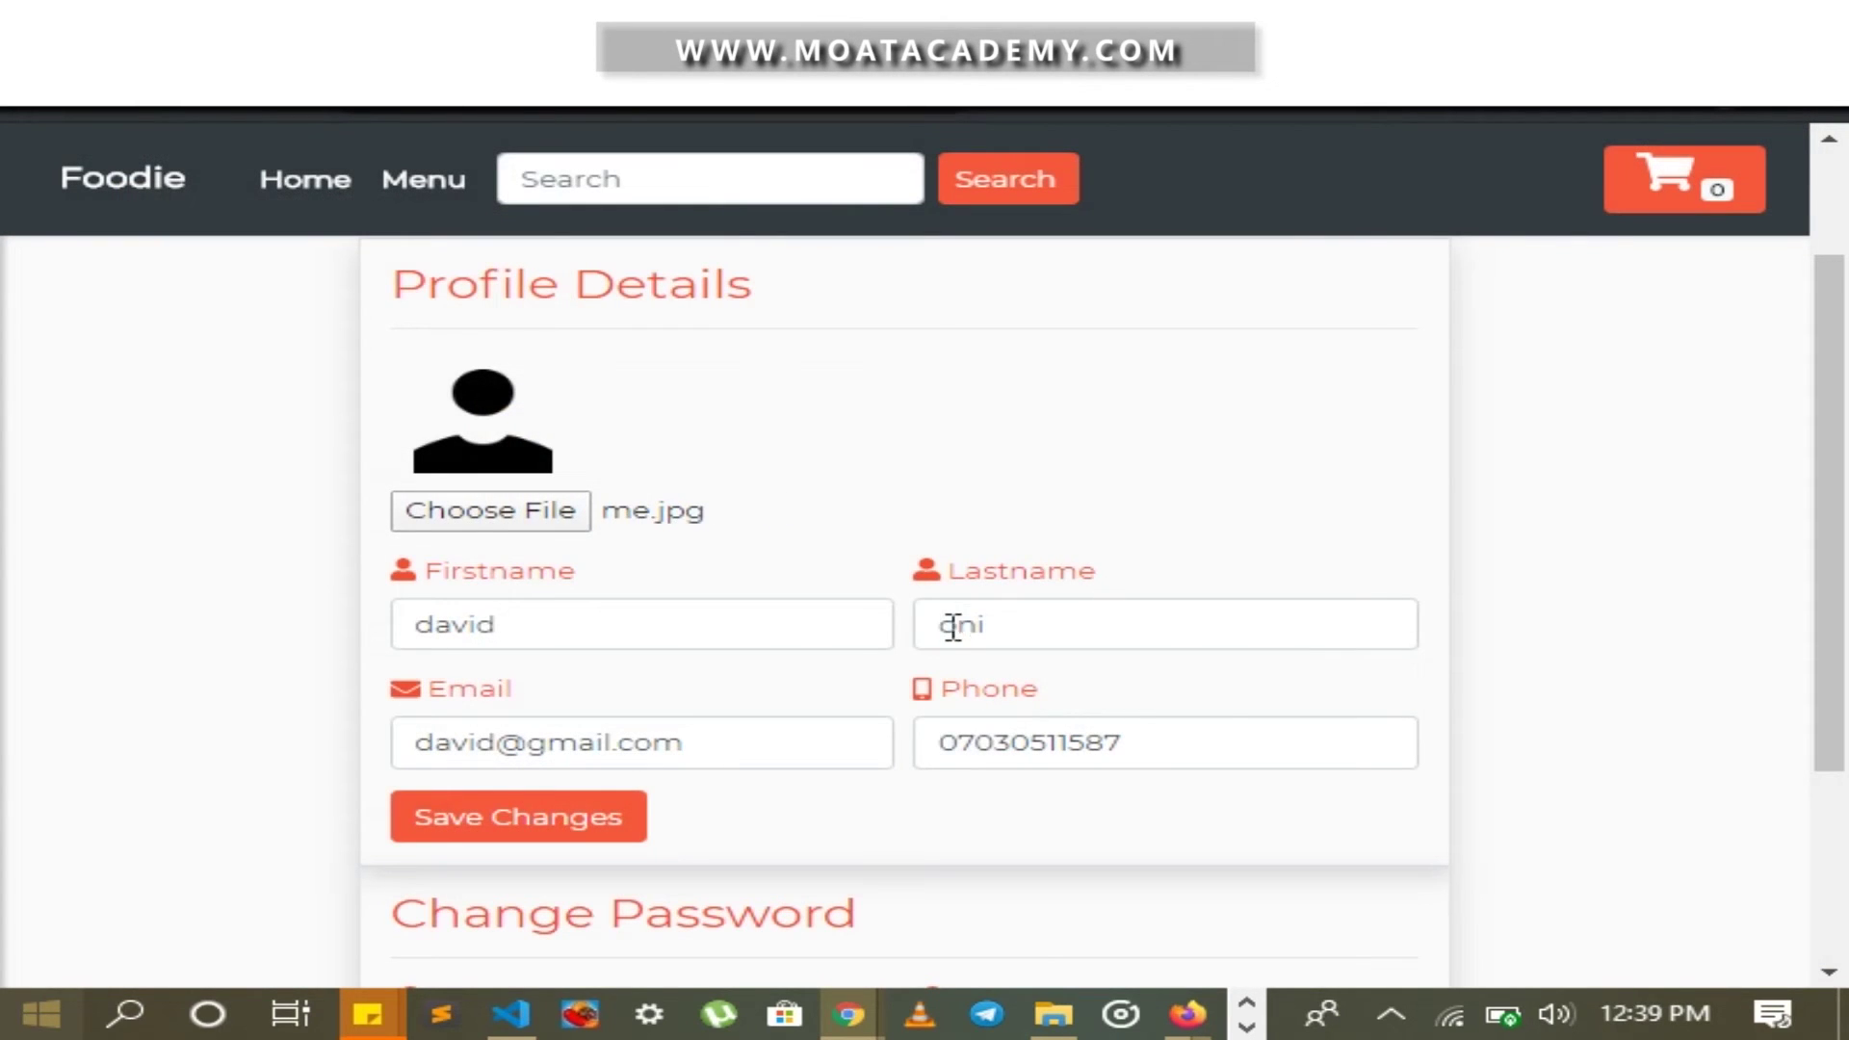
{"action": "left_click", "coordinate": [639, 825]}
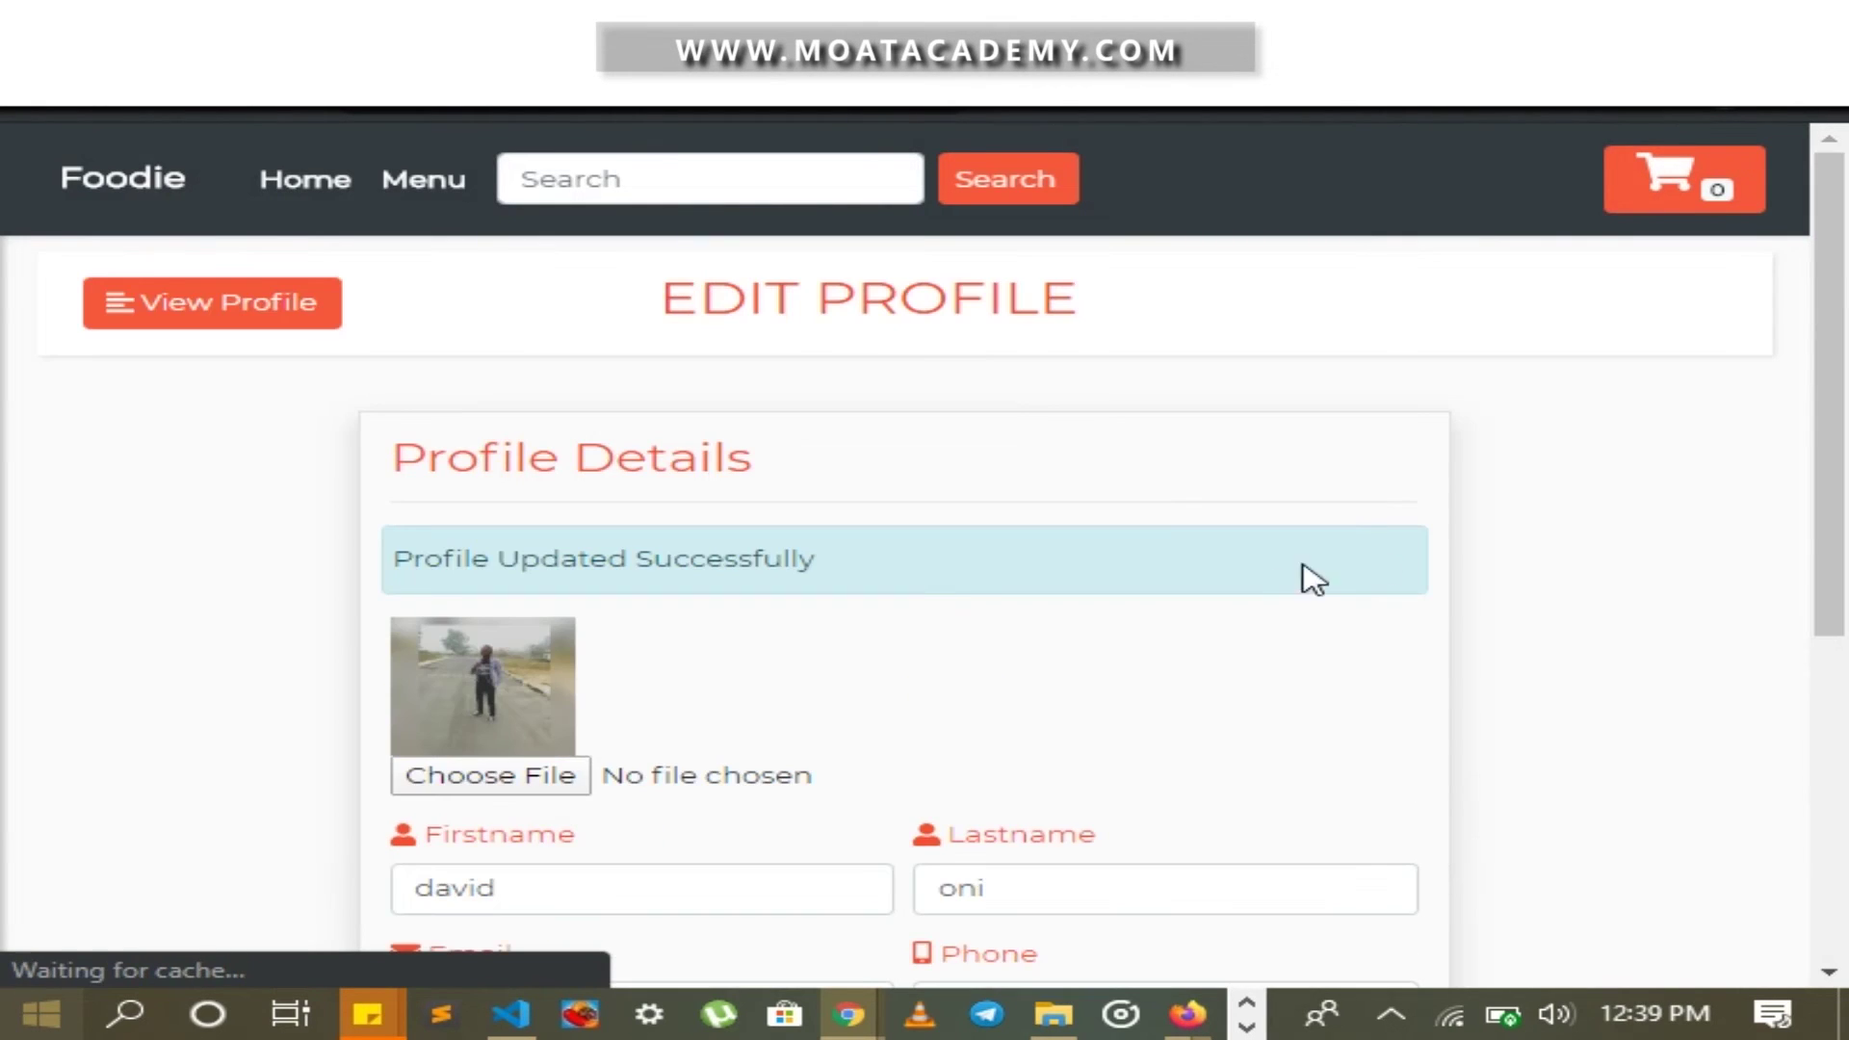
{"action": "scroll", "coordinate": [963, 501], "scroll_direction": "up", "scroll_amount": 2}
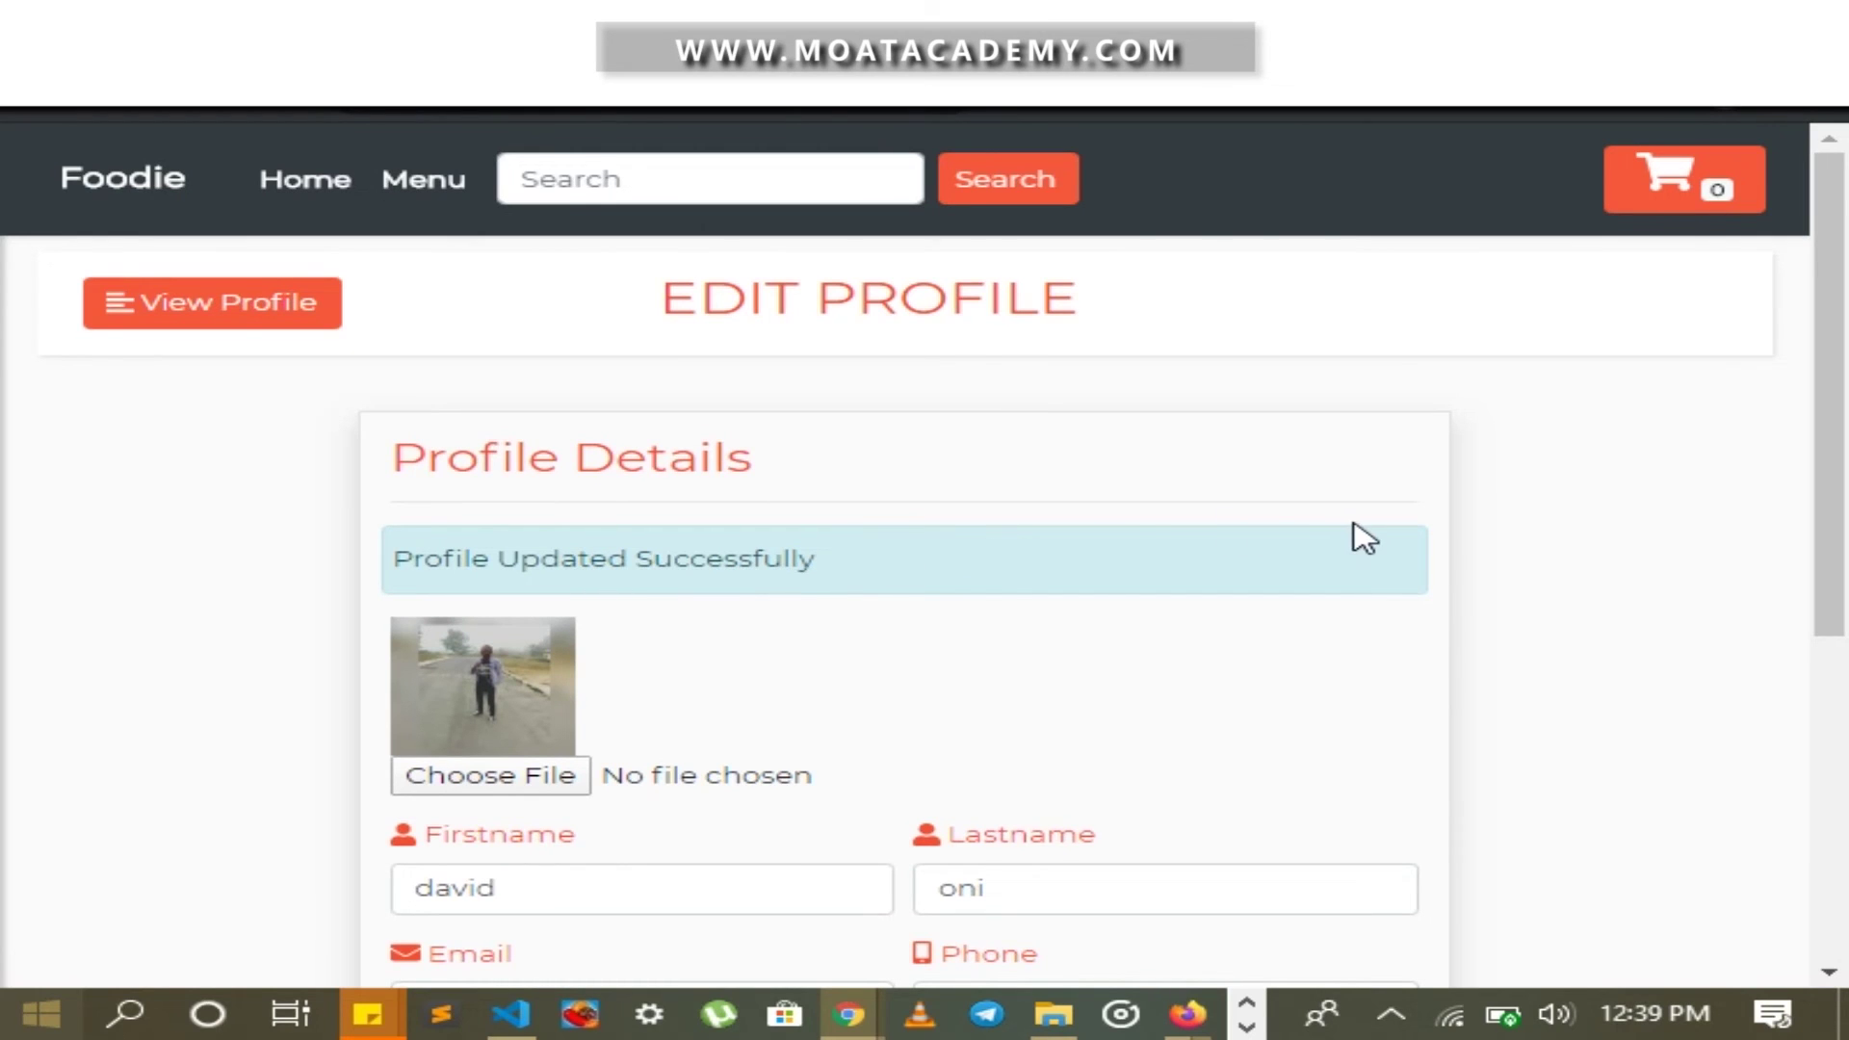
{"action": "scroll", "coordinate": [516, 697], "scroll_direction": "down", "scroll_amount": 2}
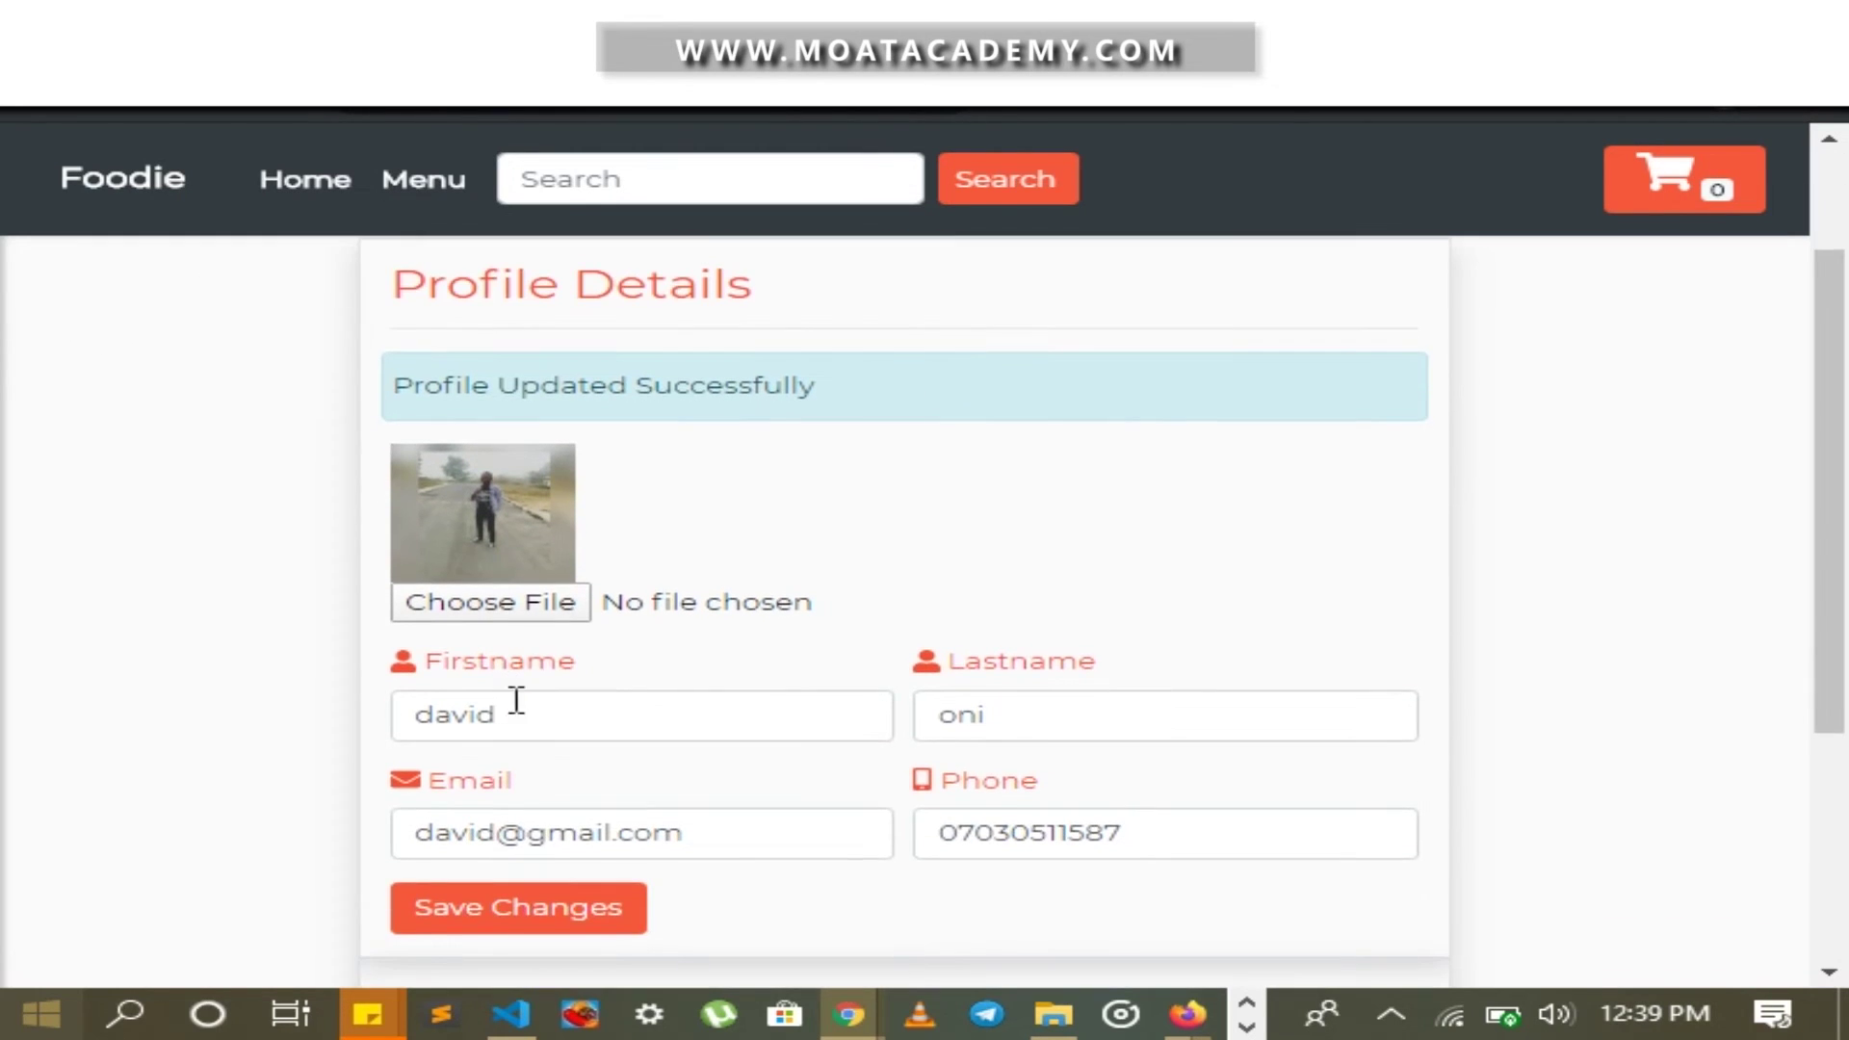
{"action": "scroll", "coordinate": [562, 554], "scroll_direction": "up", "scroll_amount": 1}
{"action": "scroll", "coordinate": [561, 554], "scroll_direction": "up", "scroll_amount": 1}
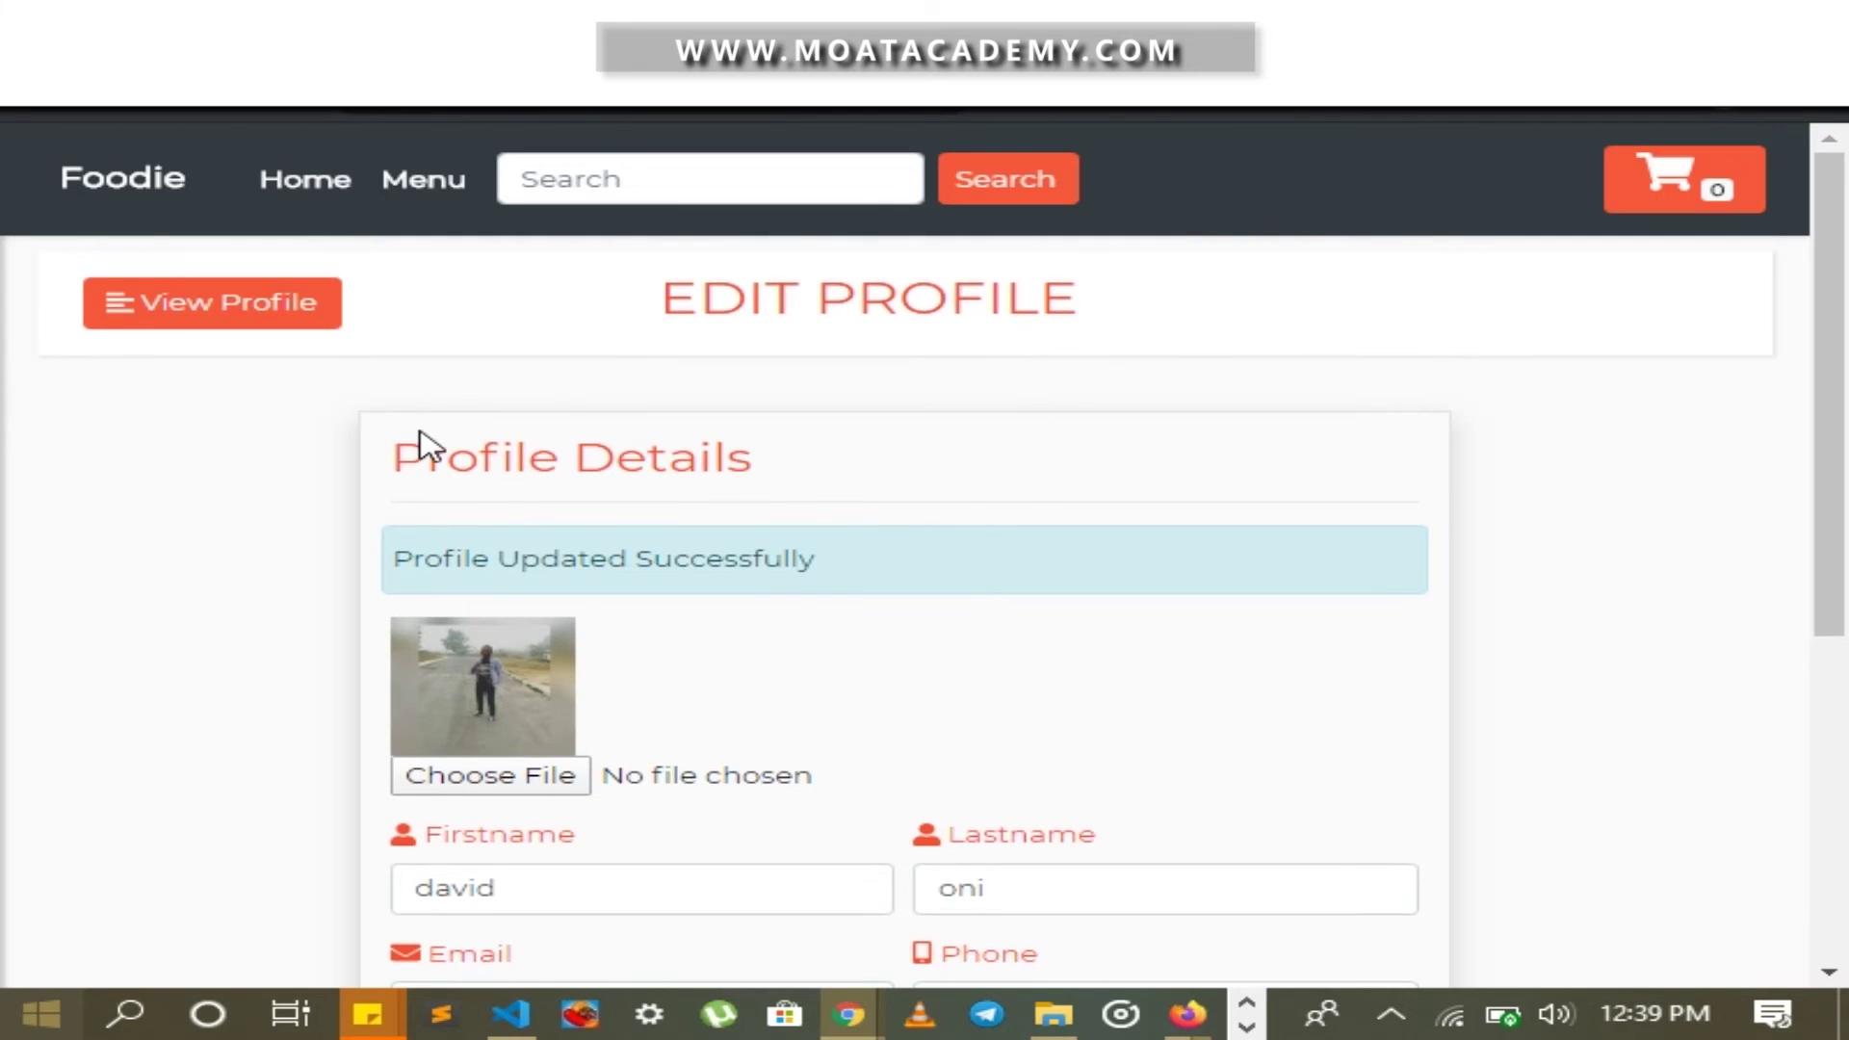
Check the new photo in the profile sidebar, expand Order, then return to Our Healthy Meals
{"action": "left_click", "coordinate": [280, 301]}
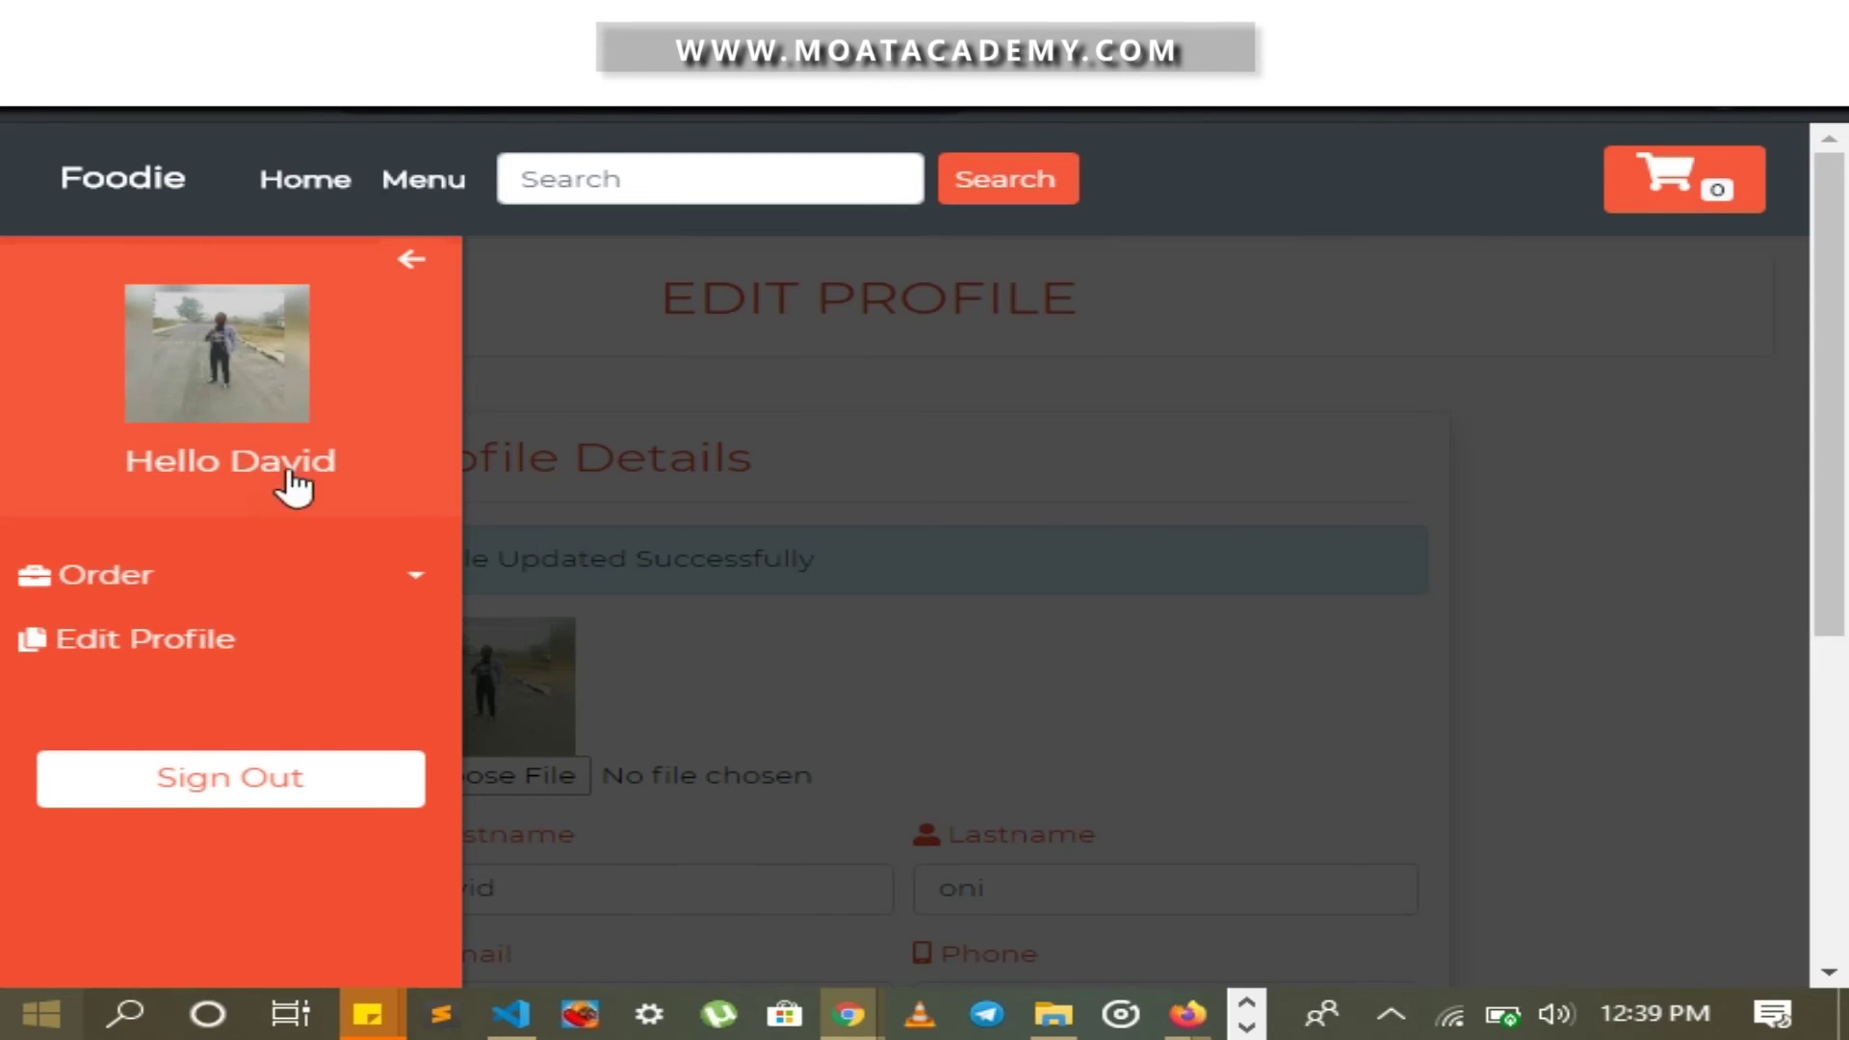
{"action": "left_click", "coordinate": [315, 600]}
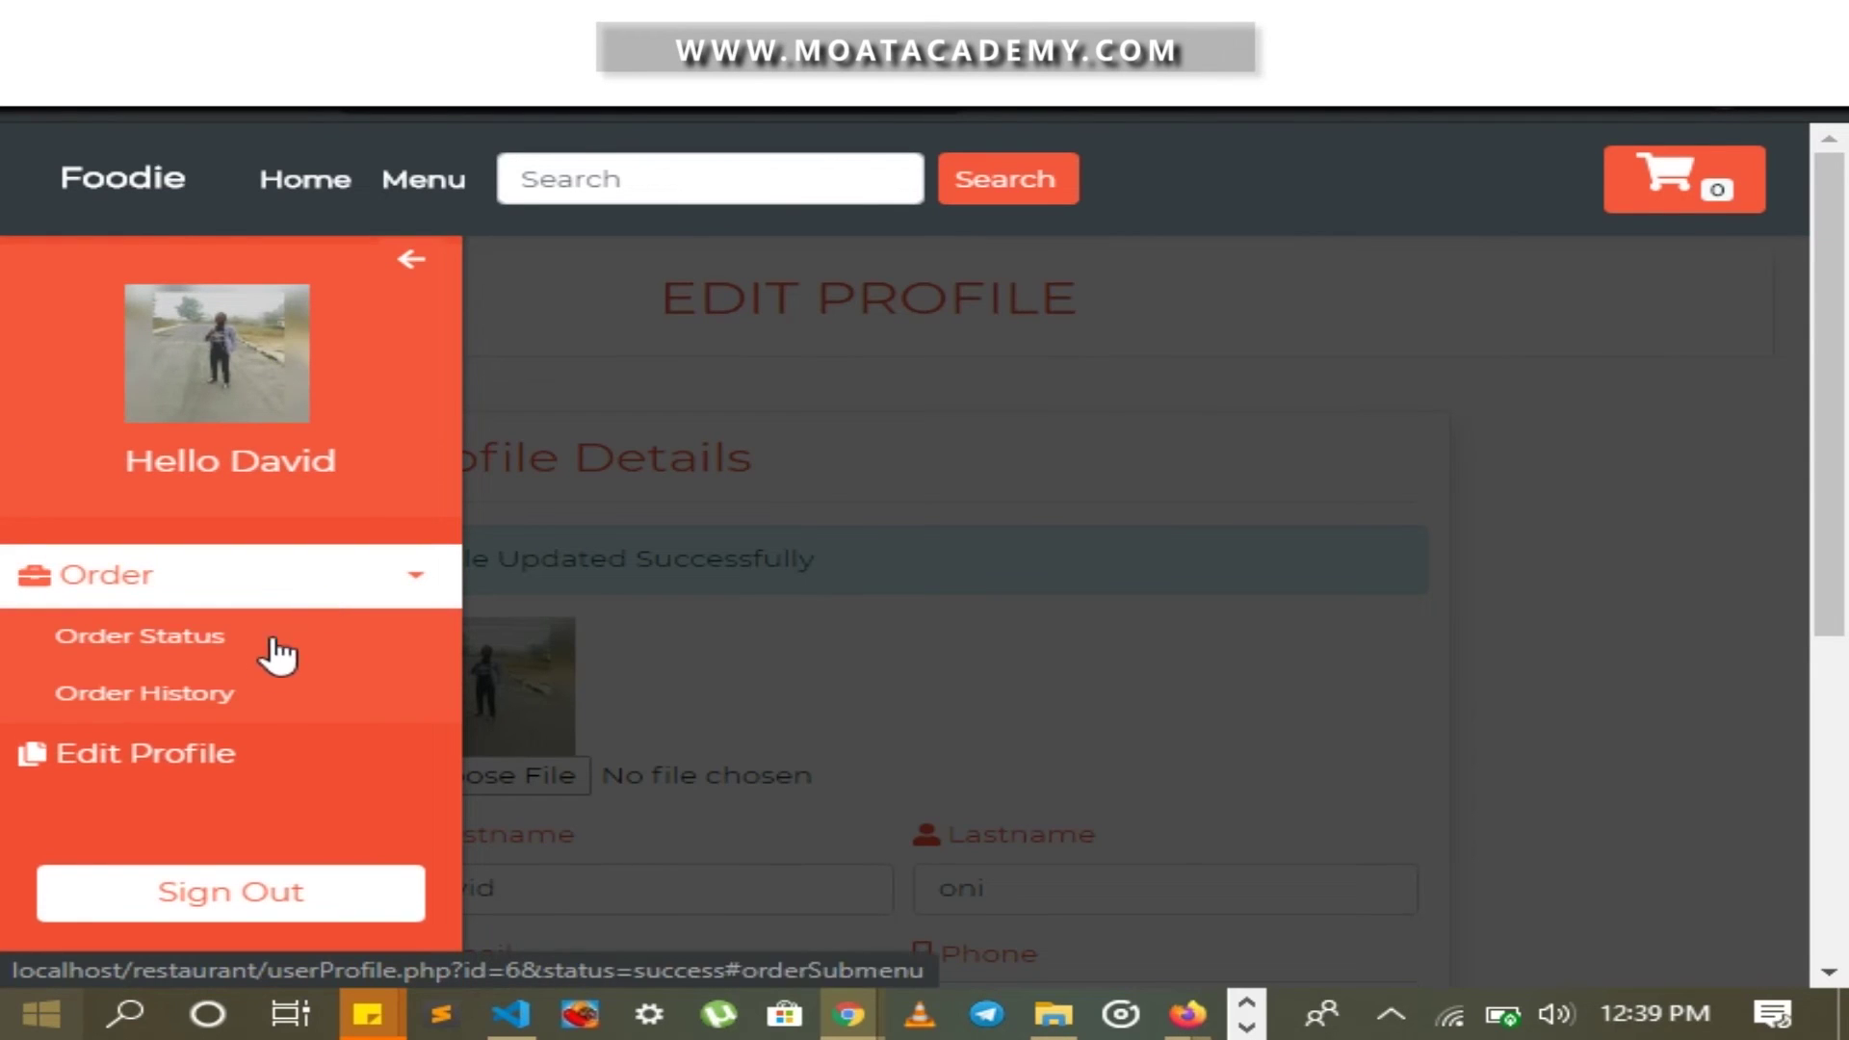
{"action": "left_click", "coordinate": [229, 464]}
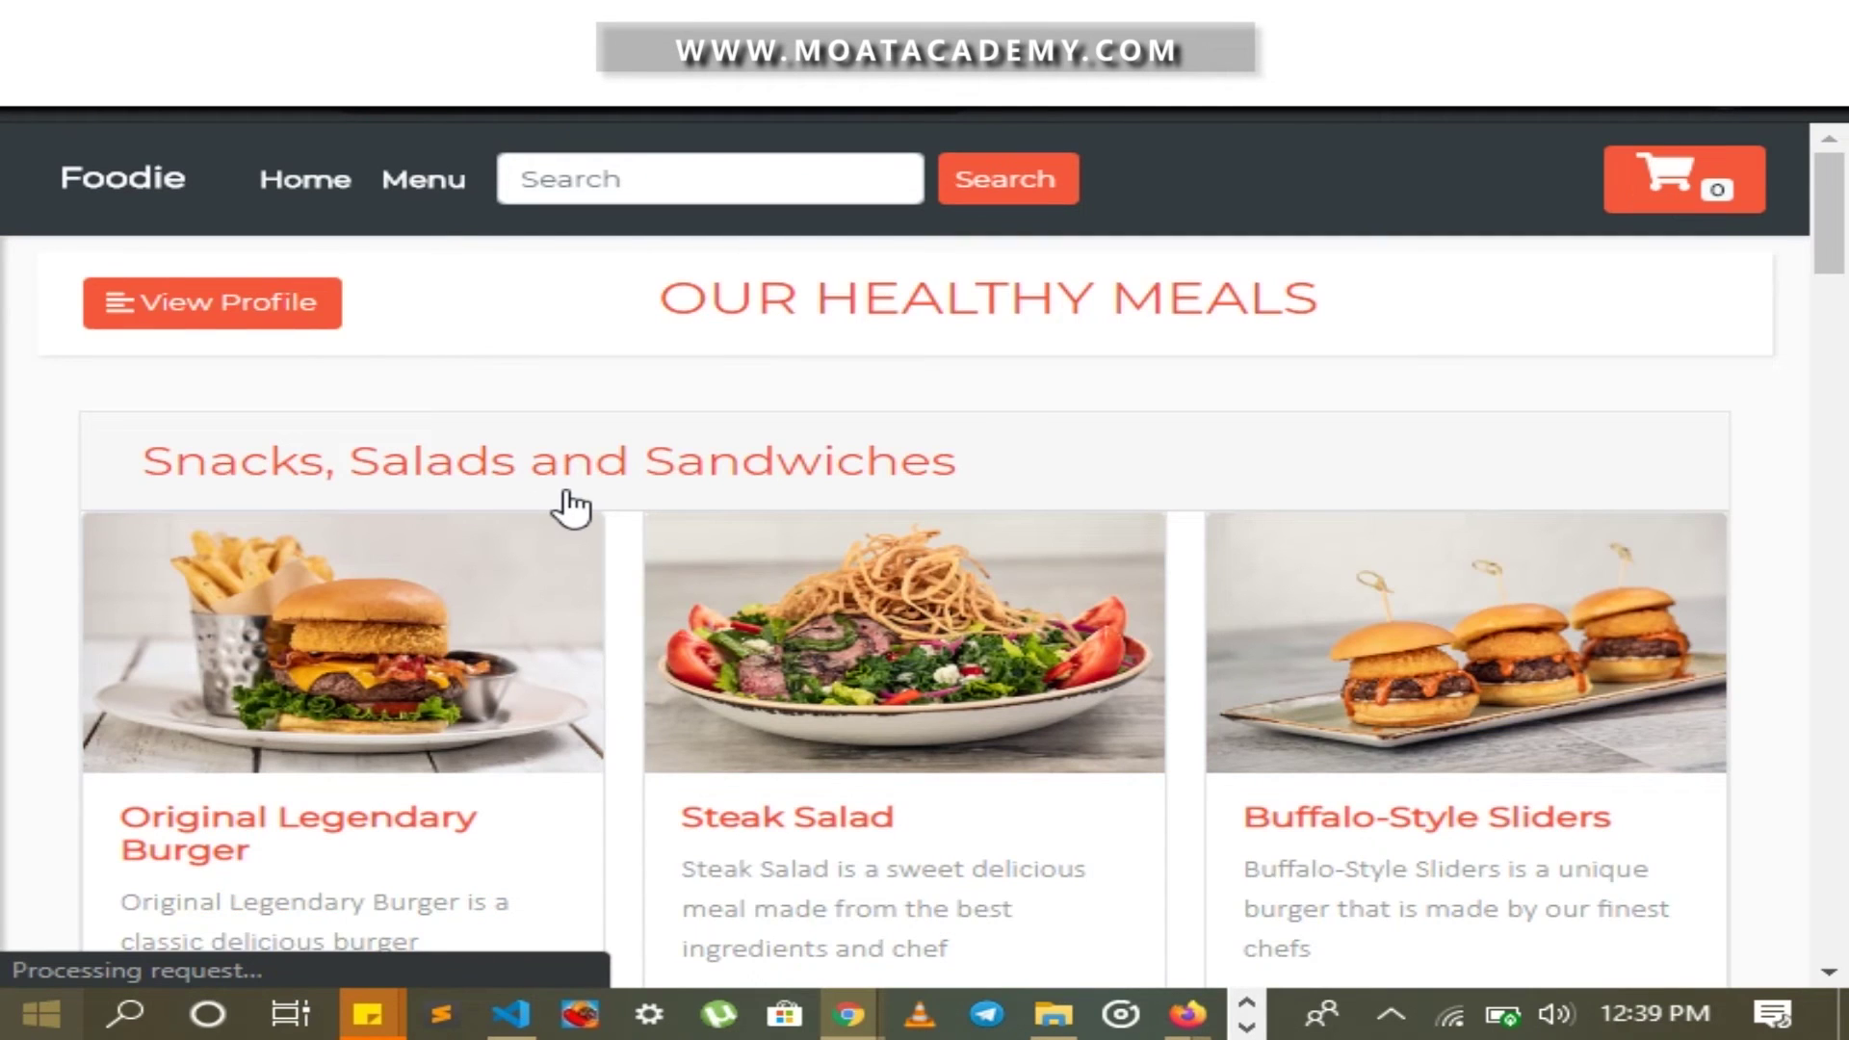
{"action": "scroll", "coordinate": [576, 507], "scroll_direction": "down", "scroll_amount": 2}
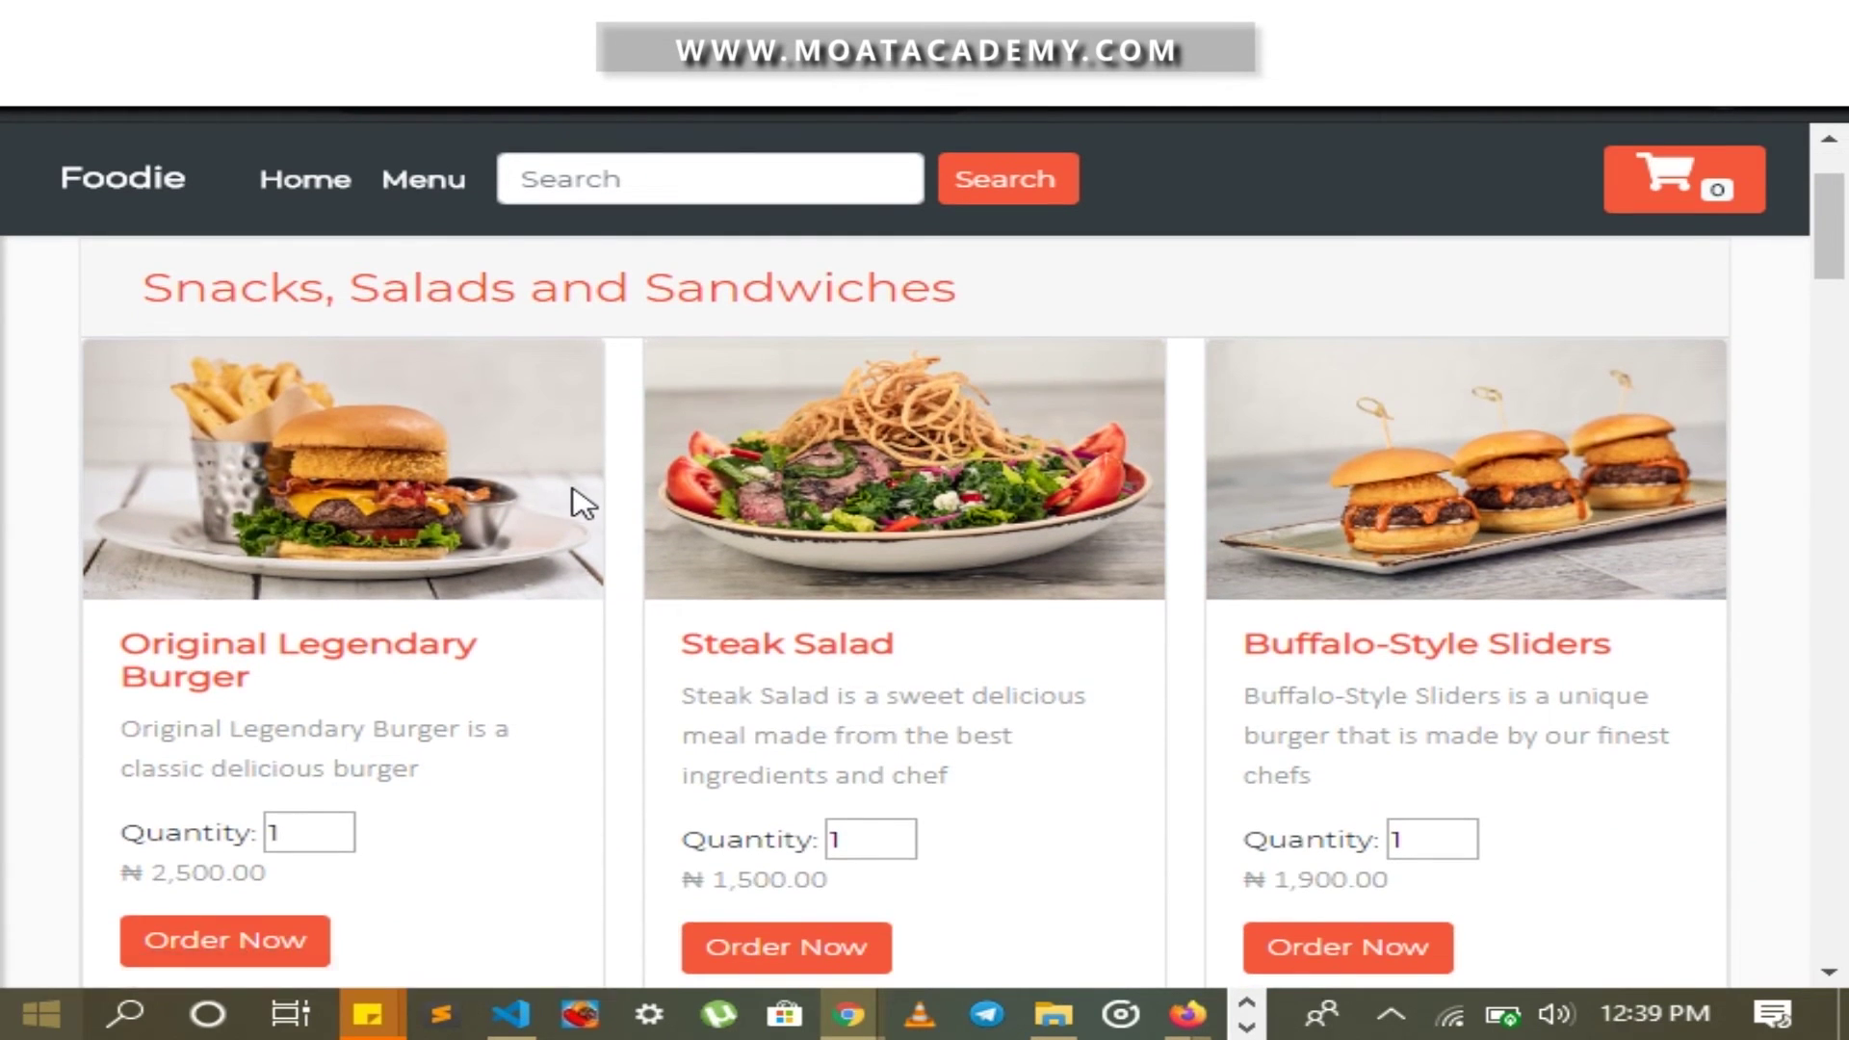
Add the Original Legendary Burger and the Steak Salad to the cart
{"action": "scroll", "coordinate": [578, 500], "scroll_direction": "down", "scroll_amount": 4}
{"action": "scroll", "coordinate": [578, 500], "scroll_direction": "up", "scroll_amount": 4}
{"action": "scroll", "coordinate": [520, 507], "scroll_direction": "down", "scroll_amount": 4}
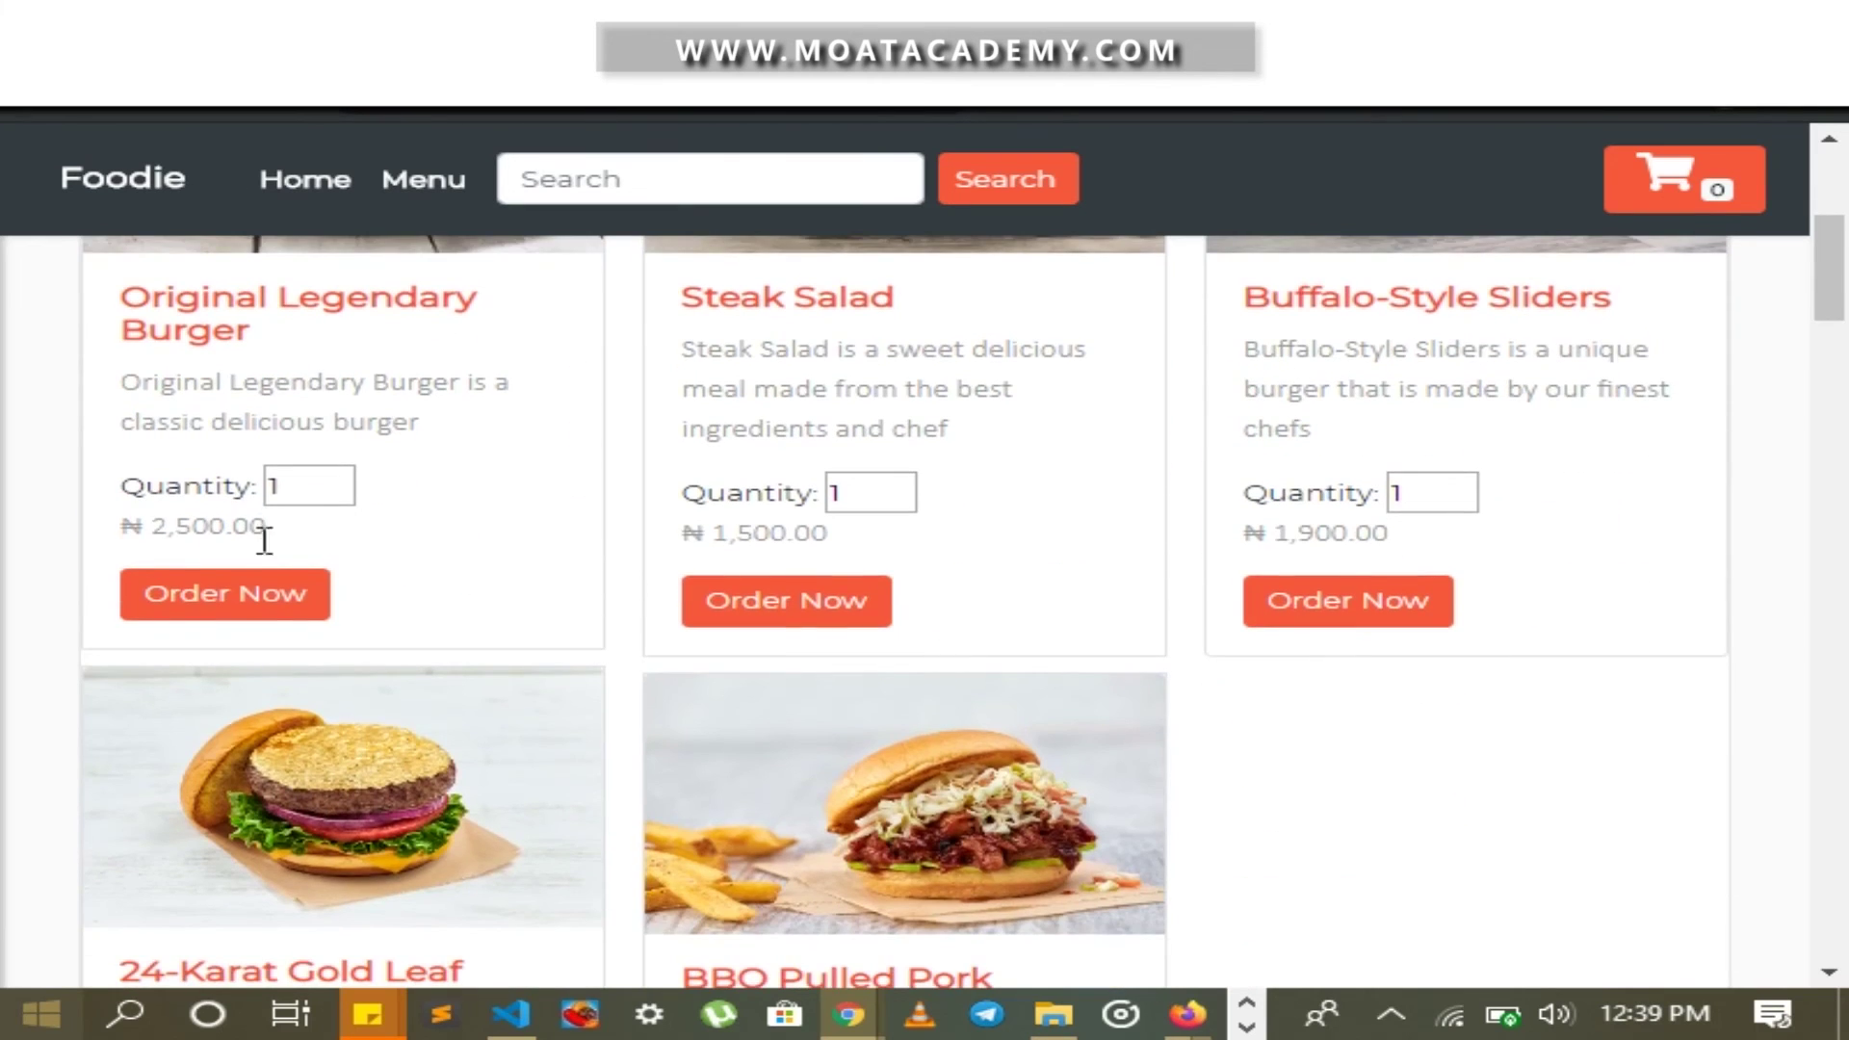
{"action": "left_click", "coordinate": [275, 605]}
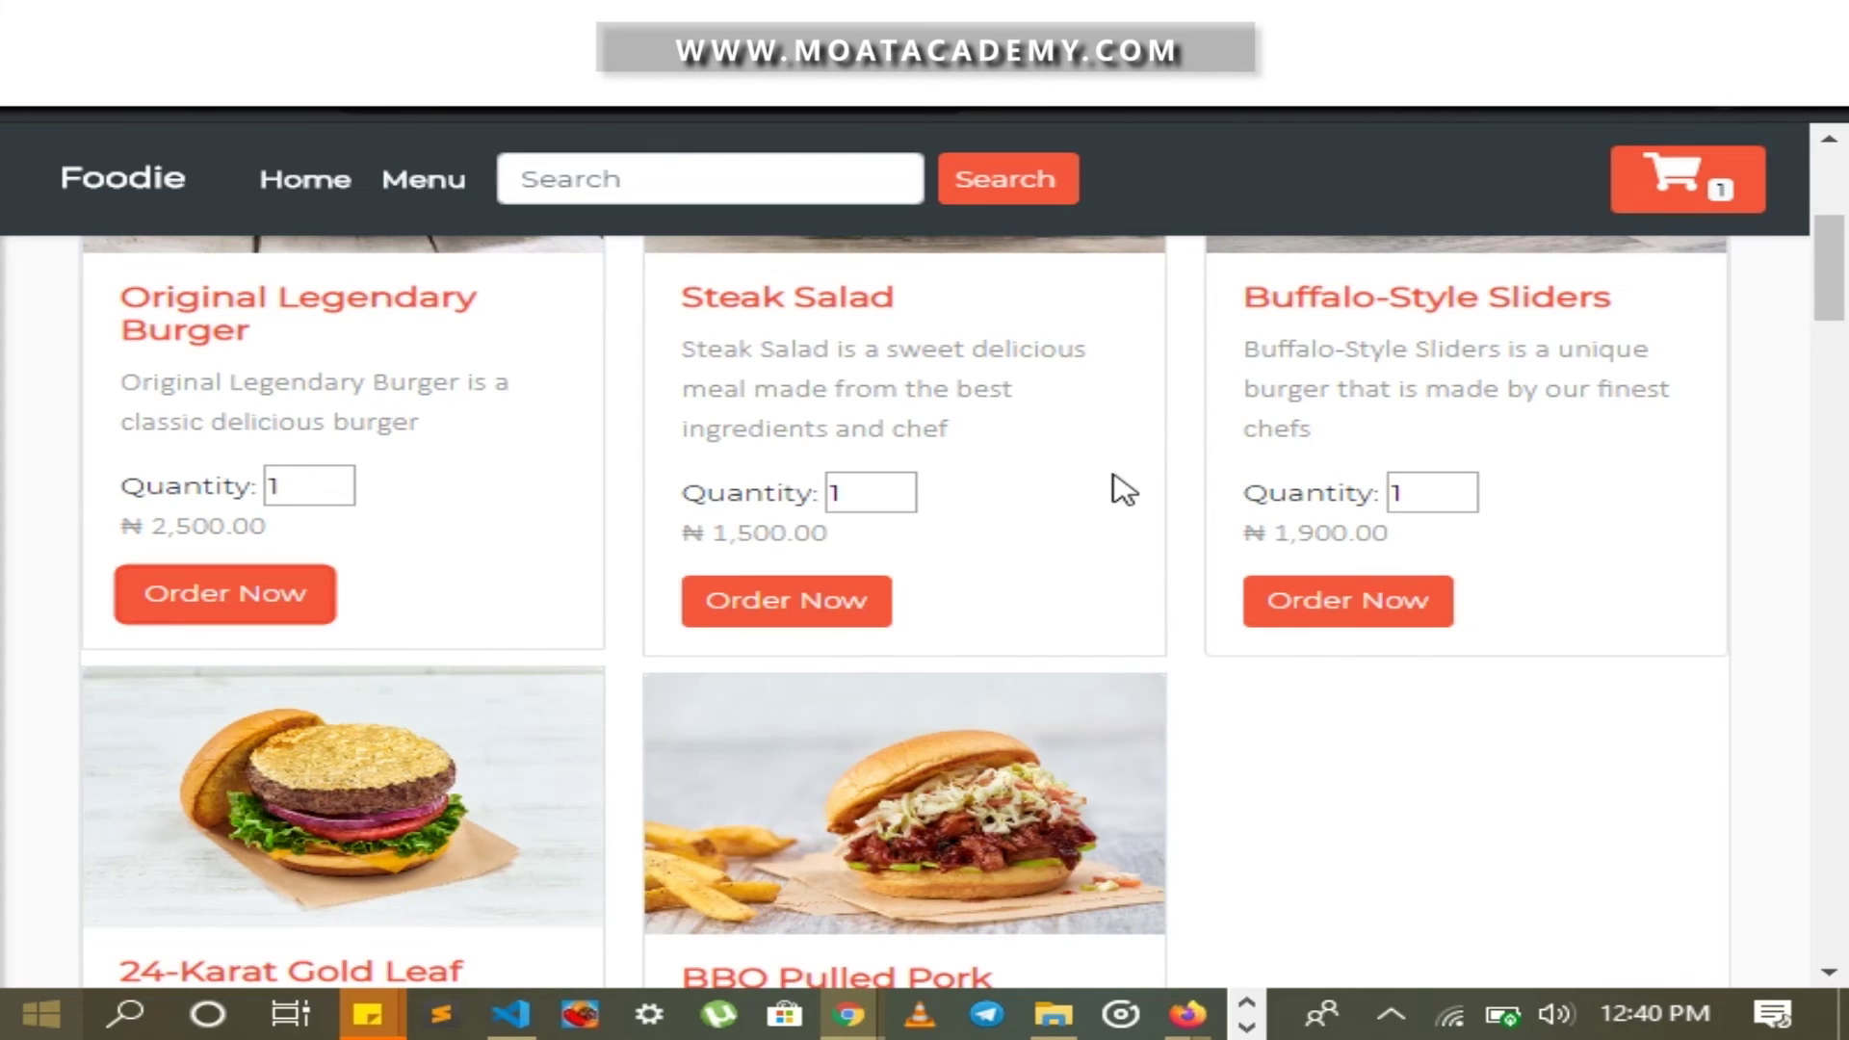
{"action": "left_click", "coordinate": [869, 628]}
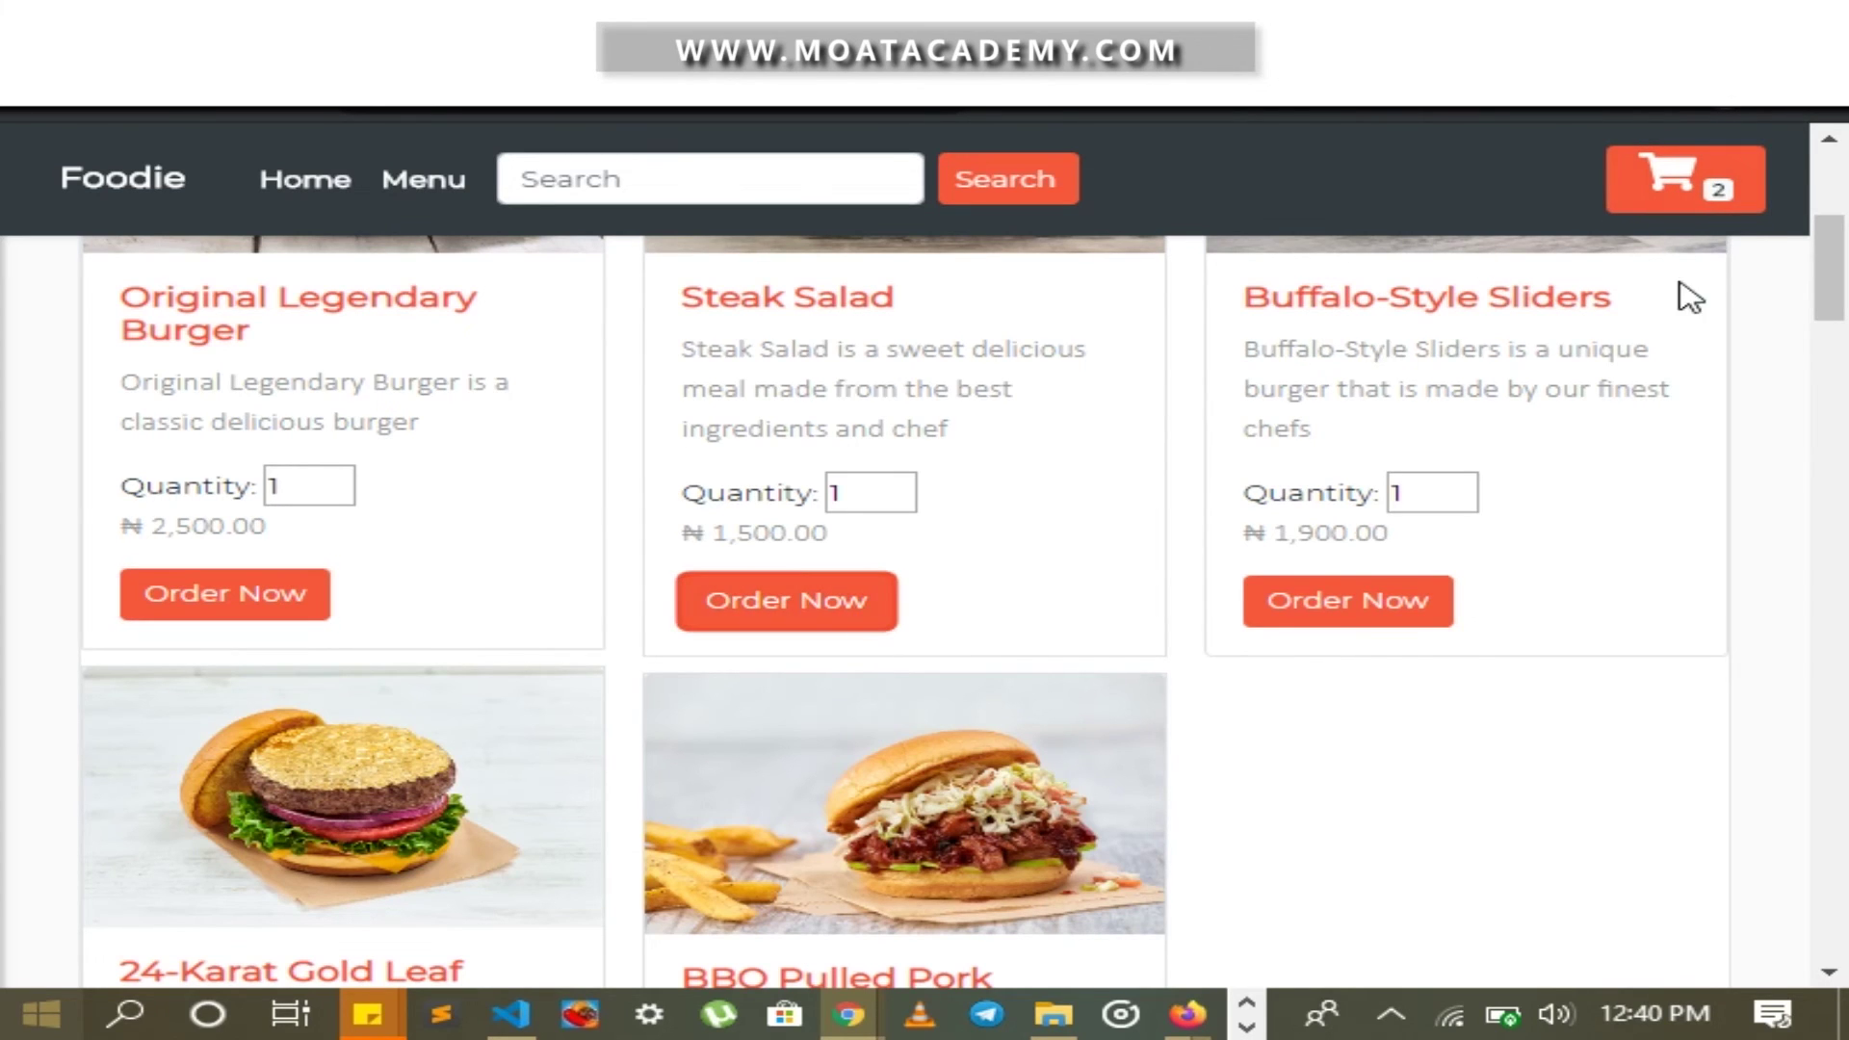
Add a Pulpy and three Chicken Wings, then view the ₦20,500.00 cart
{"action": "scroll", "coordinate": [1155, 385], "scroll_direction": "down", "scroll_amount": 6}
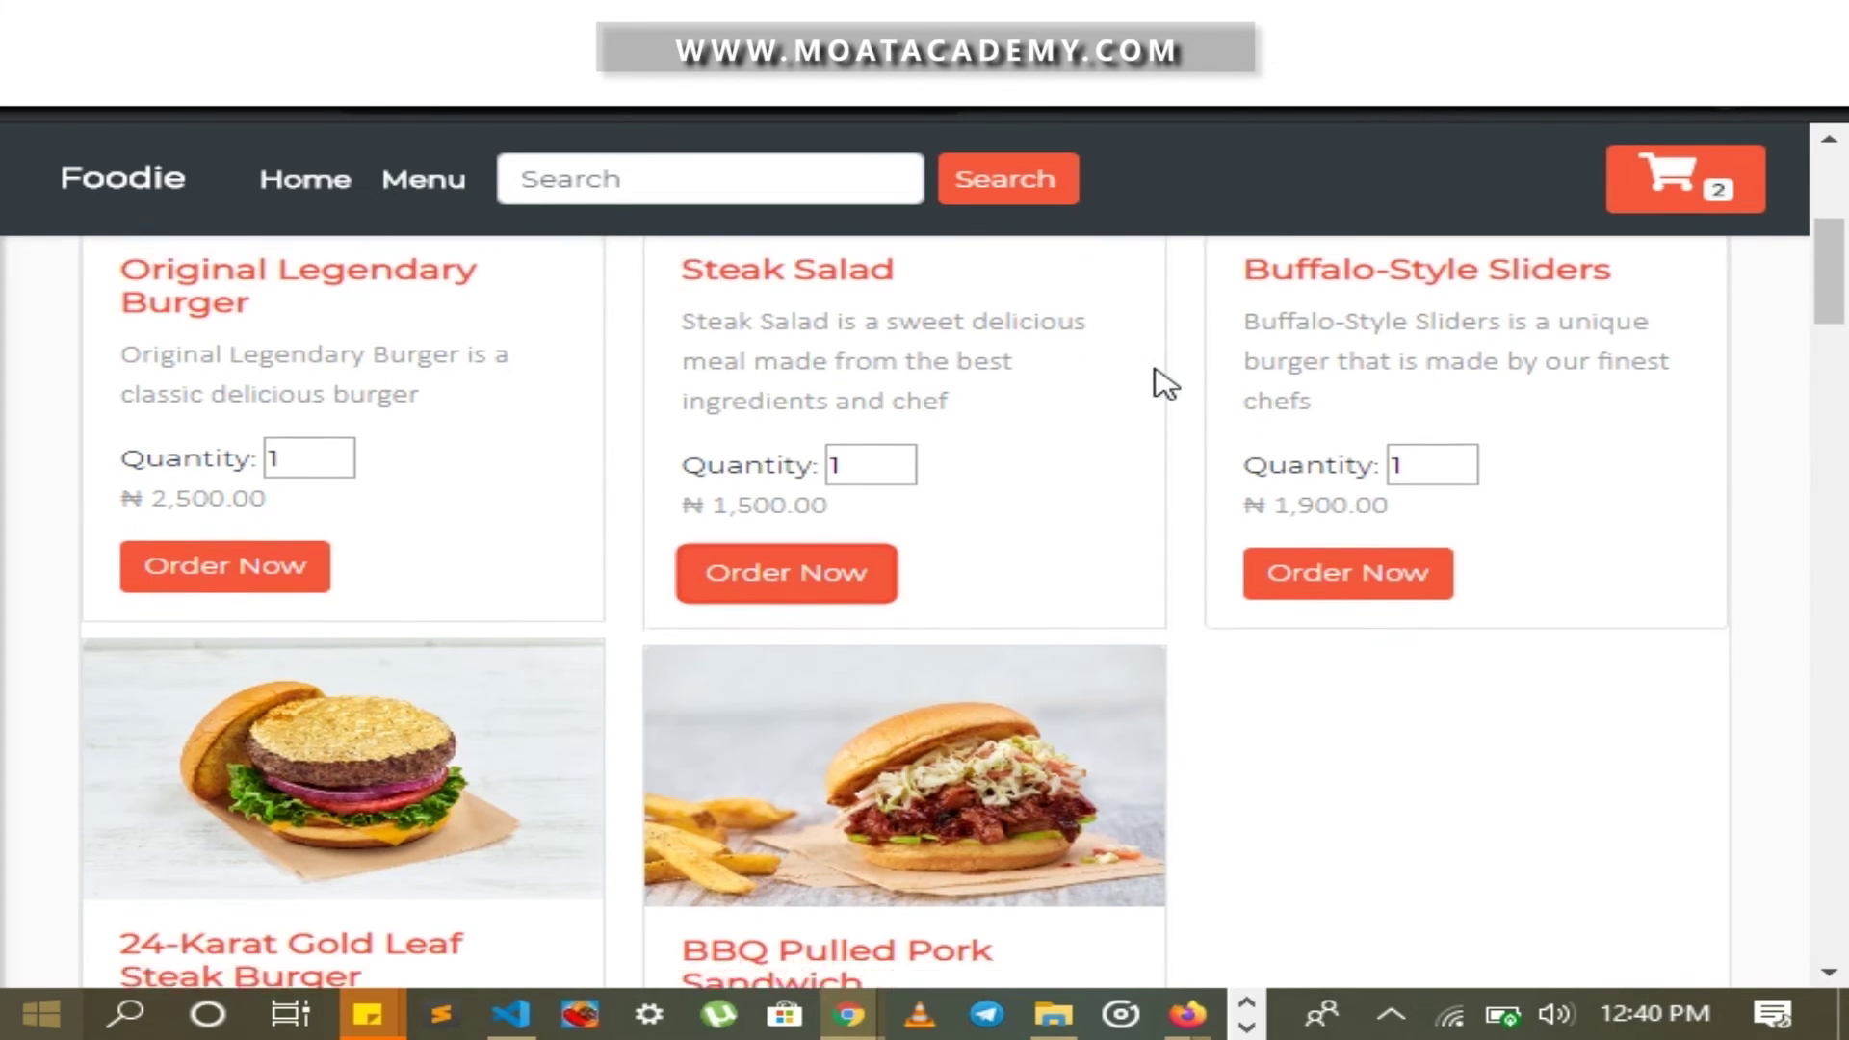
{"action": "scroll", "coordinate": [872, 602], "scroll_direction": "down", "scroll_amount": 18}
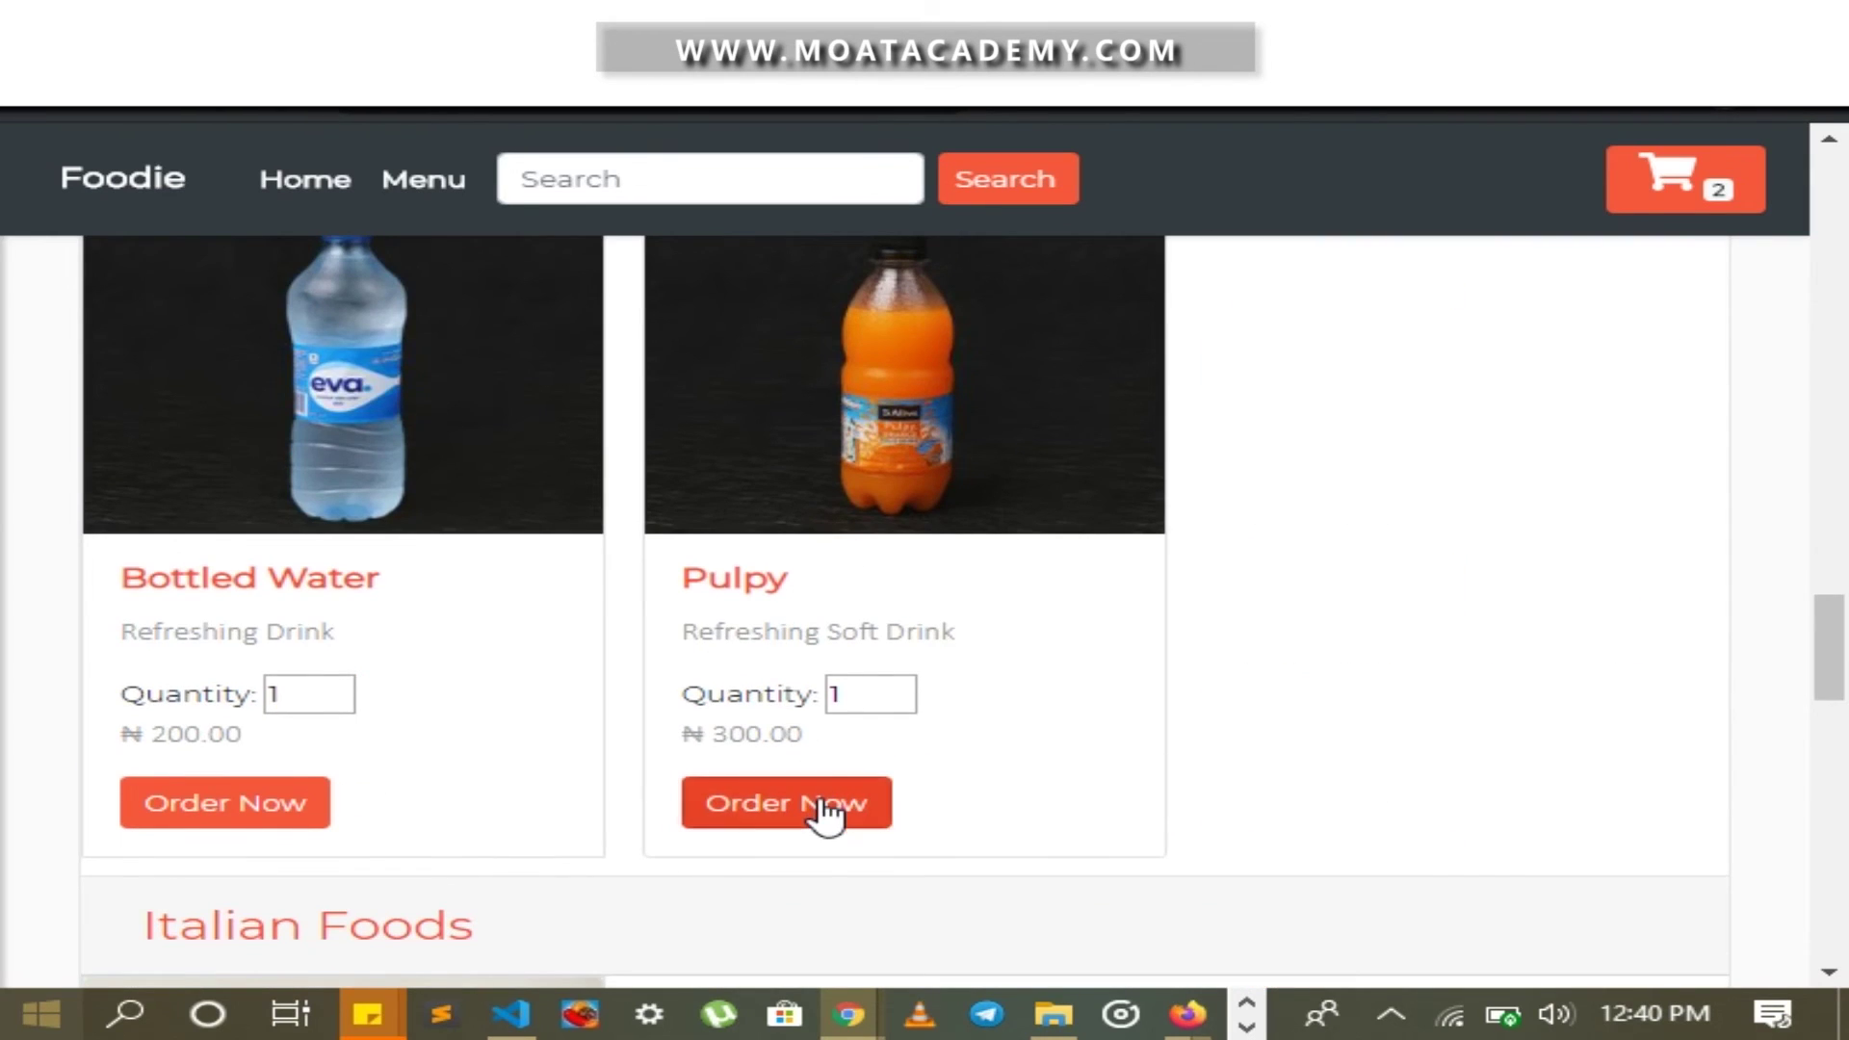
{"action": "left_click", "coordinate": [826, 813]}
{"action": "scroll", "coordinate": [1024, 710], "scroll_direction": "up", "scroll_amount": 6}
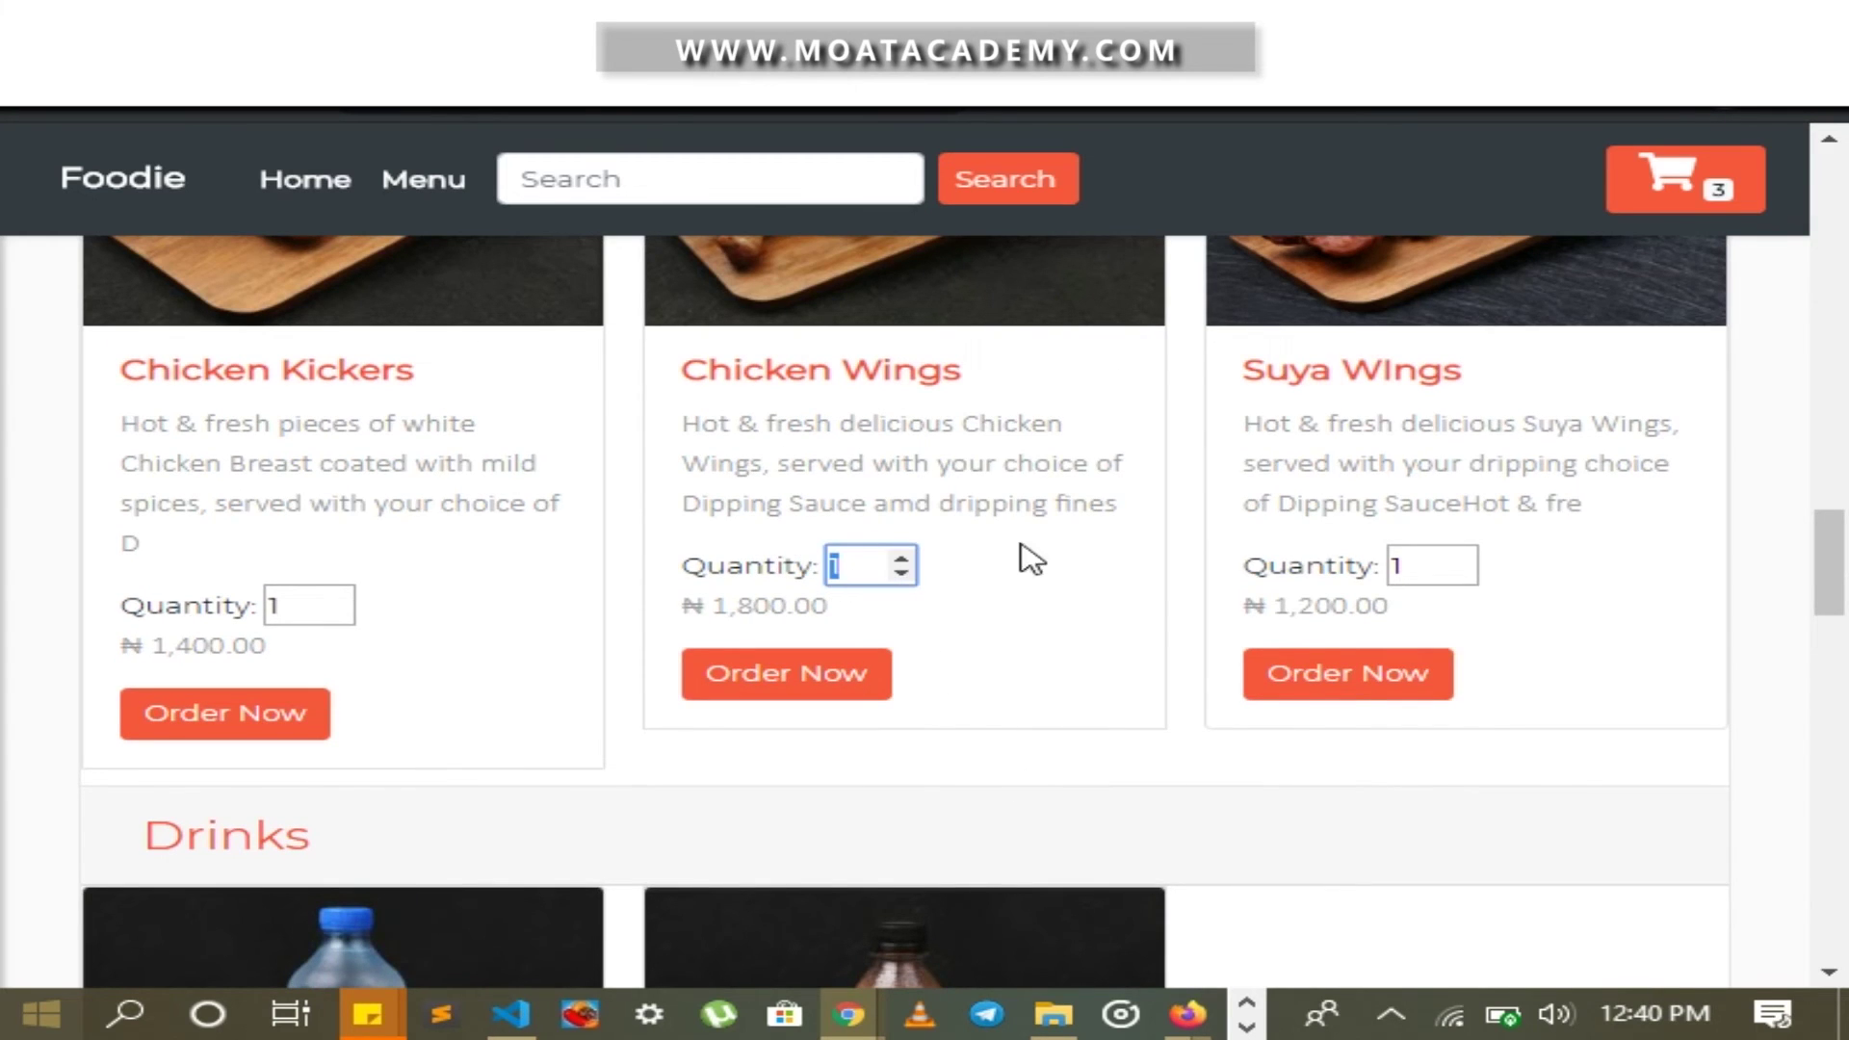
{"action": "left_click", "coordinate": [844, 699]}
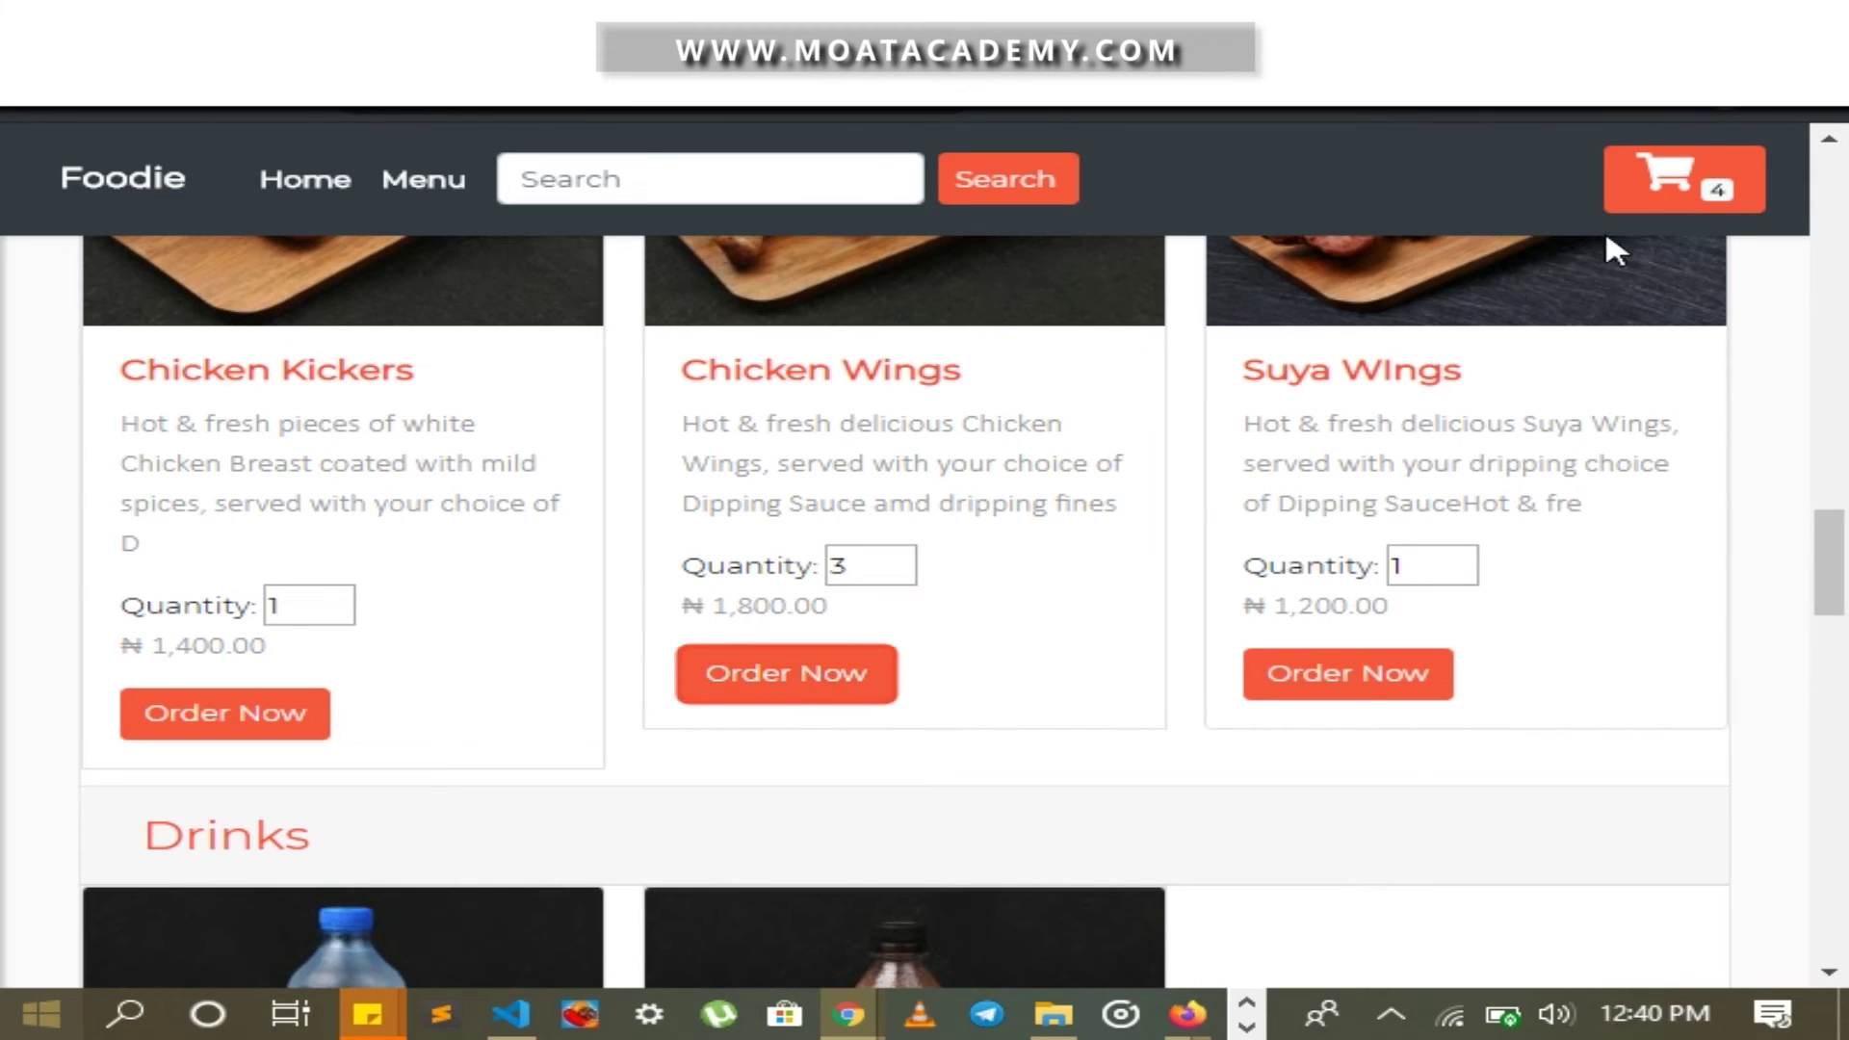
{"action": "left_click", "coordinate": [1663, 180]}
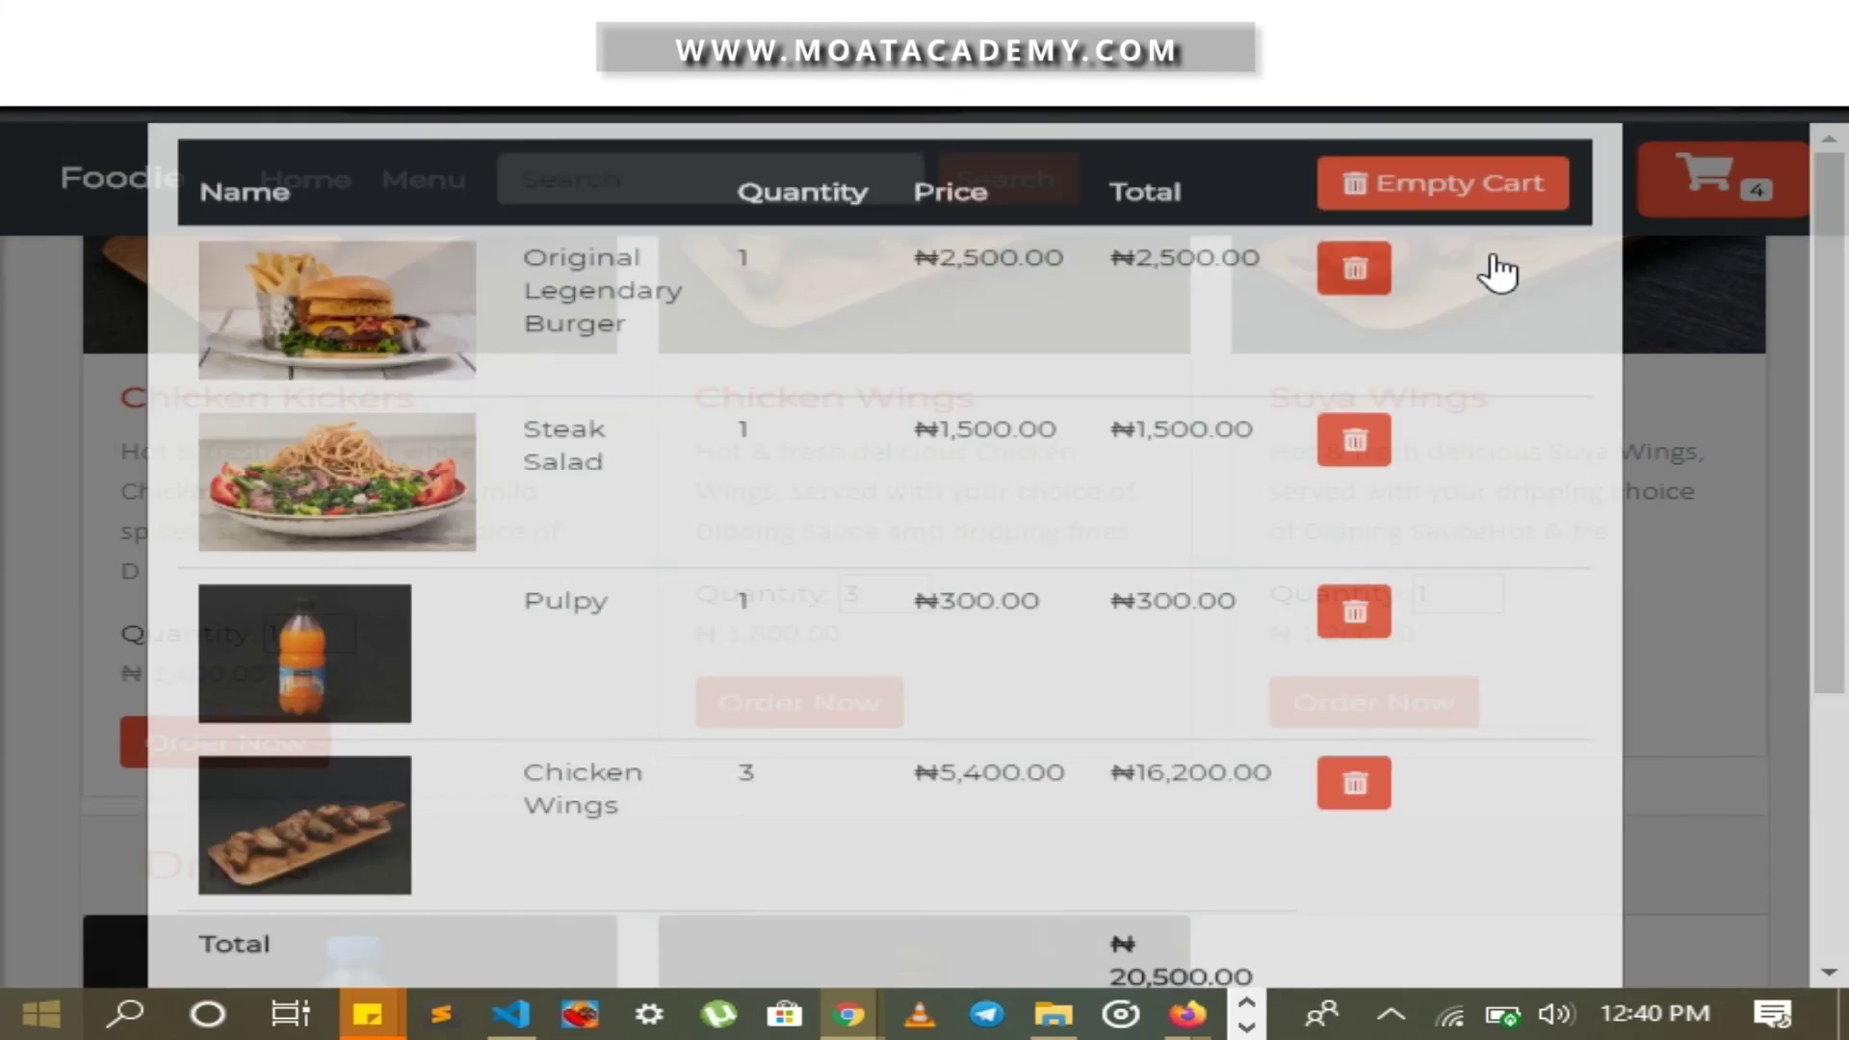
Remove the Original Legendary Burger from the cart
{"action": "scroll", "coordinate": [1109, 496], "scroll_direction": "down", "scroll_amount": 3}
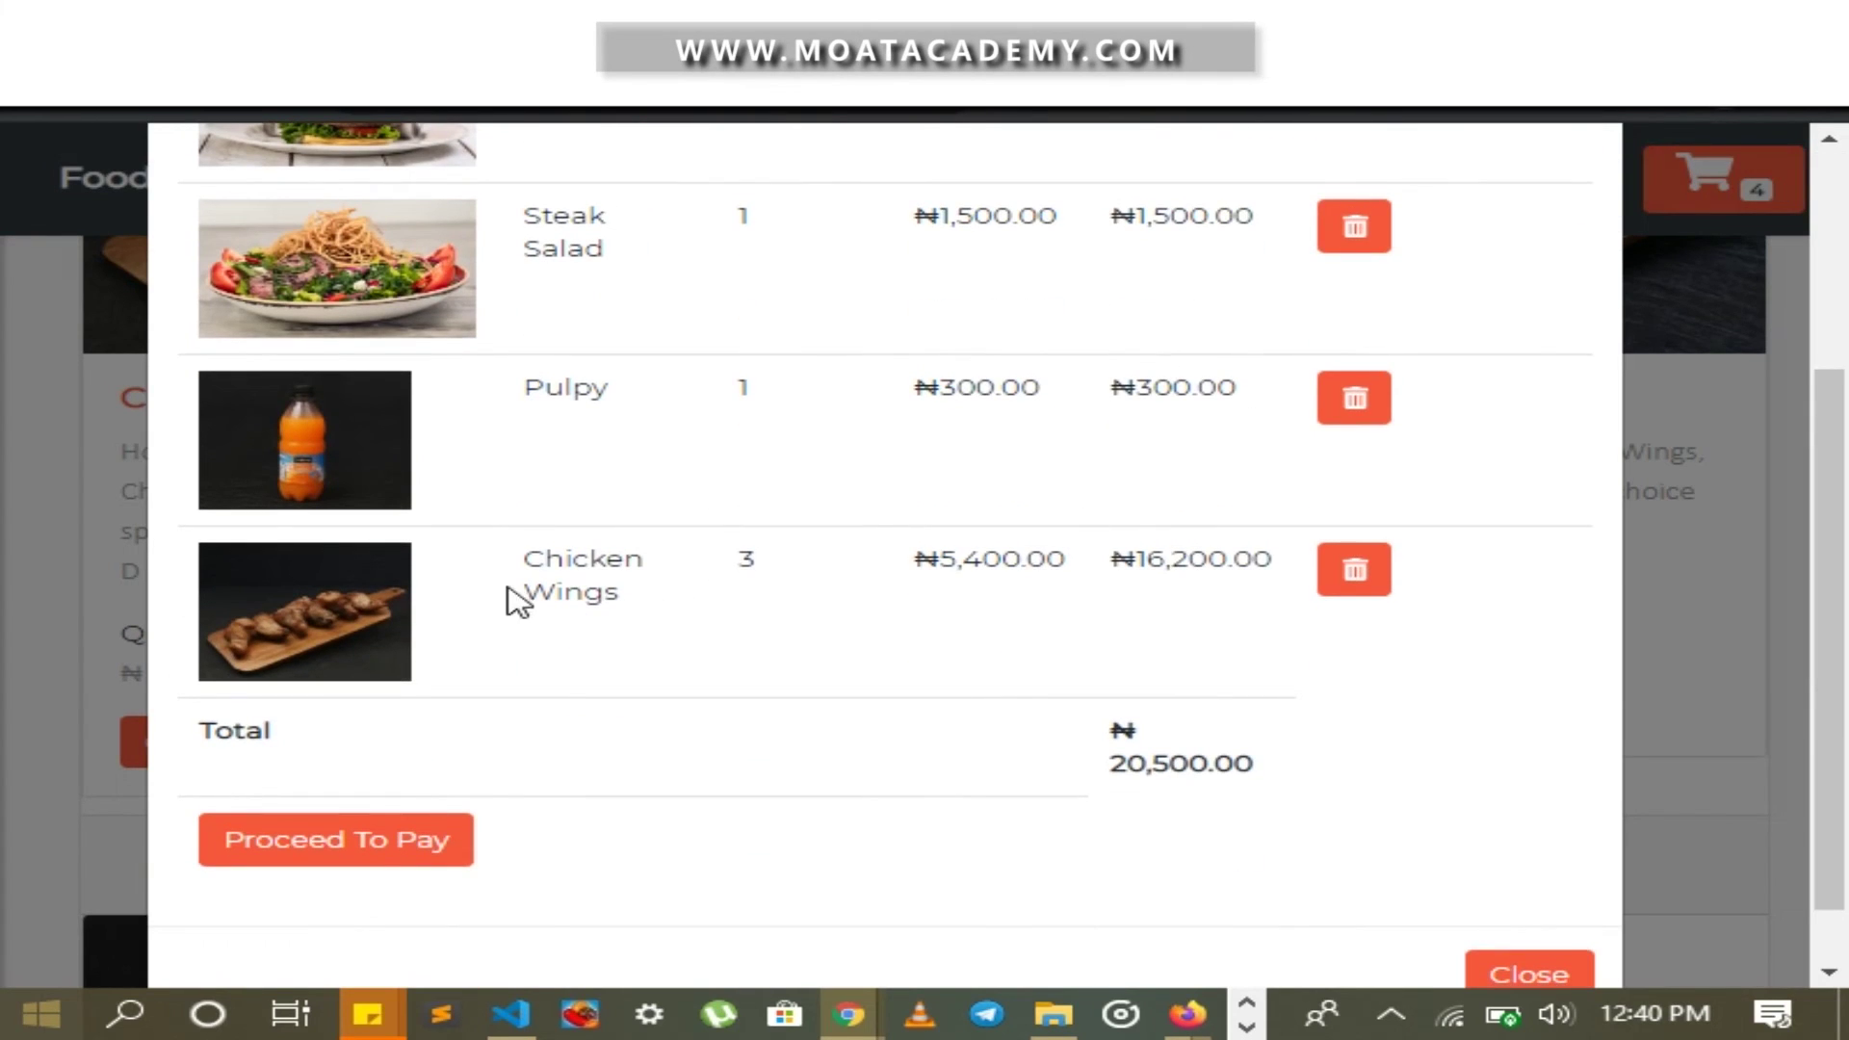
{"action": "scroll", "coordinate": [785, 576], "scroll_direction": "up", "scroll_amount": 1}
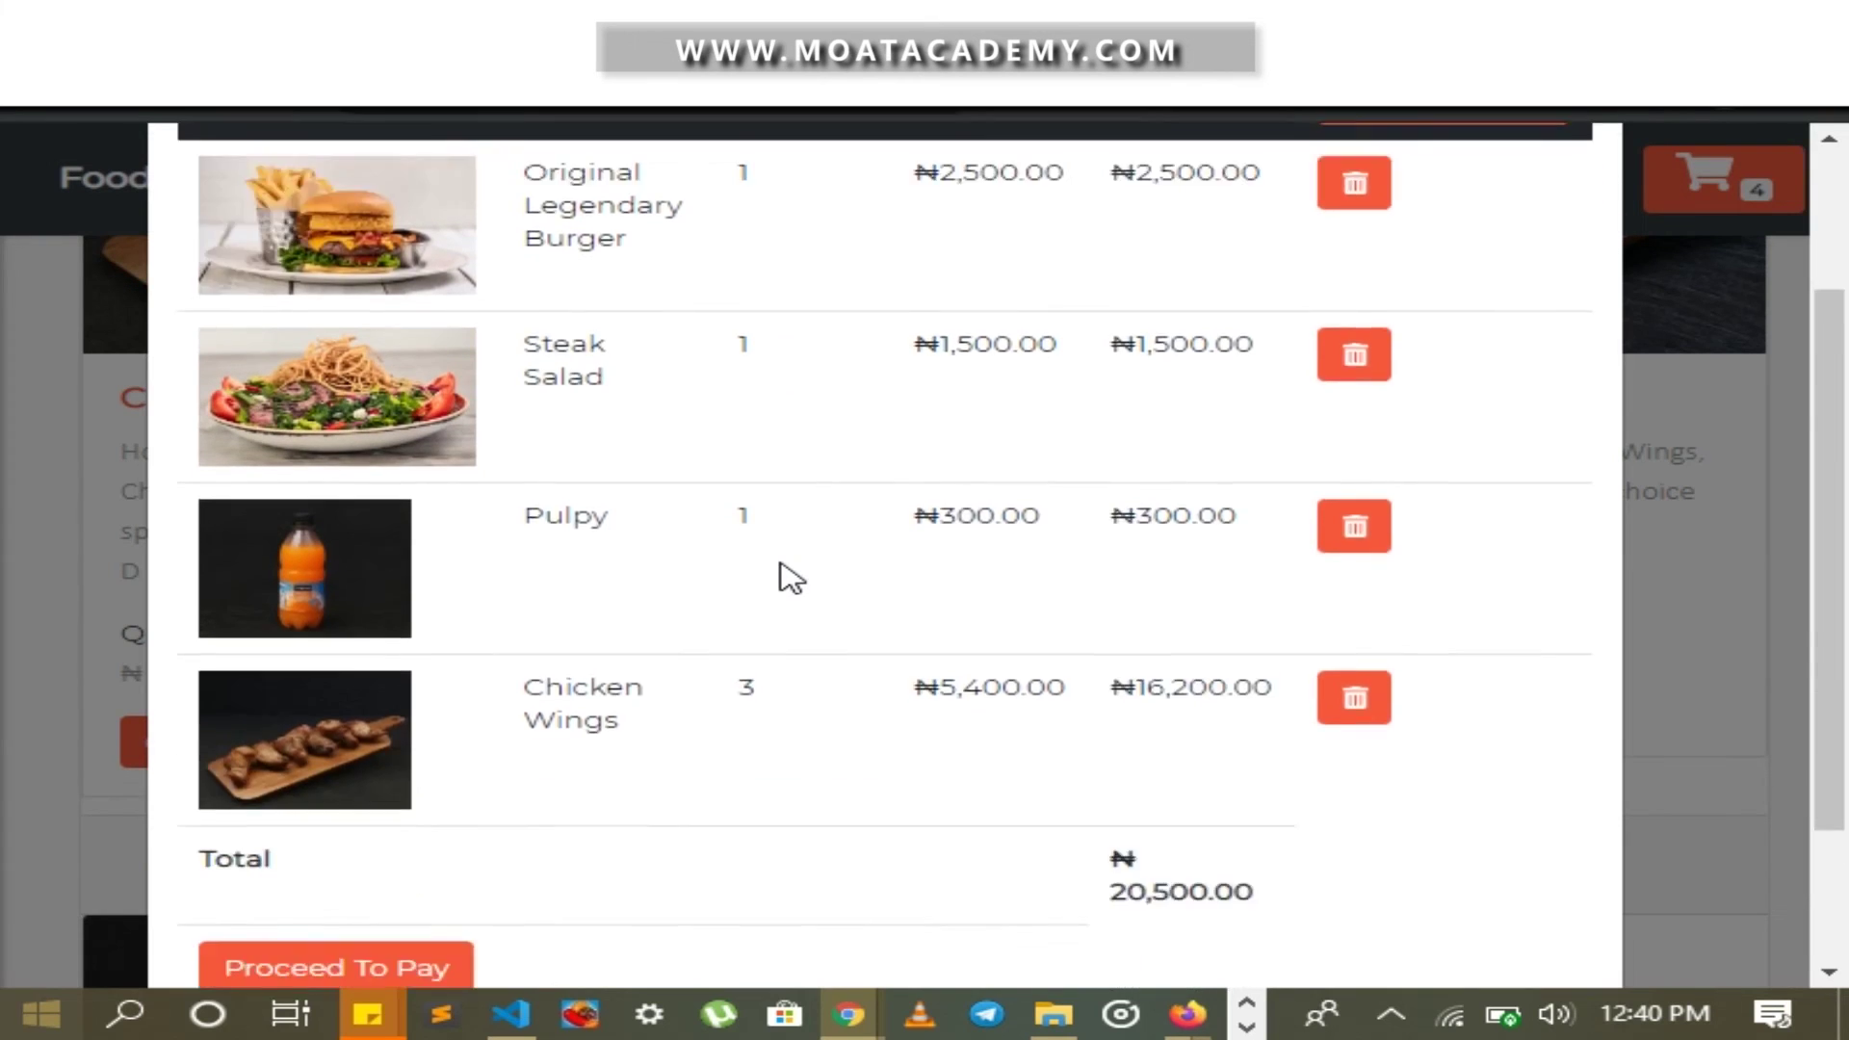
{"action": "scroll", "coordinate": [761, 563], "scroll_direction": "down", "scroll_amount": 2}
{"action": "scroll", "coordinate": [834, 536], "scroll_direction": "up", "scroll_amount": 3}
{"action": "scroll", "coordinate": [834, 537], "scroll_direction": "down", "scroll_amount": 3}
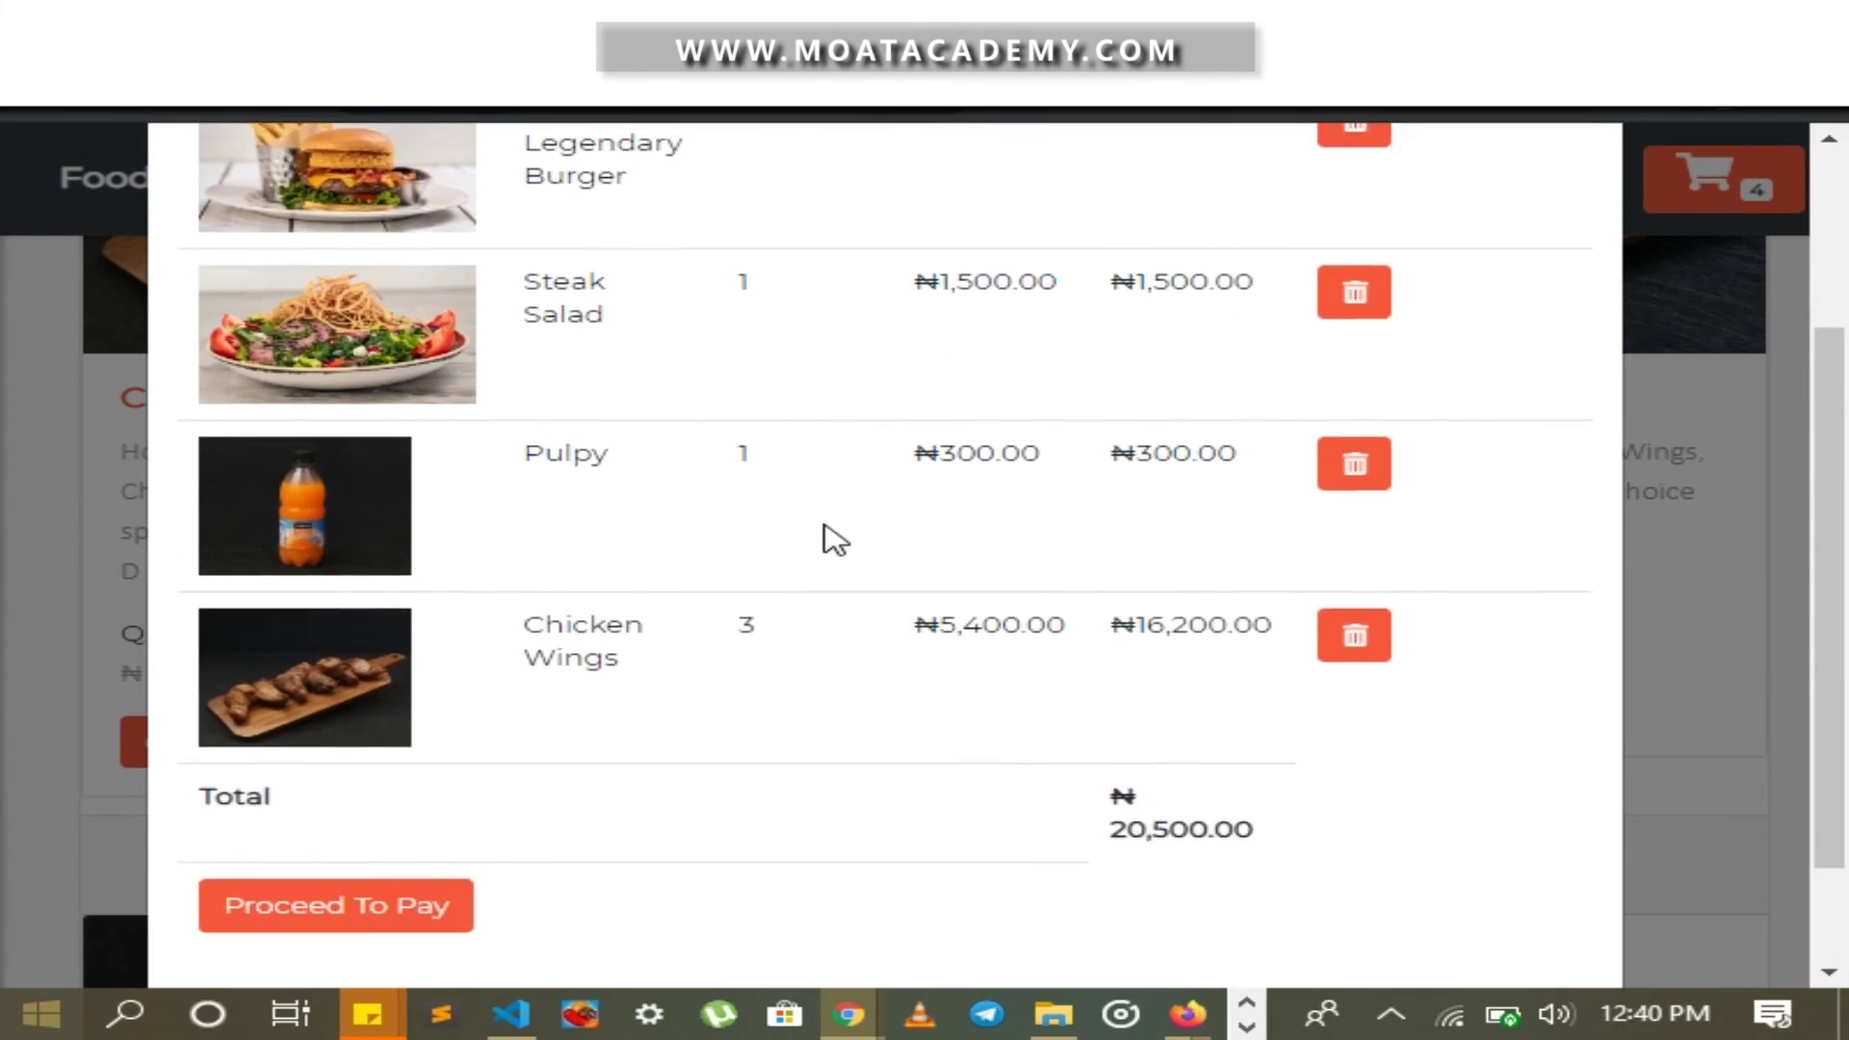
{"action": "scroll", "coordinate": [1123, 648], "scroll_direction": "up", "scroll_amount": 3}
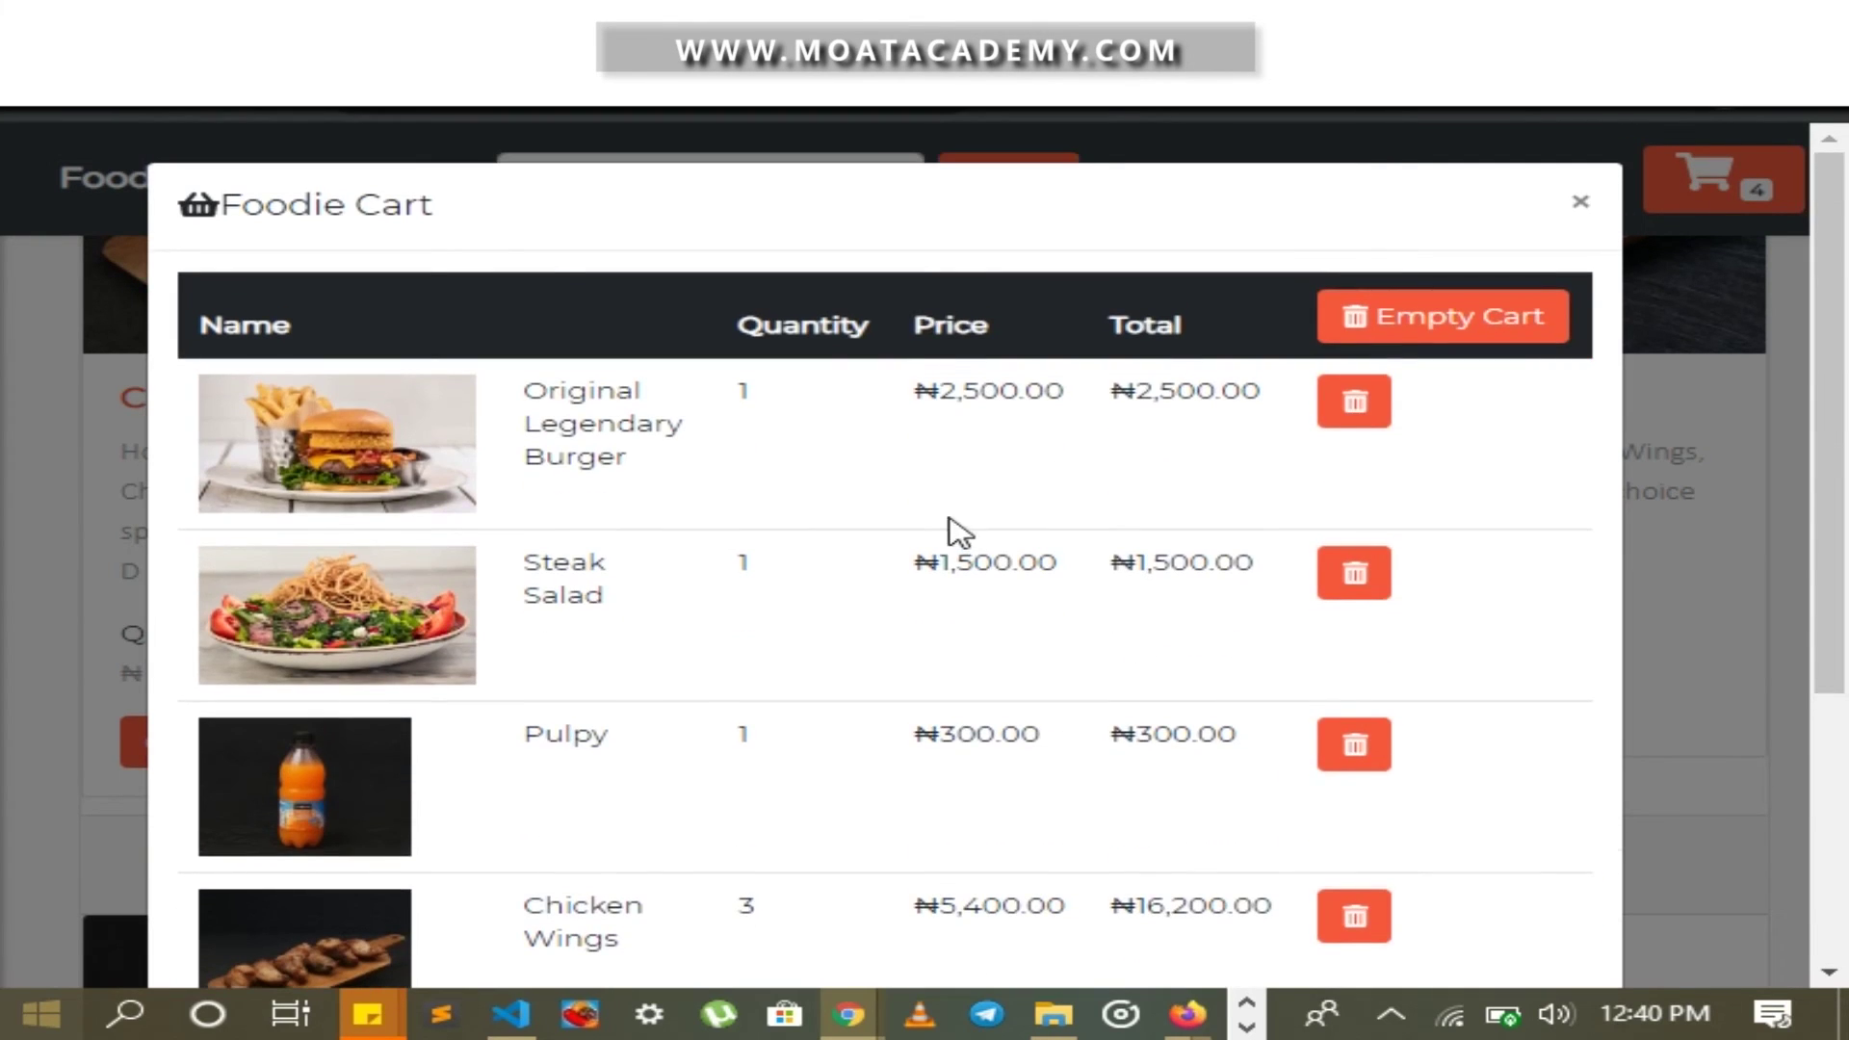
{"action": "scroll", "coordinate": [956, 445], "scroll_direction": "down", "scroll_amount": 2}
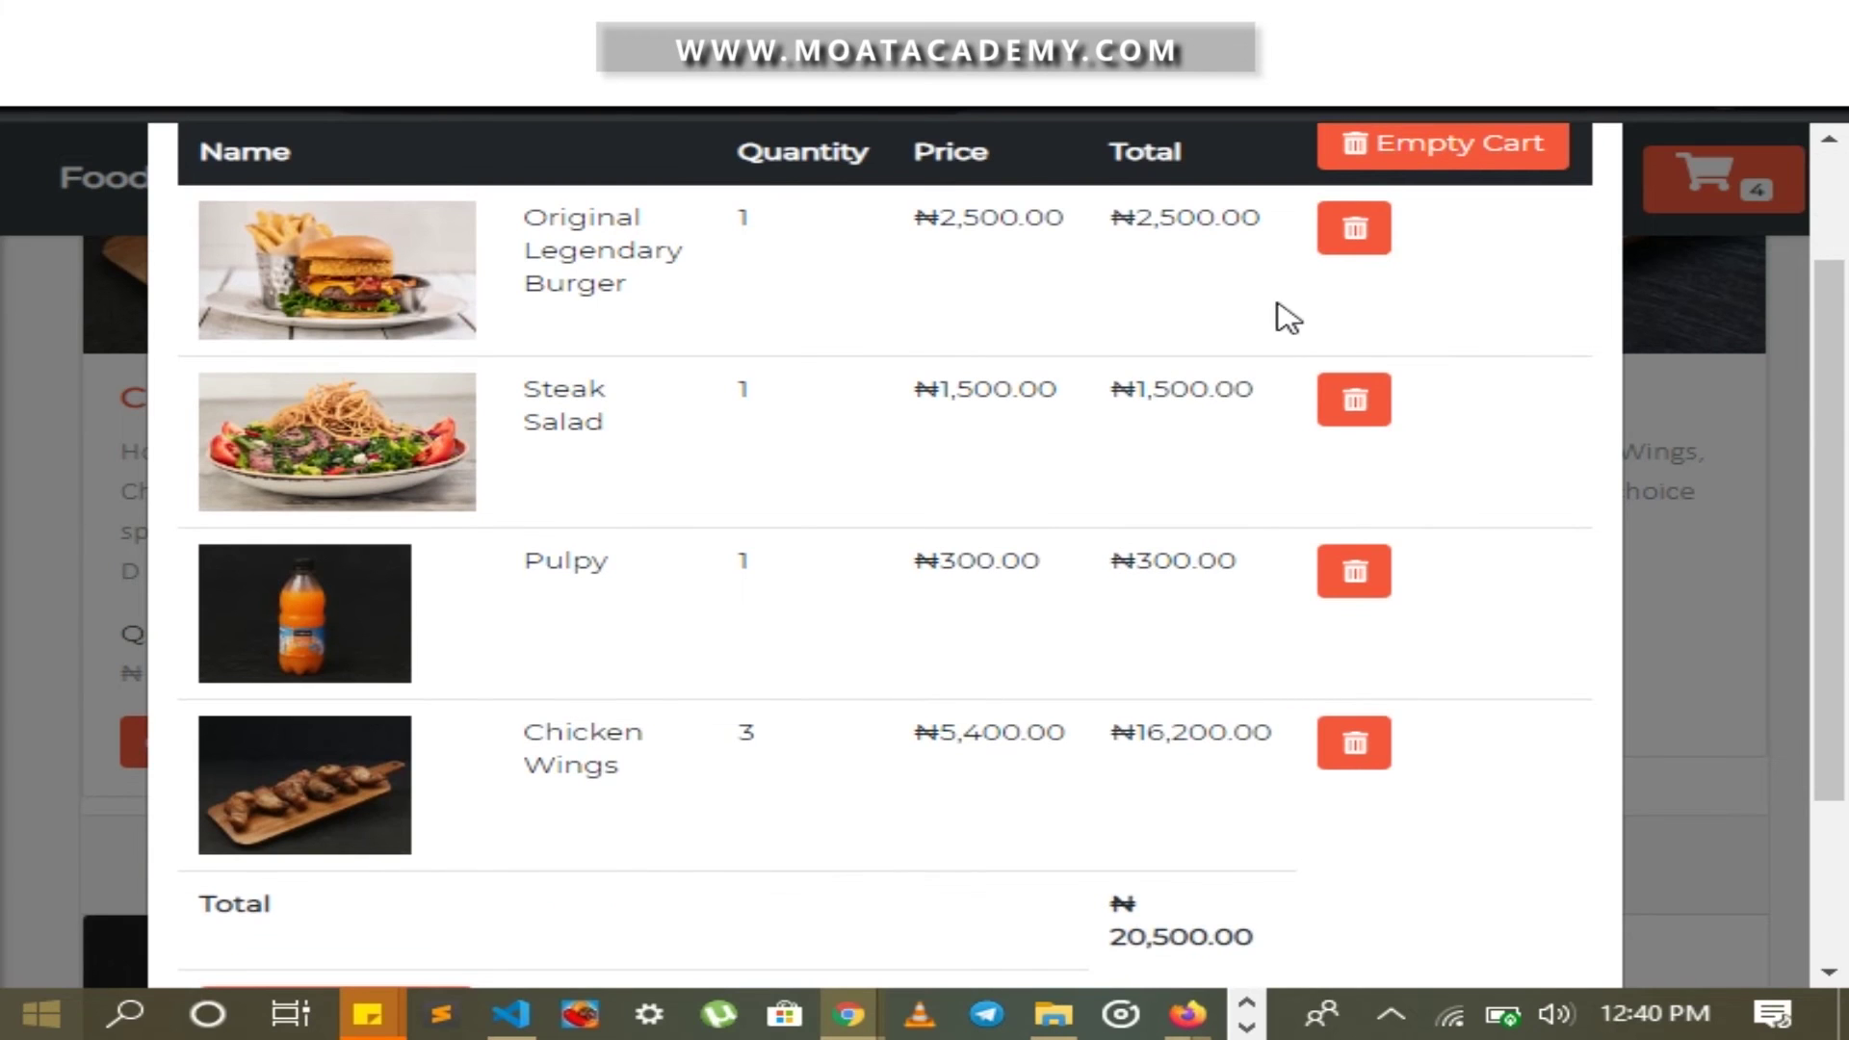
{"action": "scroll", "coordinate": [1362, 321], "scroll_direction": "up", "scroll_amount": 2}
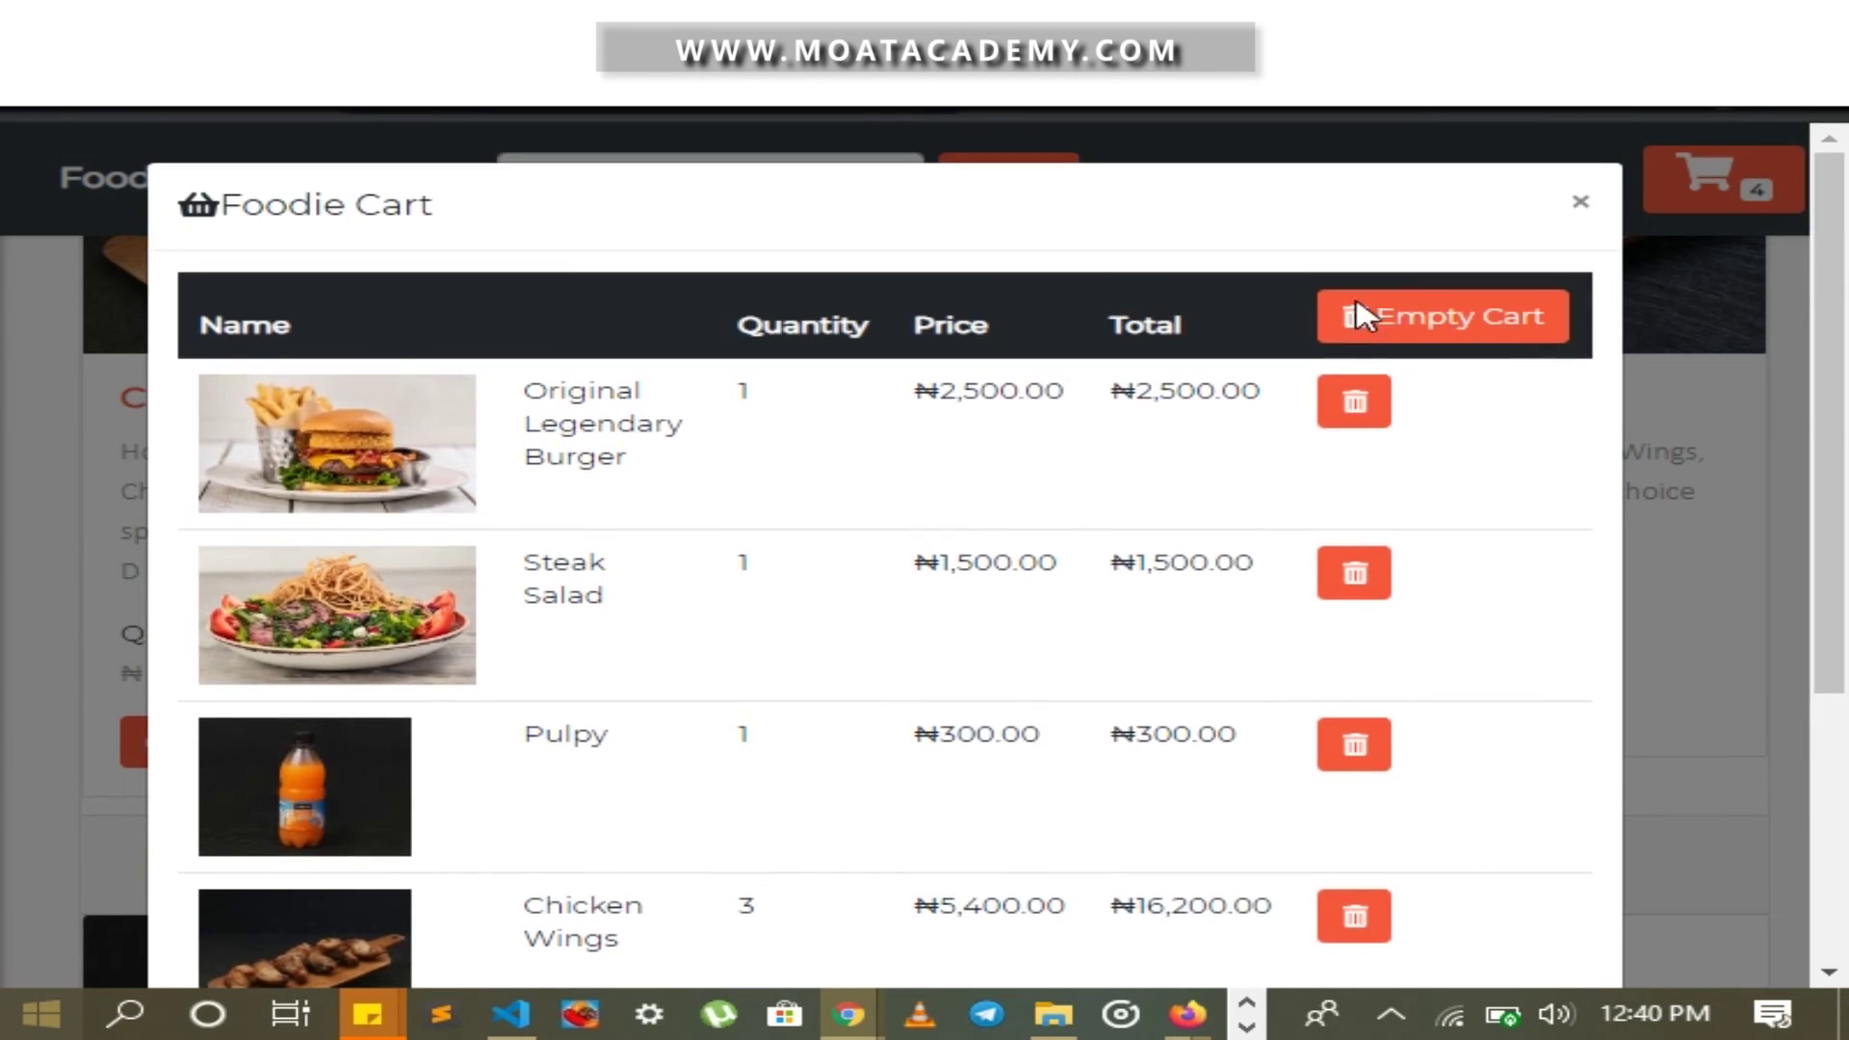
{"action": "left_click", "coordinate": [1355, 402]}
Proceed to payment for the remaining cart items
{"action": "scroll", "coordinate": [1295, 417], "scroll_direction": "down", "scroll_amount": 1}
{"action": "scroll", "coordinate": [1295, 417], "scroll_direction": "down", "scroll_amount": 1}
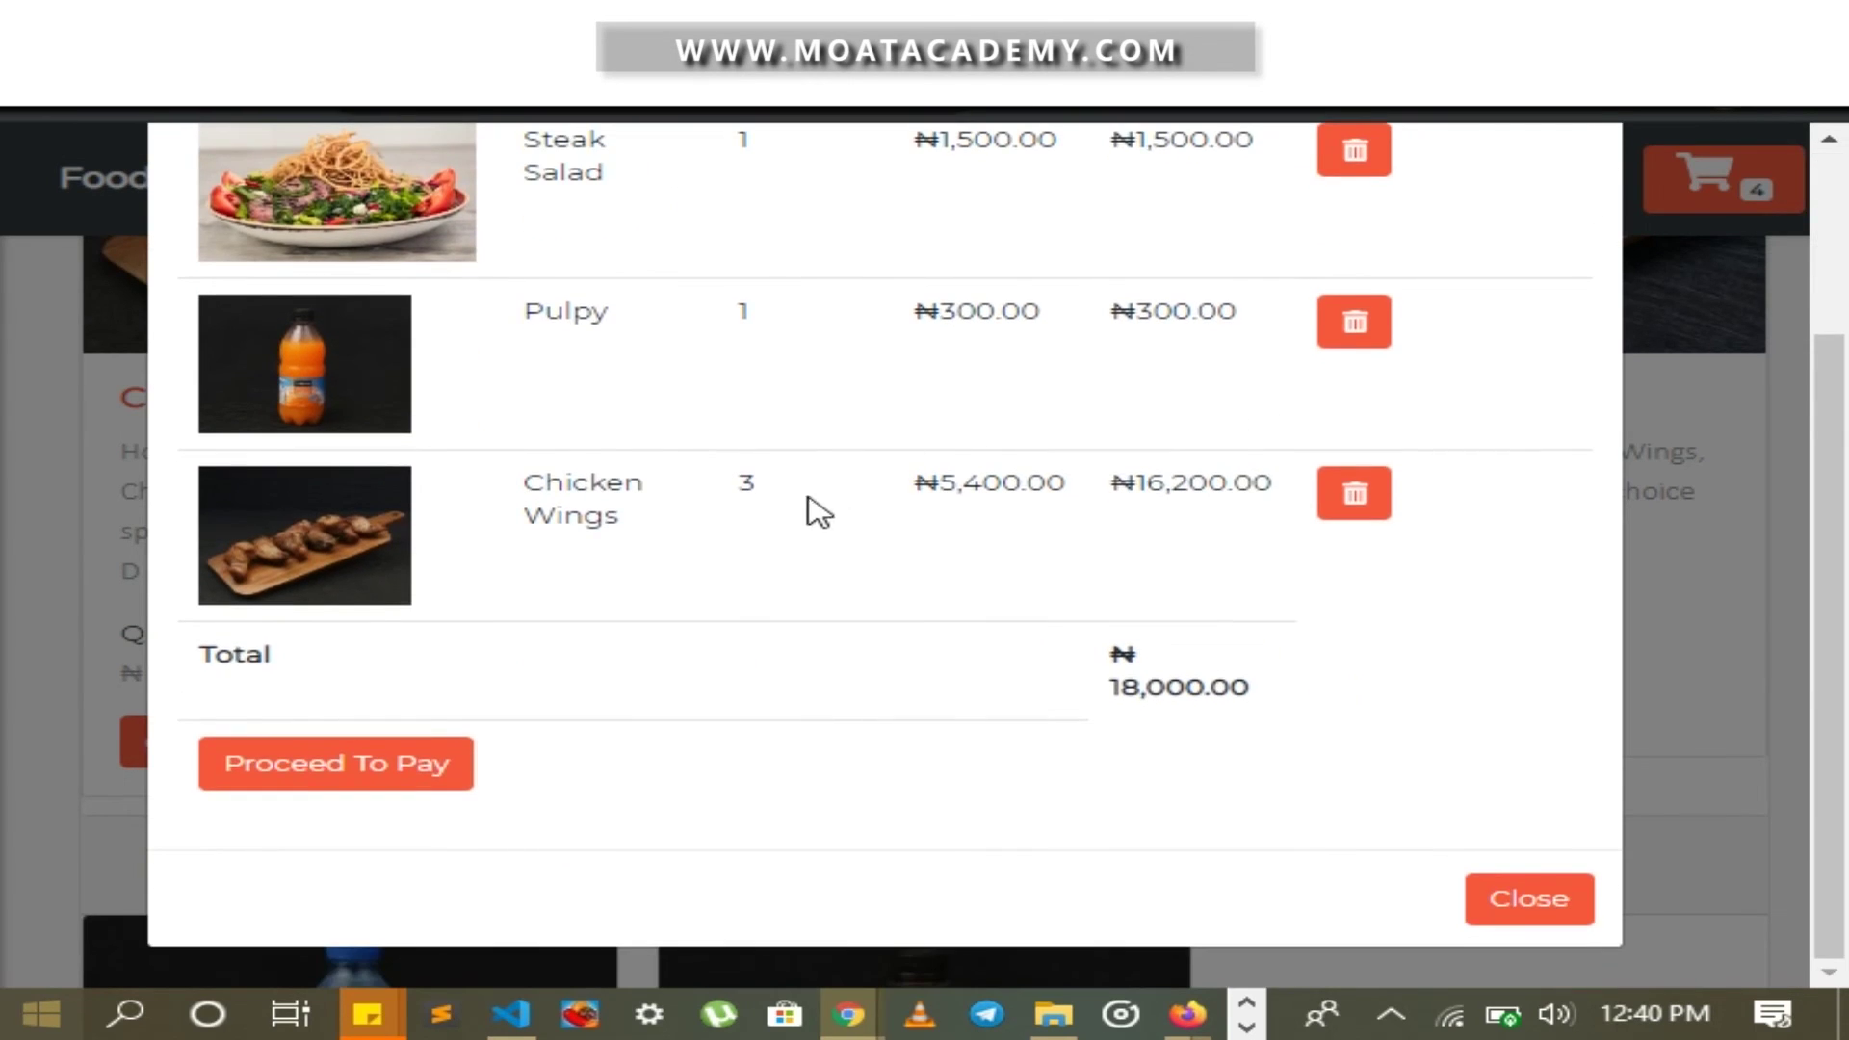
{"action": "left_click", "coordinate": [412, 778]}
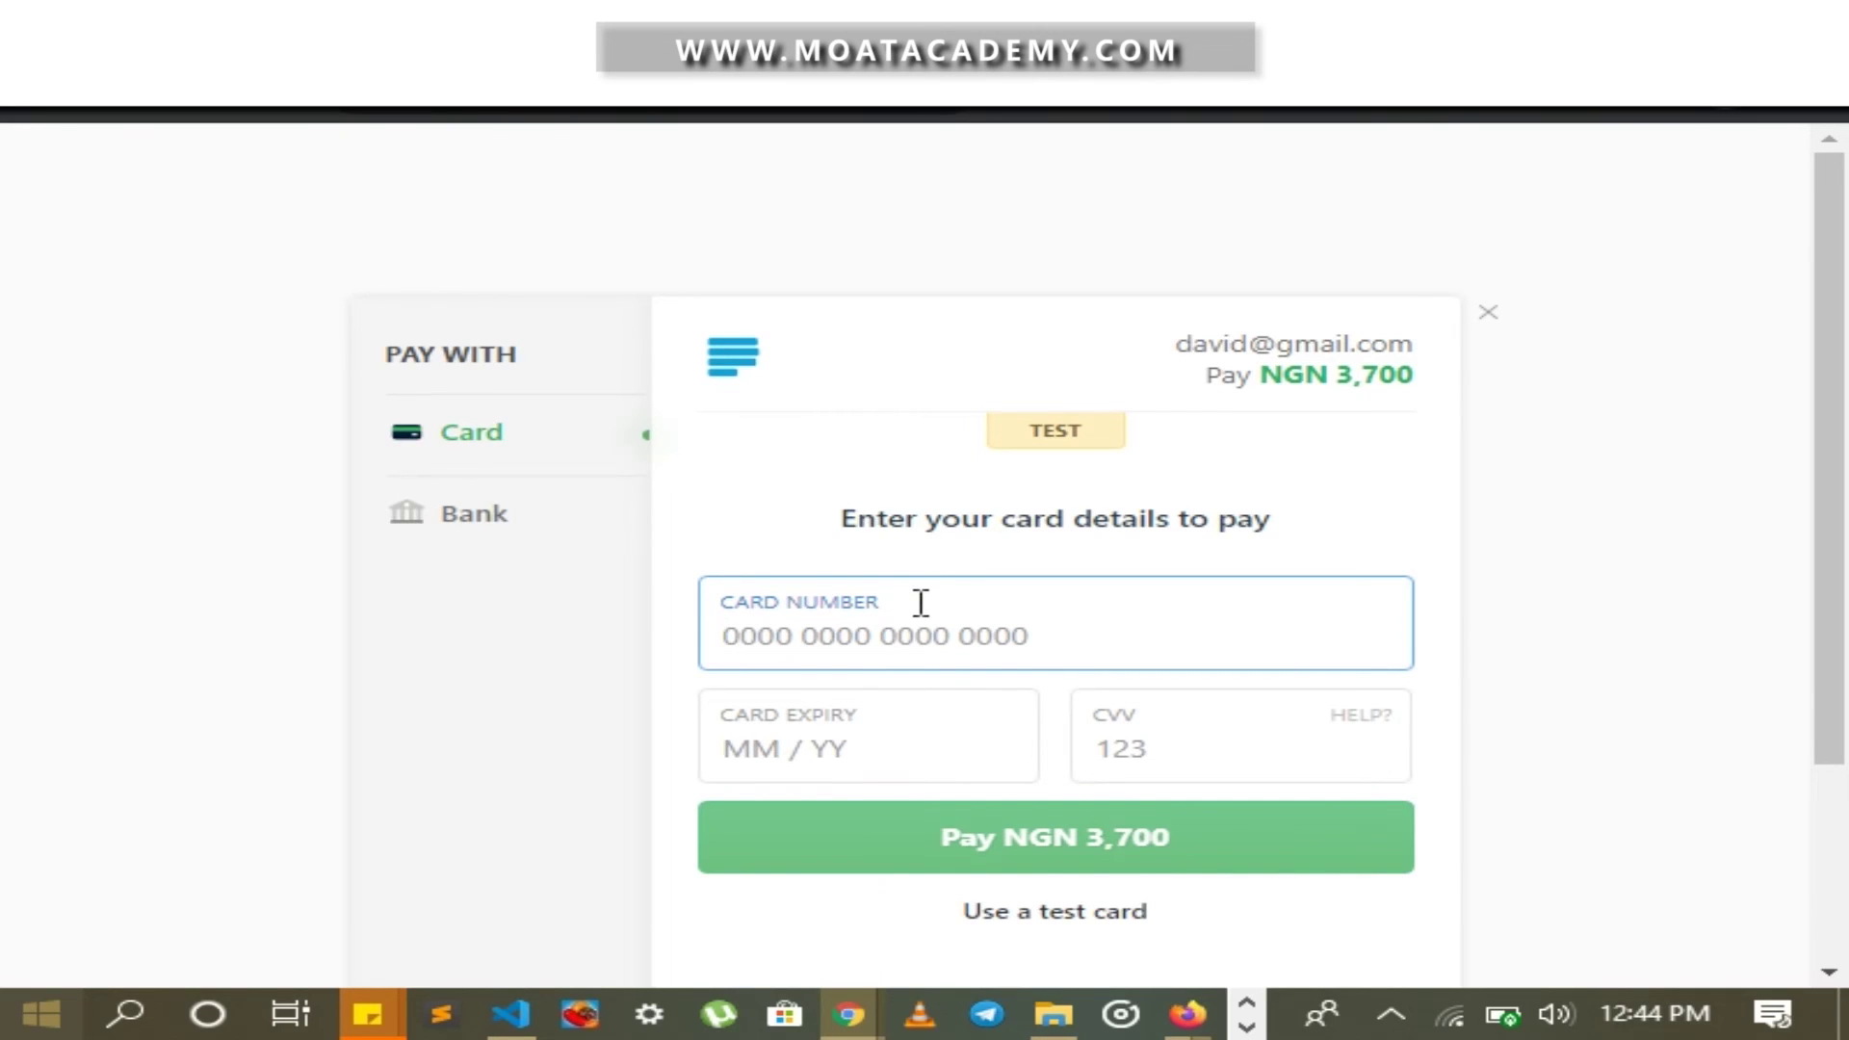
Pay NGN 3,700 in Paystack using the Success test card
{"action": "key", "text": "Return"}
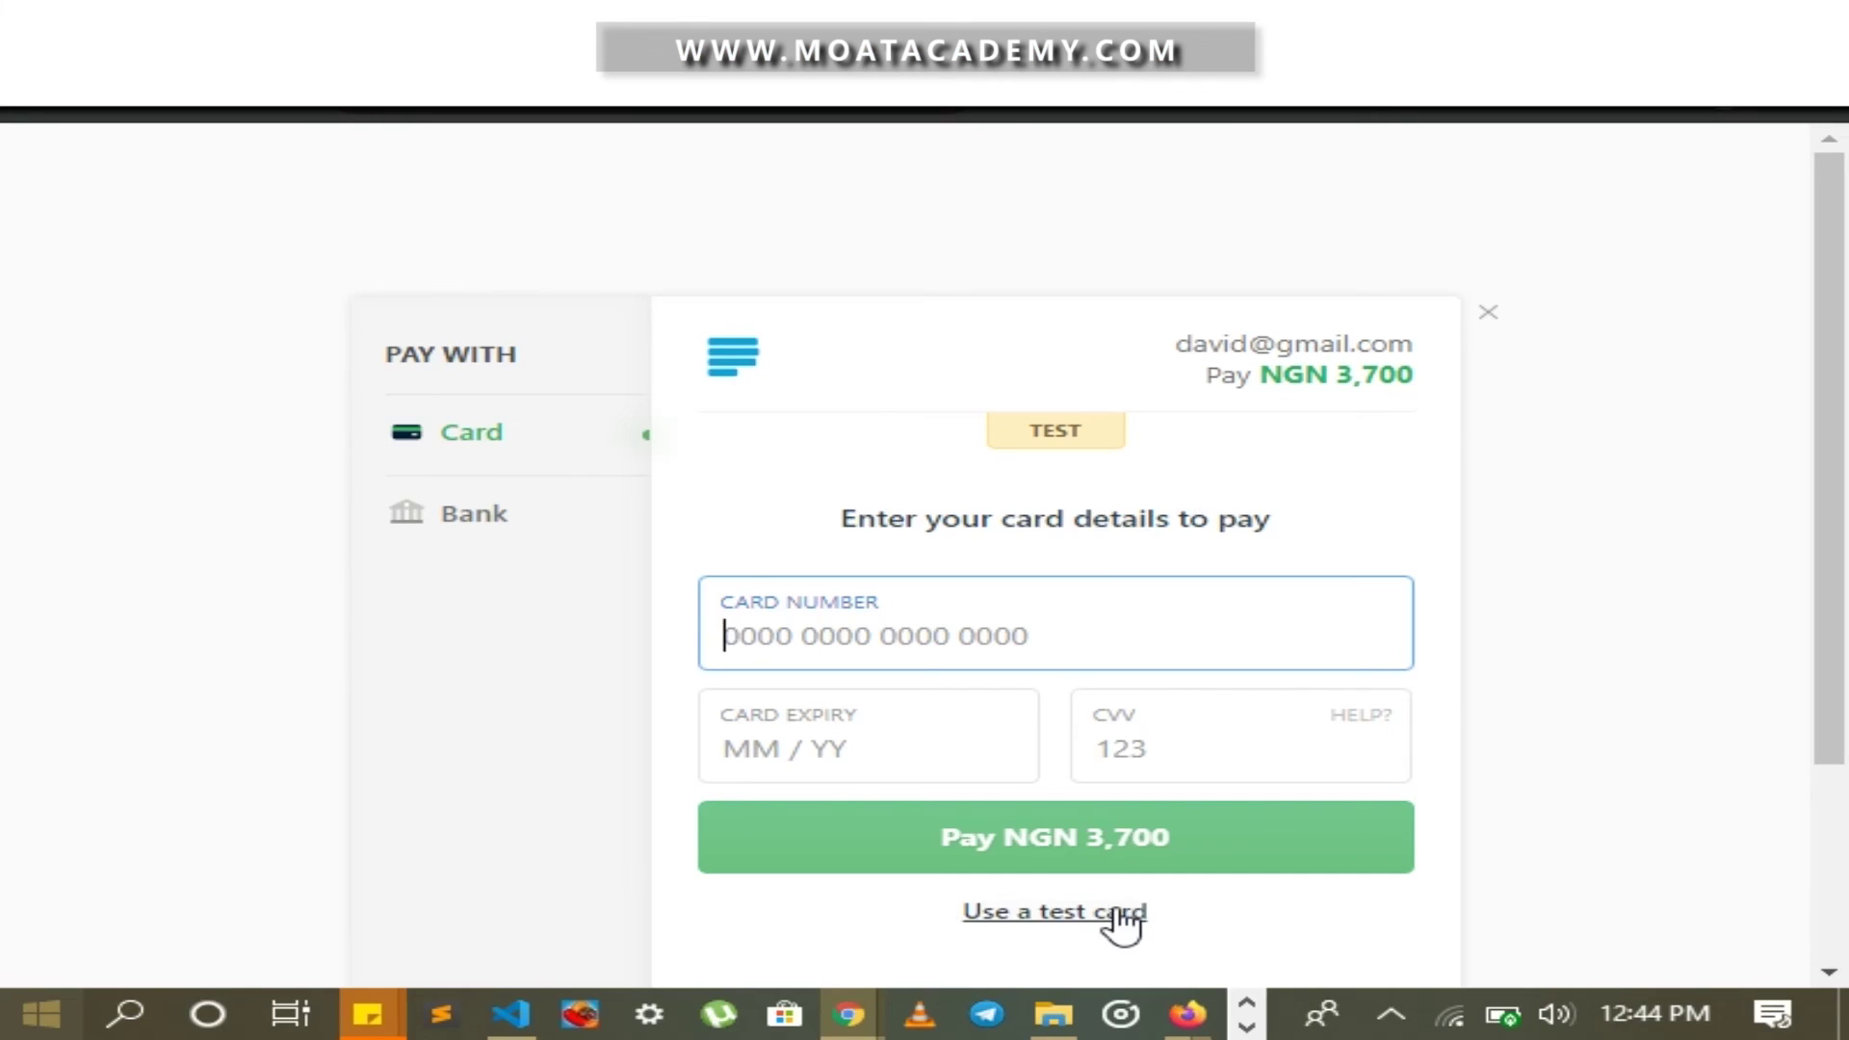
{"action": "left_click", "coordinate": [1120, 915]}
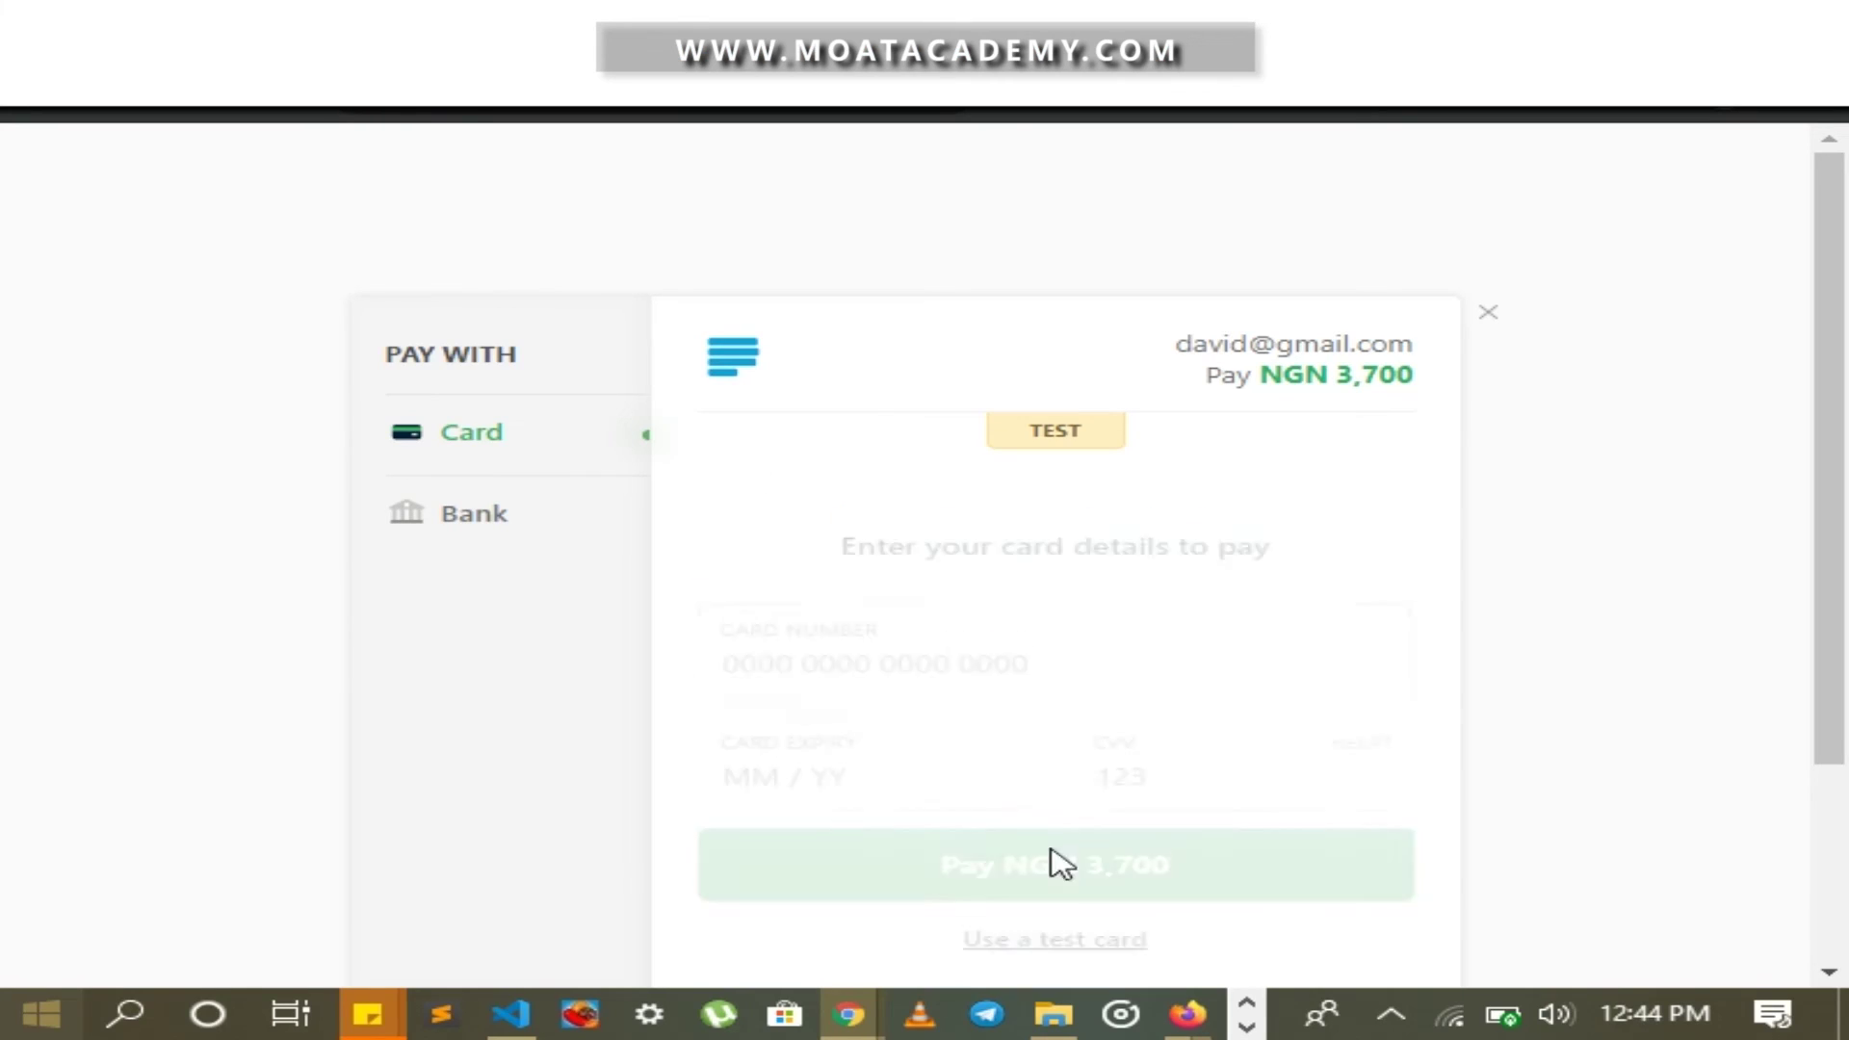
{"action": "left_click", "coordinate": [1020, 690]}
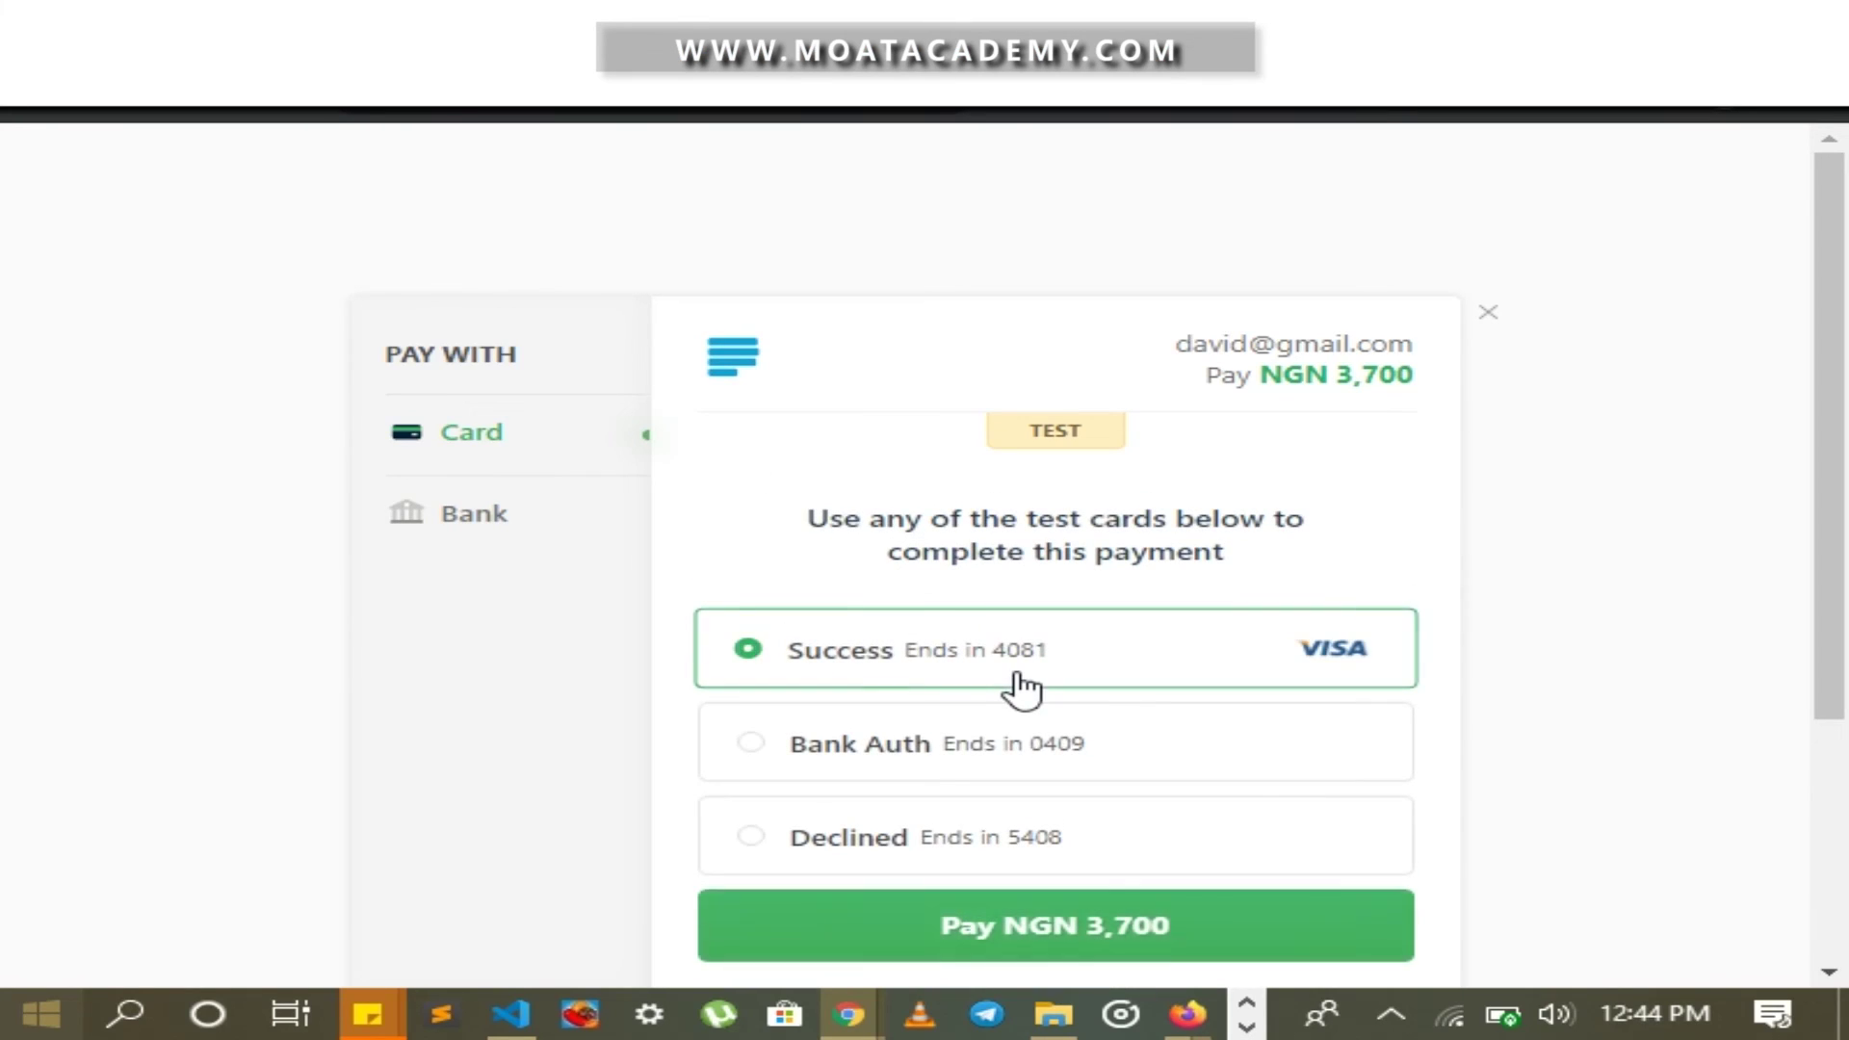
{"action": "left_click", "coordinate": [1064, 932]}
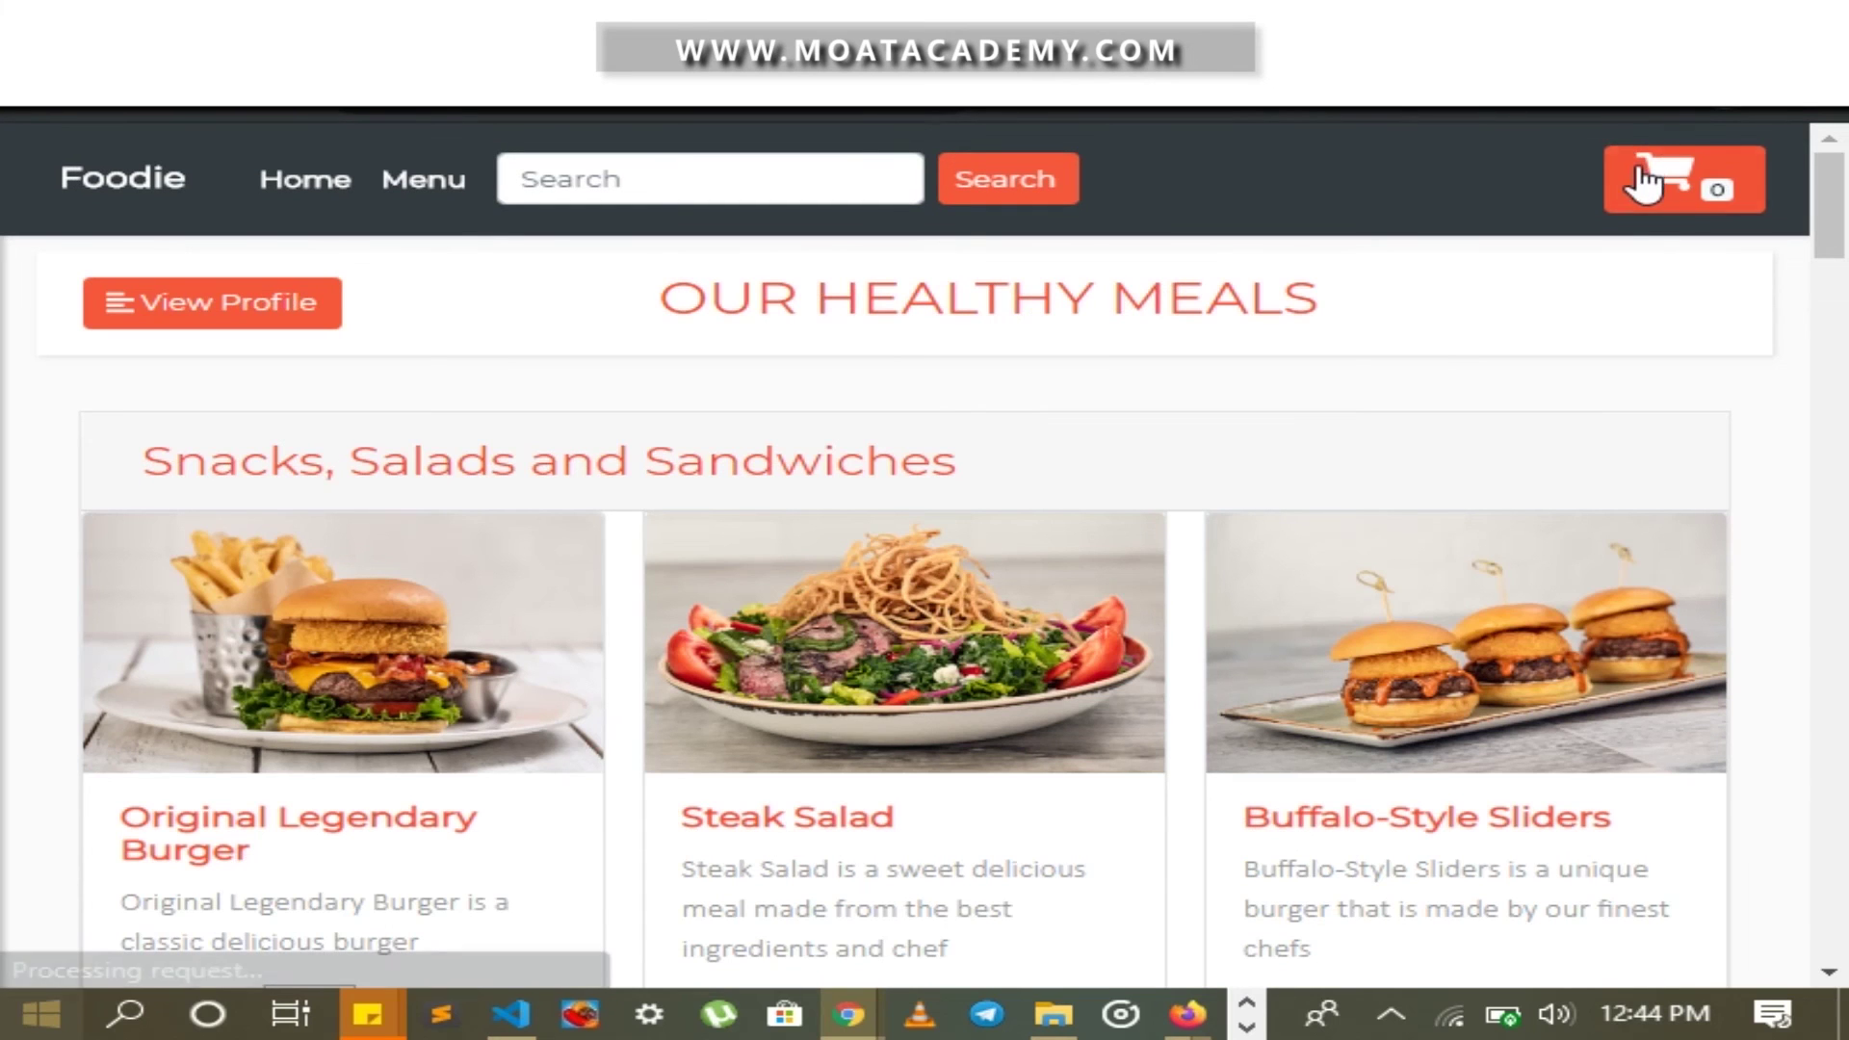
Confirm the cart is empty and go to the profile's Order Status page
{"action": "left_click", "coordinate": [1679, 185]}
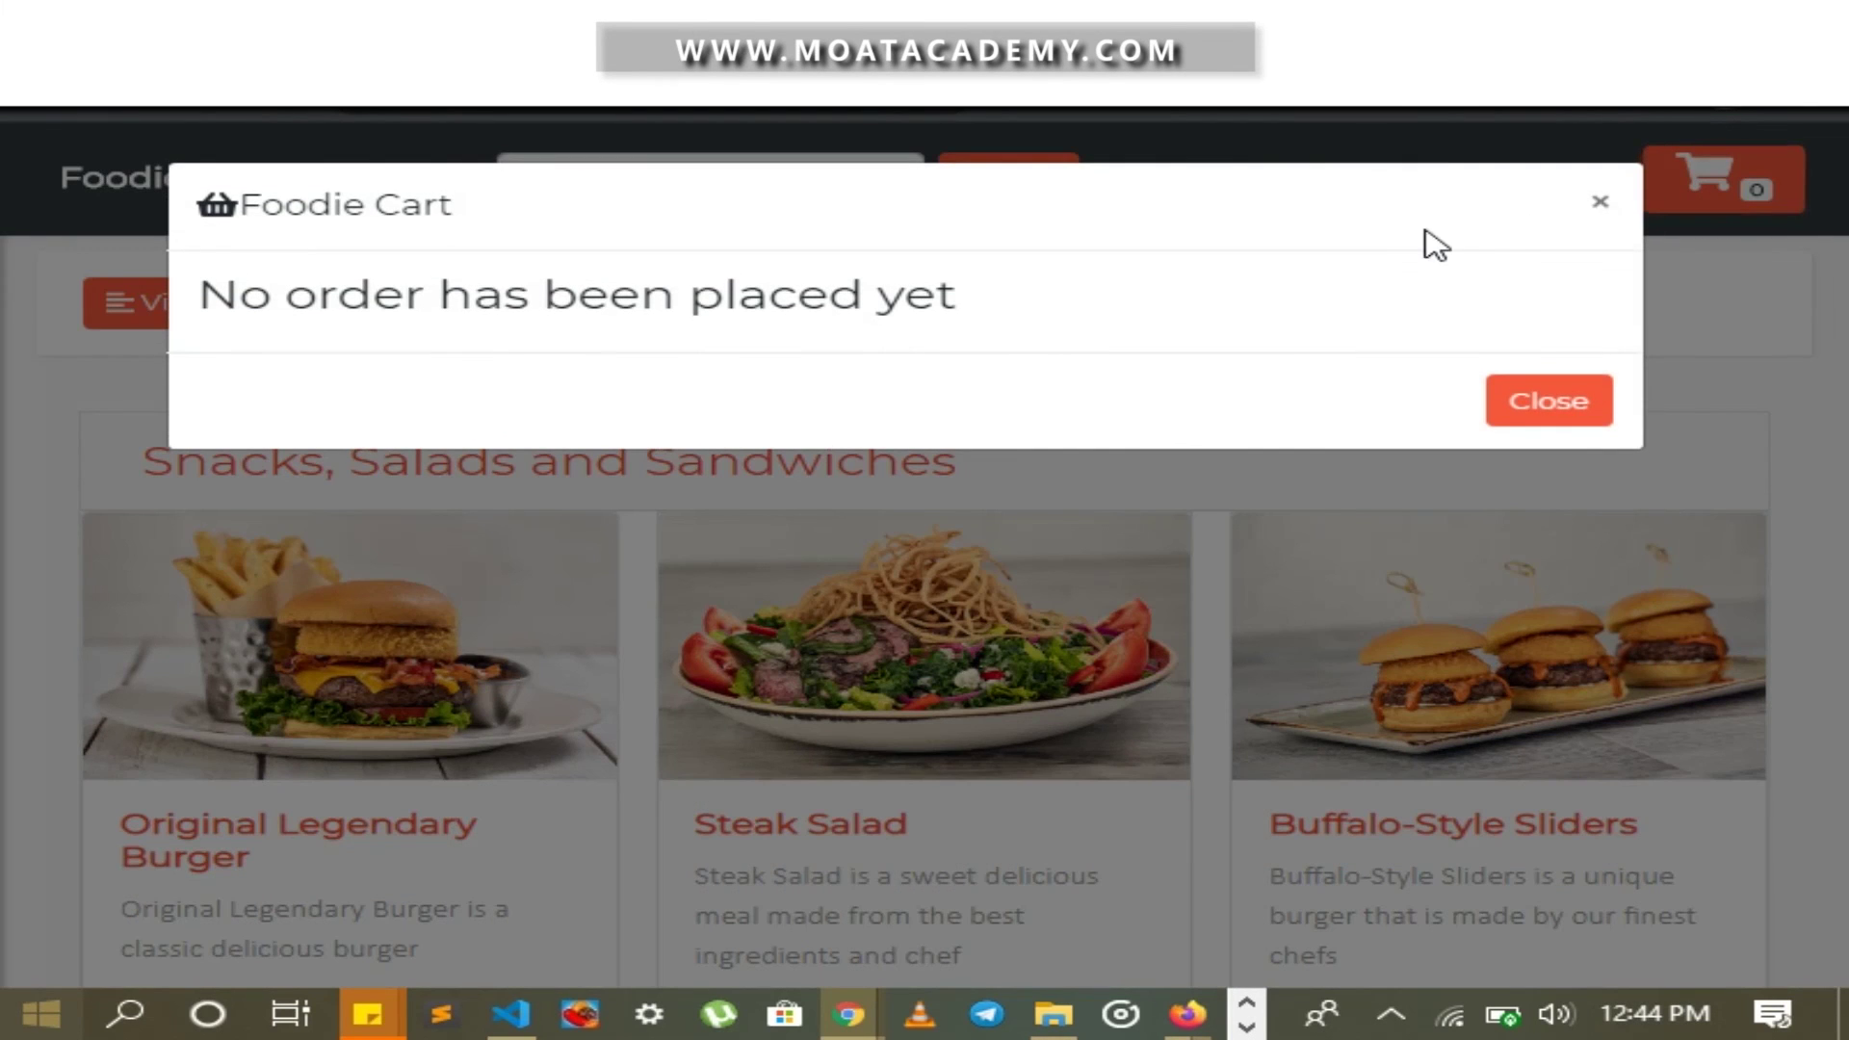
{"action": "left_click", "coordinate": [1615, 197]}
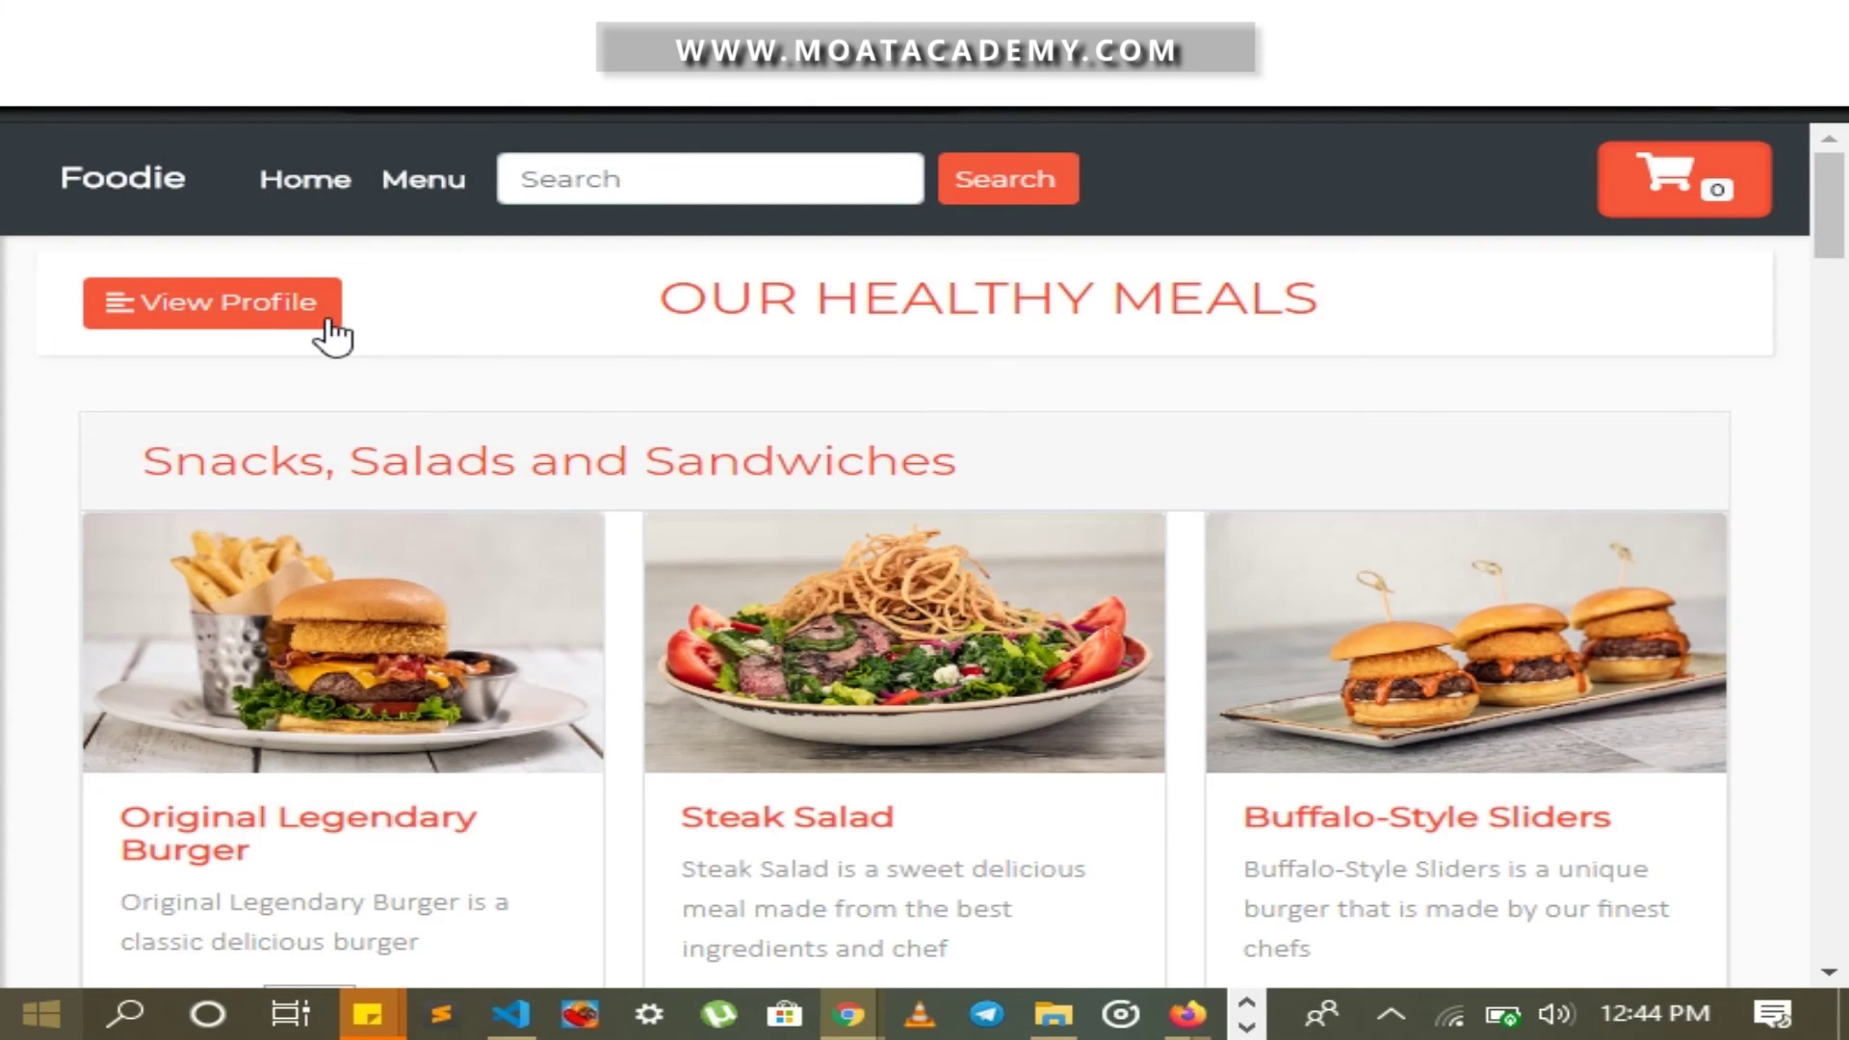
{"action": "left_click", "coordinate": [289, 304]}
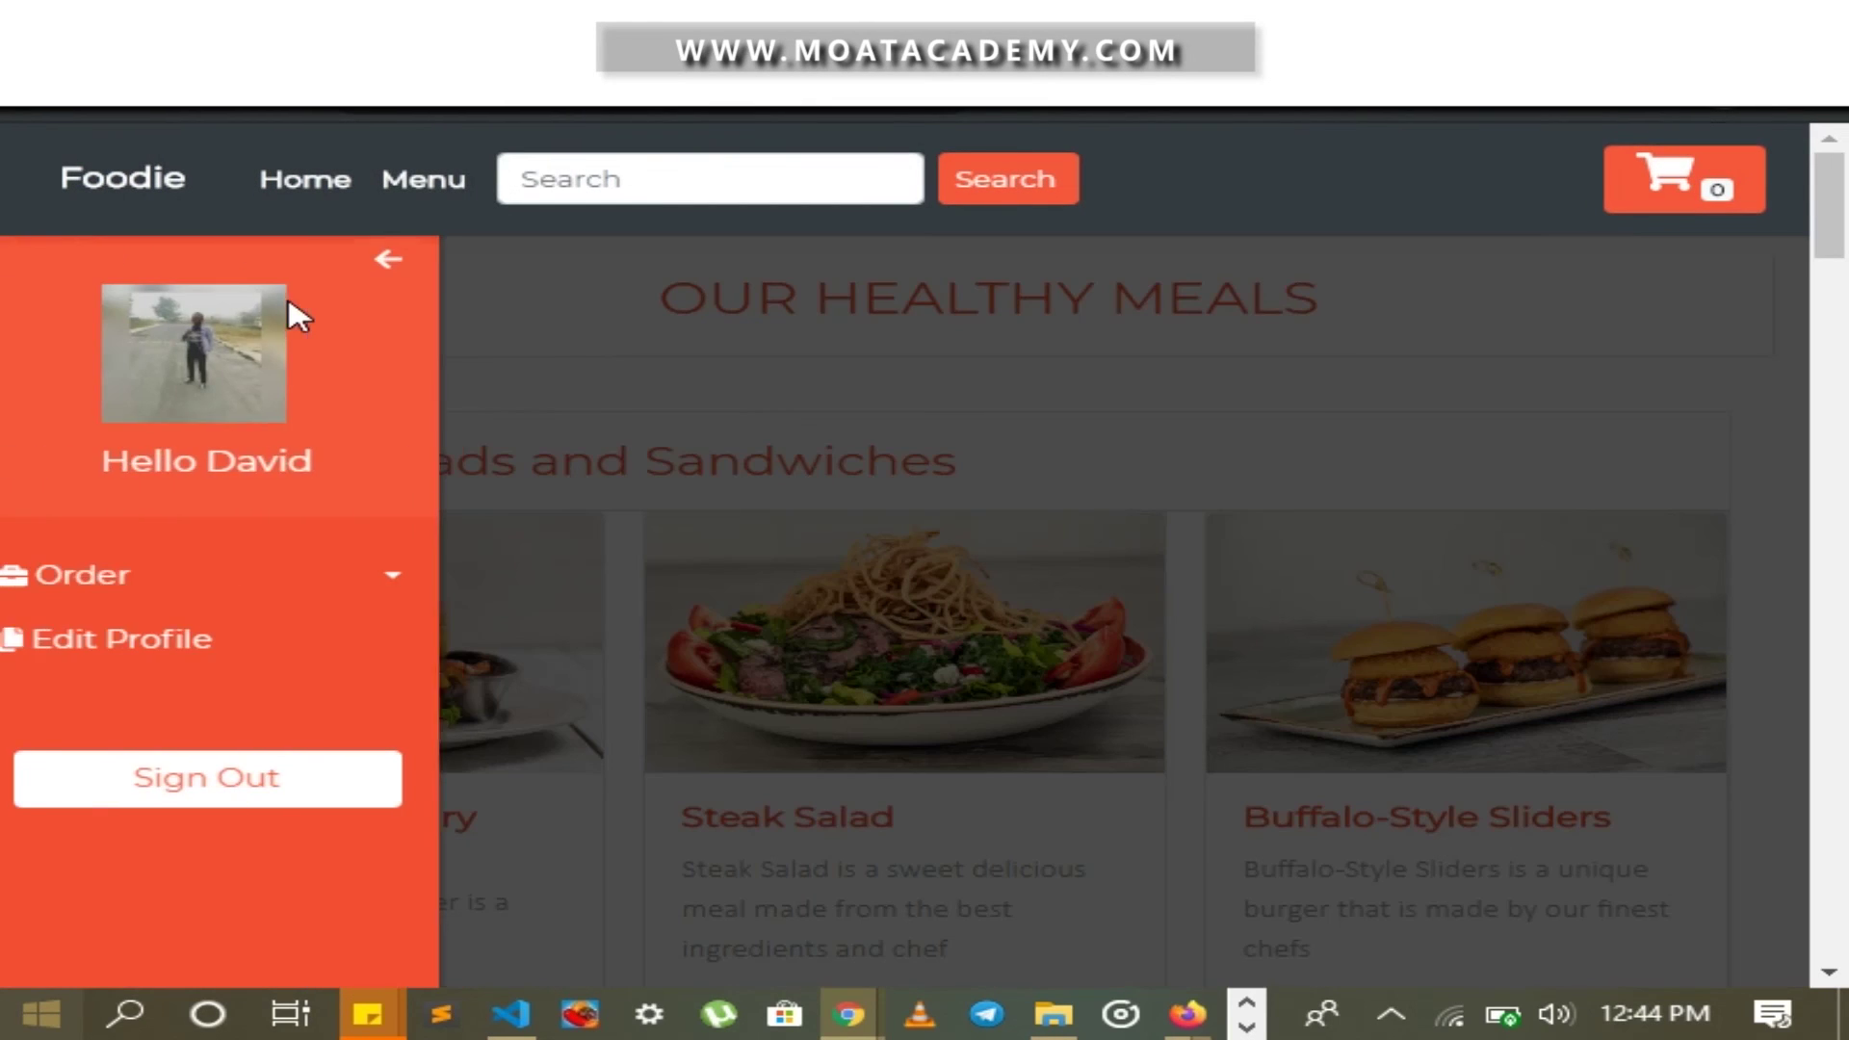
{"action": "left_click", "coordinate": [233, 585]}
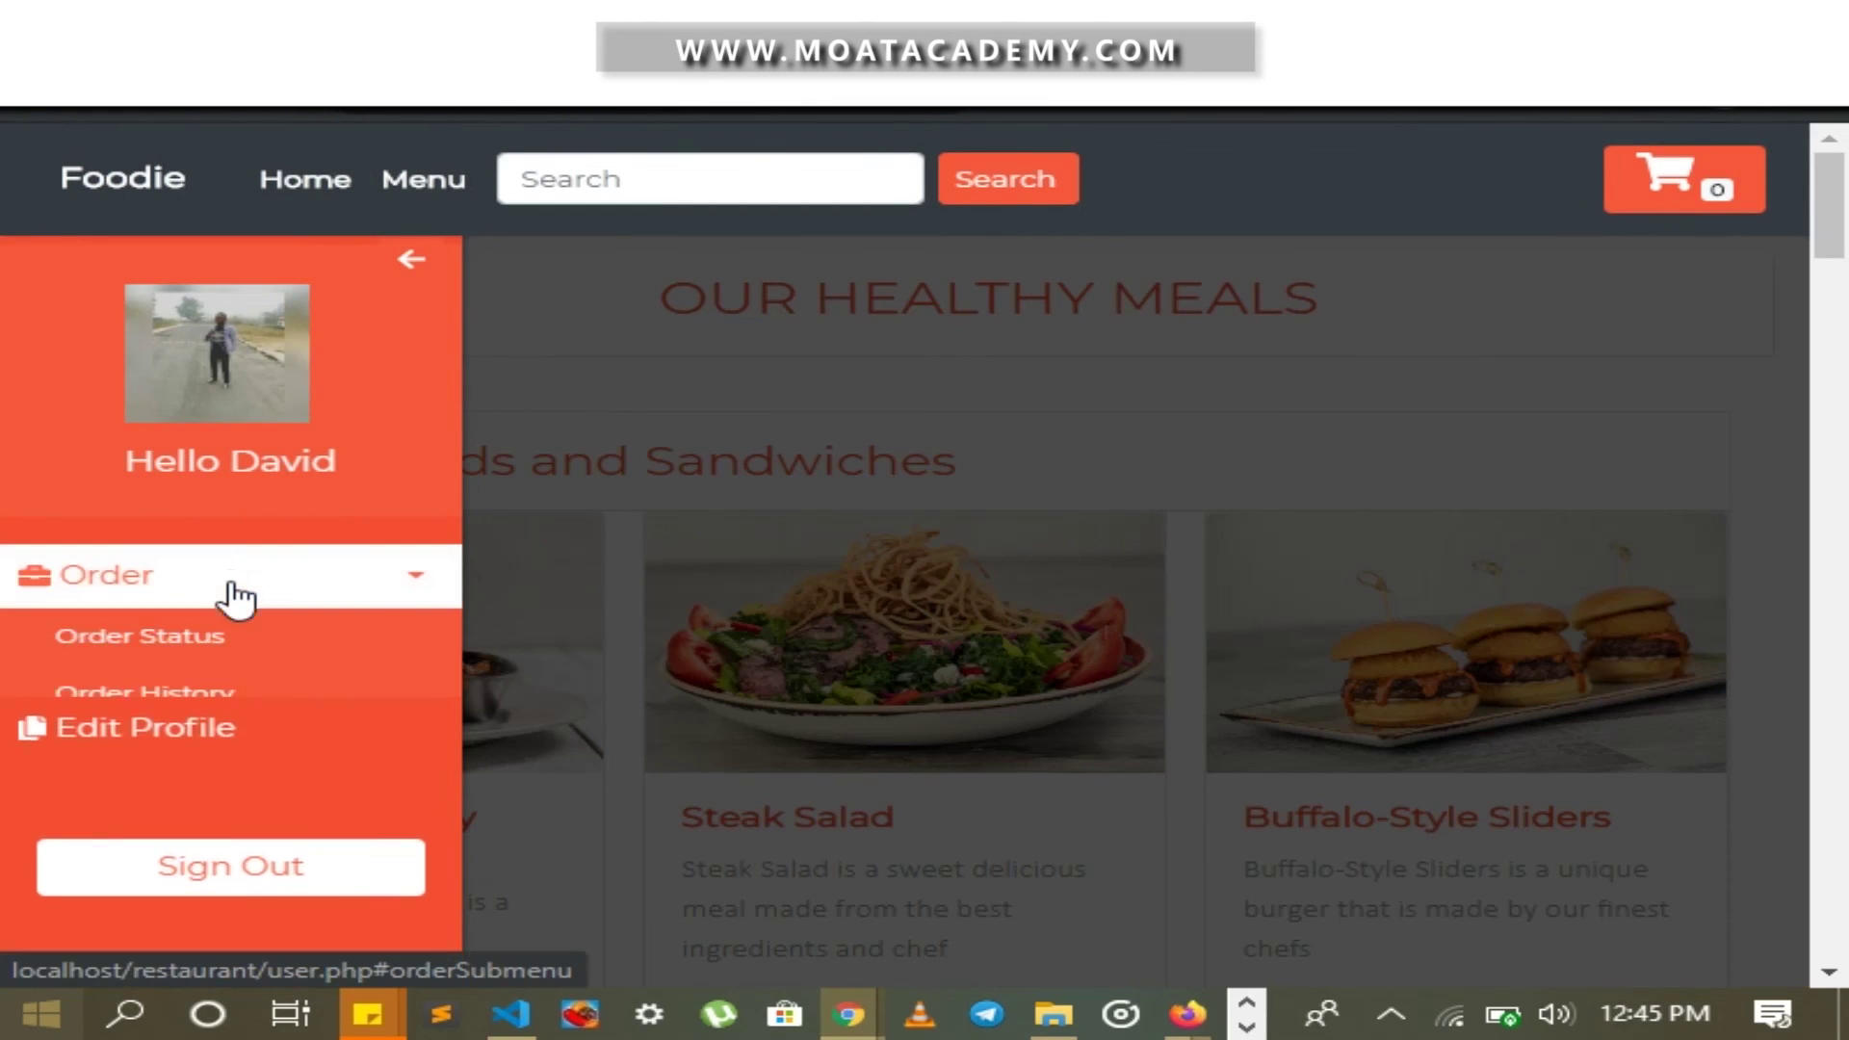
{"action": "left_click", "coordinate": [207, 643]}
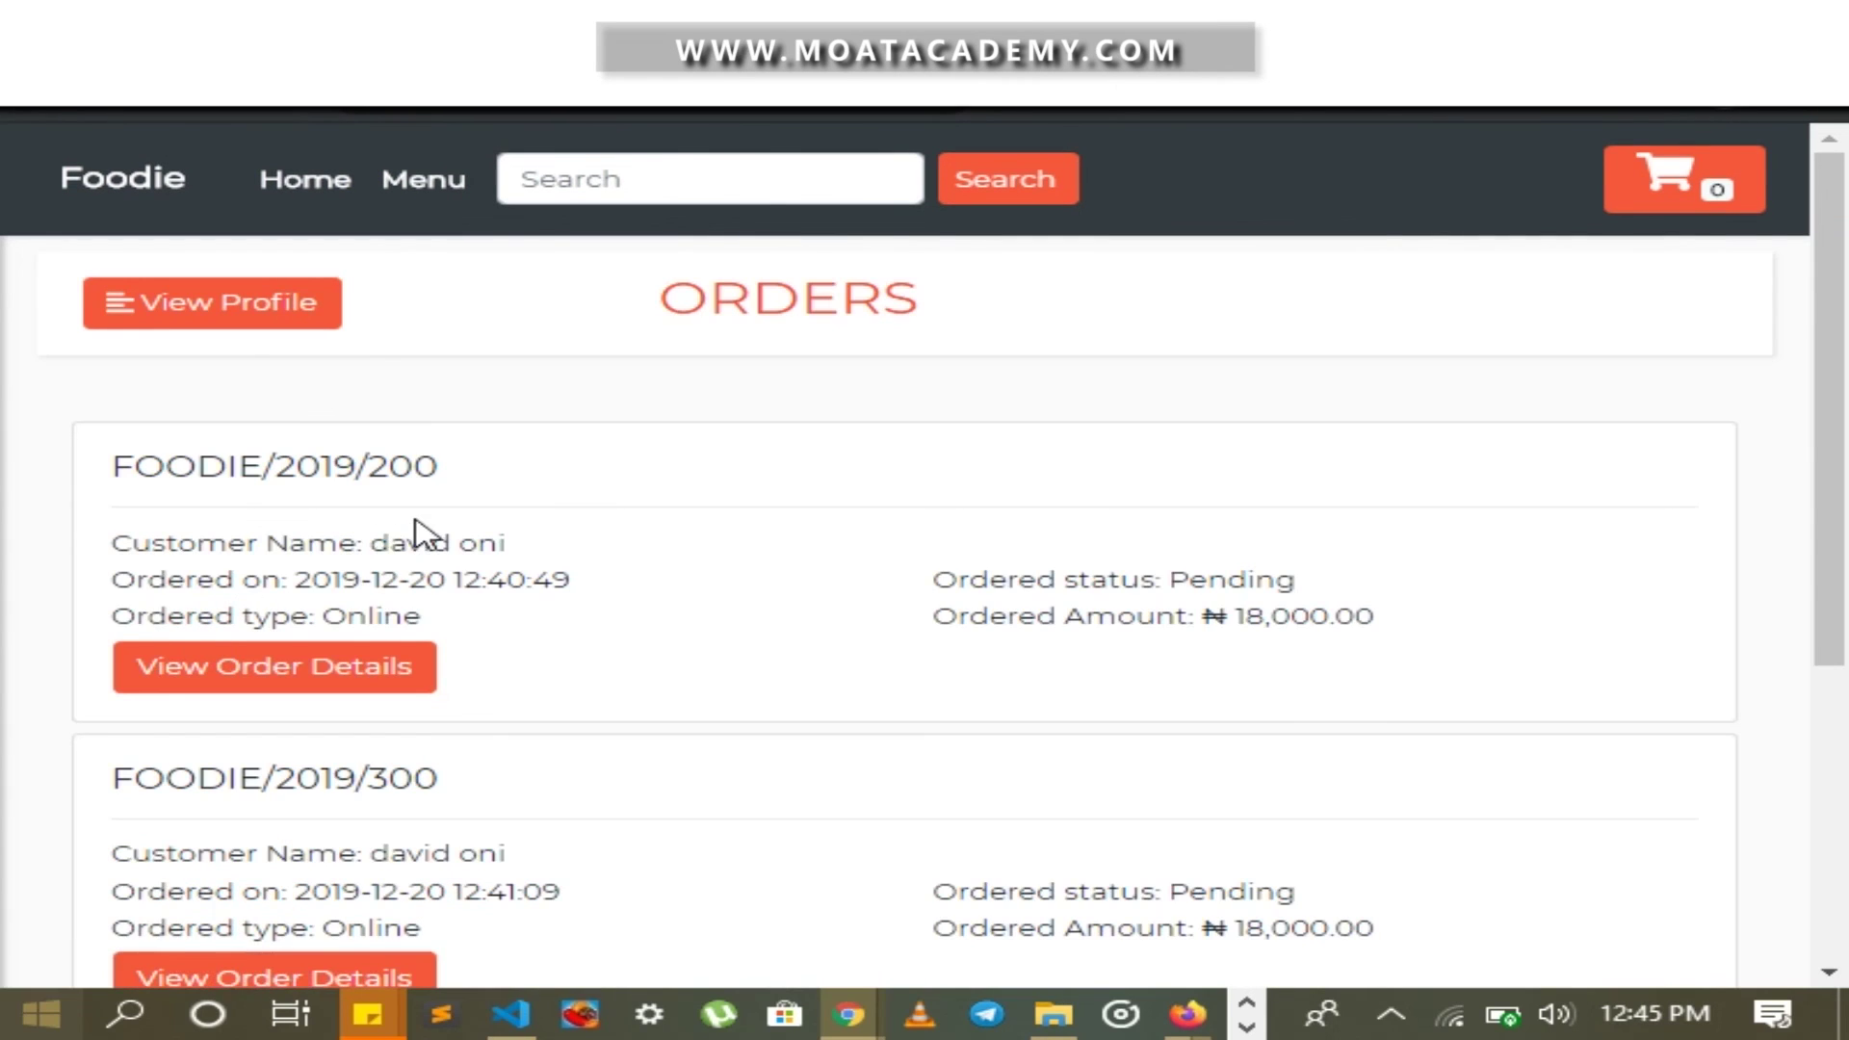
View details of order FOODIE/2019/400: Buffalo-Style Sliders, Steak Salad and Pulpy, ₦3,700
{"action": "scroll", "coordinate": [424, 531], "scroll_direction": "down", "scroll_amount": 3}
{"action": "scroll", "coordinate": [430, 535], "scroll_direction": "down", "scroll_amount": 3}
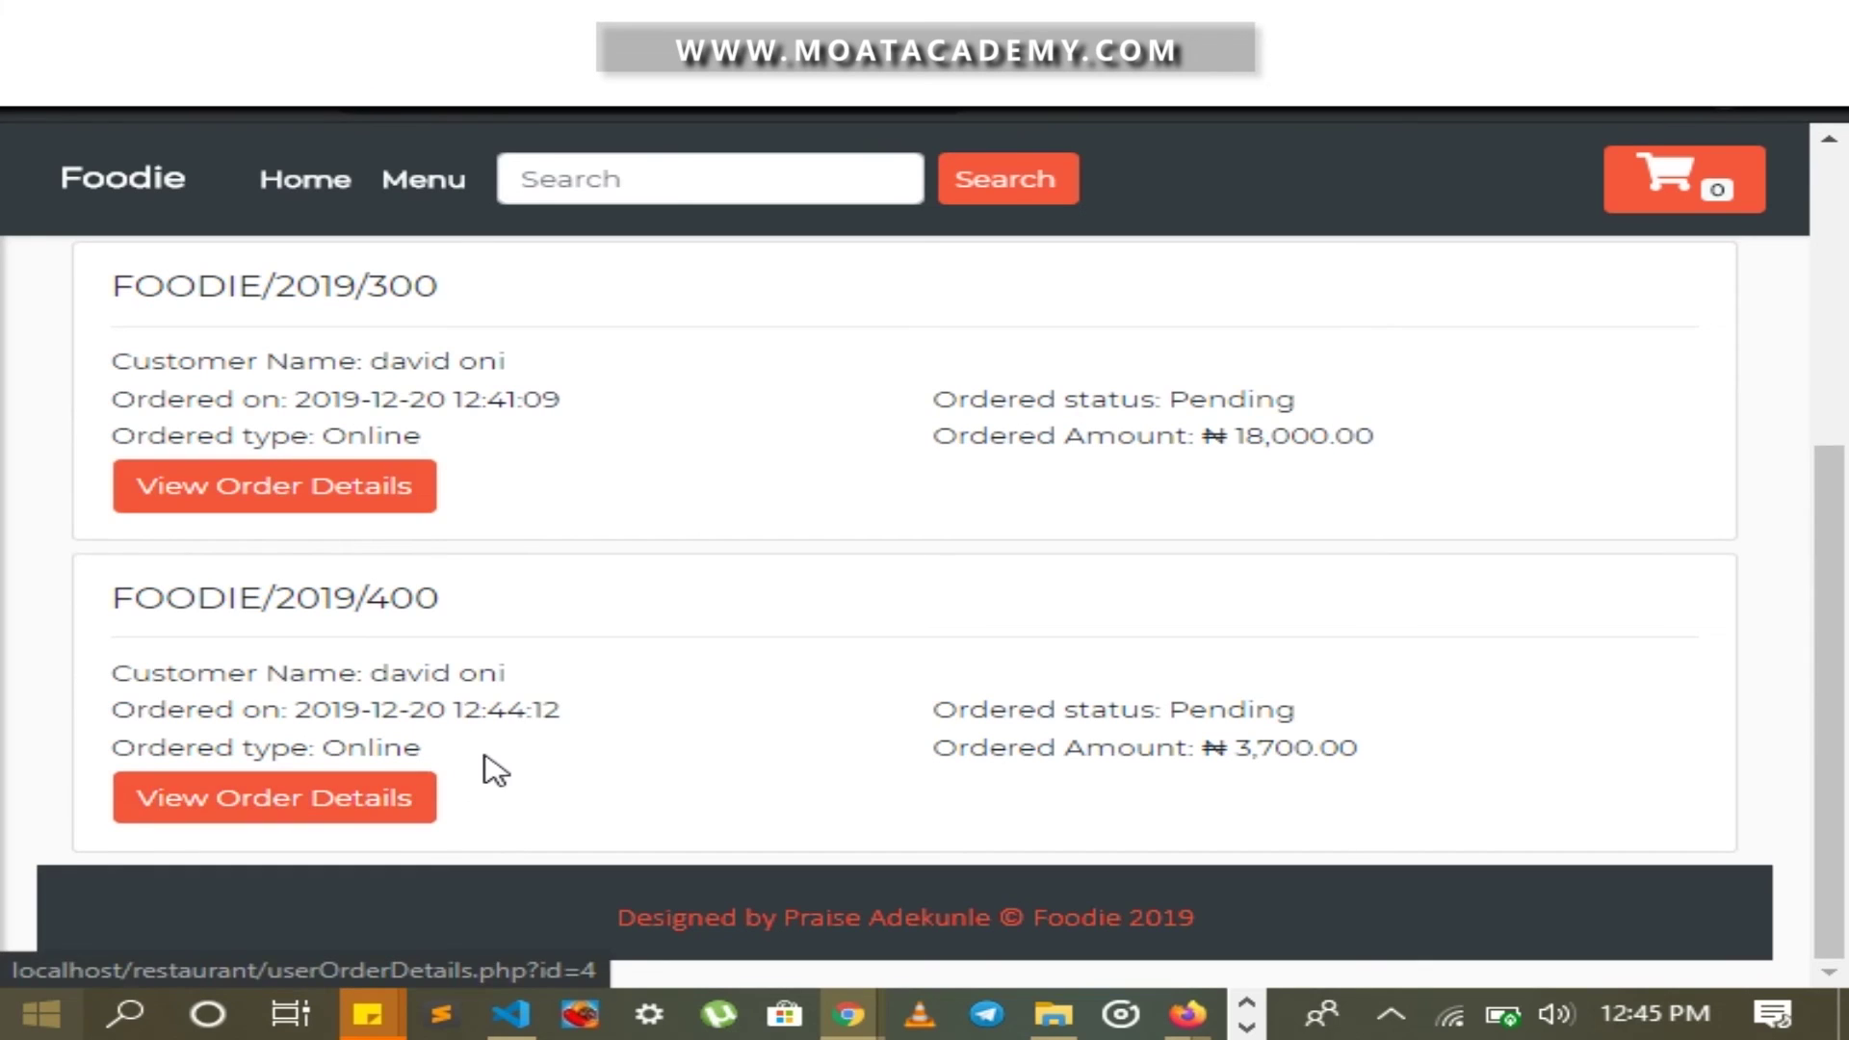
{"action": "left_click", "coordinate": [388, 812]}
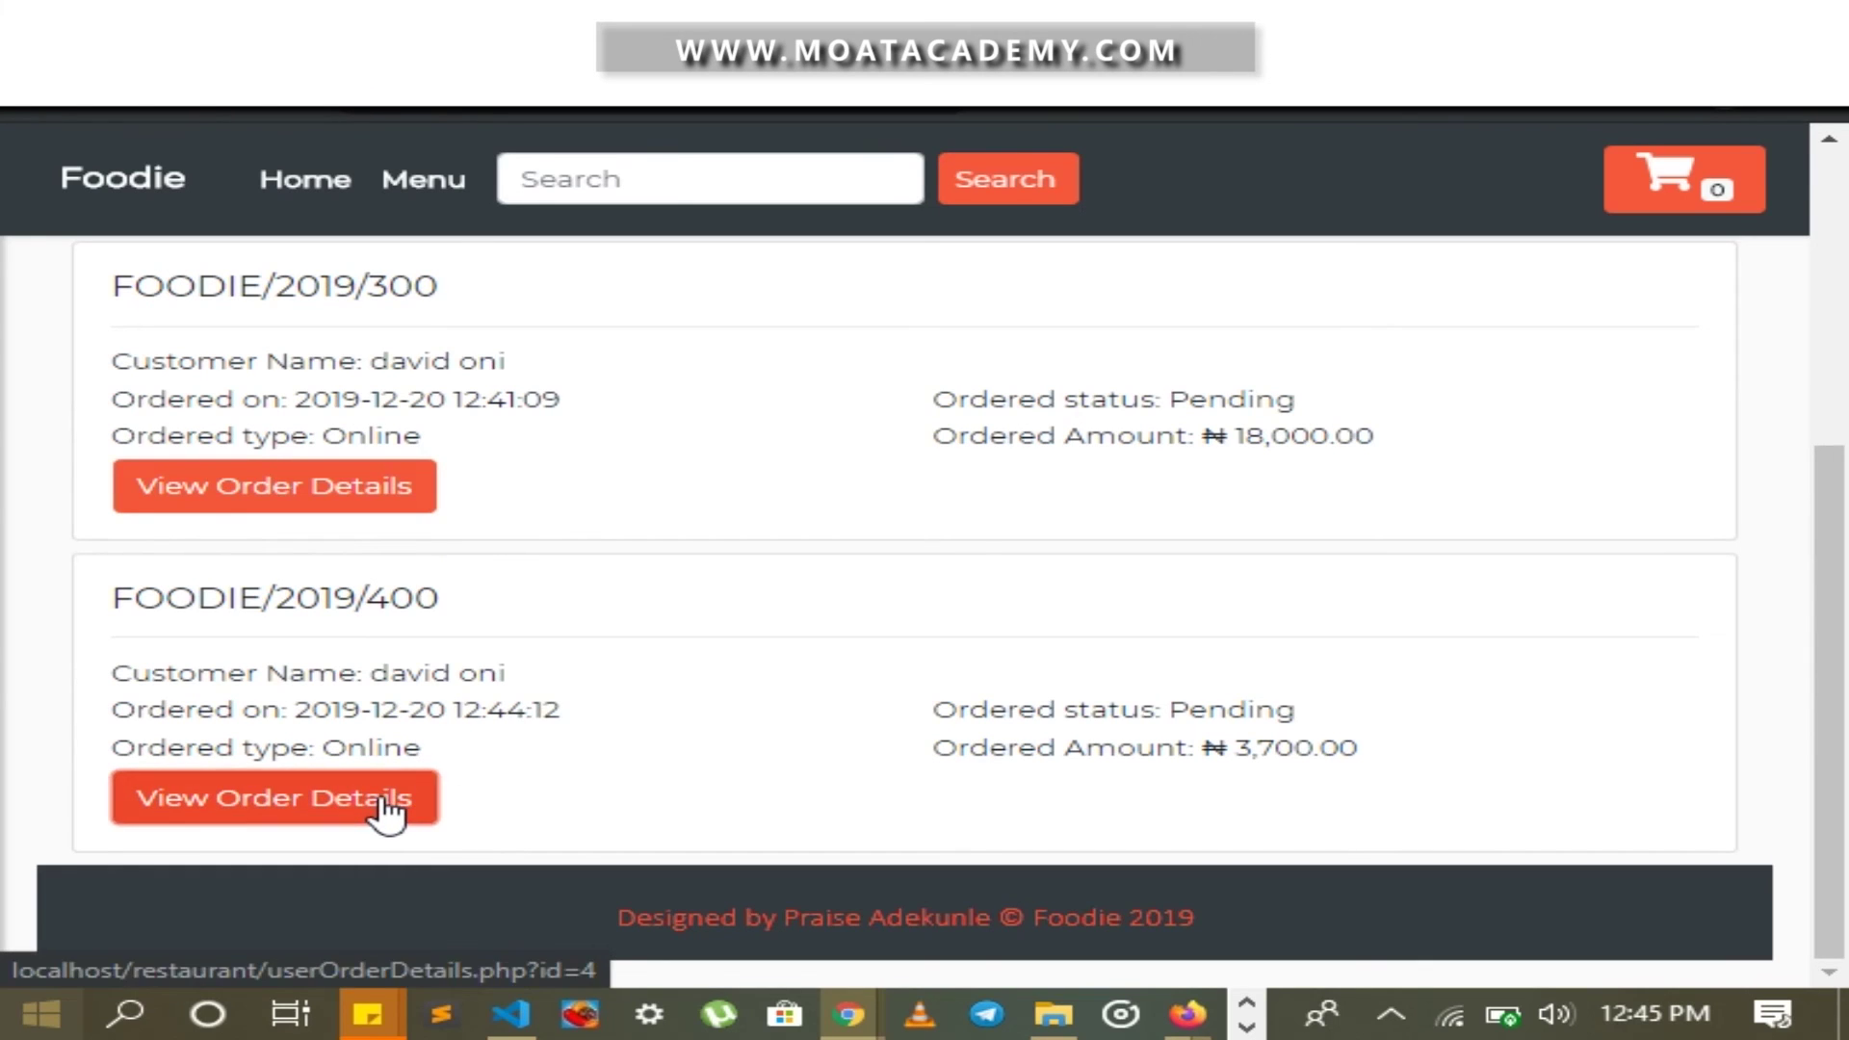
{"action": "scroll", "coordinate": [520, 674], "scroll_direction": "down", "scroll_amount": 2}
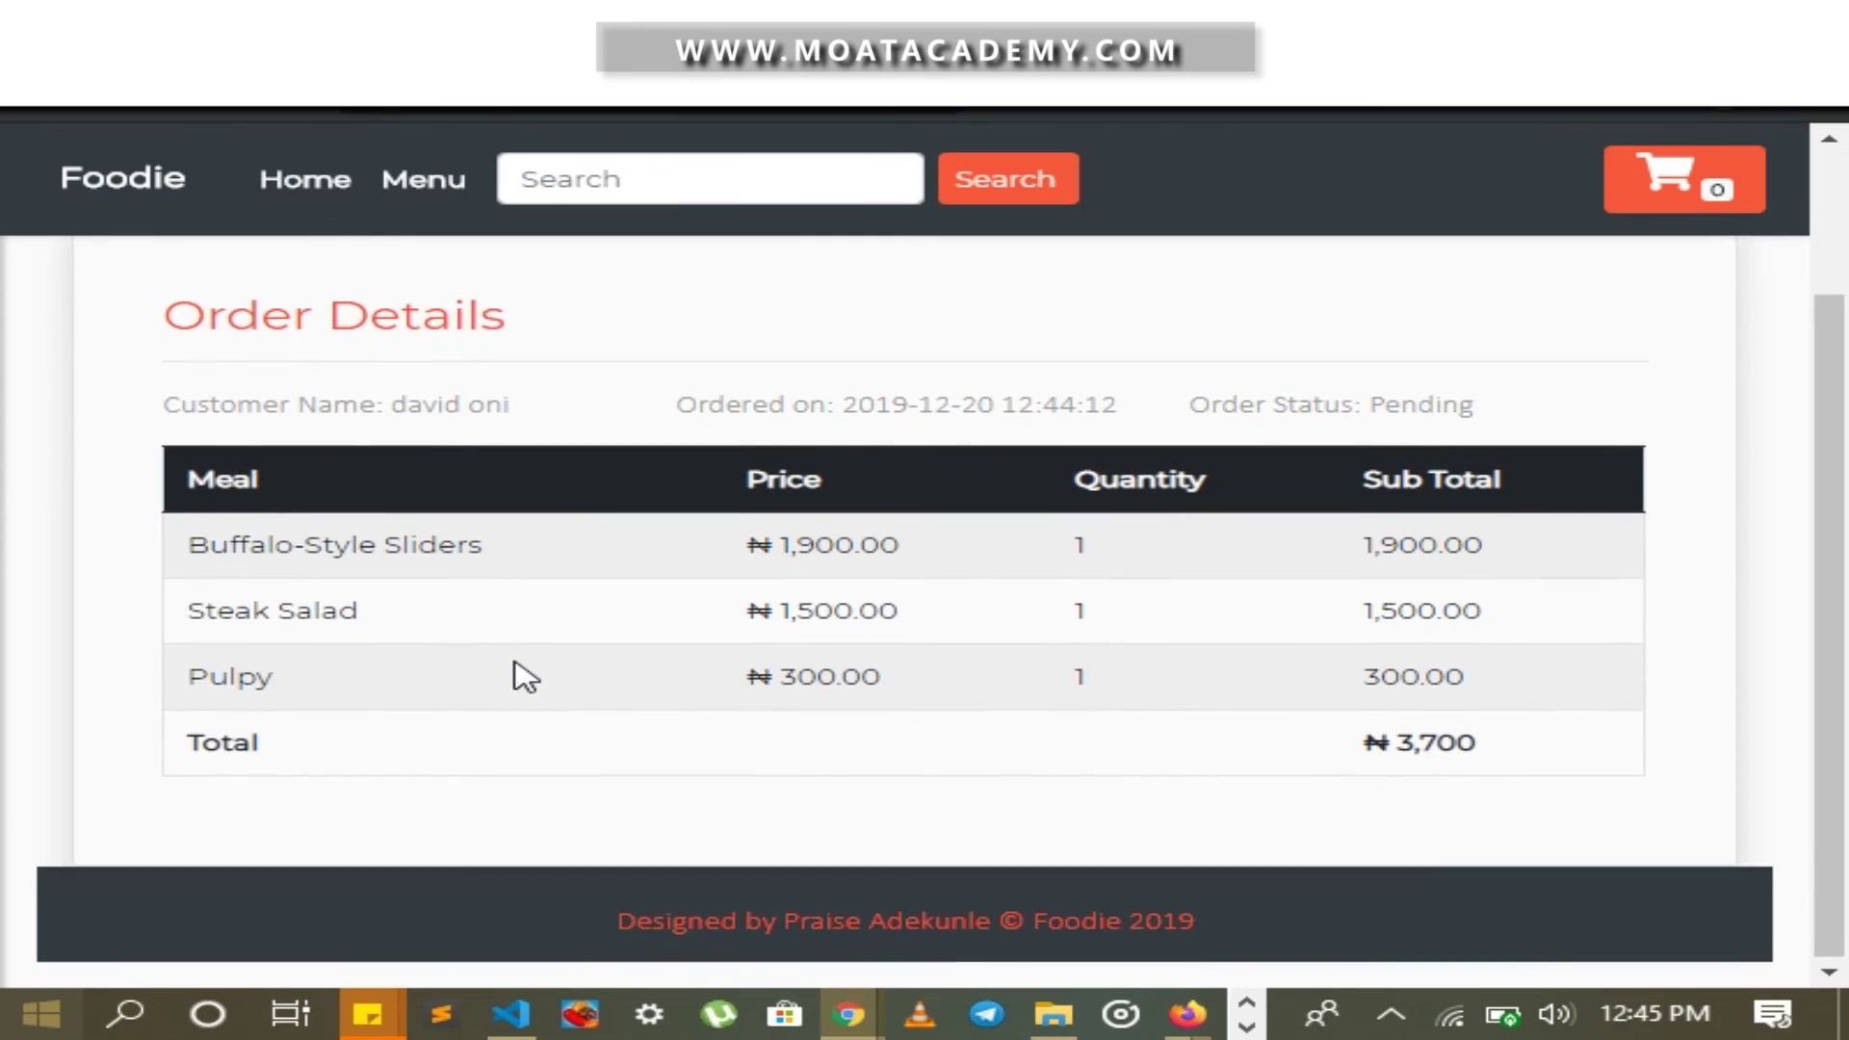
In the Firefox admin window, open order FOODIE/2019/400 from the orders list
{"action": "key", "text": "alt+Tab"}
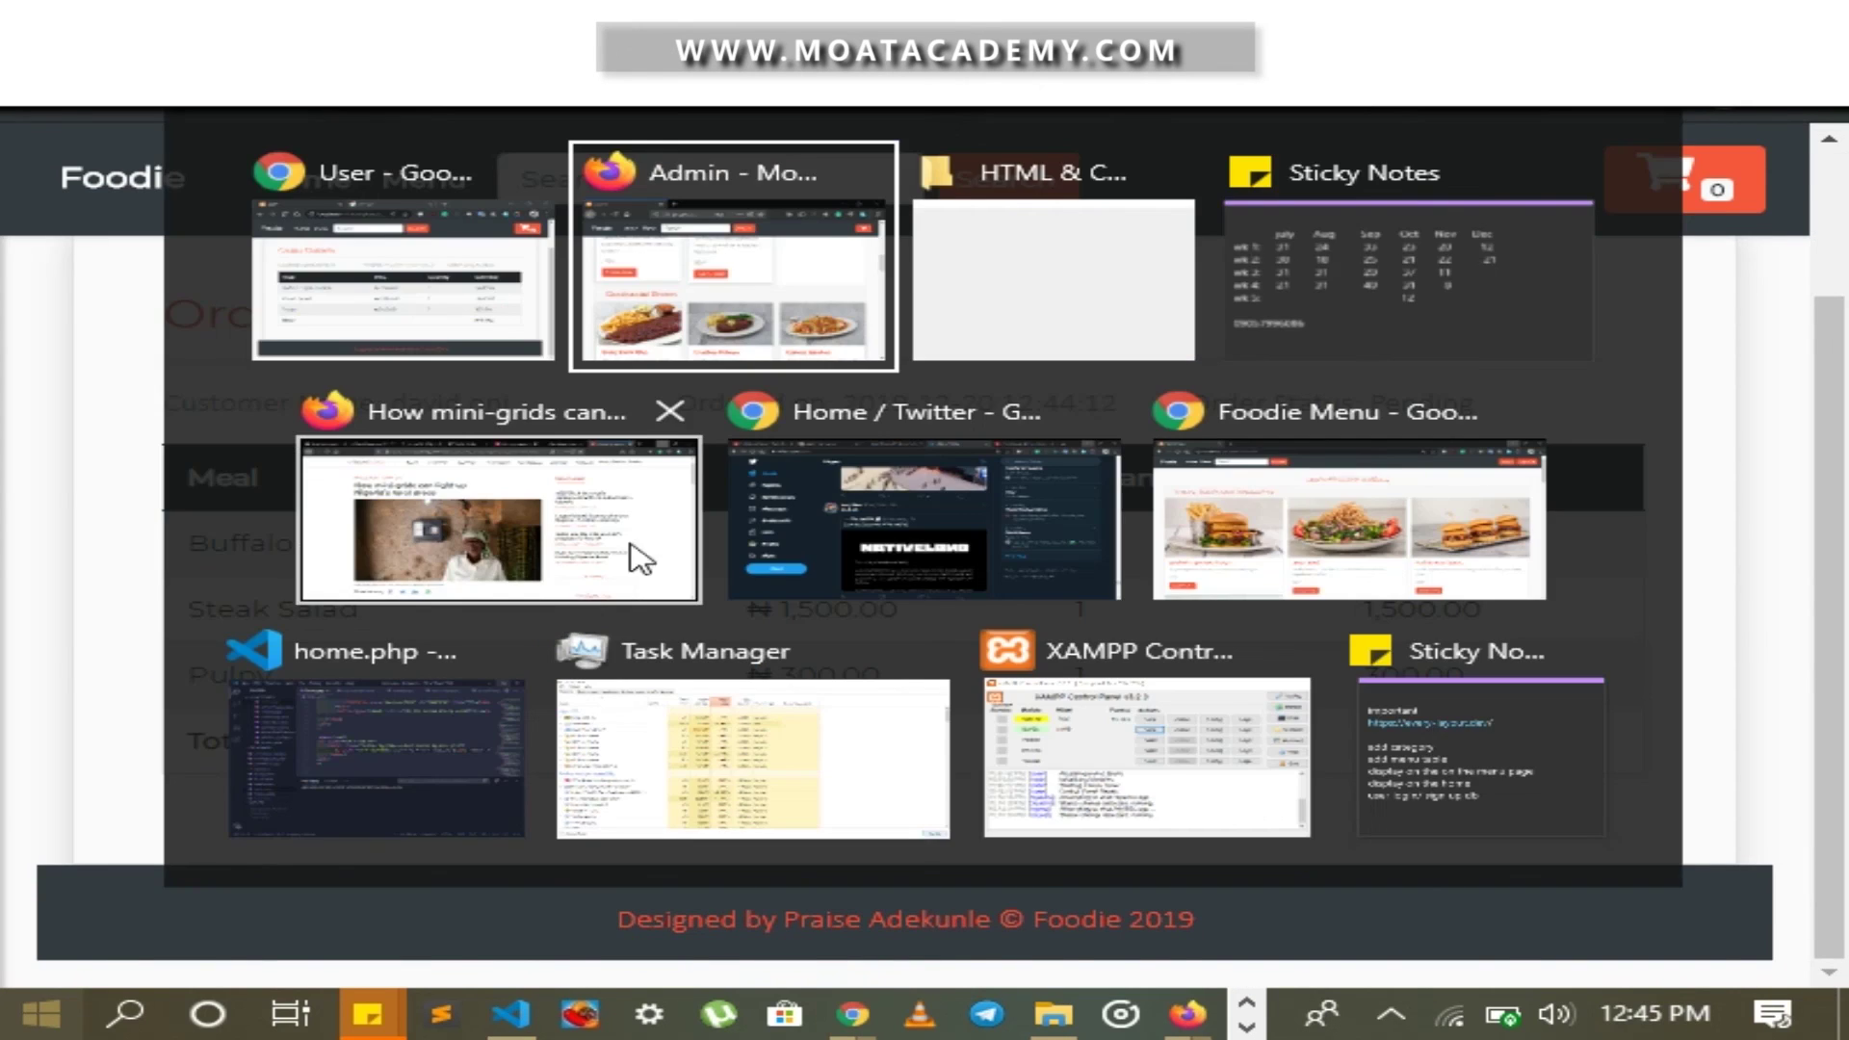
{"action": "scroll", "coordinate": [479, 518], "scroll_direction": "up", "scroll_amount": 10}
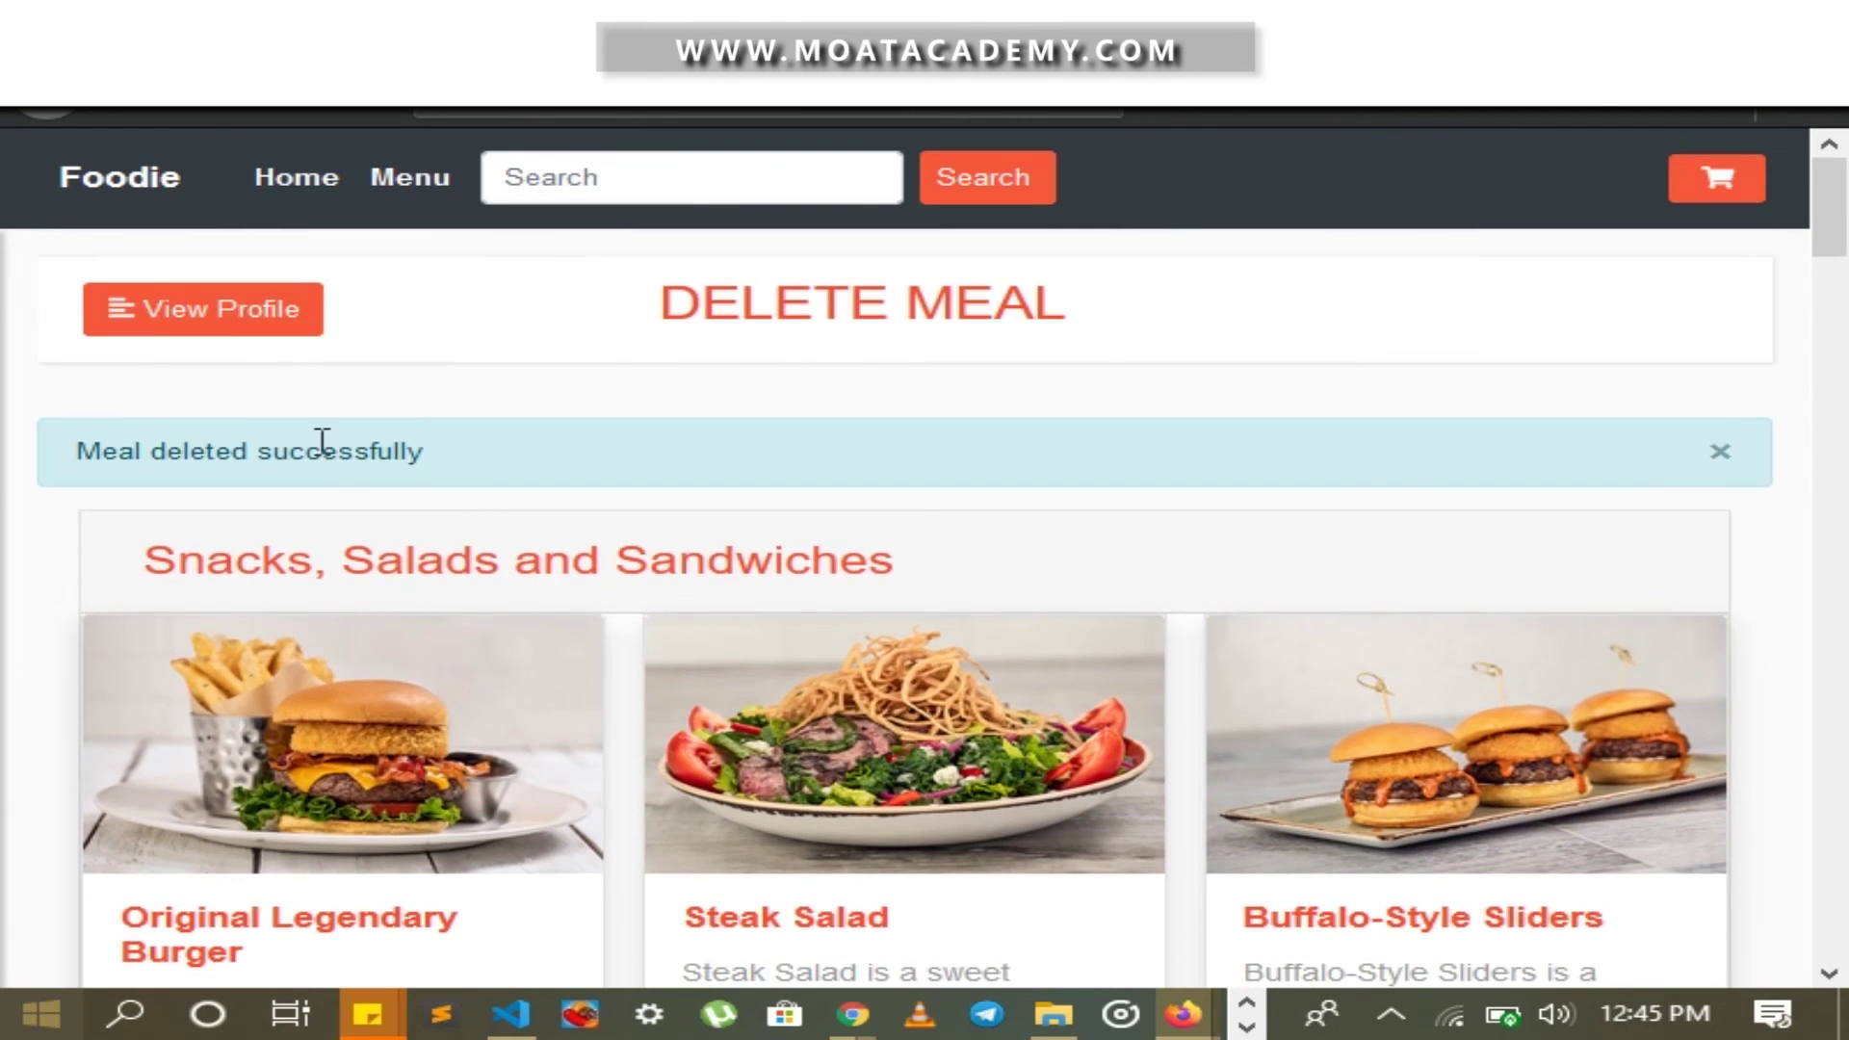
{"action": "left_click", "coordinate": [158, 313]}
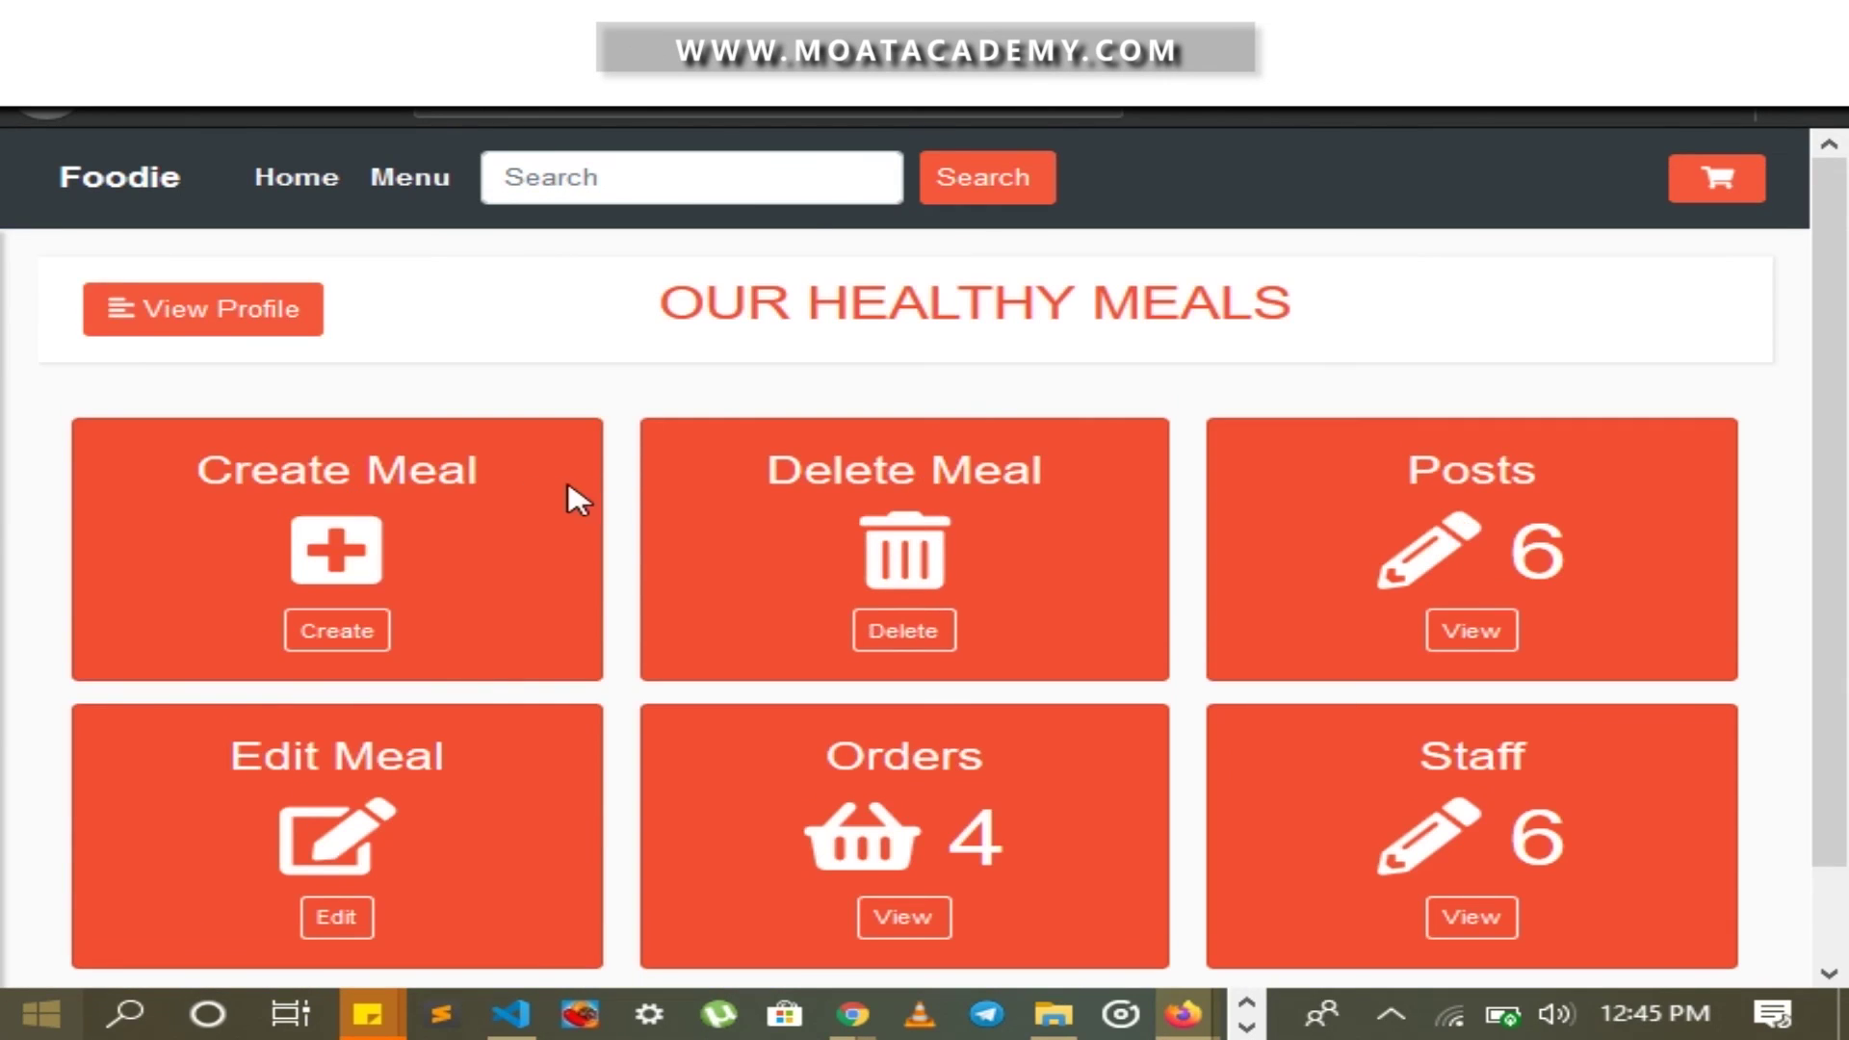
{"action": "scroll", "coordinate": [568, 478], "scroll_direction": "down", "scroll_amount": 1}
{"action": "left_click", "coordinate": [917, 821]}
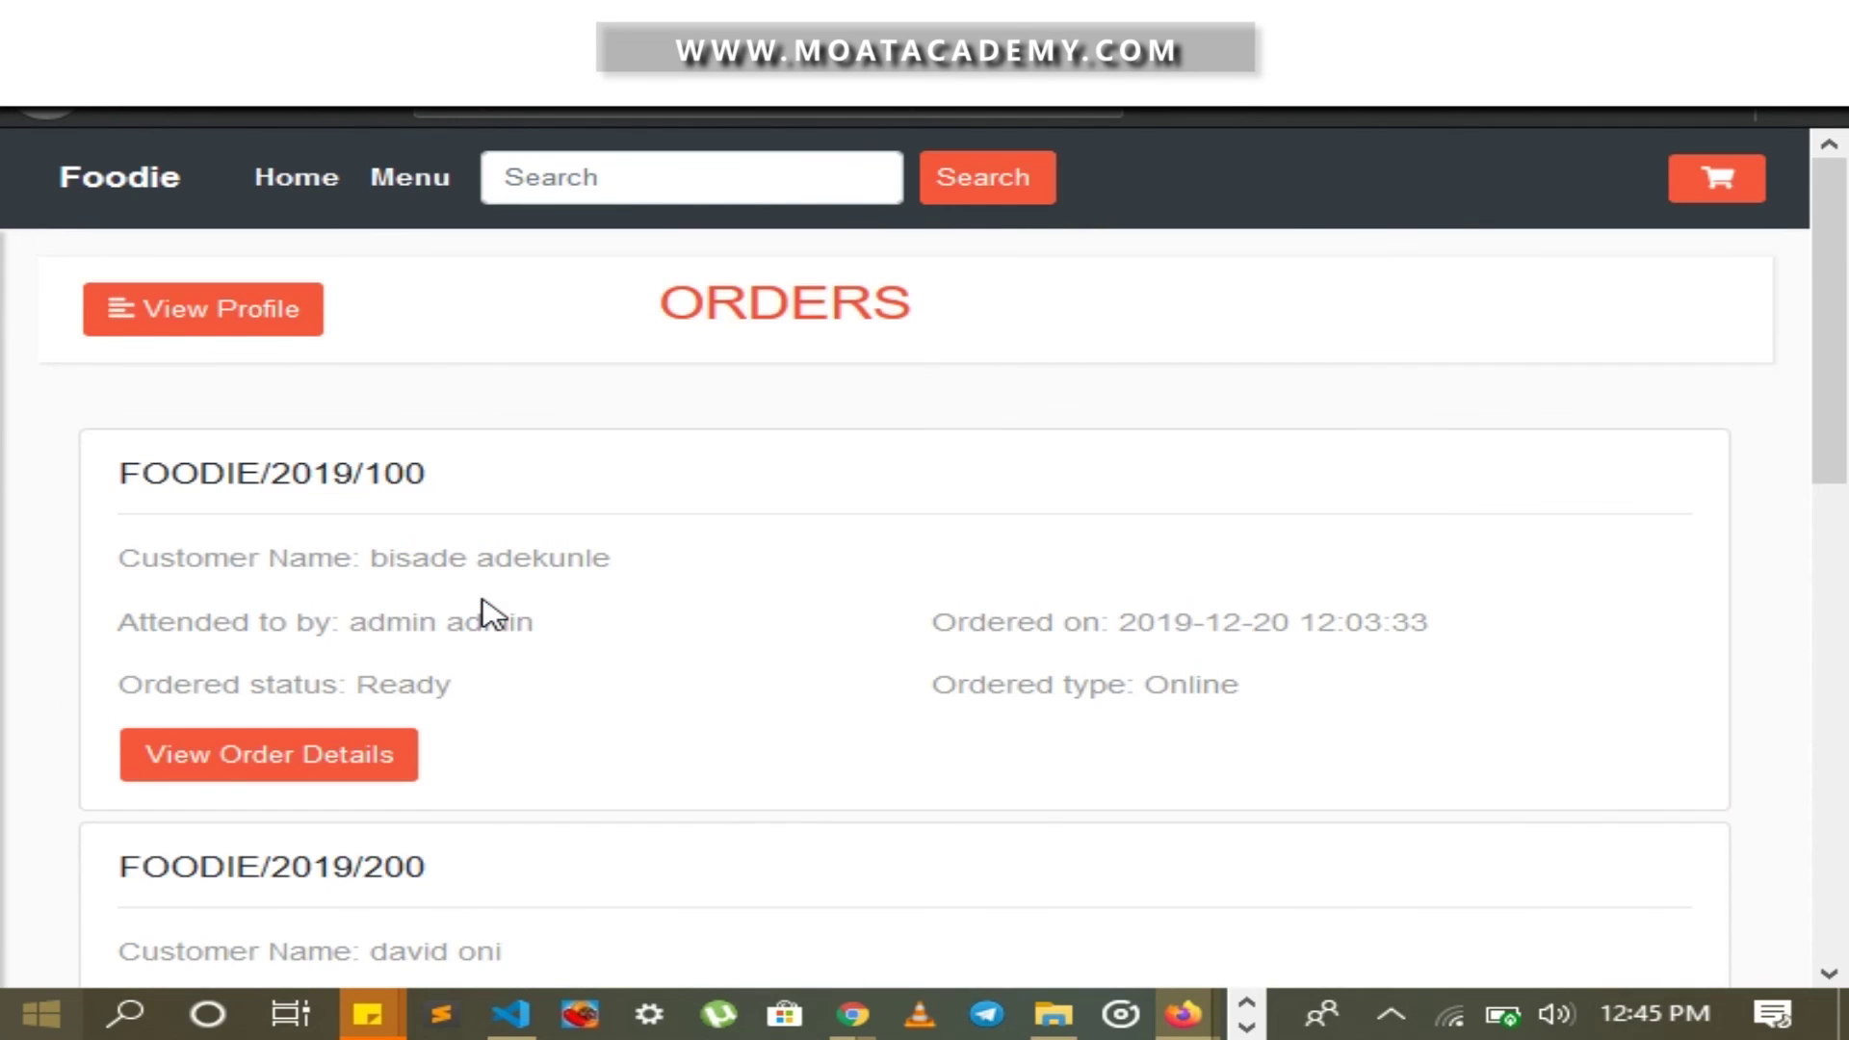
{"action": "scroll", "coordinate": [490, 612], "scroll_direction": "down", "scroll_amount": 10}
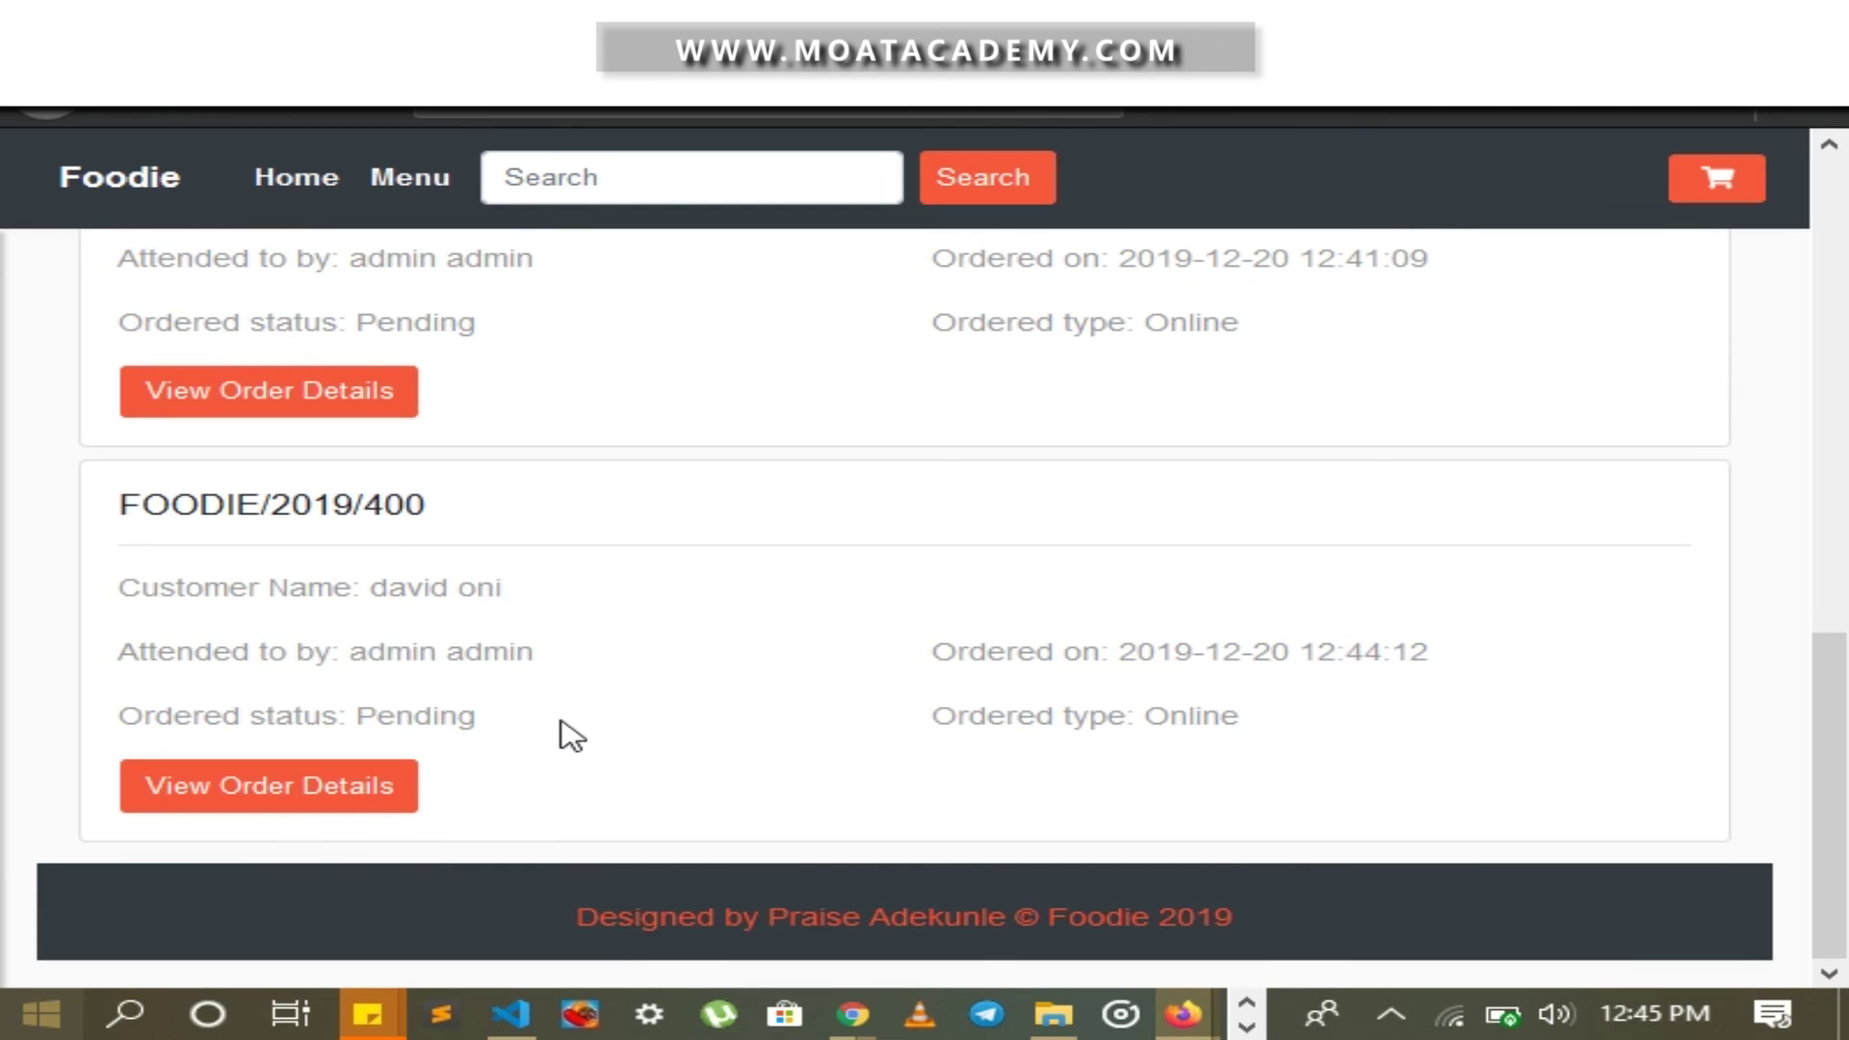
{"action": "left_click", "coordinate": [355, 784]}
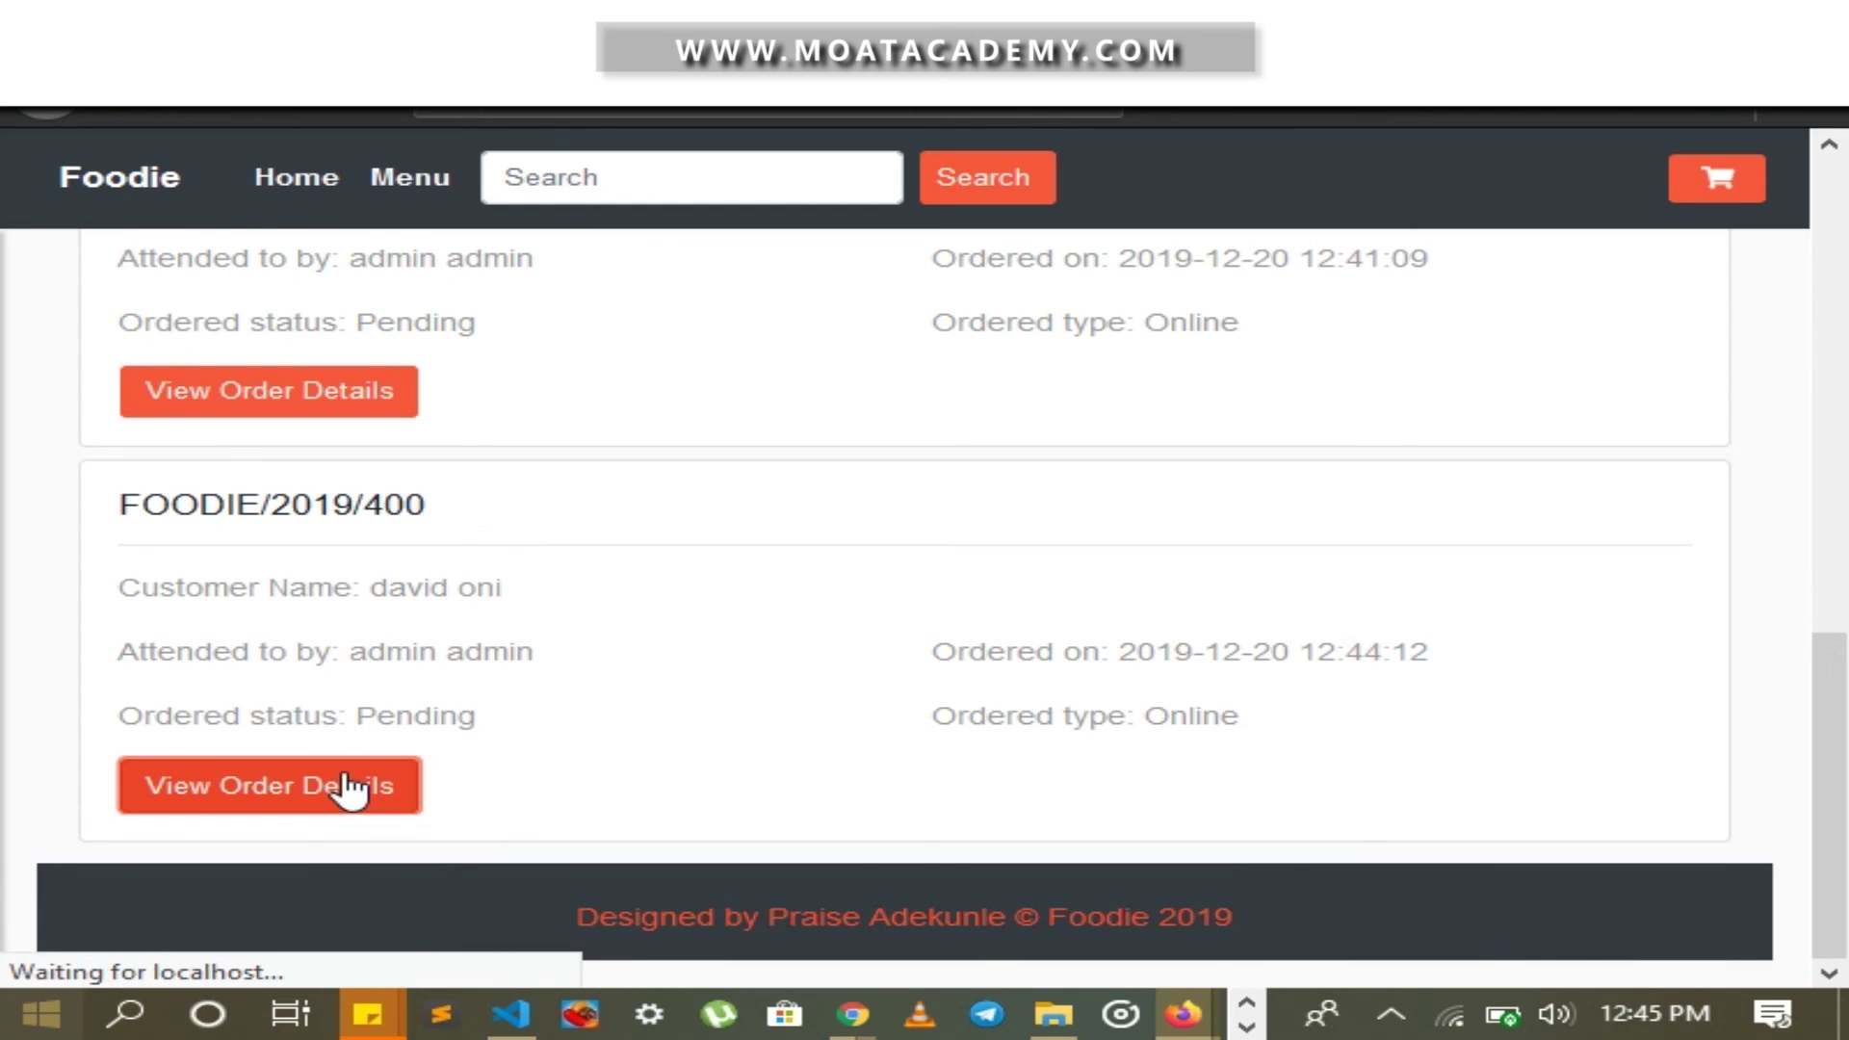
Set the order's status to Ready and save it
{"action": "scroll", "coordinate": [399, 761], "scroll_direction": "down", "scroll_amount": 3}
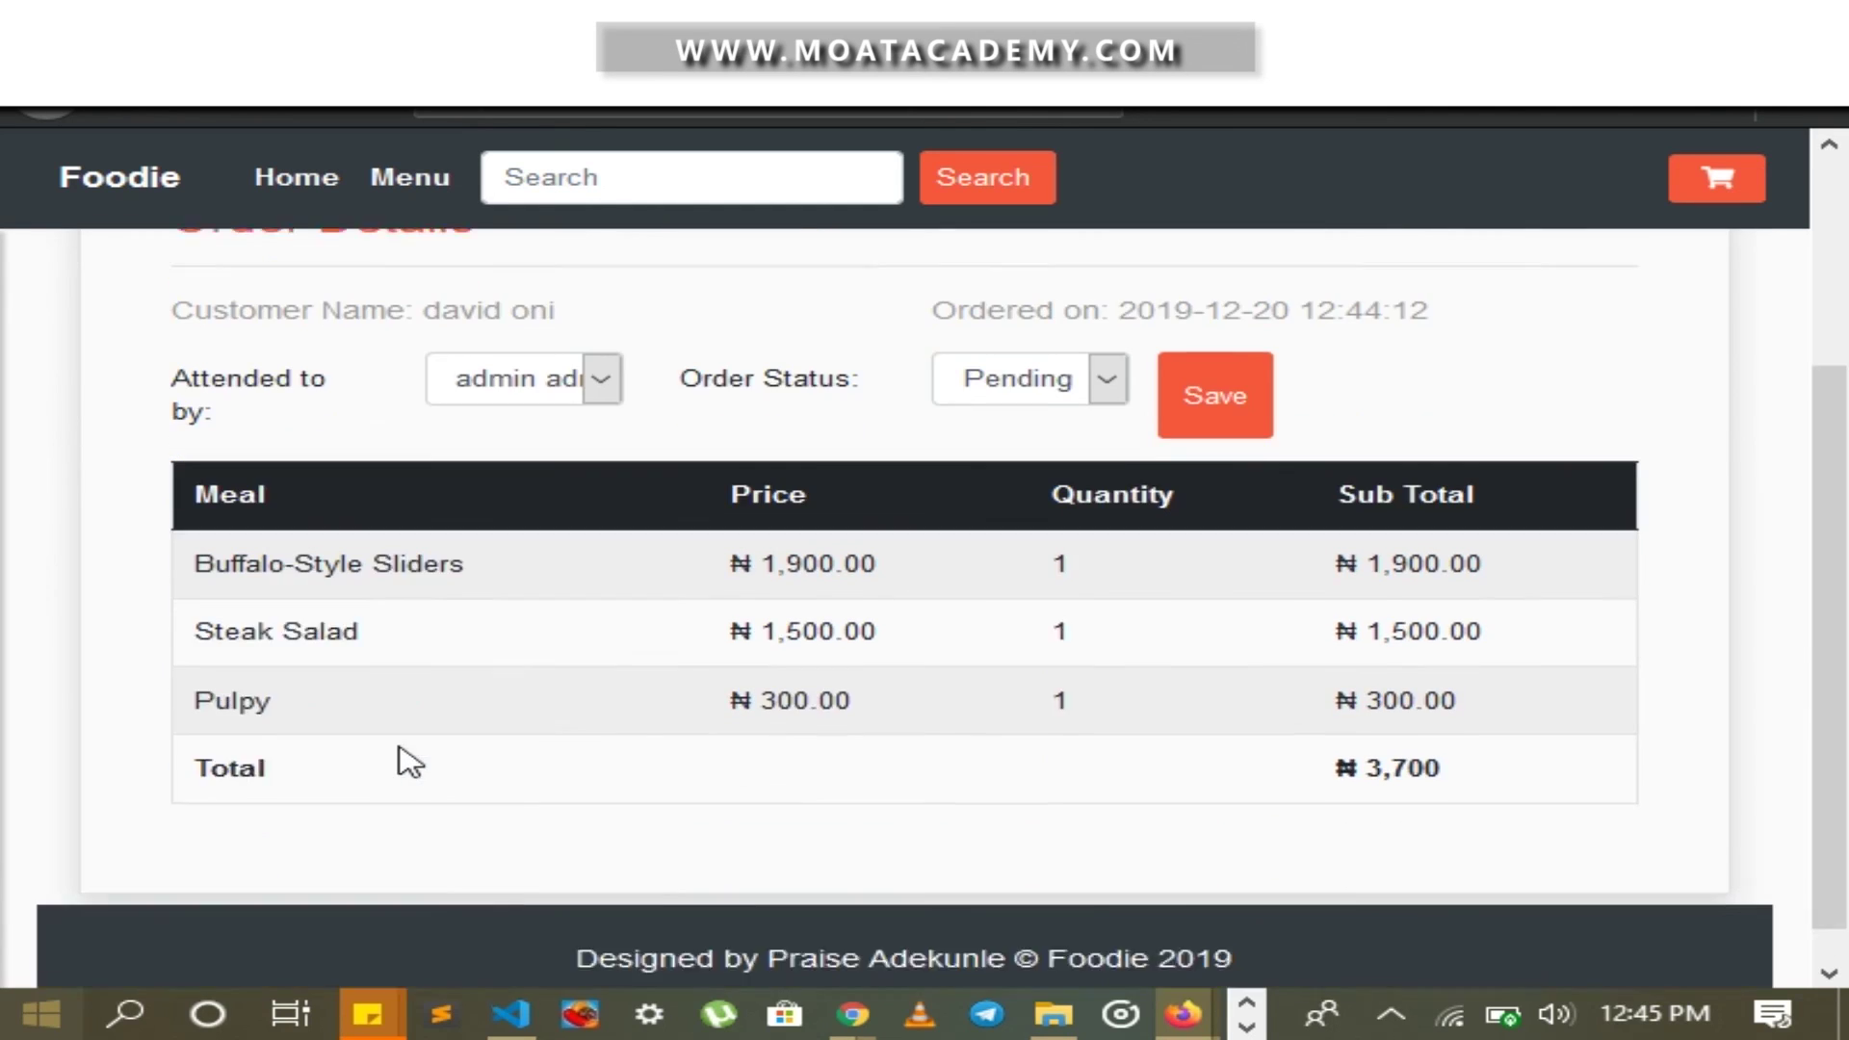
{"action": "left_click", "coordinate": [1048, 370]}
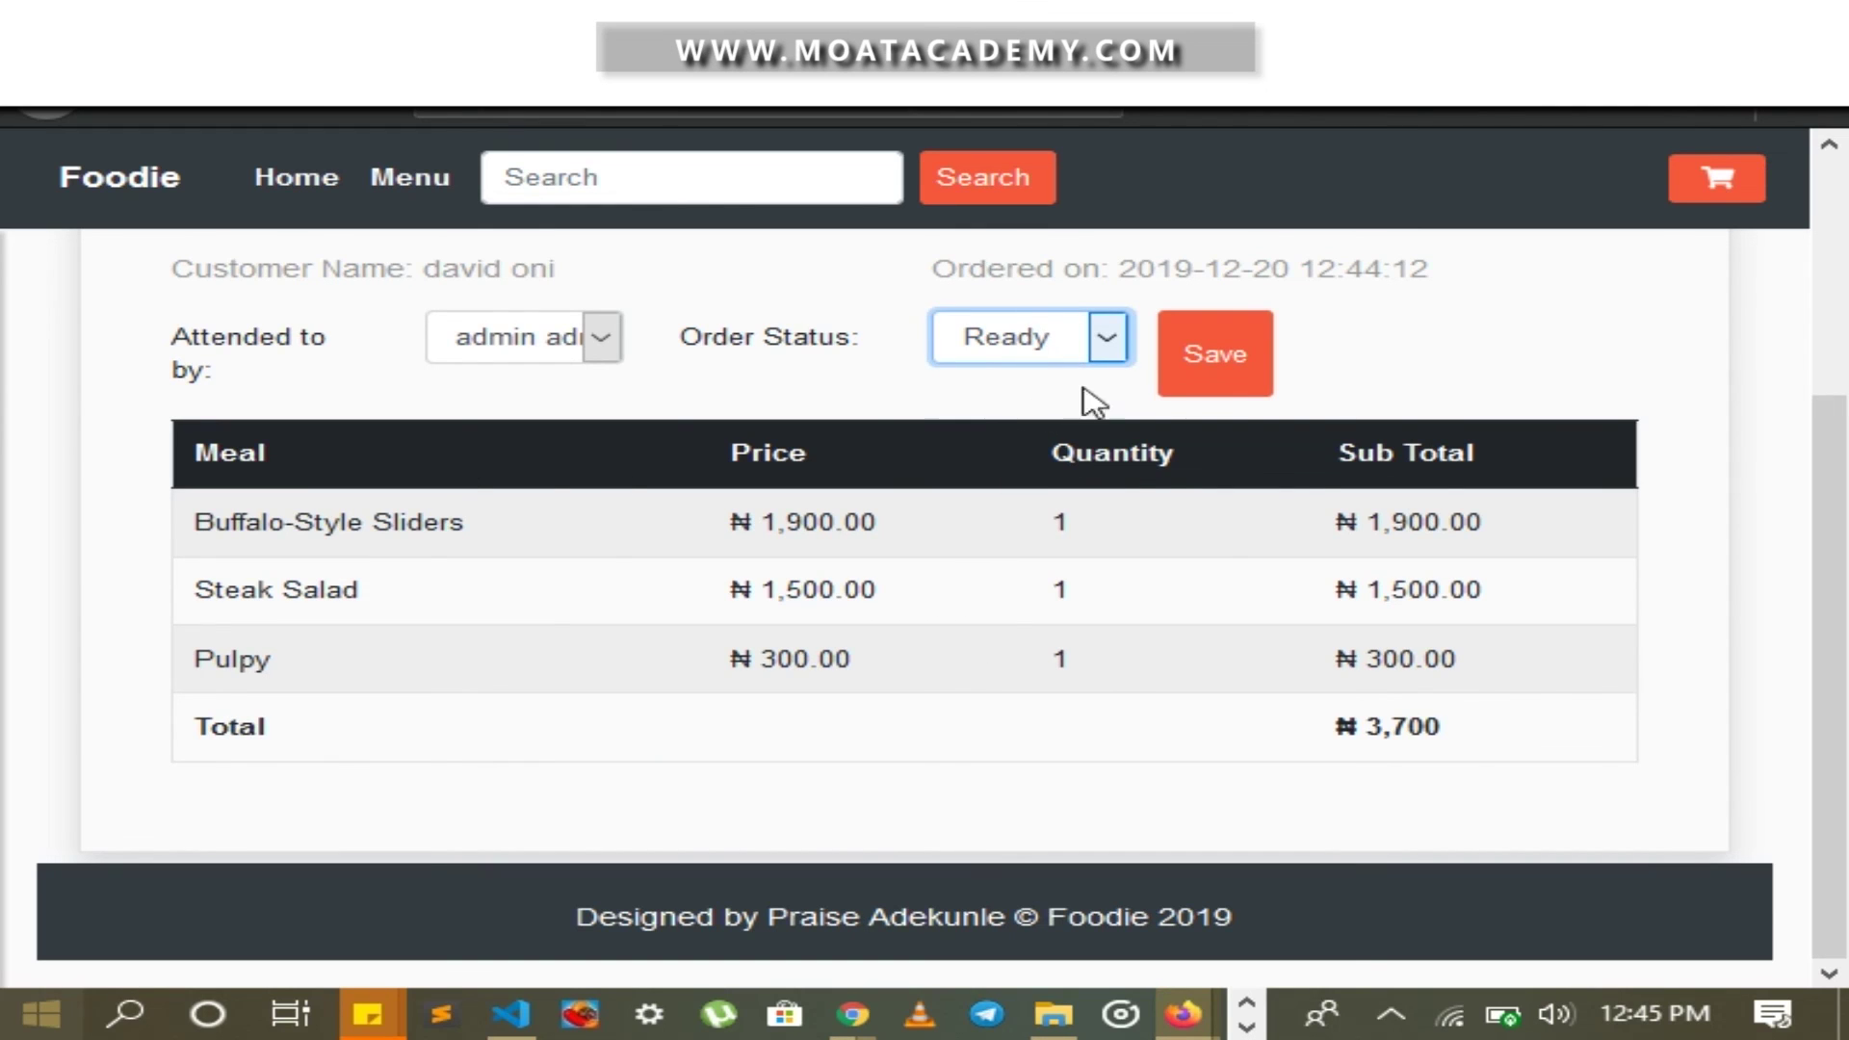
{"action": "left_click", "coordinate": [1199, 378]}
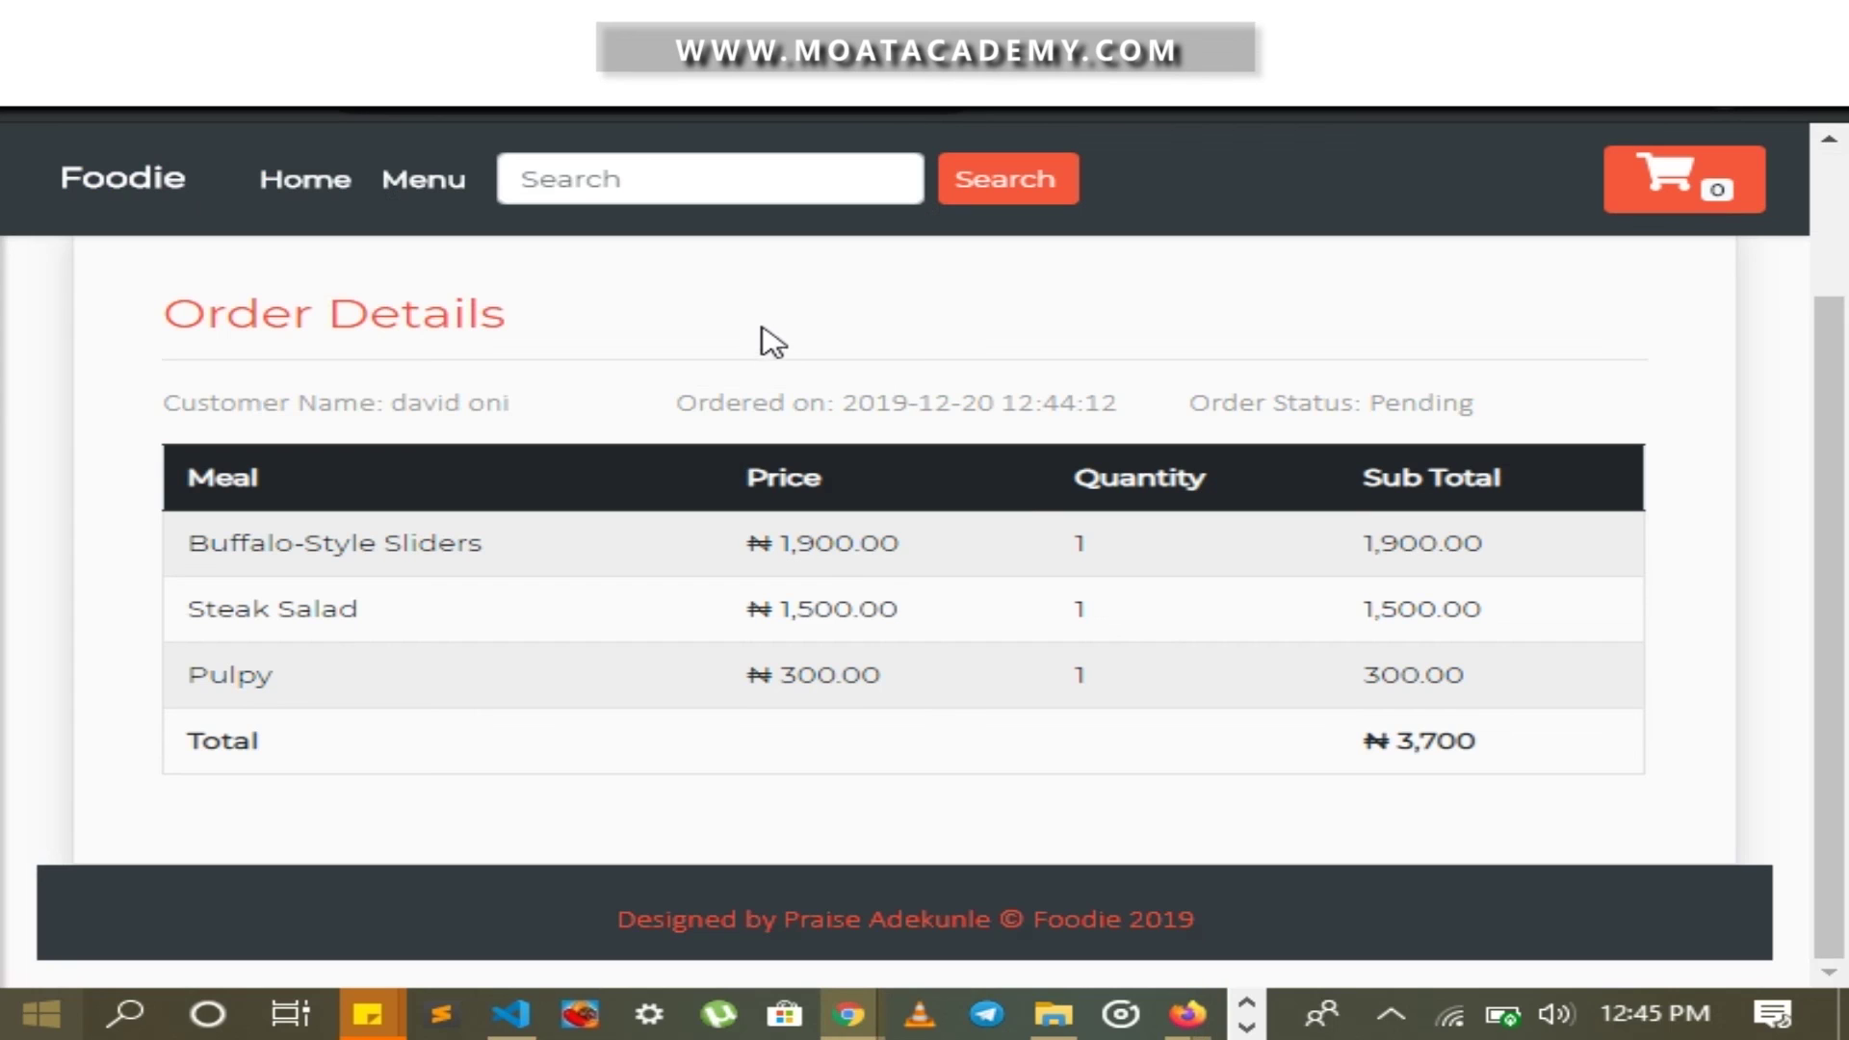
Scroll to the top of the customer's Order Details page to check the ₦3,700 order's status
{"action": "scroll", "coordinate": [433, 366], "scroll_direction": "up", "scroll_amount": 3}
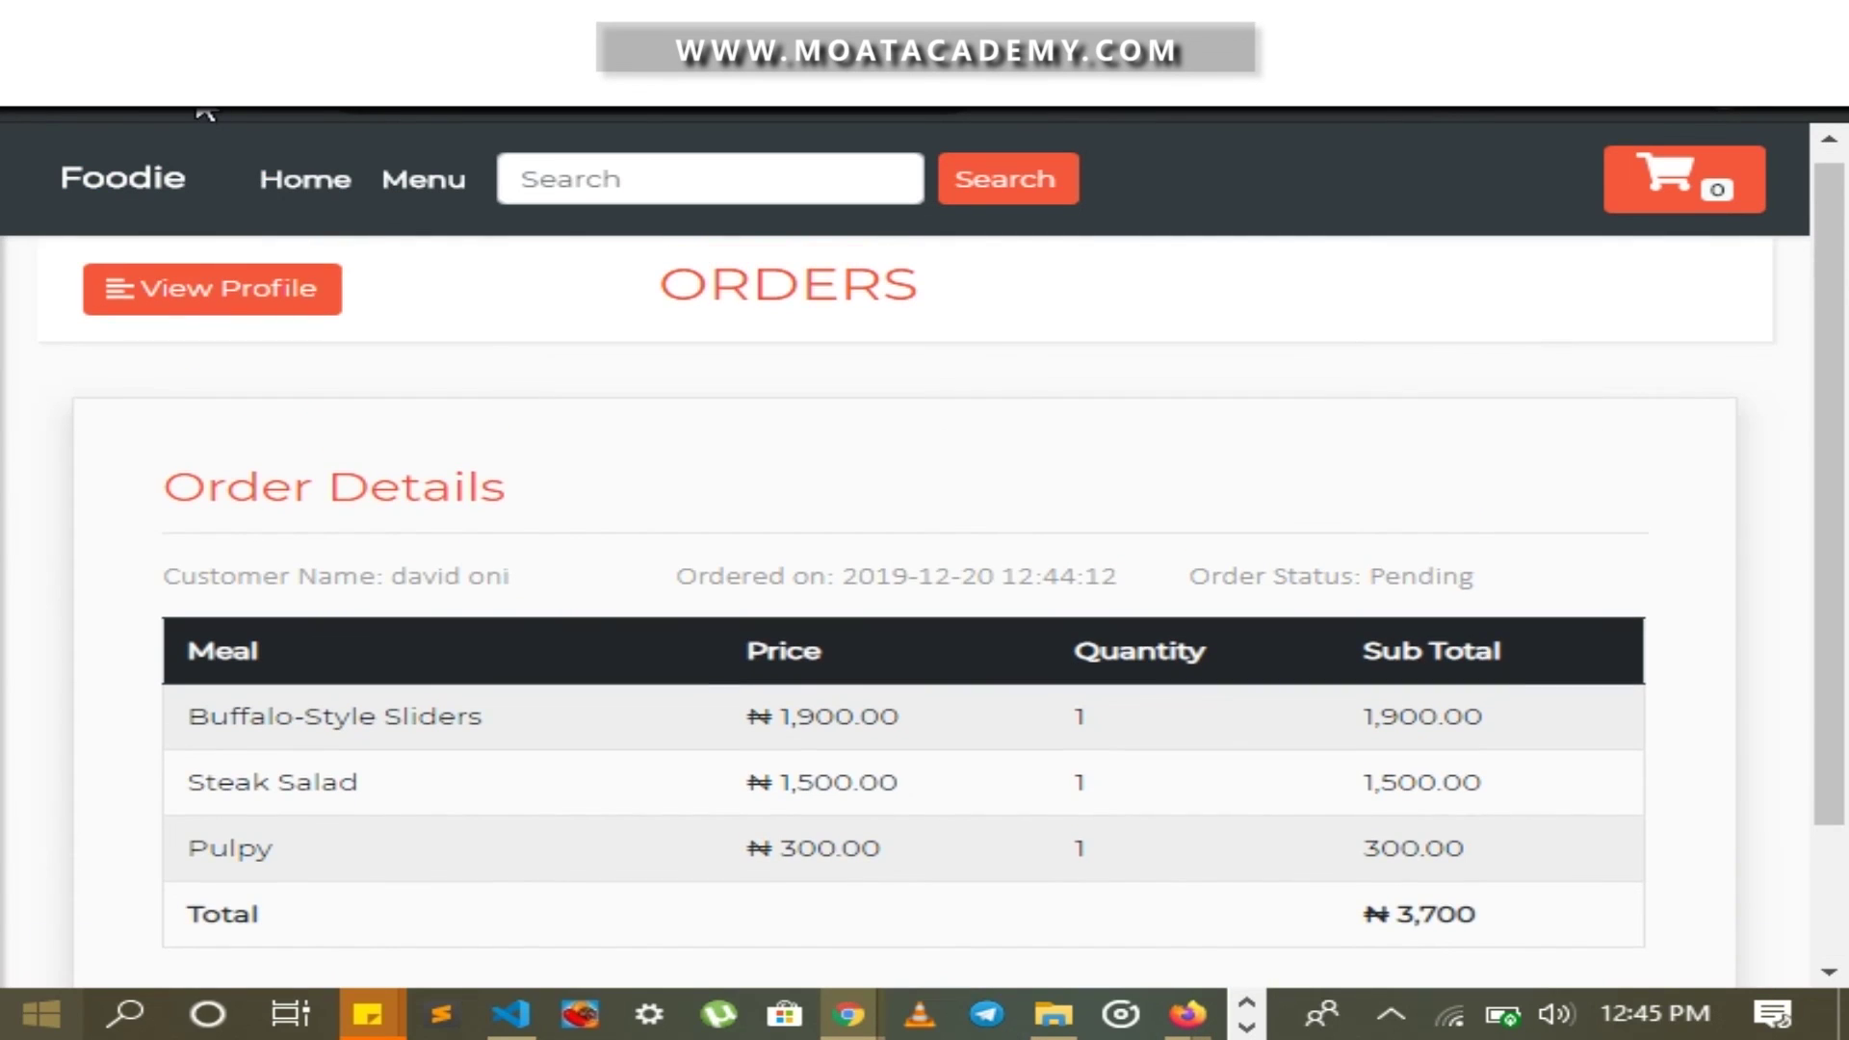